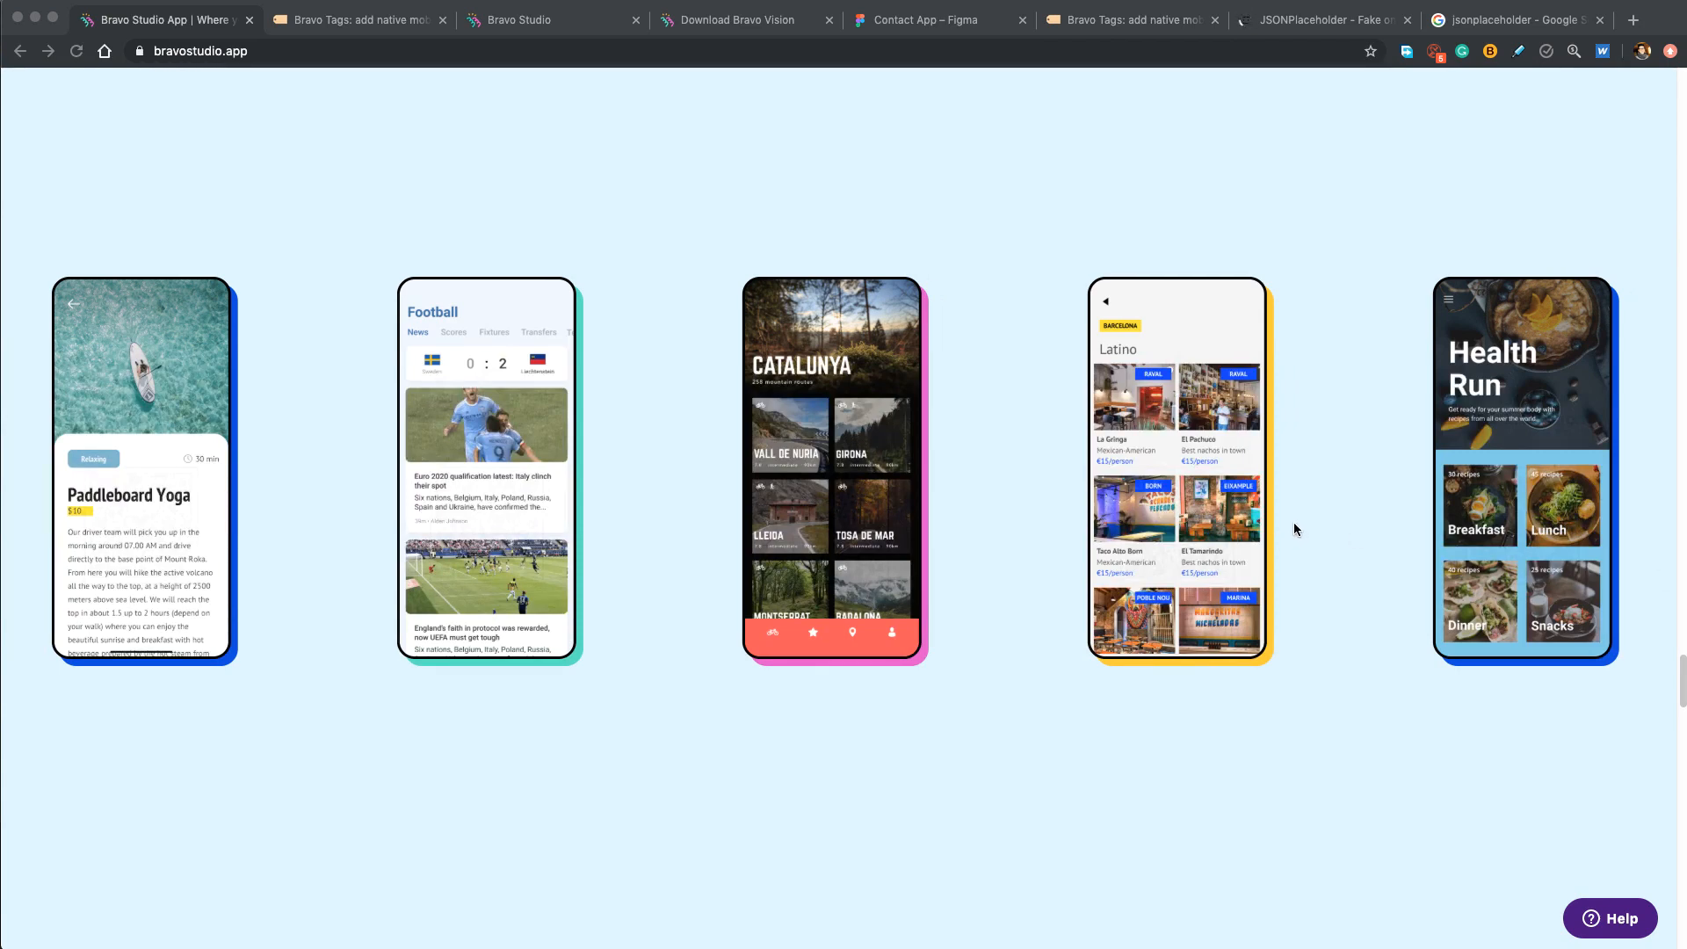
- Switch to the Contact App file in Figma and add an iPhone 11 Pro / X frame
{"action": "left_click", "coordinate": [932, 35]}
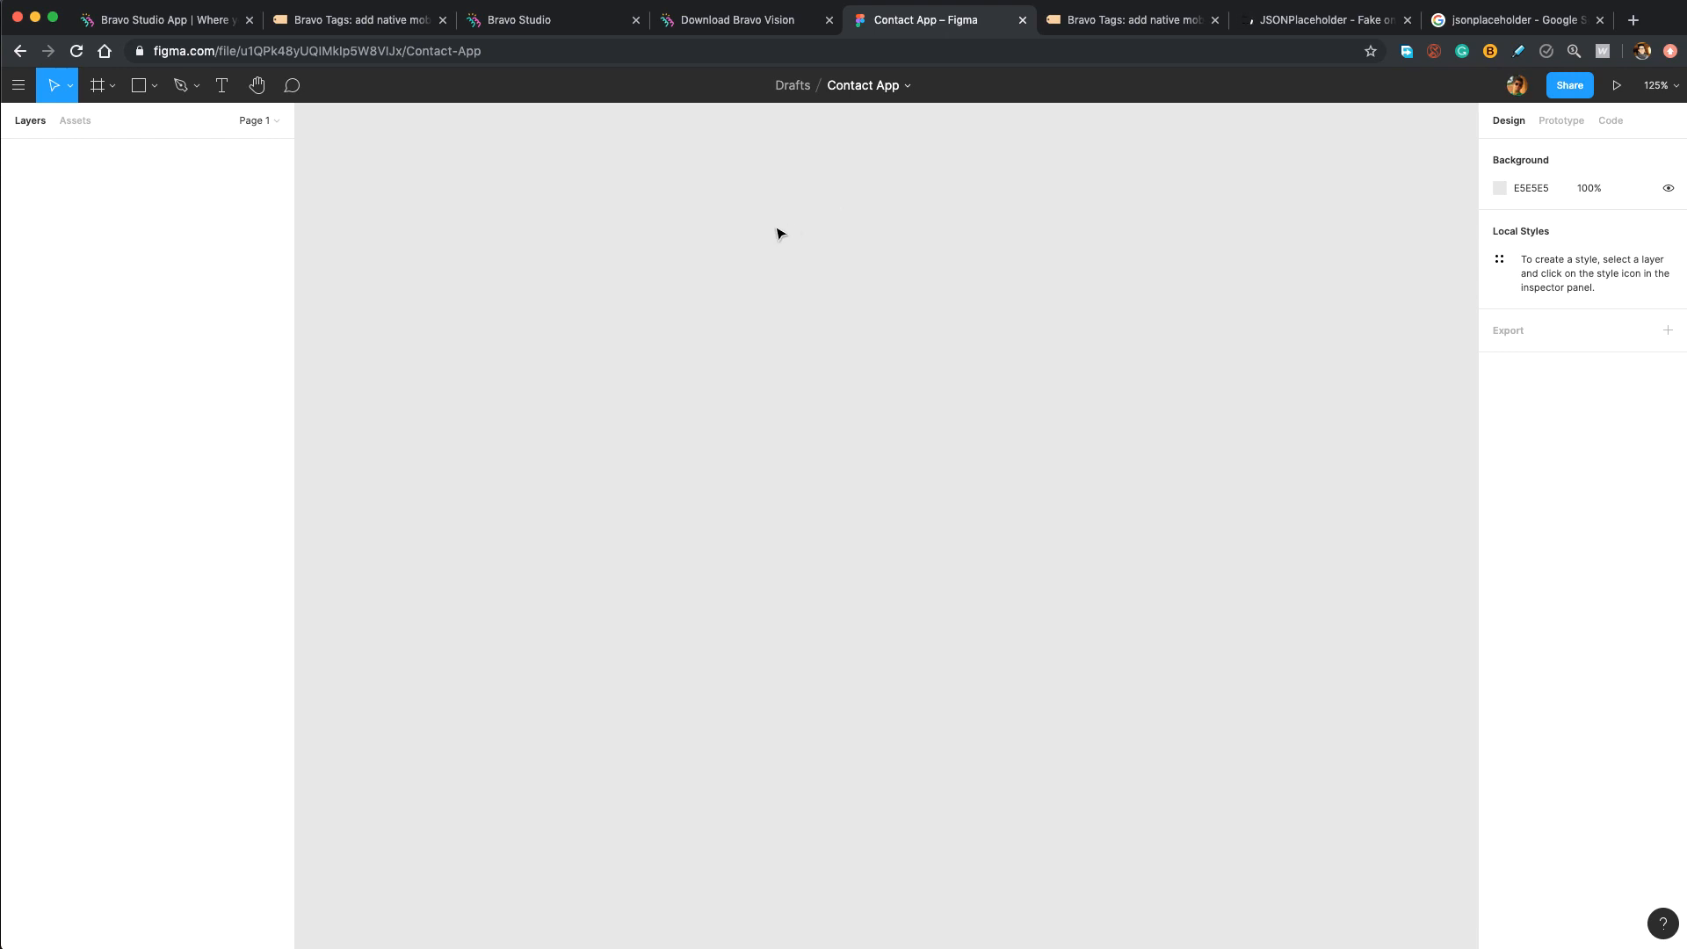
{"action": "key", "text": "f"}
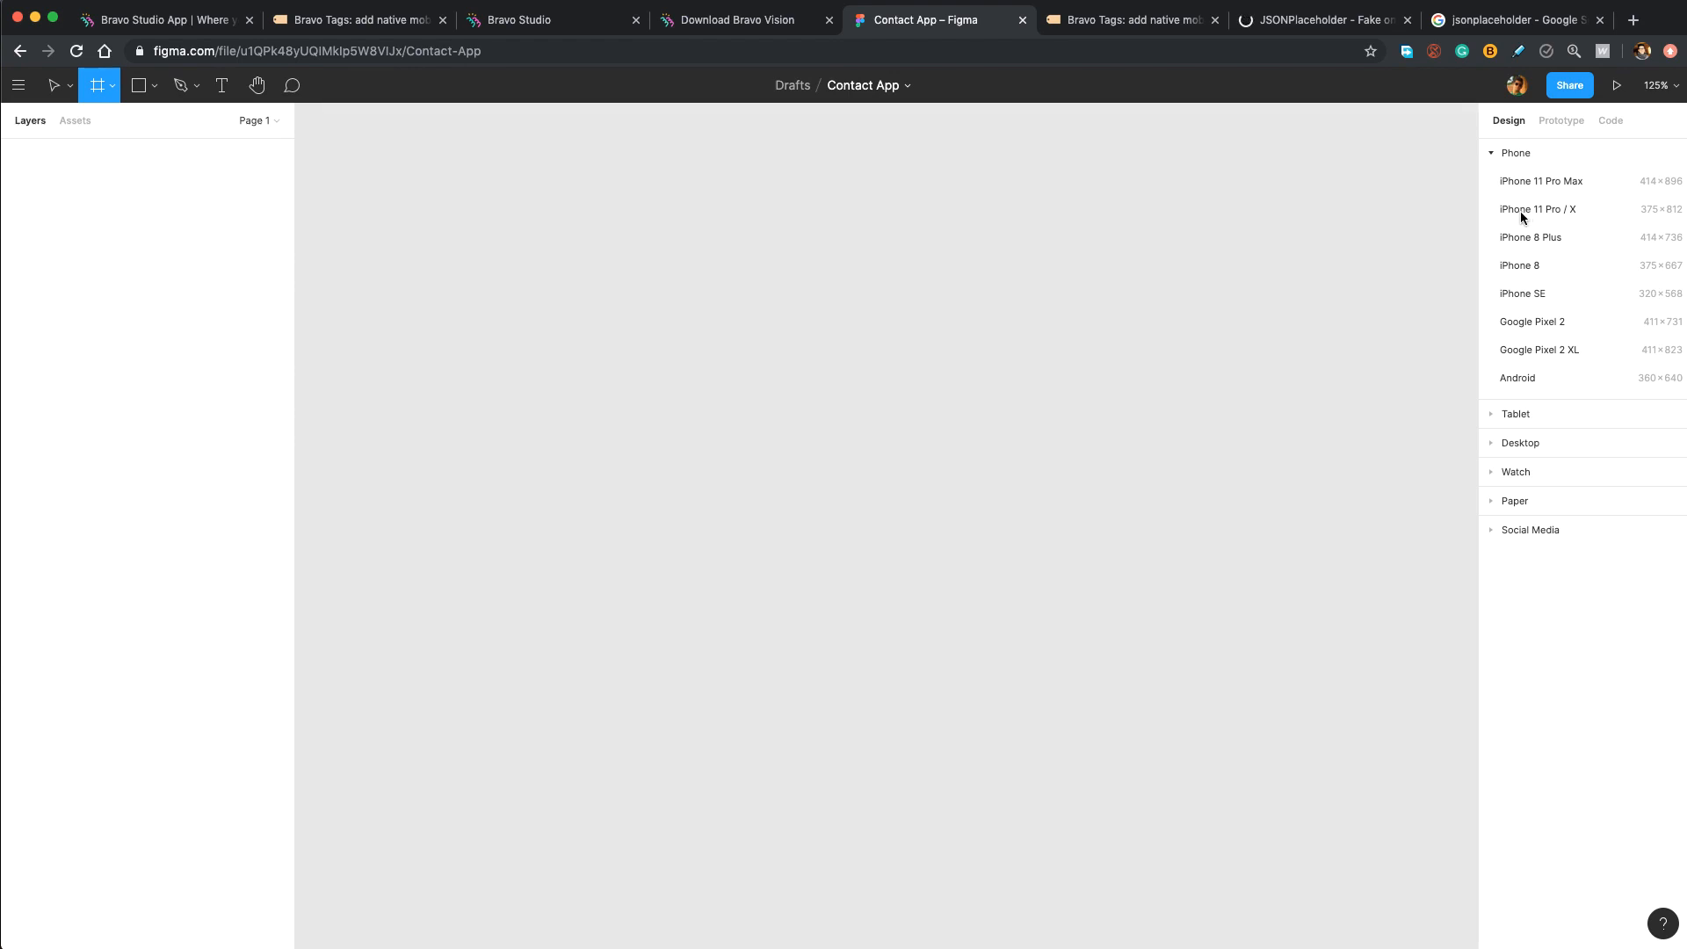
{"action": "left_click", "coordinate": [1572, 213]}
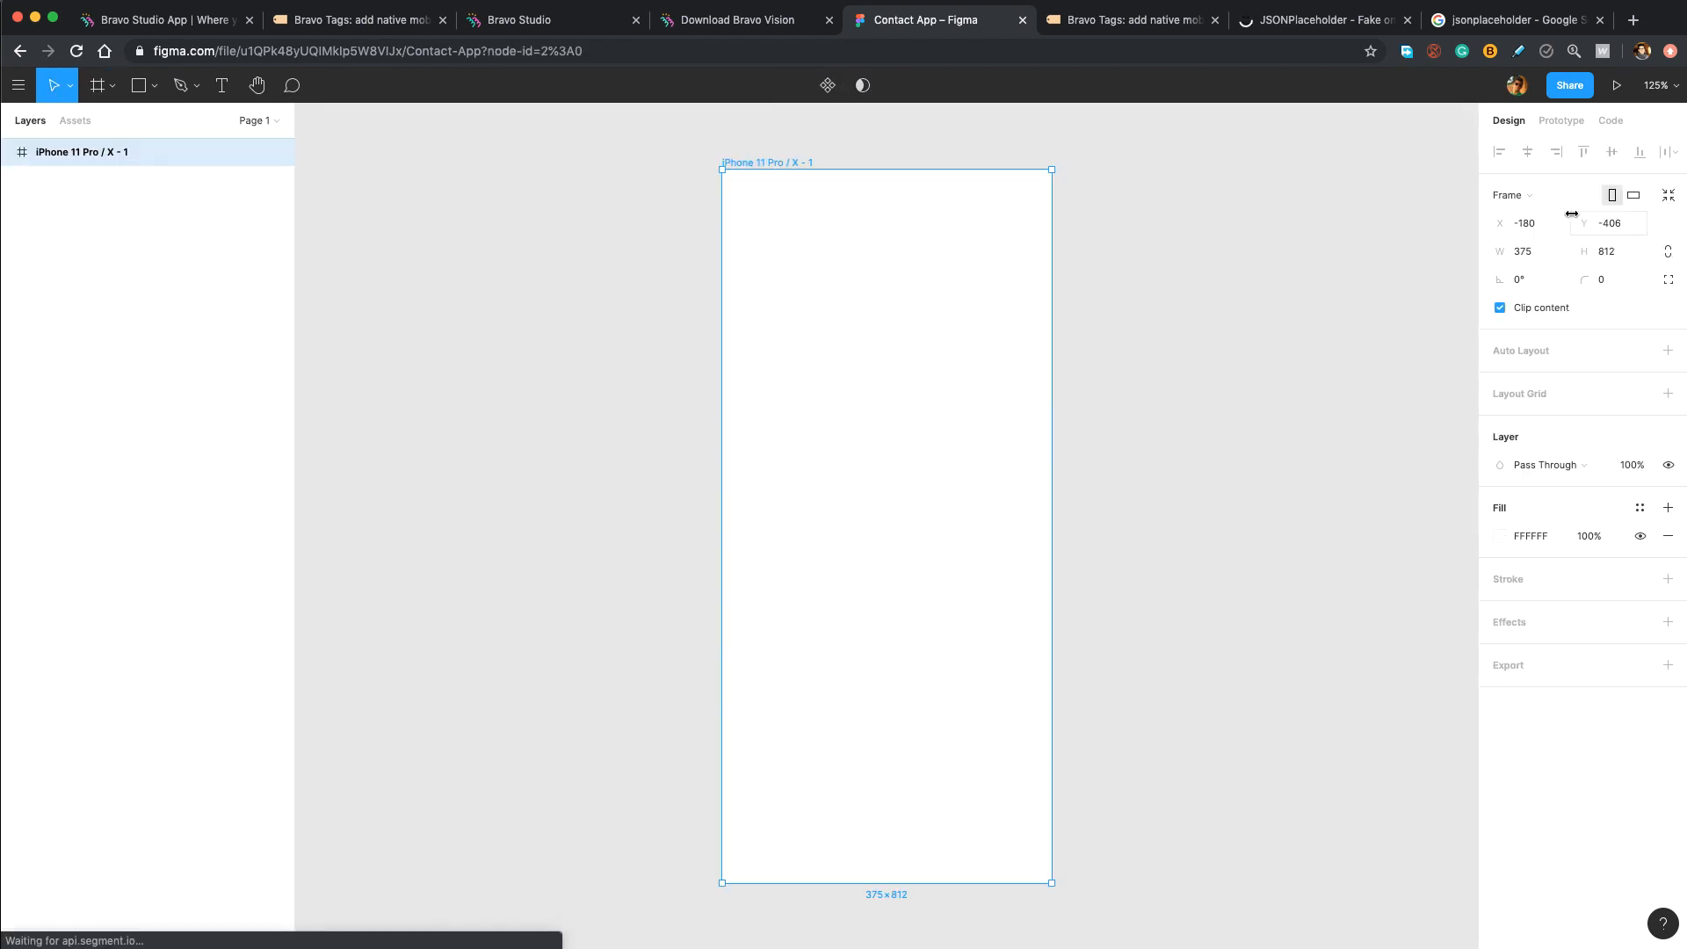
- Rename the iPhone 11 Pro / X frame as Contact
{"action": "double_click", "coordinate": [109, 151]}
{"action": "key", "text": "BackSpace"}
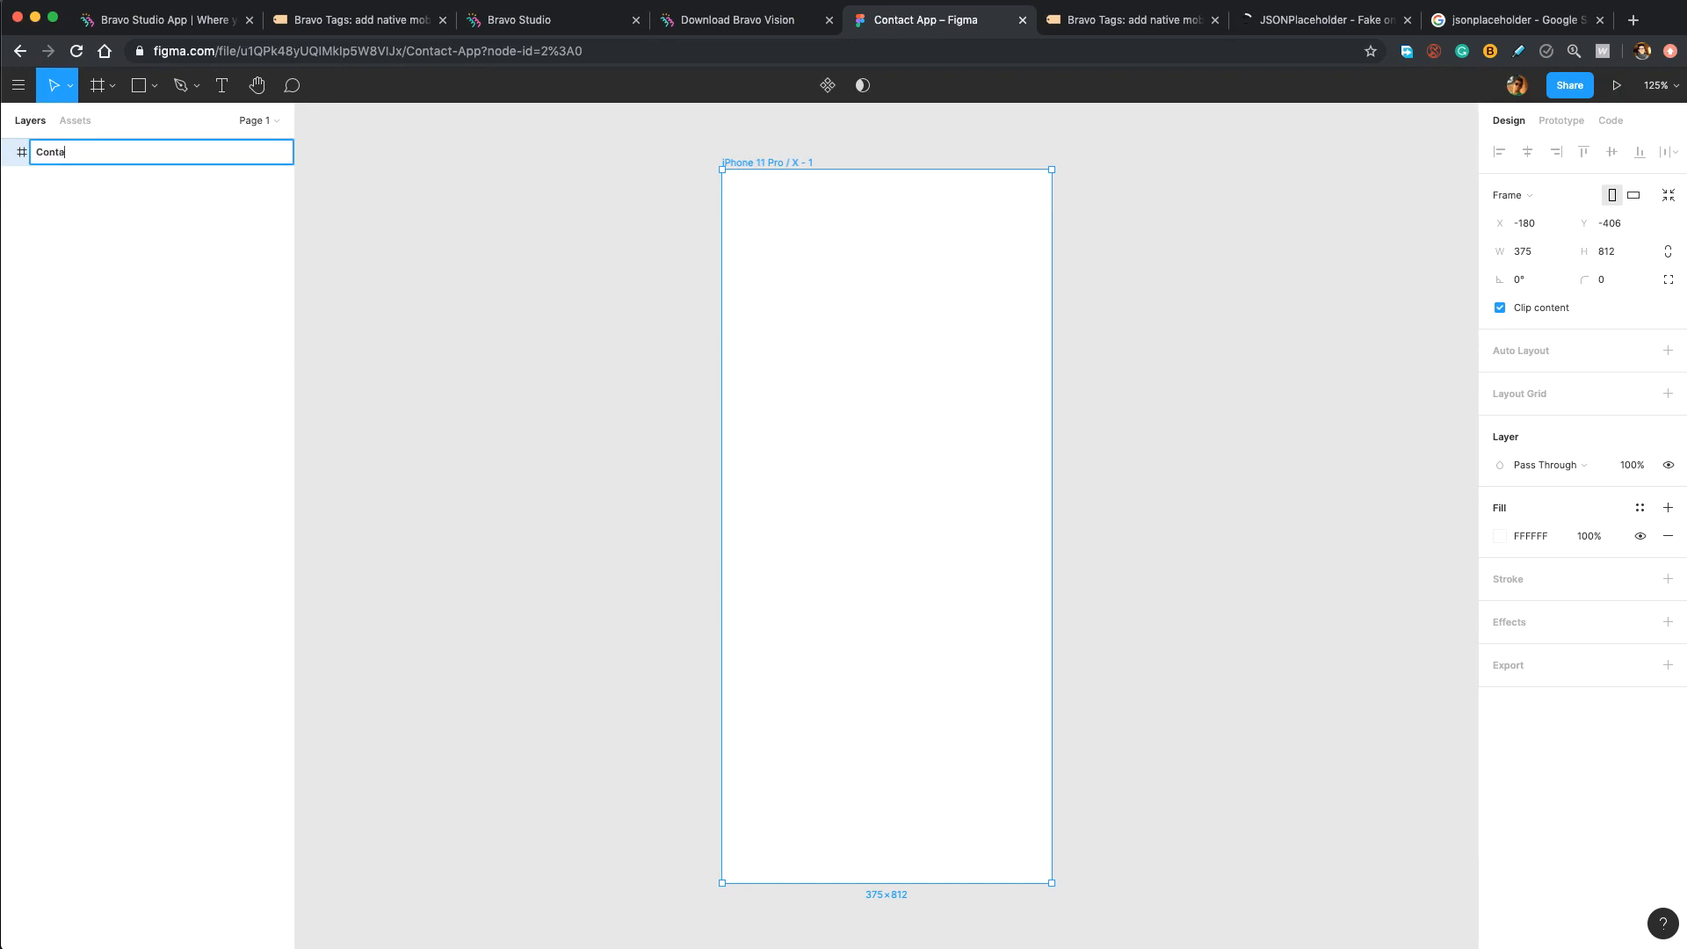
{"action": "key", "text": "Return"}
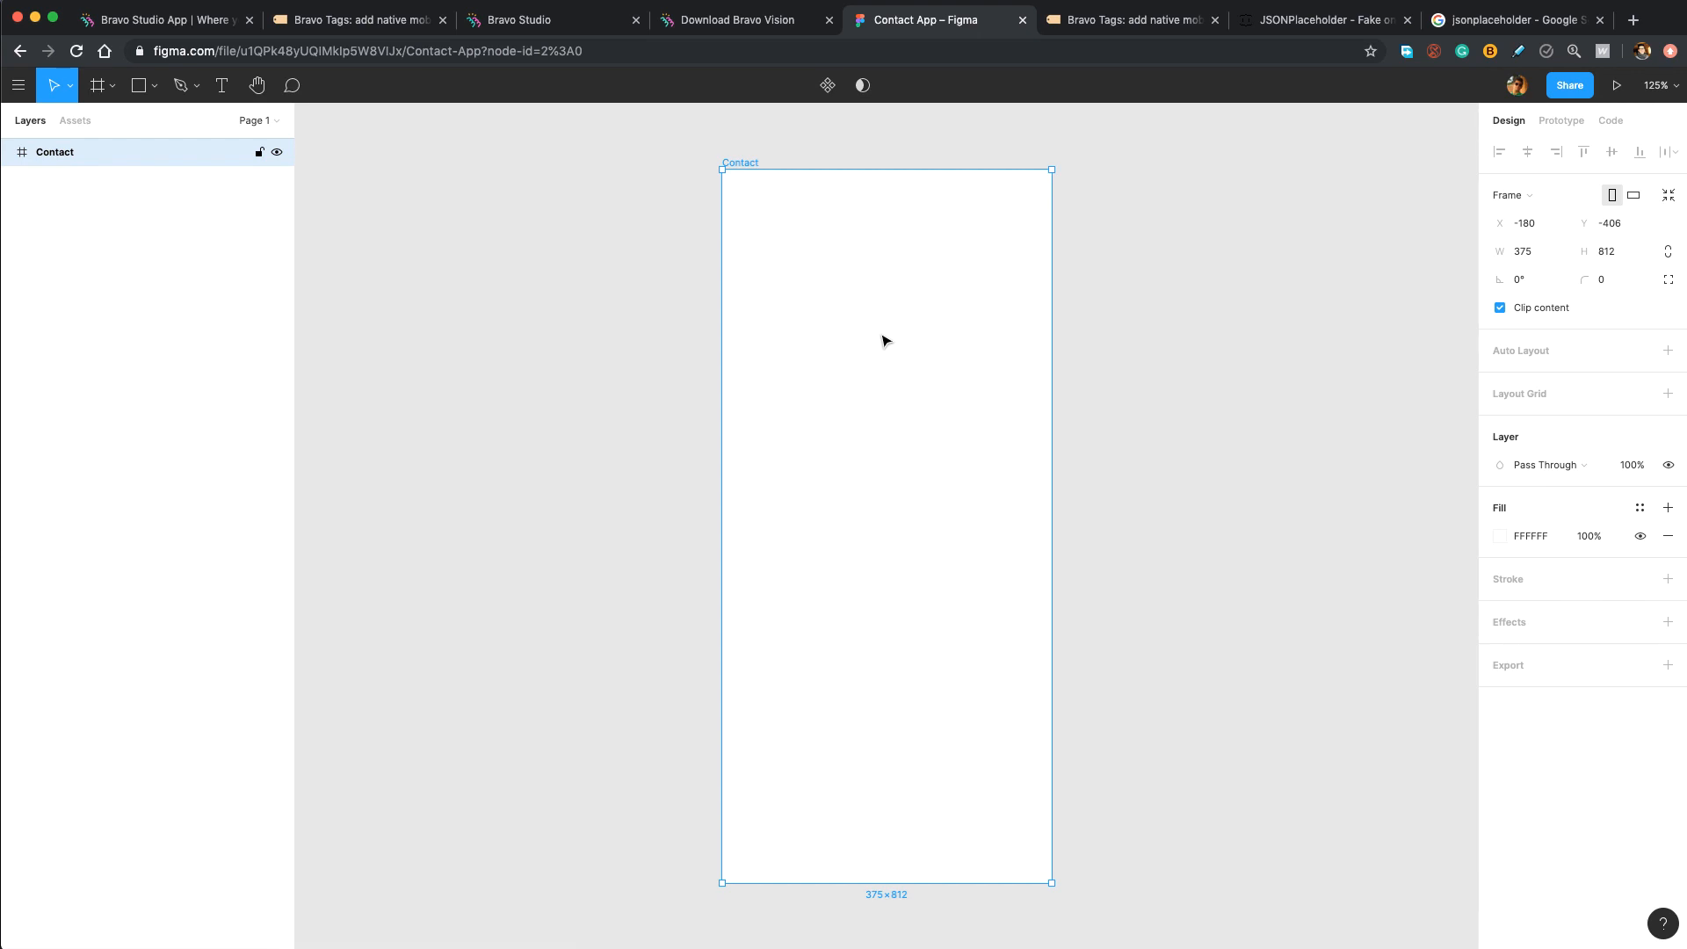
- Draw a rectangle about 327 × 84 near the top of the Contact frame and centre it horizontally
{"action": "scroll", "coordinate": [884, 341], "scroll_direction": "up", "scroll_amount": 5}
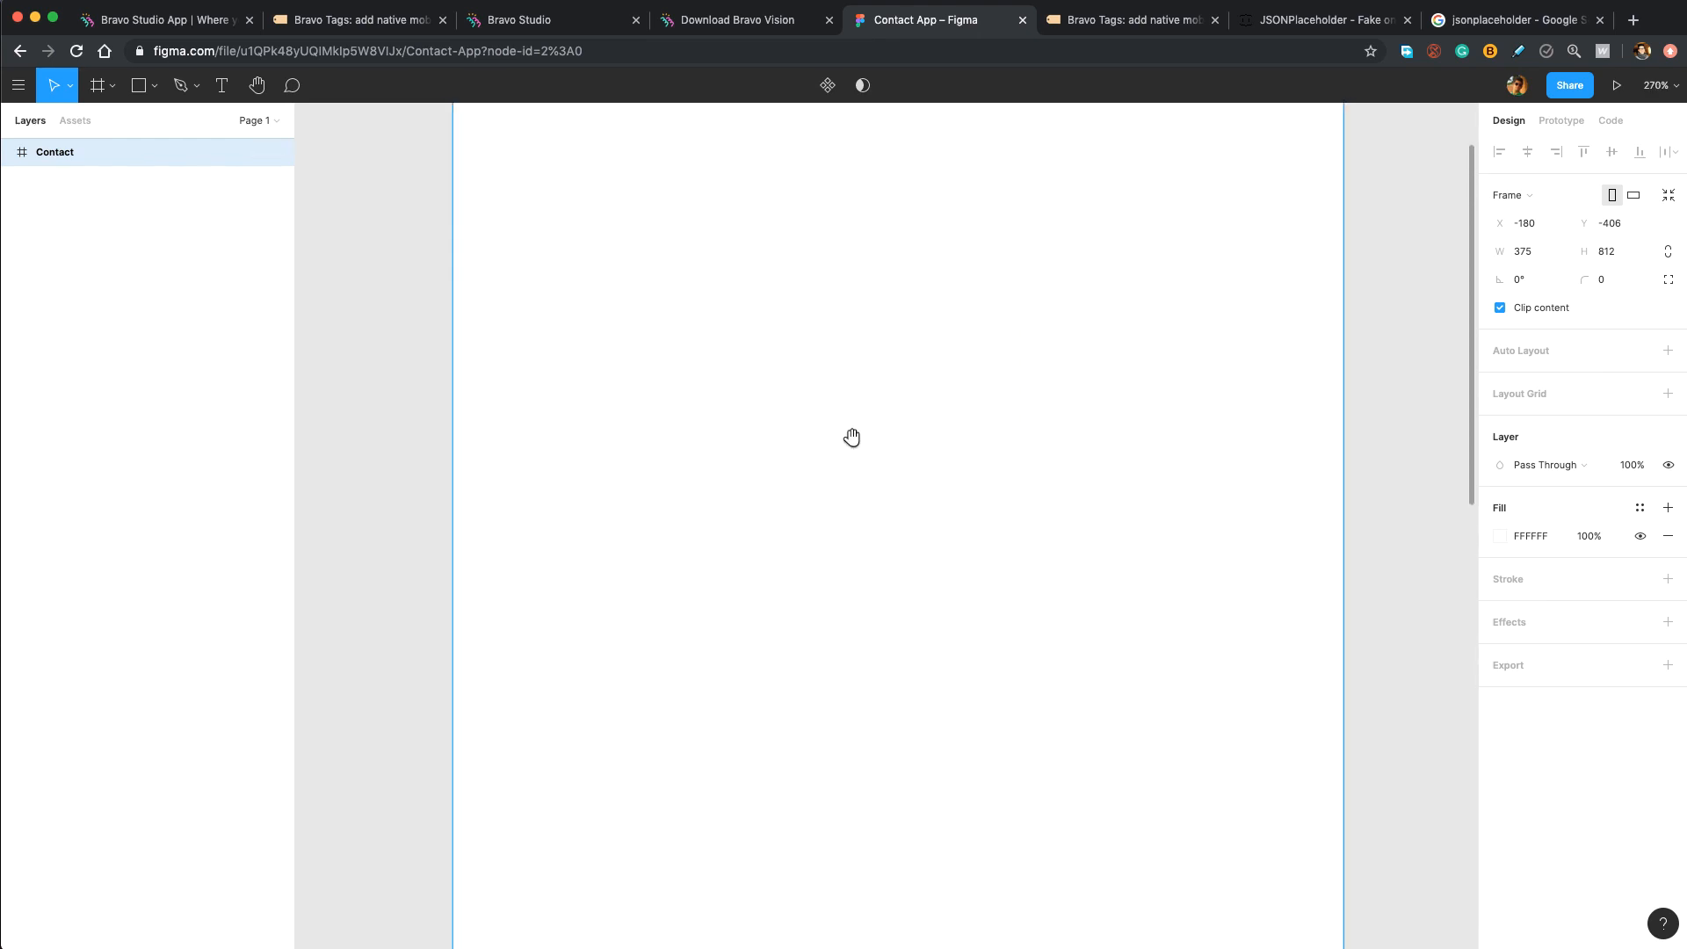
{"action": "left_click_drag", "start_coordinate": [851, 437], "coordinate": [824, 646]}
{"action": "left_click", "coordinate": [154, 86]}
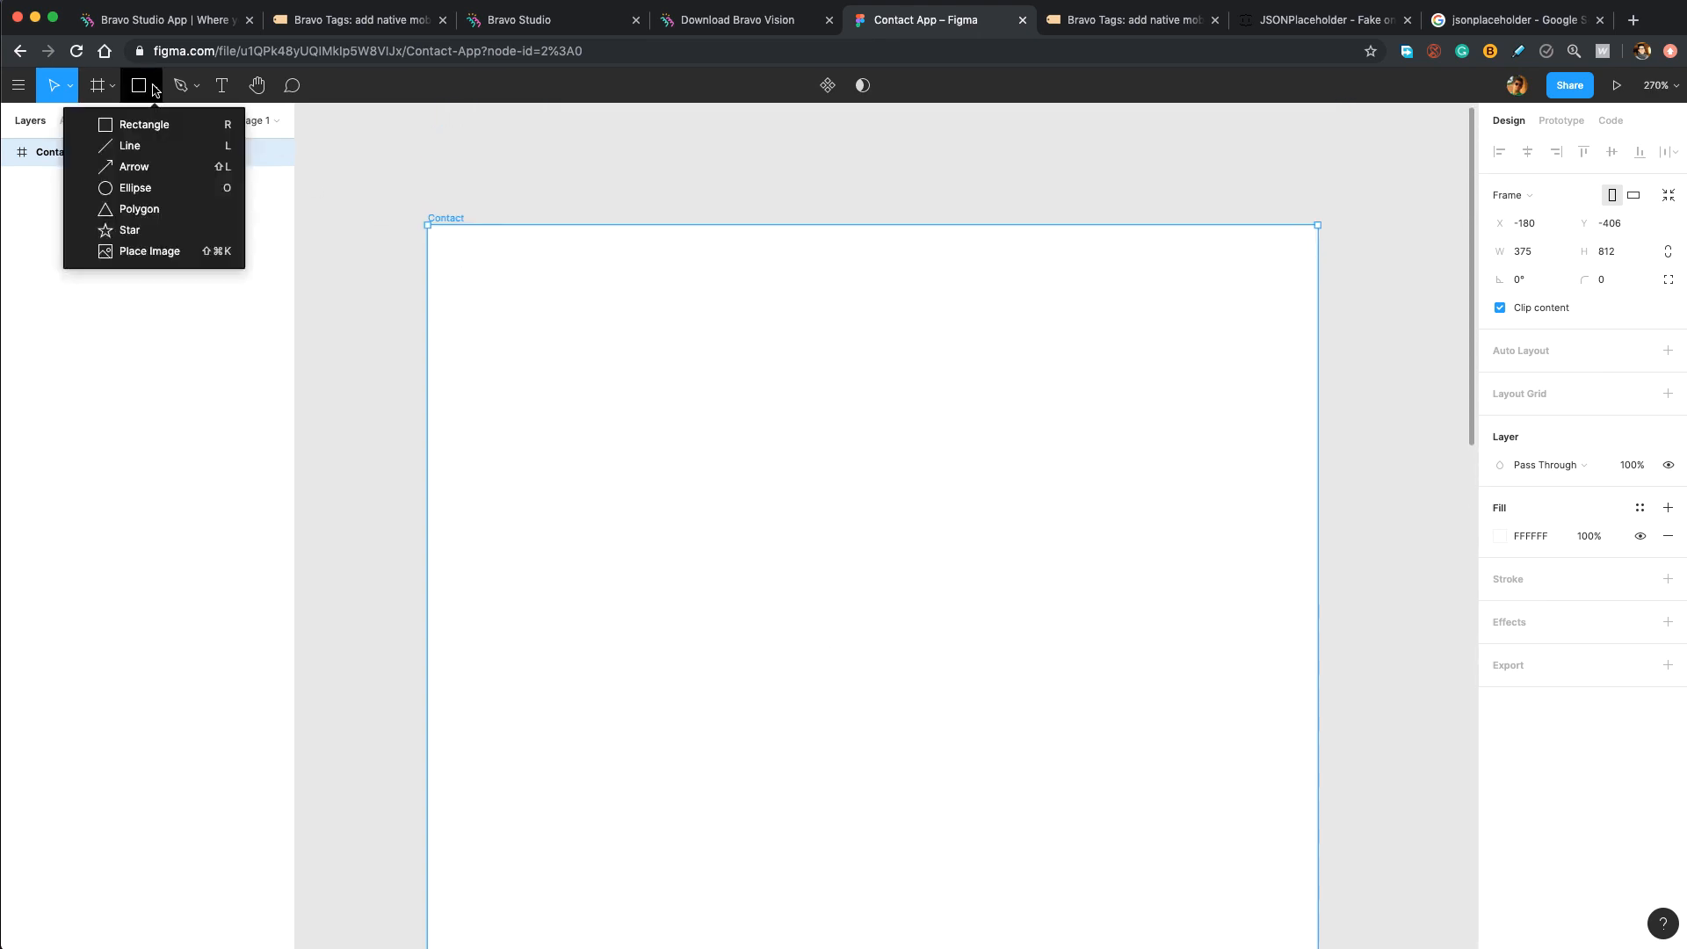
{"action": "left_click", "coordinate": [158, 127]}
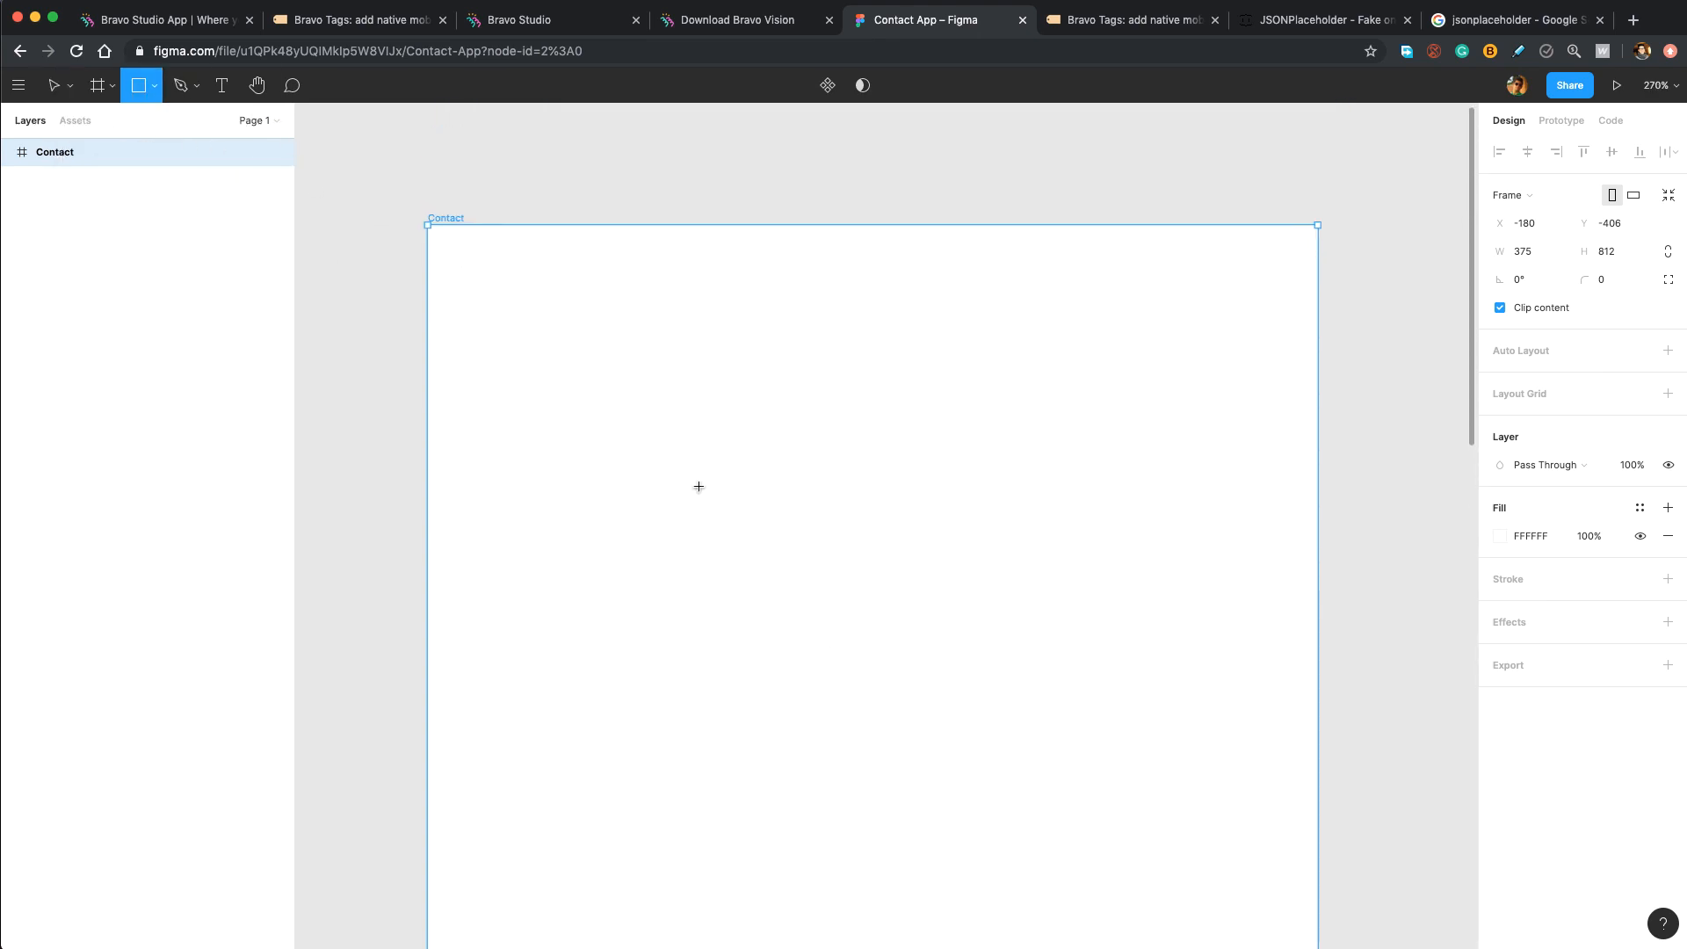
{"action": "left_click_drag", "start_coordinate": [934, 618], "coordinate": [979, 535]}
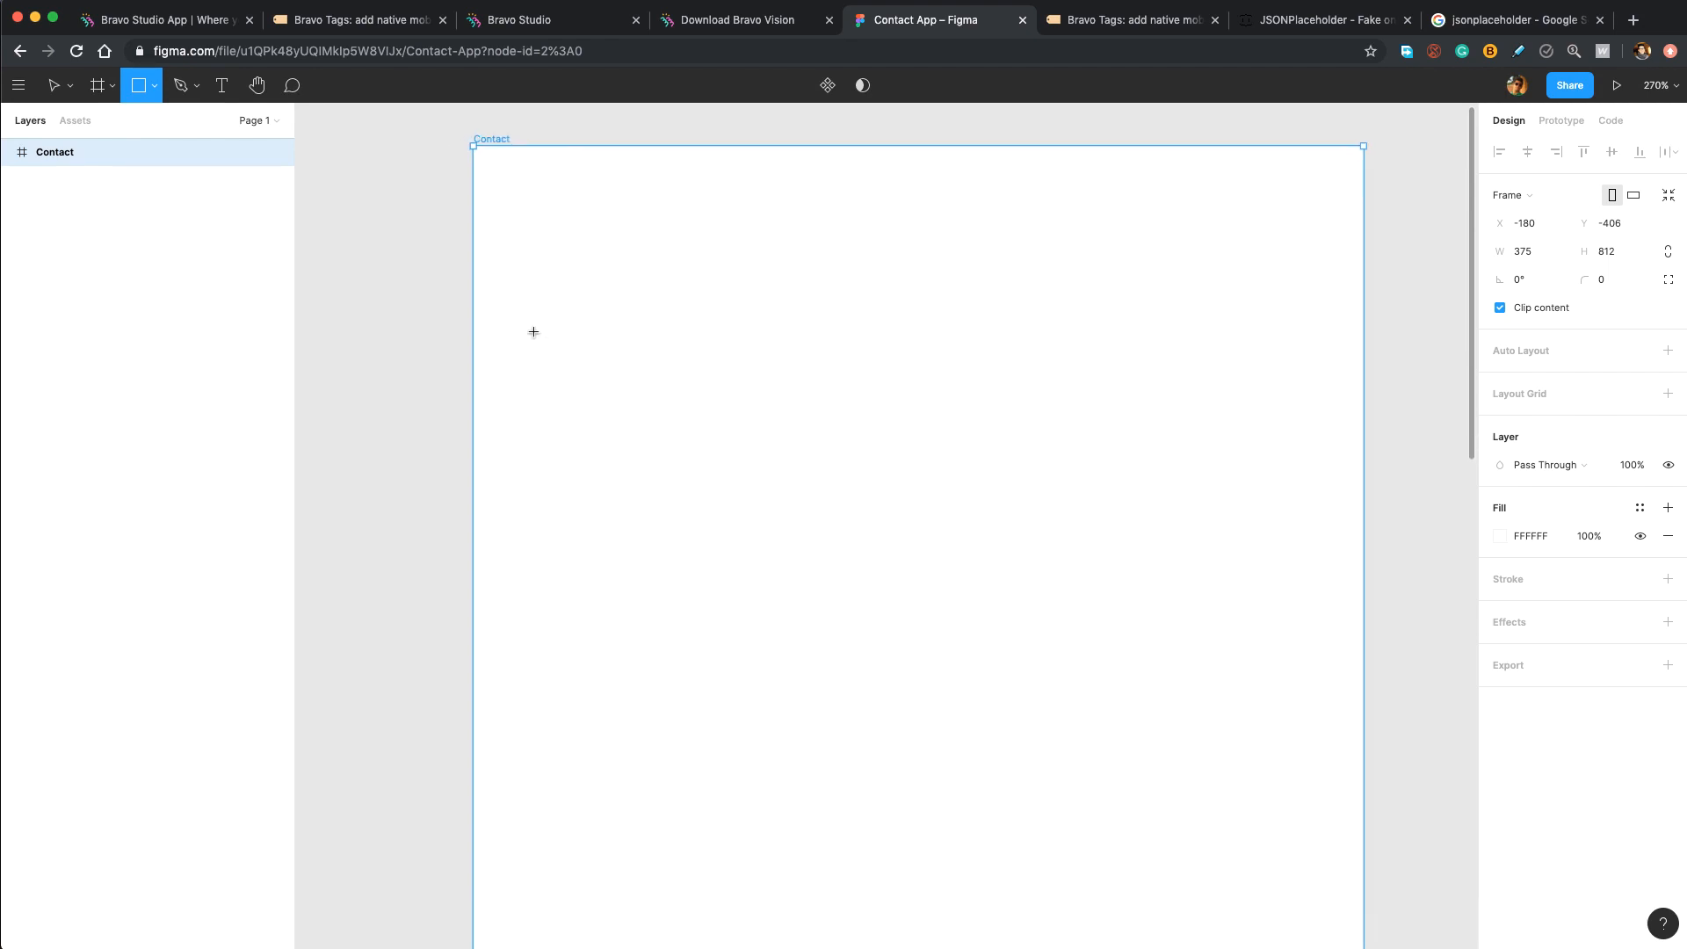
{"action": "mouse_move", "coordinate": [533, 332]}
{"action": "left_mouse_down"}
{"action": "mouse_move", "coordinate": [761, 448]}
{"action": "mouse_move", "coordinate": [1172, 535]}
{"action": "mouse_move", "coordinate": [1305, 551]}
{"action": "mouse_move", "coordinate": [1309, 530]}
{"action": "left_mouse_up"}
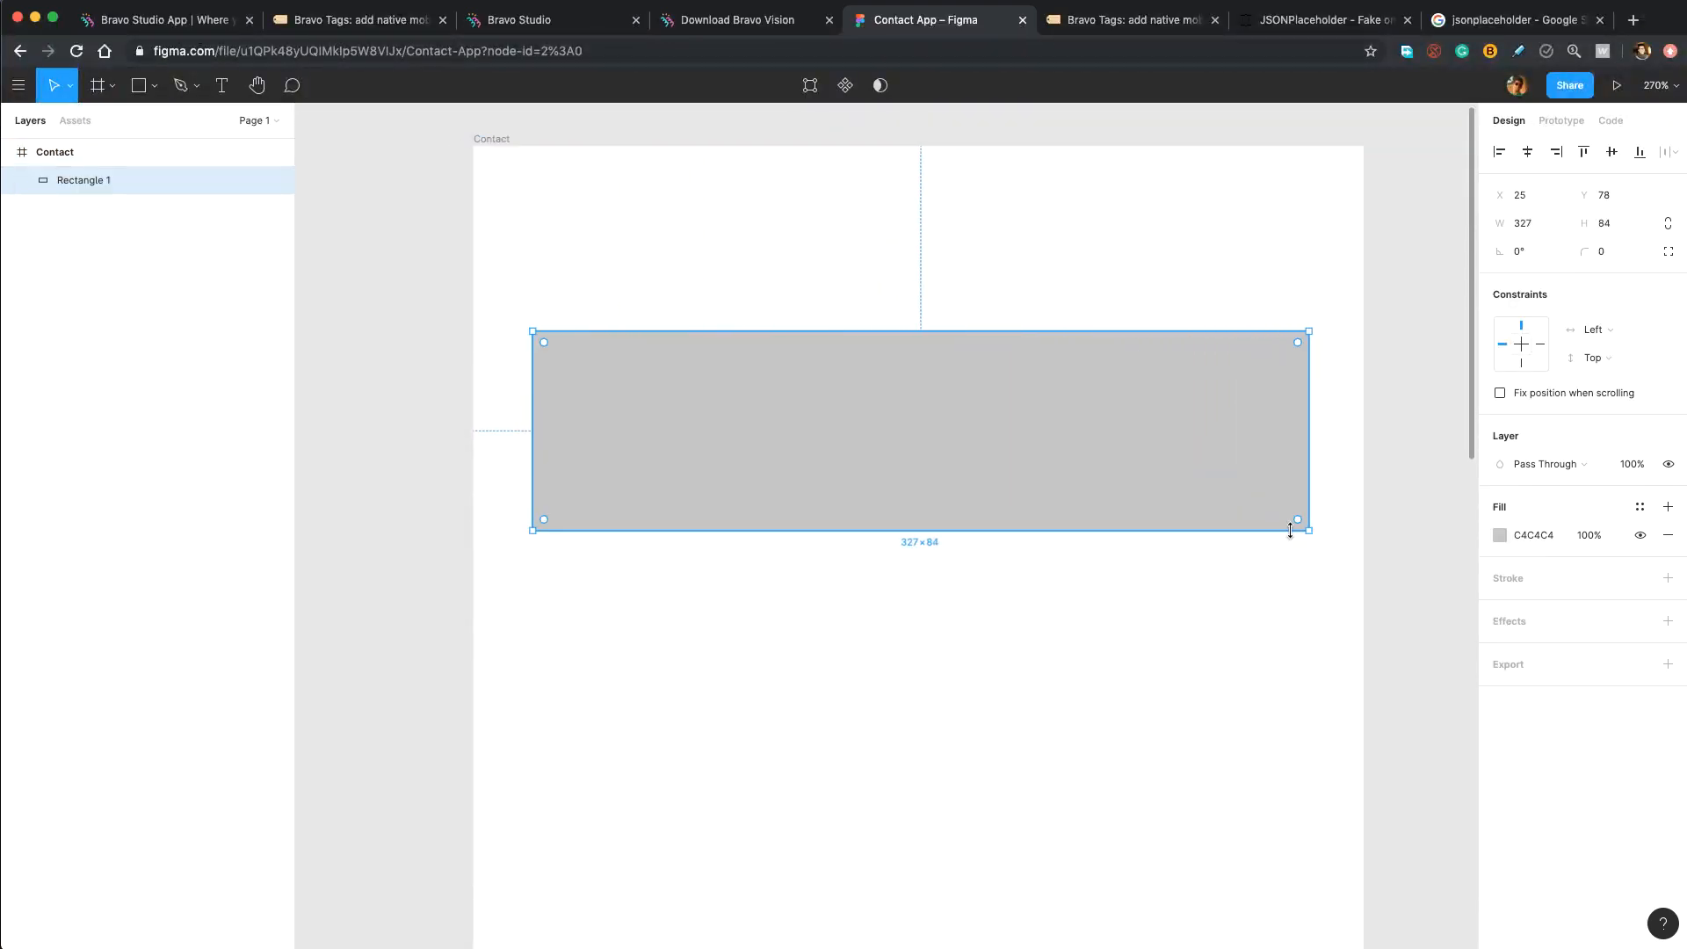
{"action": "left_click", "coordinate": [1529, 153]}
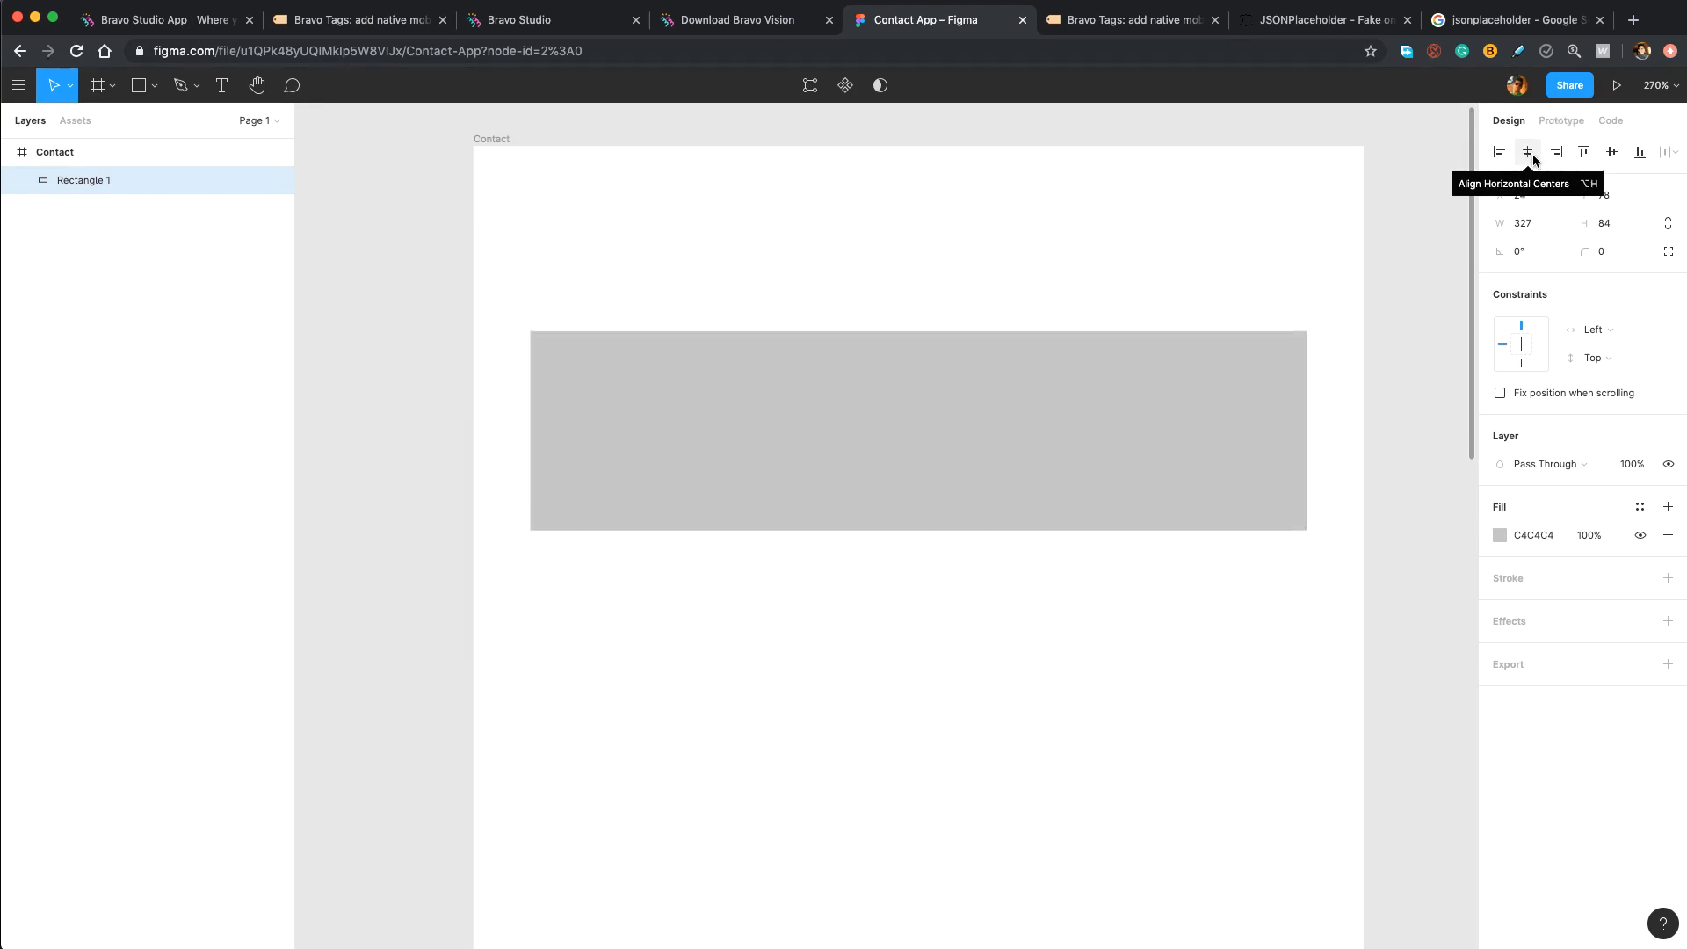
{"action": "key", "text": "alt"}
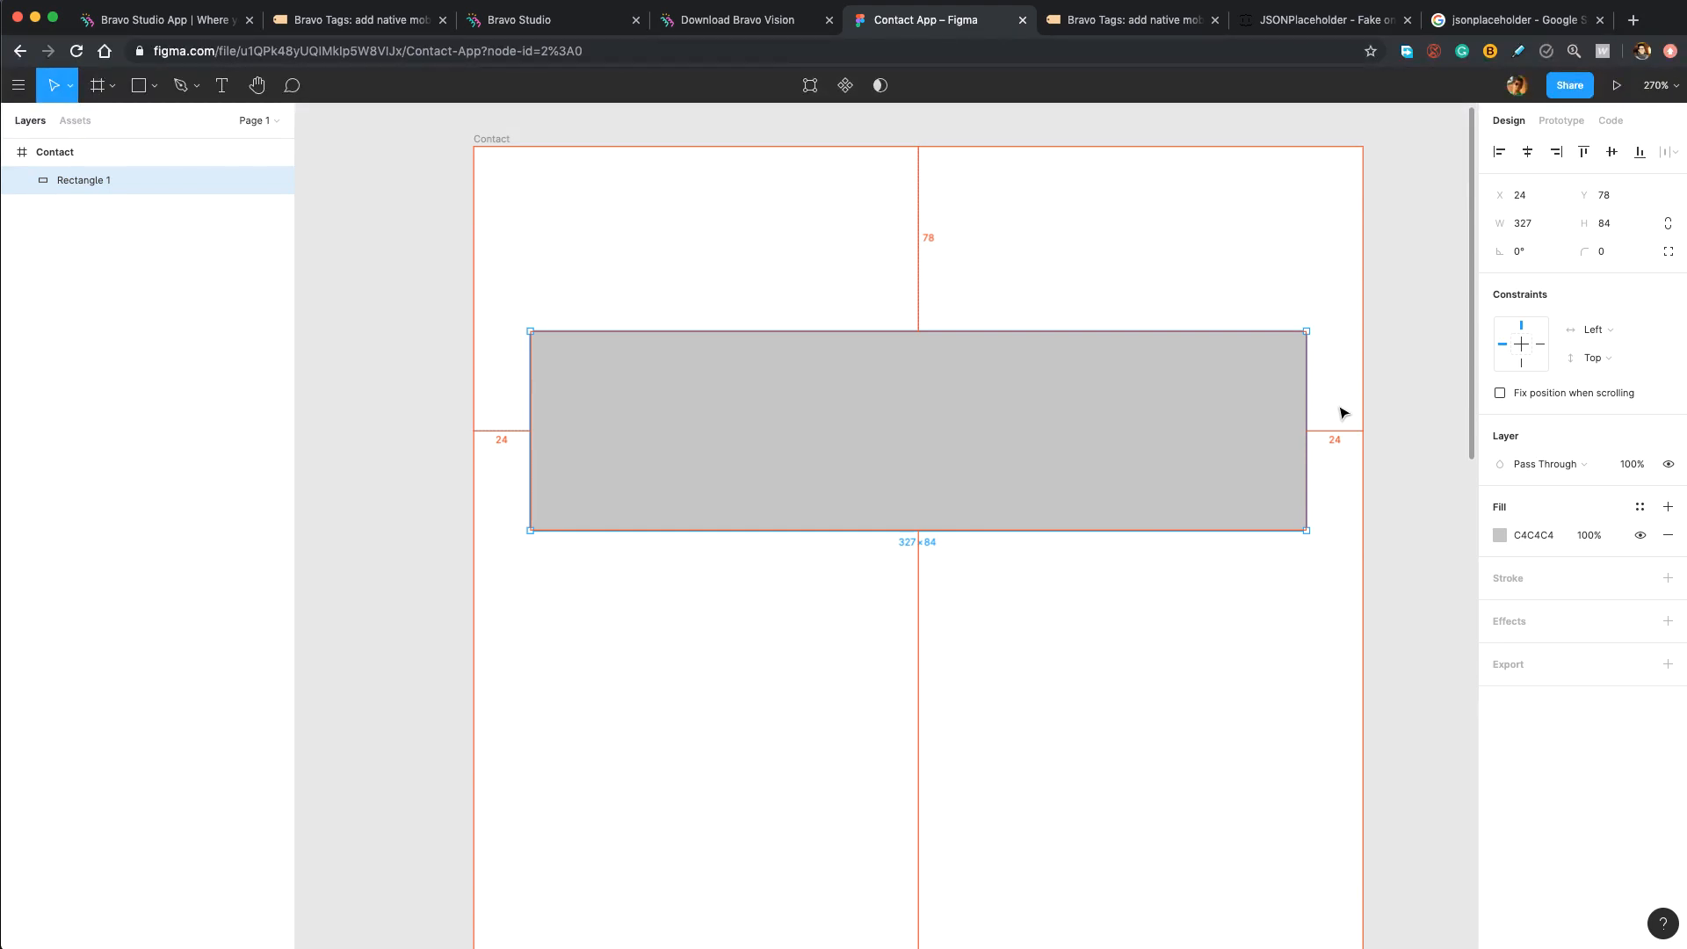
- Set the rectangle's height to 80 and its corner radius to 10
{"action": "left_click", "coordinate": [1613, 229]}
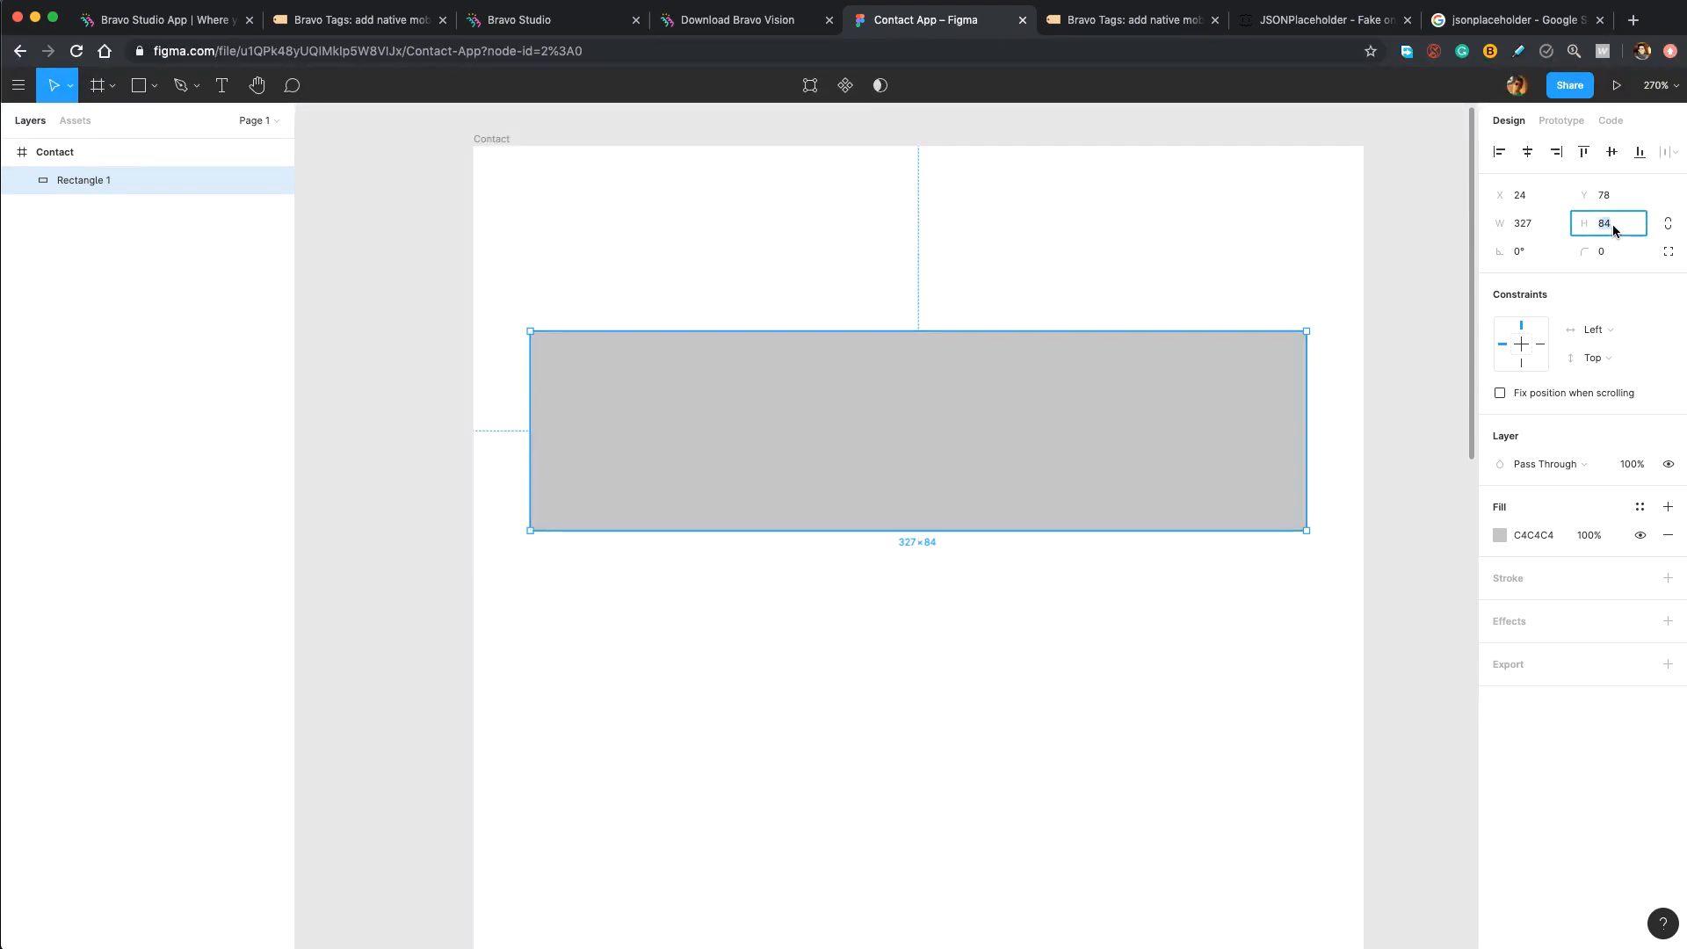
{"action": "type", "text": "80"}
{"action": "key", "text": "Return"}
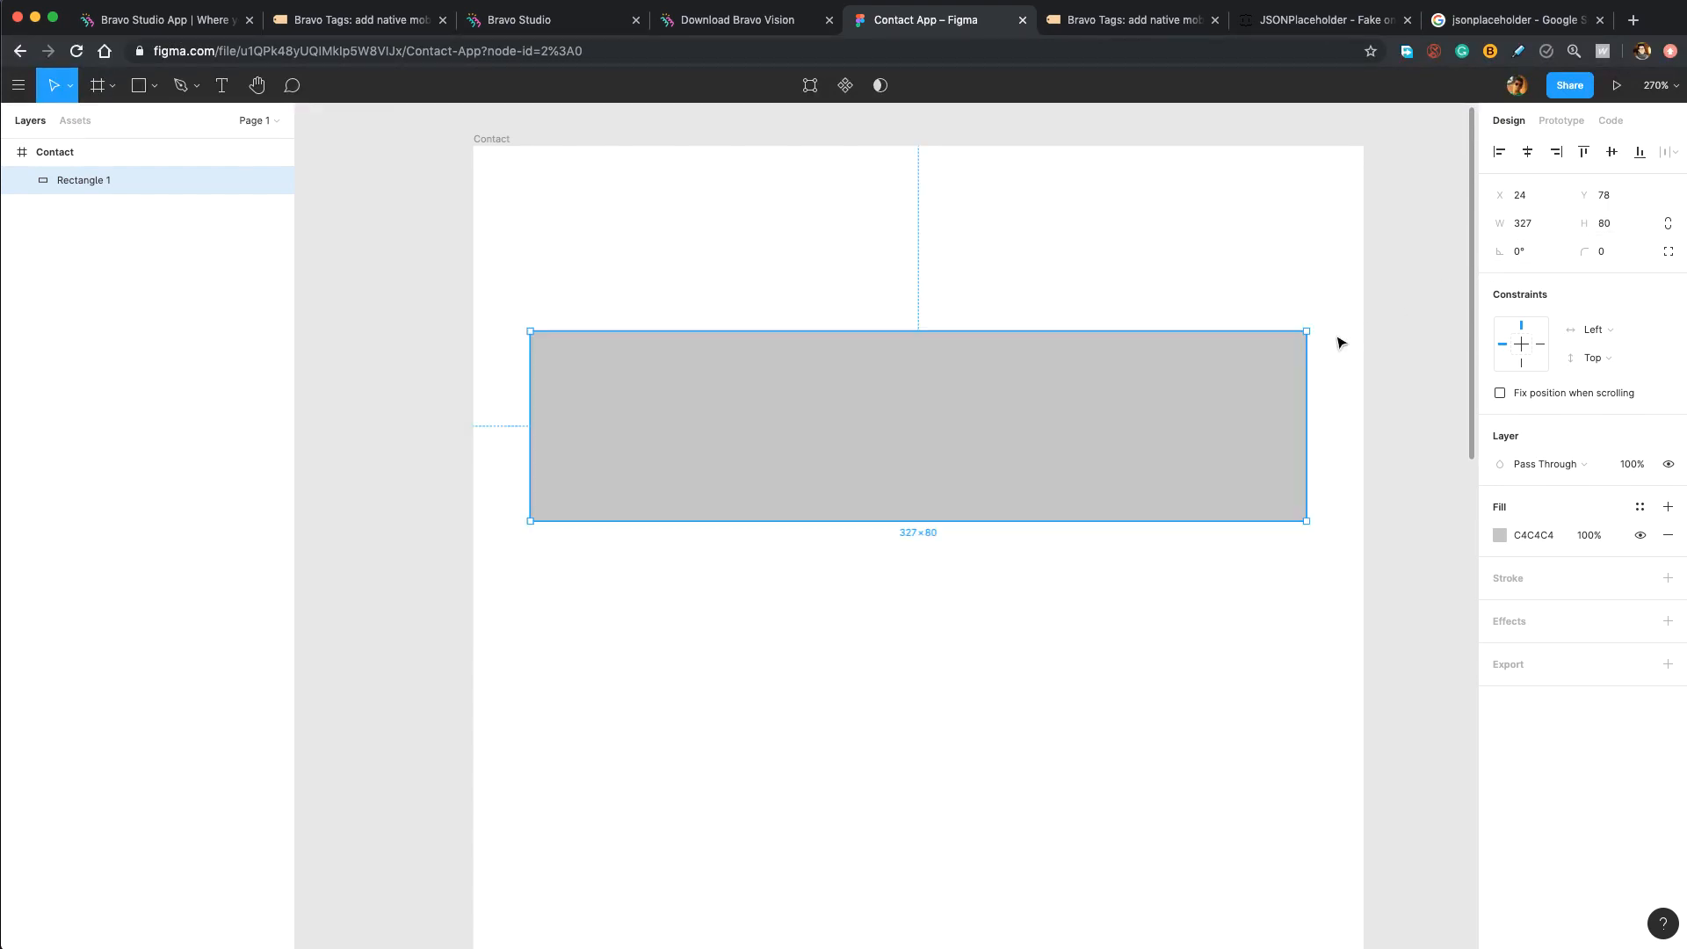
{"action": "left_click", "coordinate": [1610, 255]}
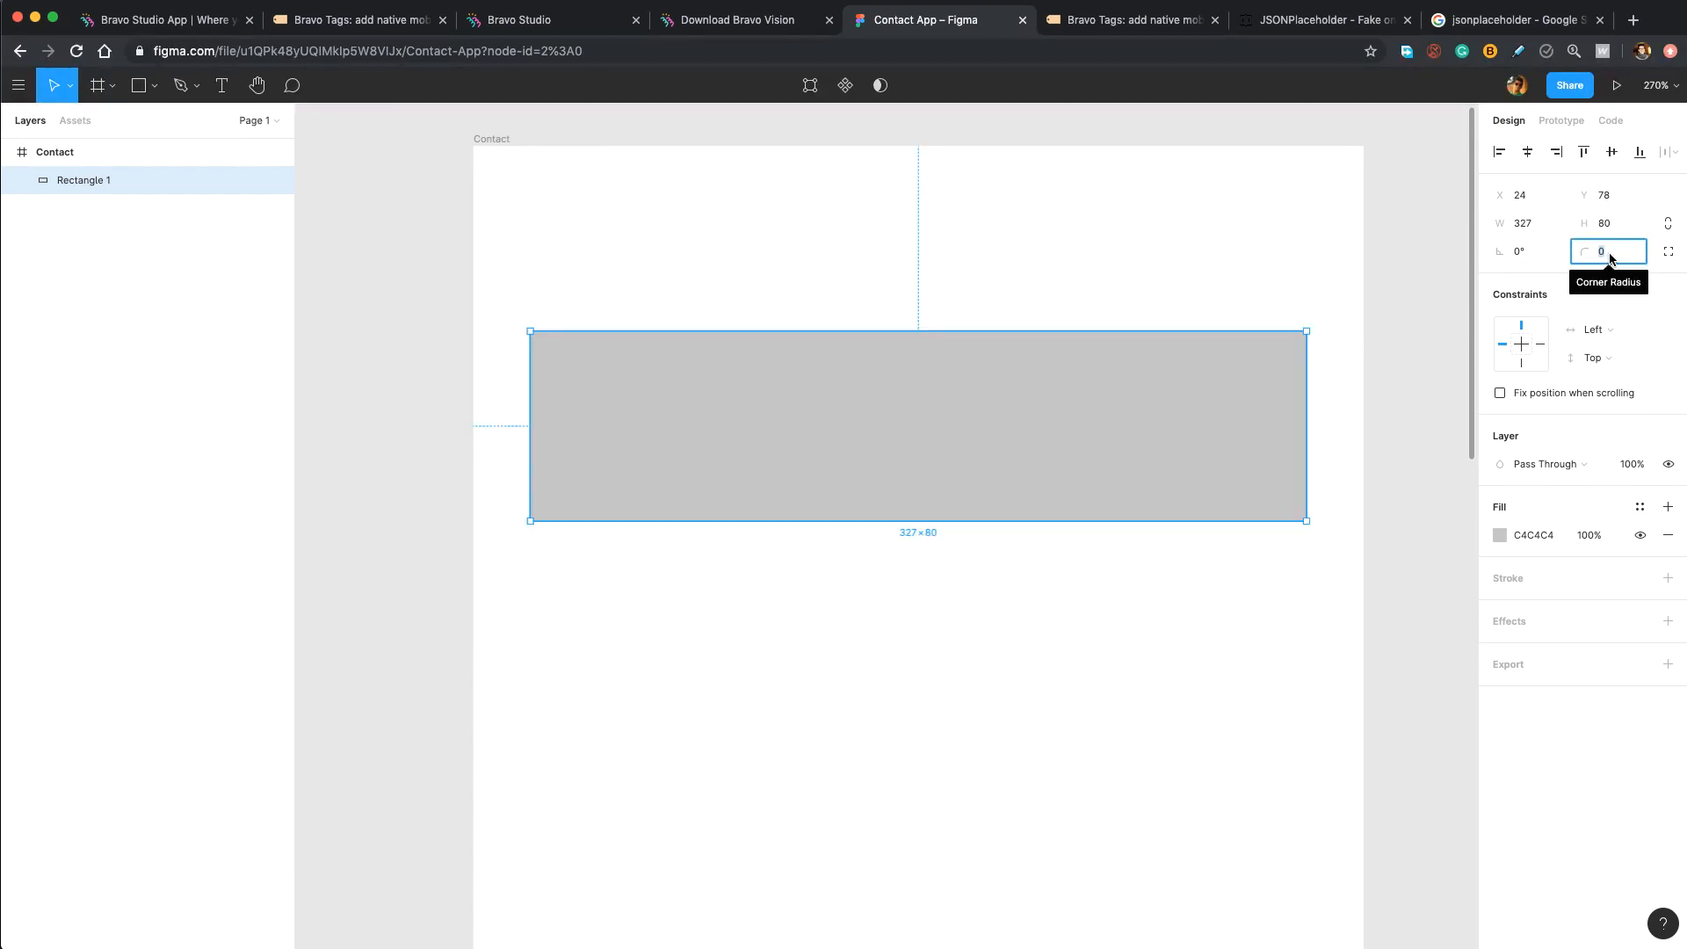
{"action": "type", "text": "10"}
{"action": "key", "text": "Return"}
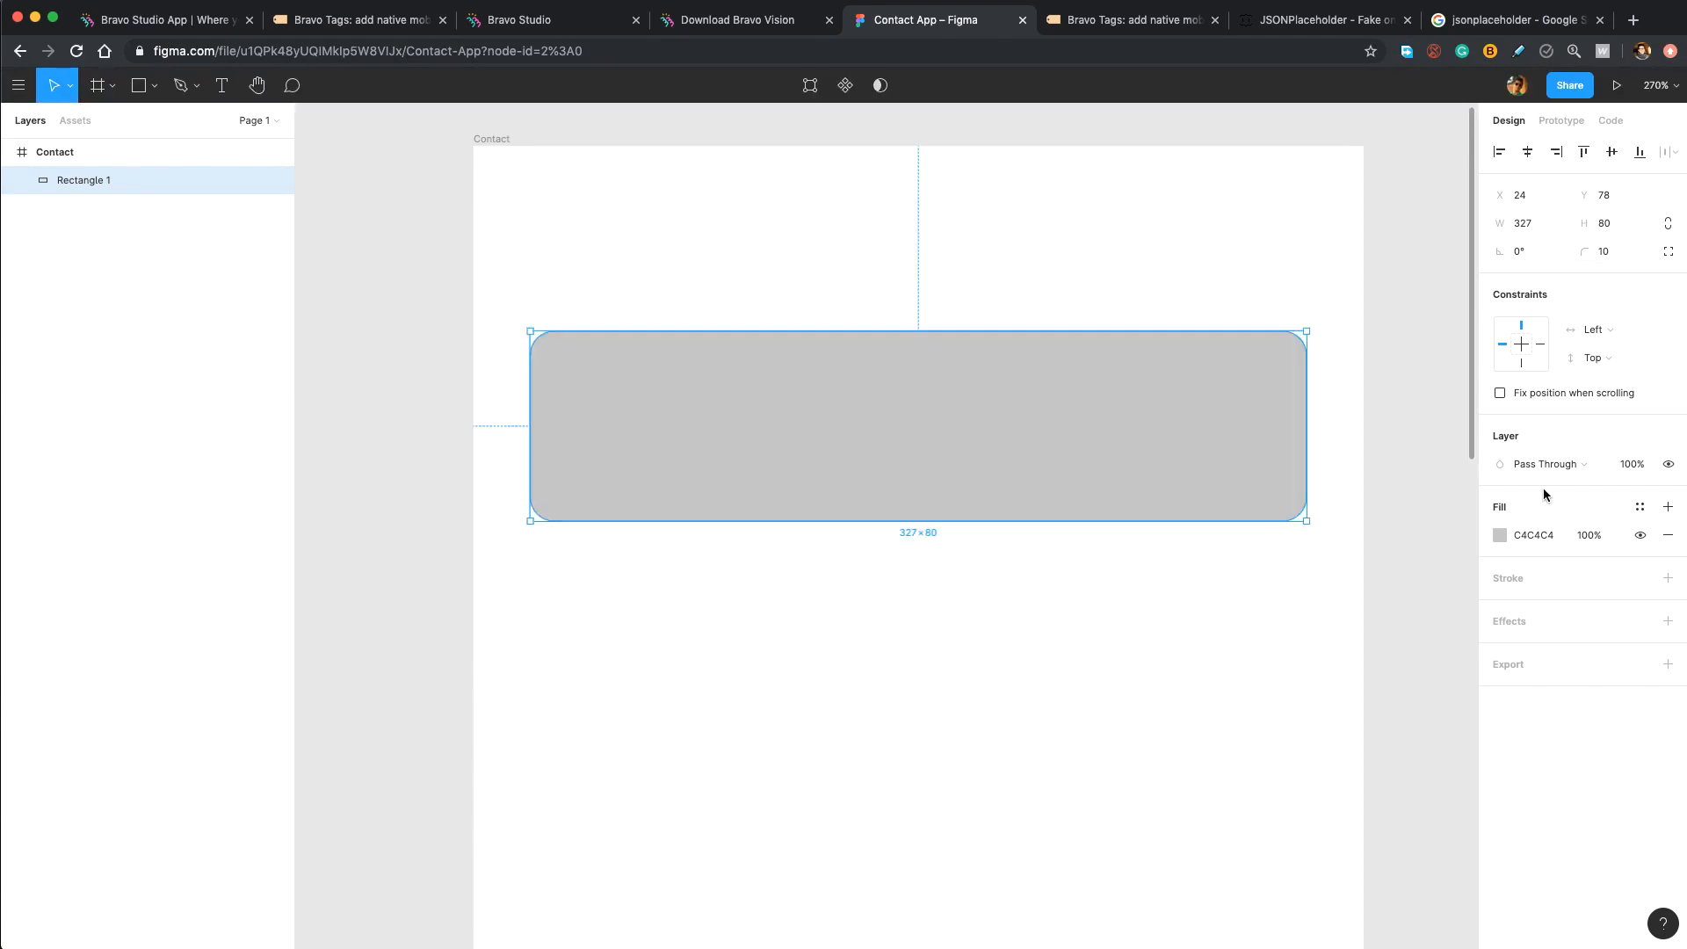
- Change the rectangle's fill colour to white, FFFFFF, and keep the rectangle selected
{"action": "left_click", "coordinate": [1501, 536]}
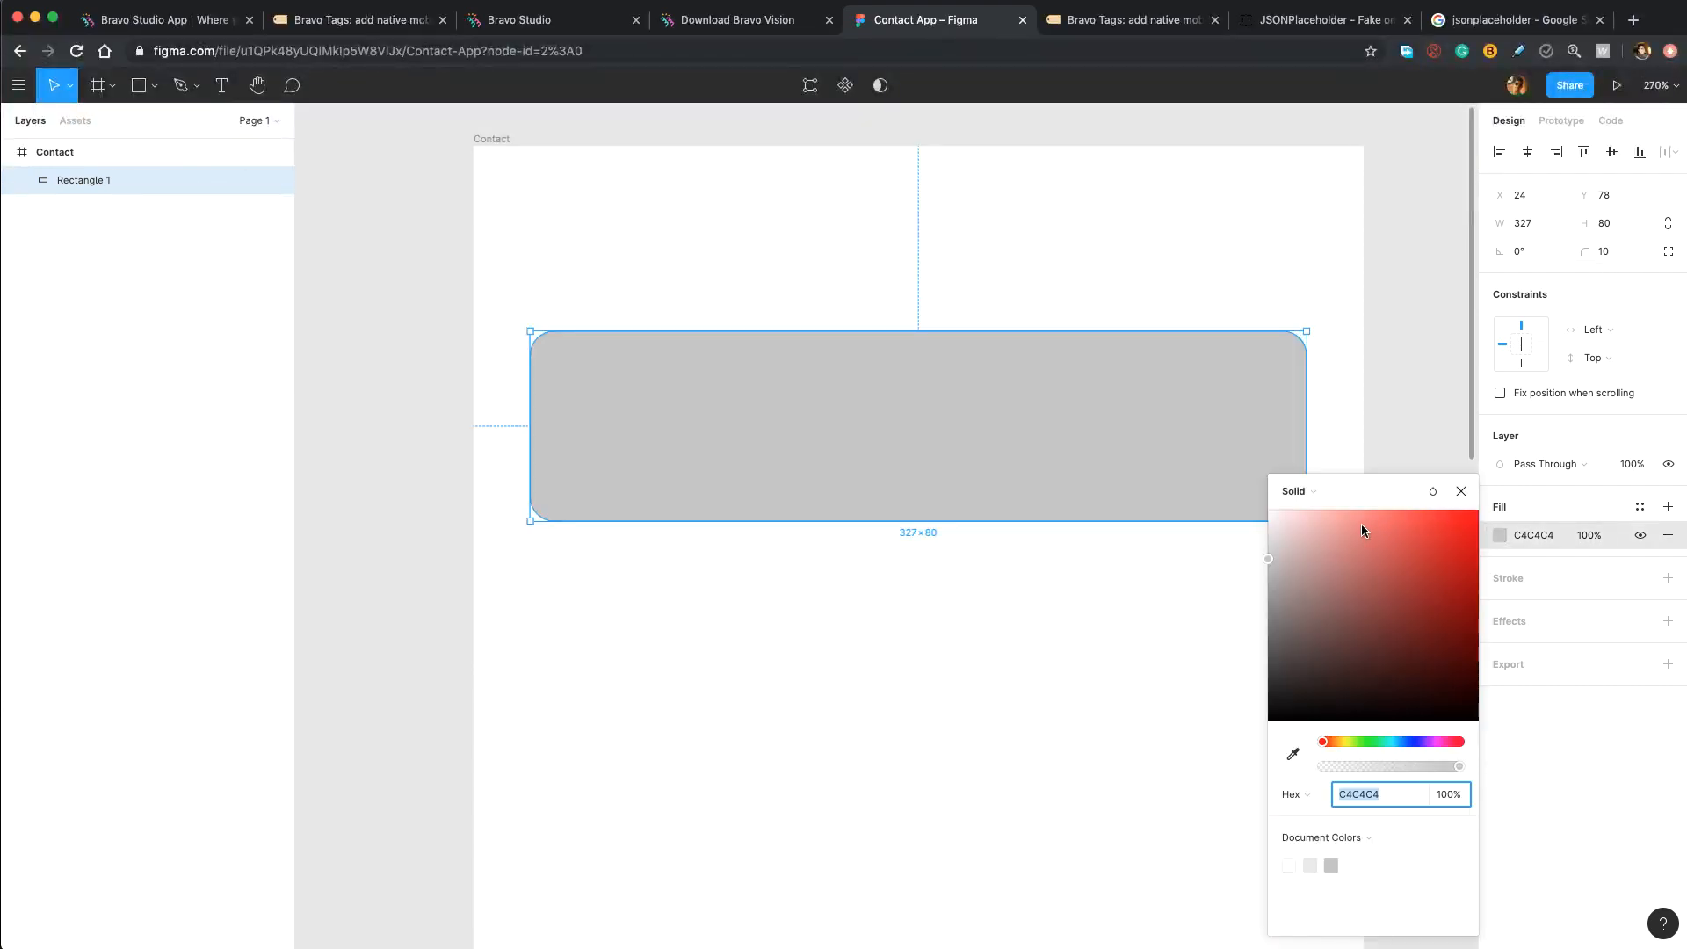
{"action": "type", "text": "FFFFFF"}
{"action": "key", "text": "Return"}
{"action": "left_click", "coordinate": [1408, 451]}
{"action": "left_click", "coordinate": [1046, 353]}
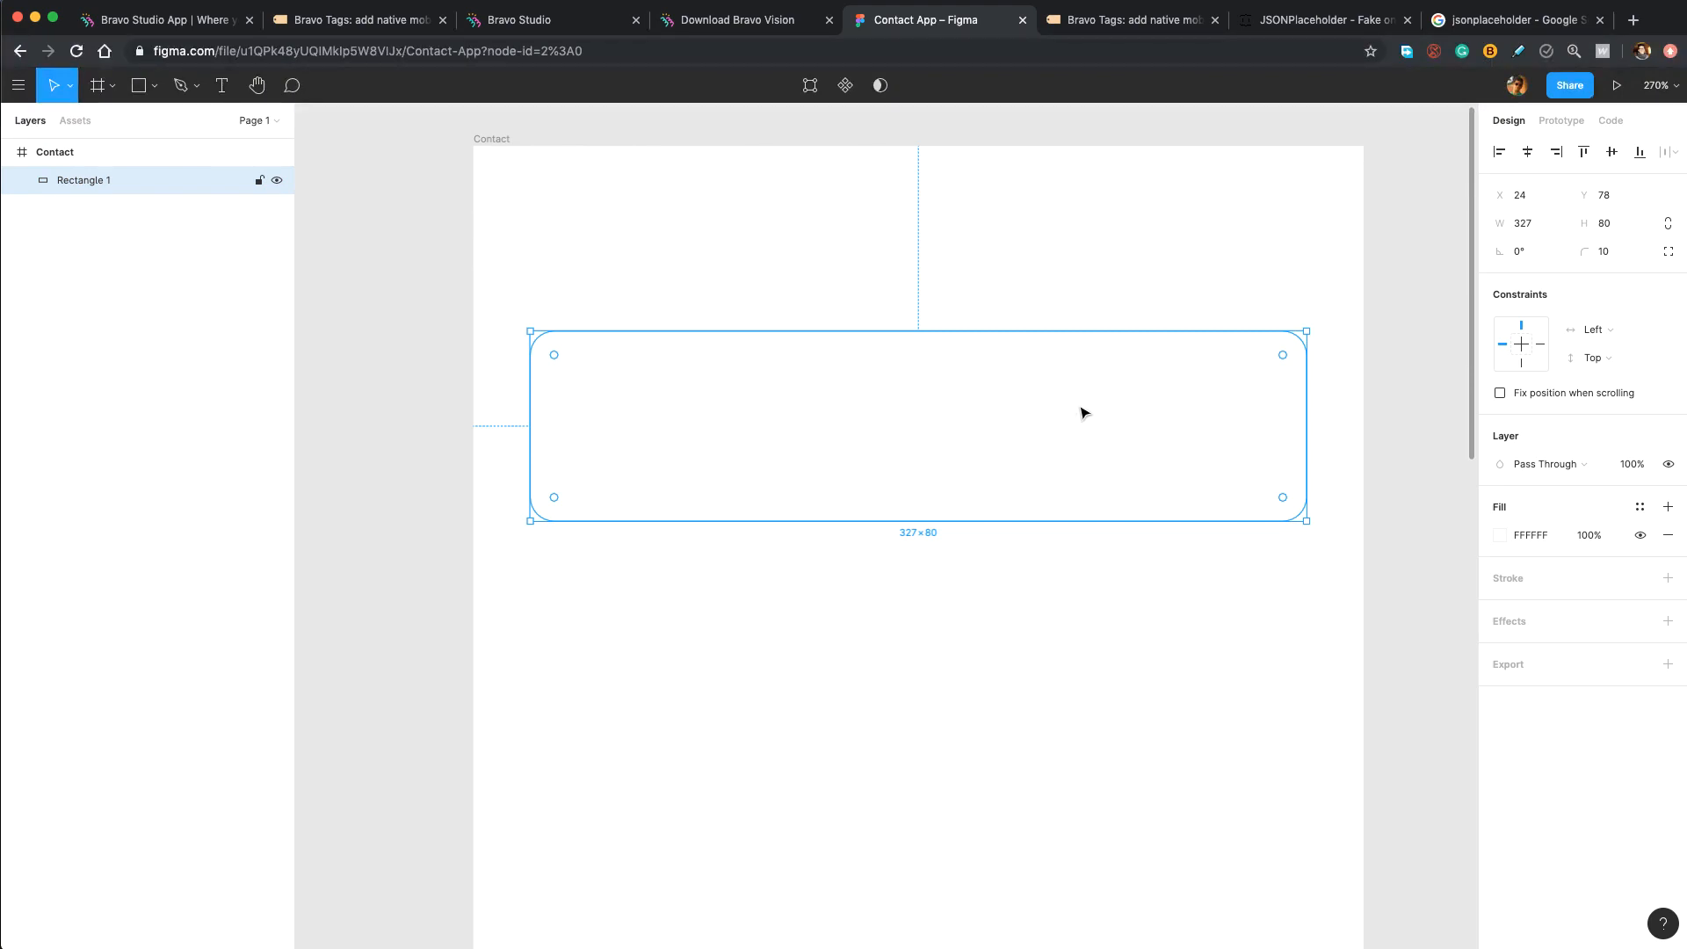
- Add a drop shadow to the rectangle with a blur of 20 and a Y offset of 10
{"action": "left_click", "coordinate": [1669, 622]}
{"action": "left_click", "coordinate": [1540, 651]}
{"action": "left_click", "coordinate": [1540, 651]}
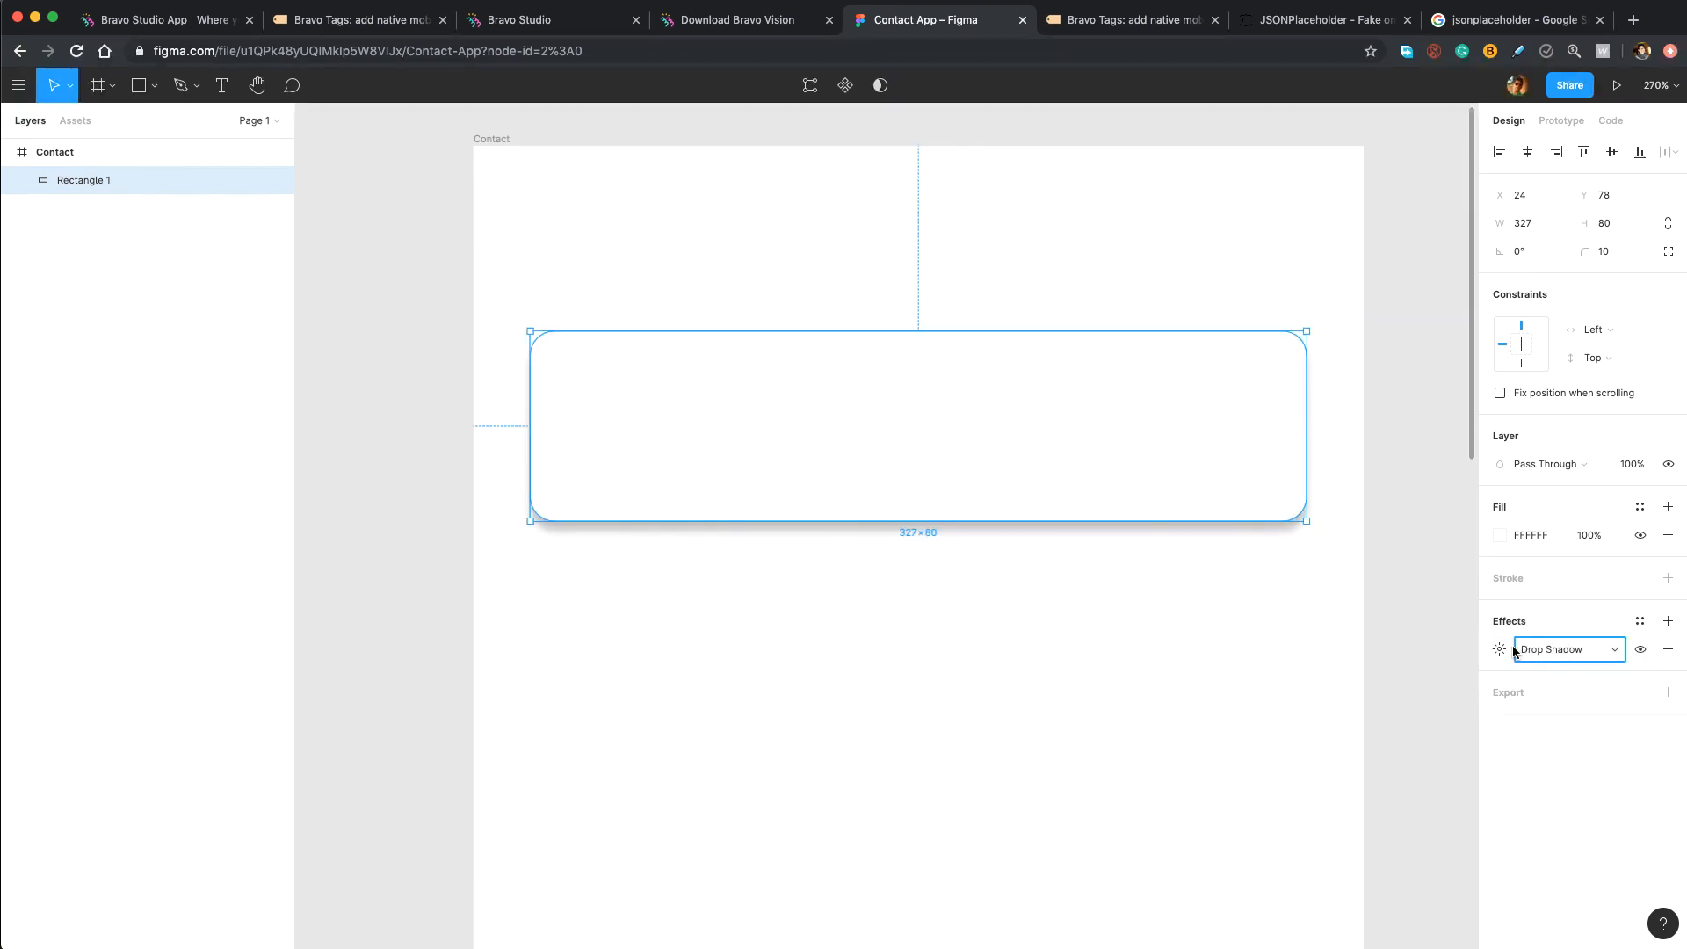
{"action": "left_click", "coordinate": [1500, 649]}
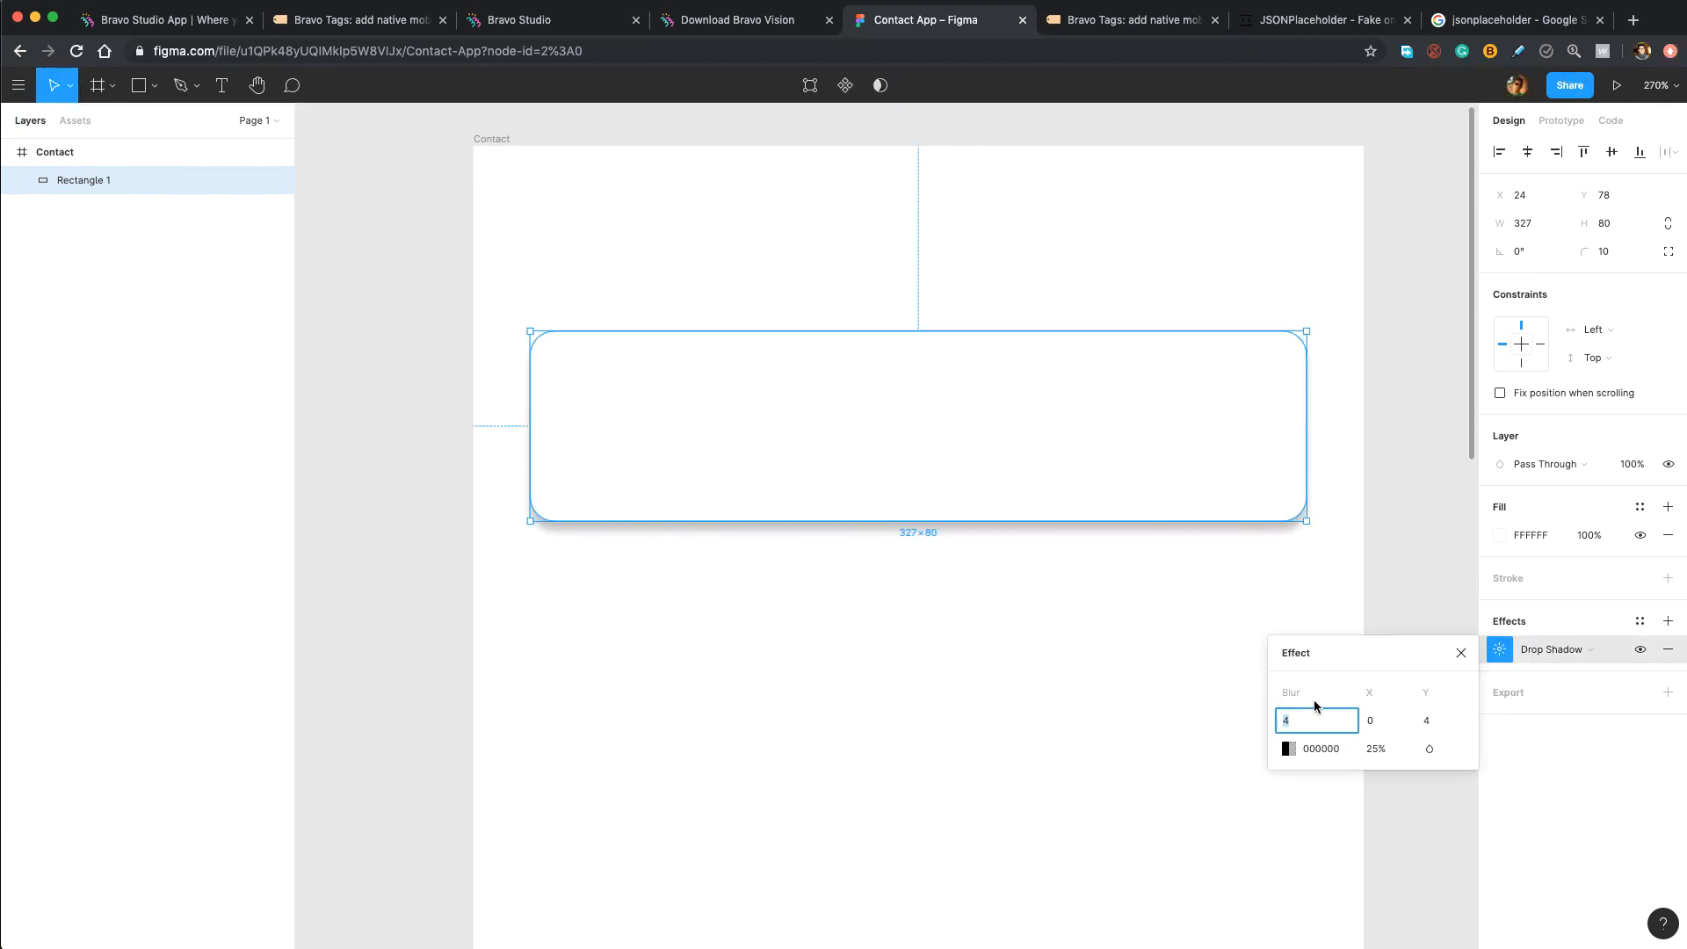
{"action": "type", "text": "20"}
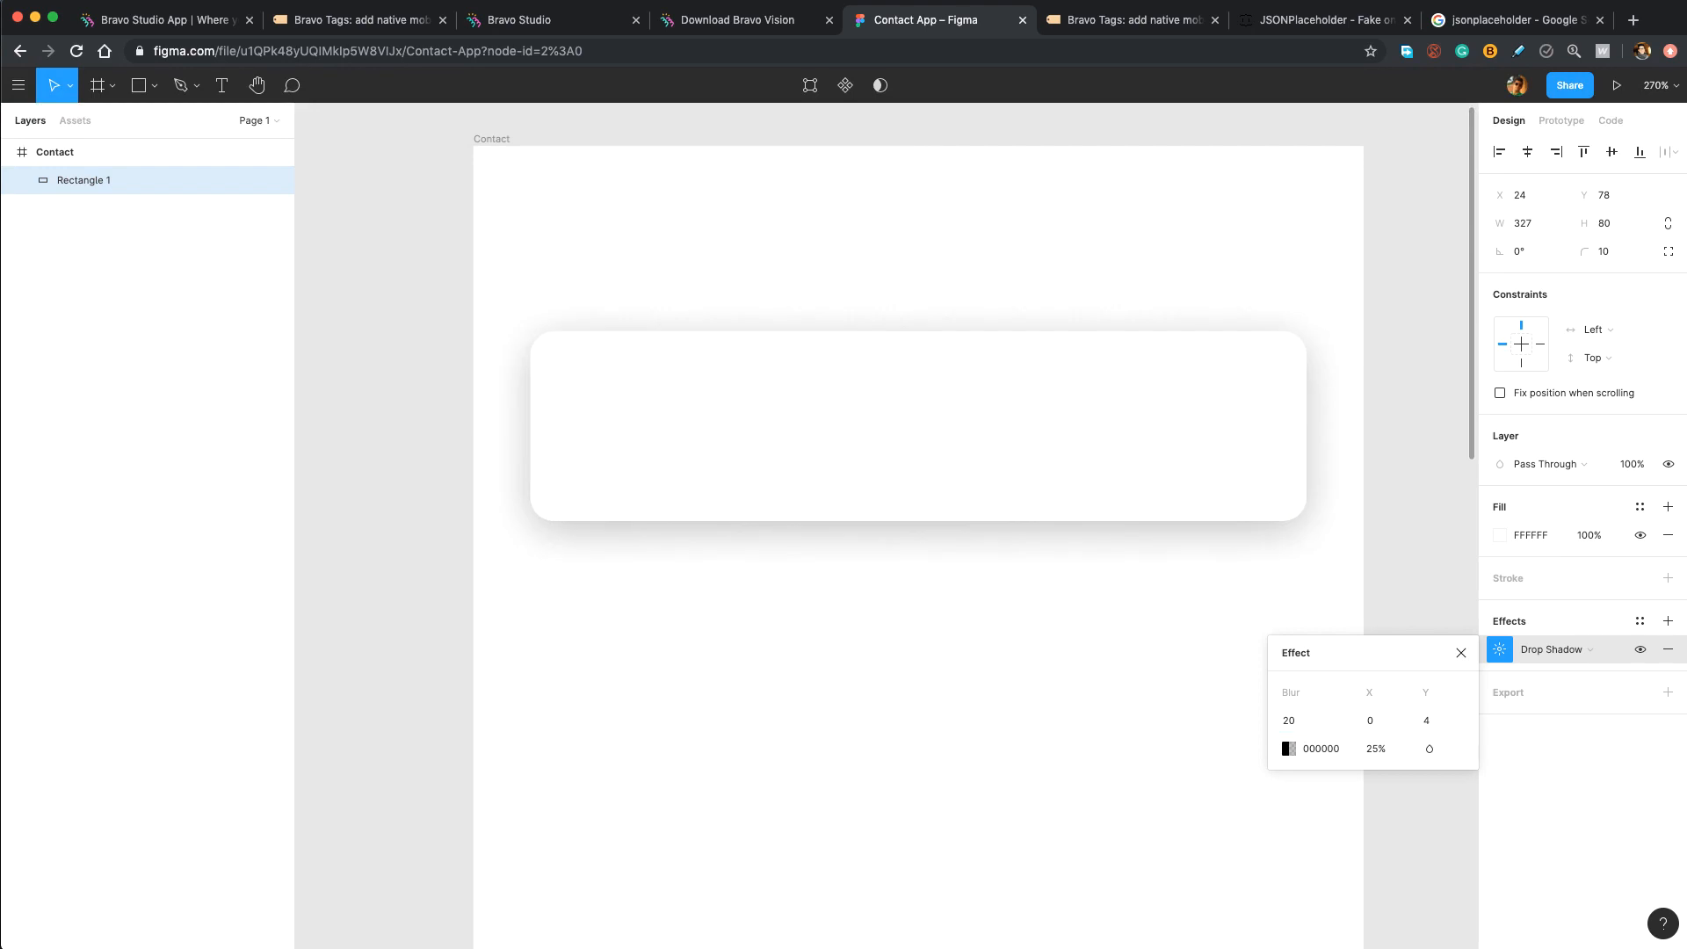
{"action": "left_click", "coordinate": [1424, 710]}
{"action": "type", "text": "10"}
{"action": "key", "text": "Return"}
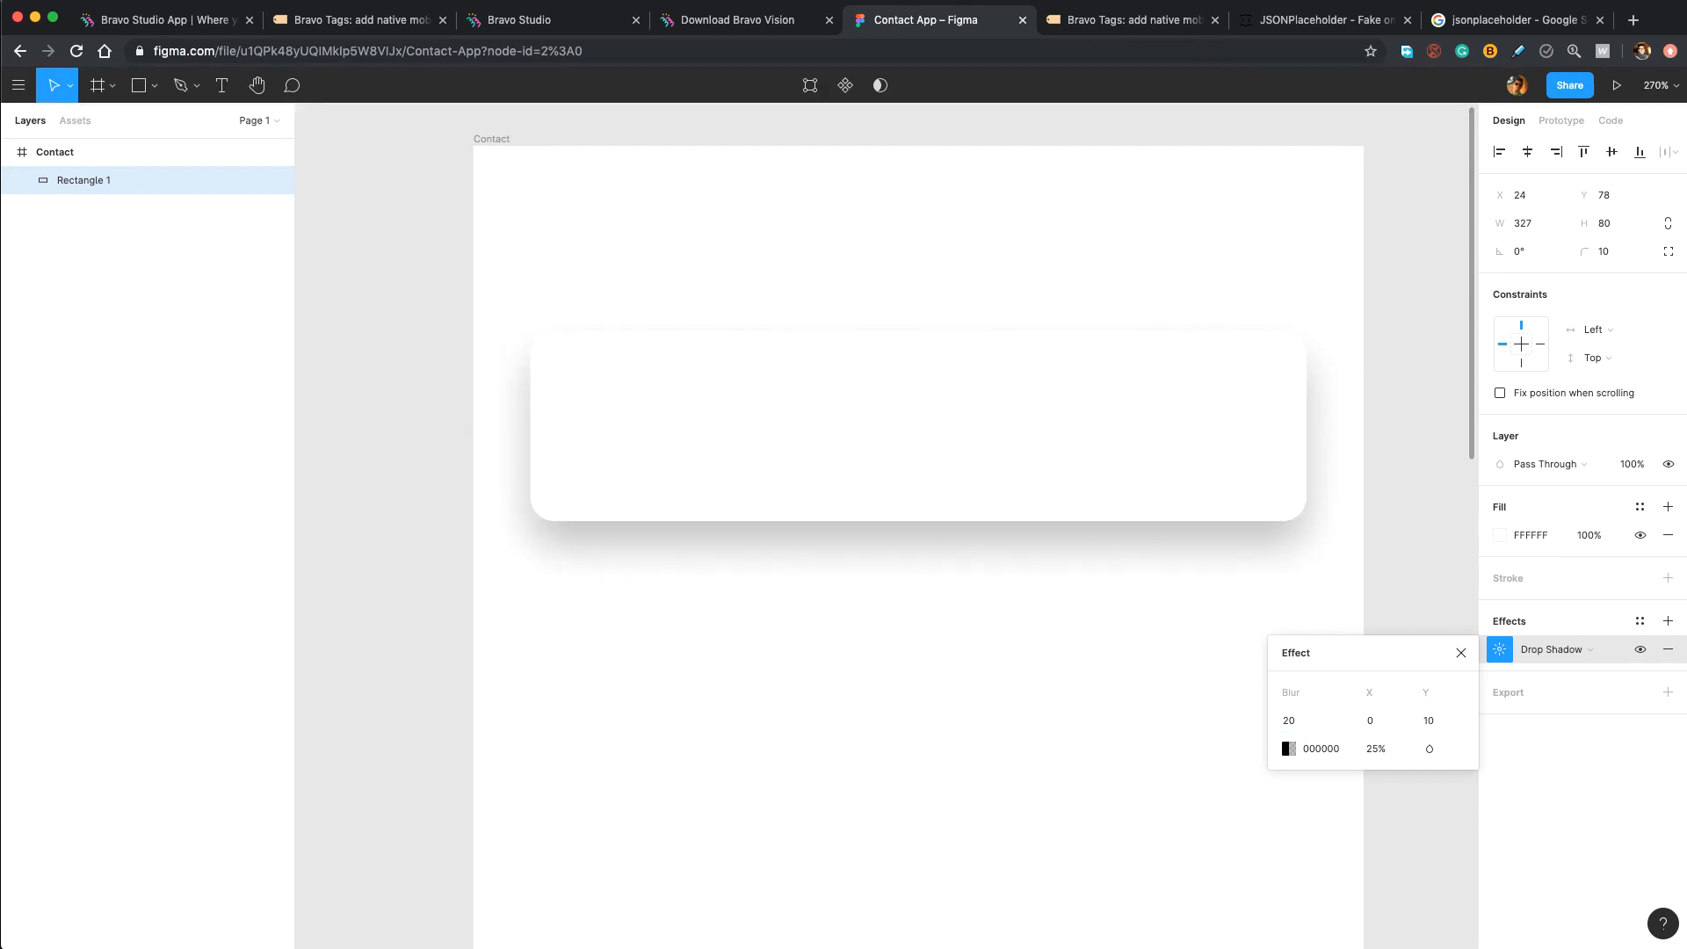
- Set the rectangle's drop shadow opacity to 10%
{"action": "left_click", "coordinate": [1376, 748]}
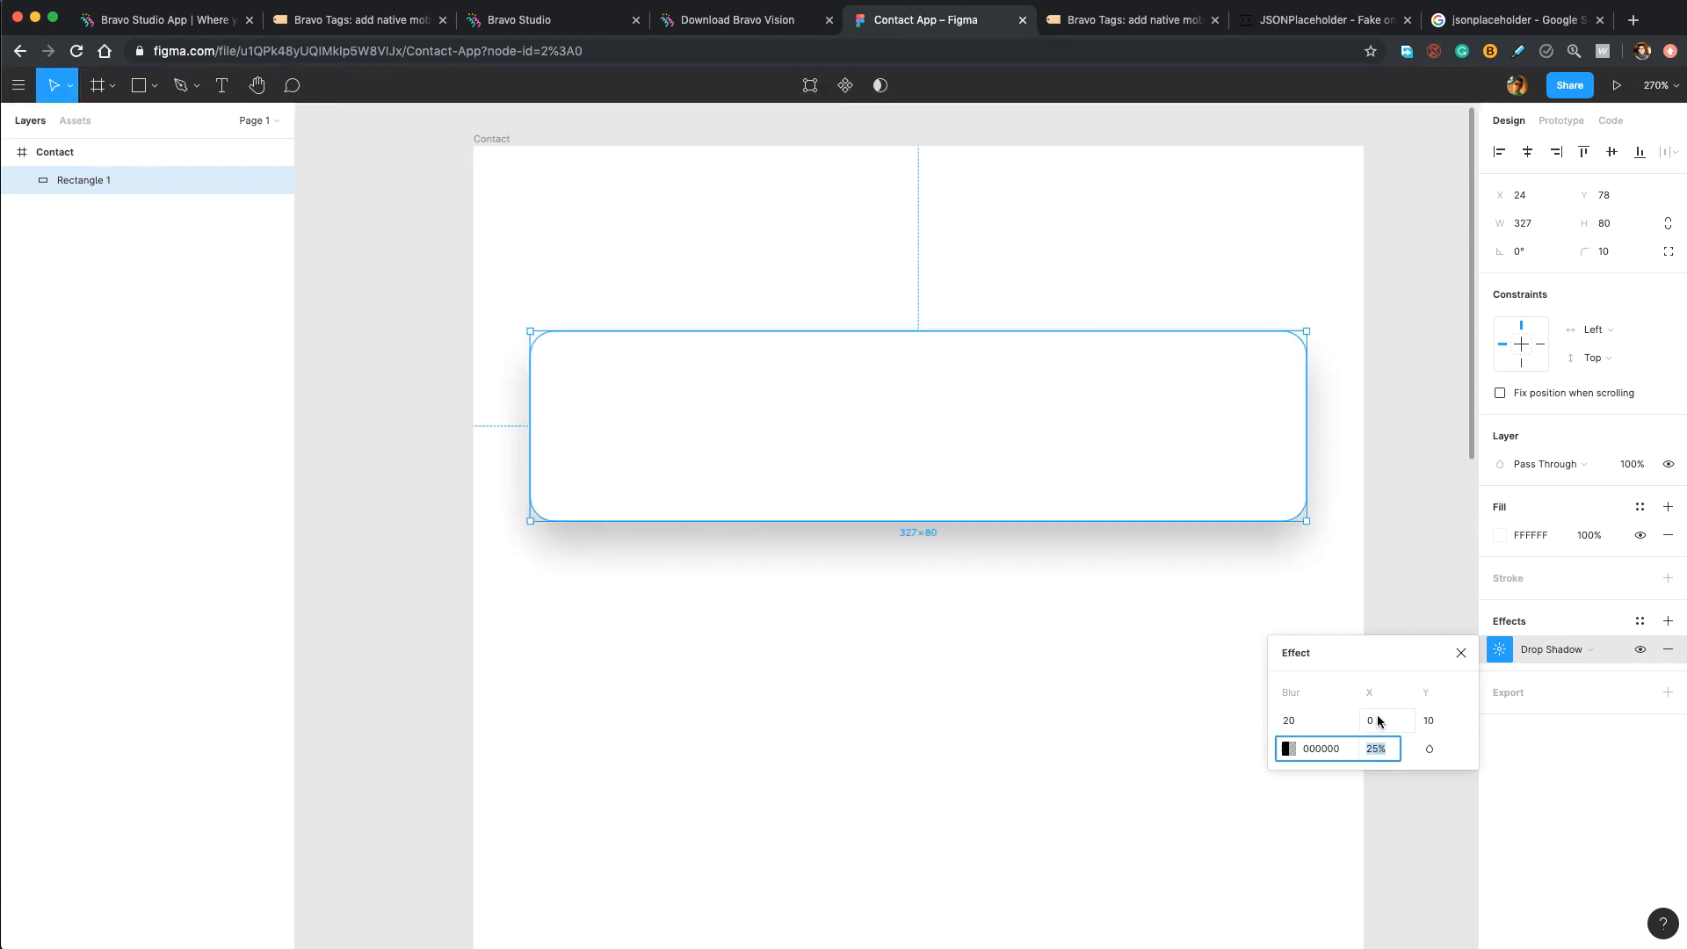
{"action": "type", "text": "10"}
{"action": "key", "text": "Return"}
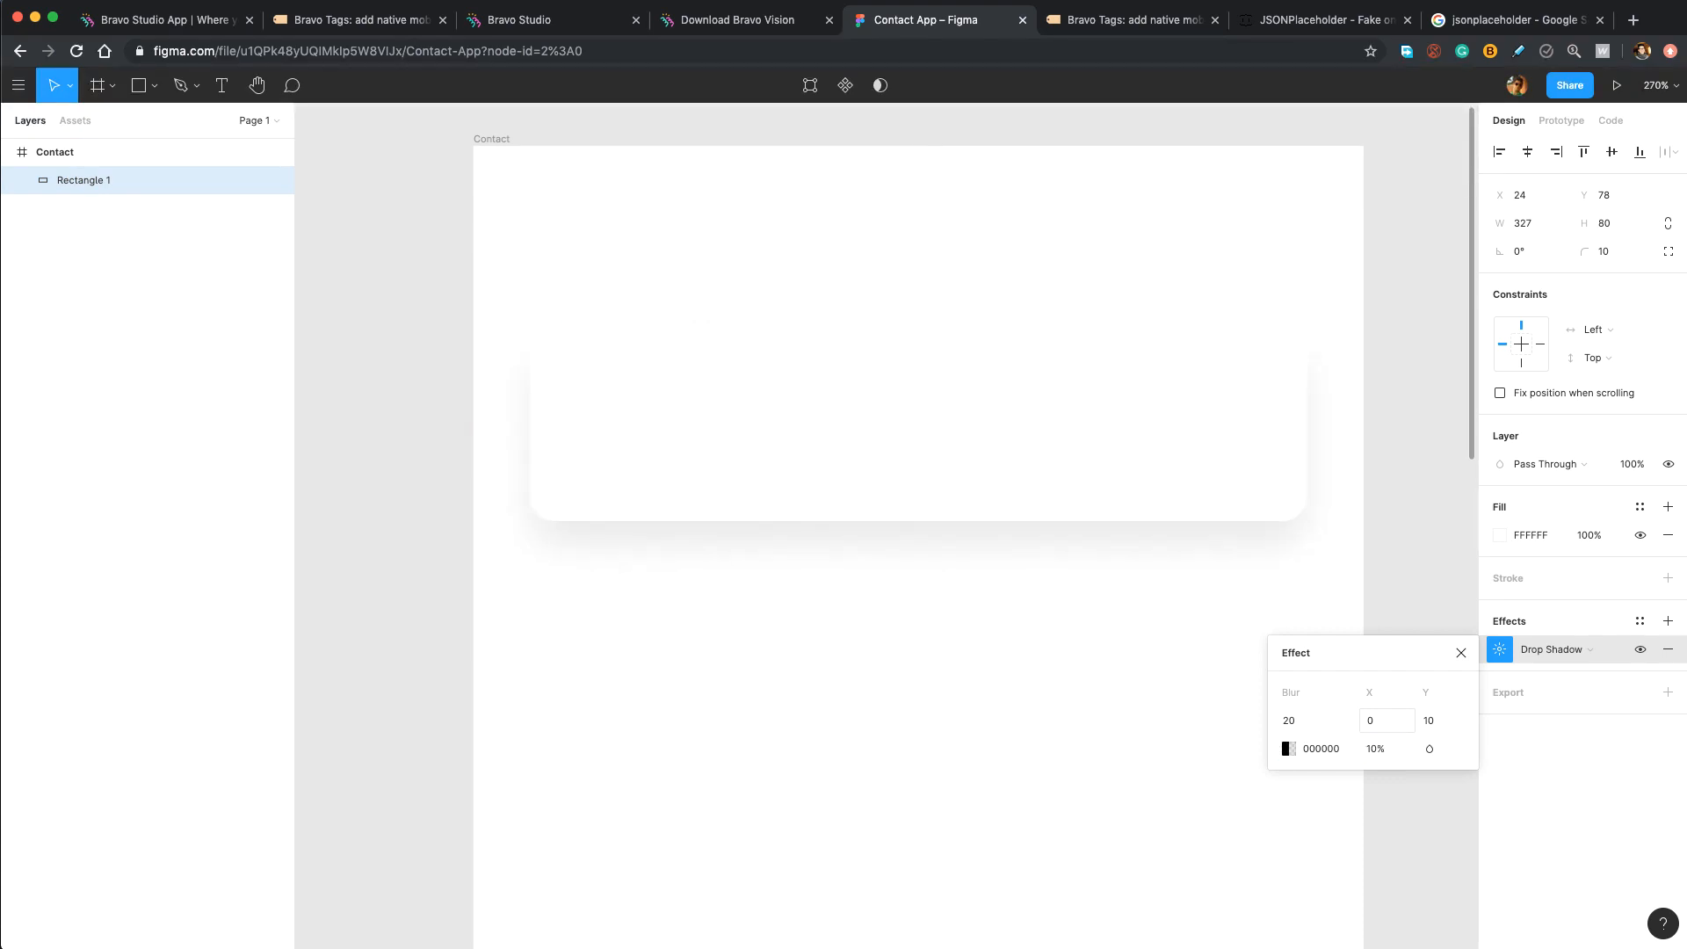
- Set the rectangle's drop shadow opacity to 5% and close the effect settings
{"action": "left_click", "coordinate": [1385, 750]}
{"action": "type", "text": "5"}
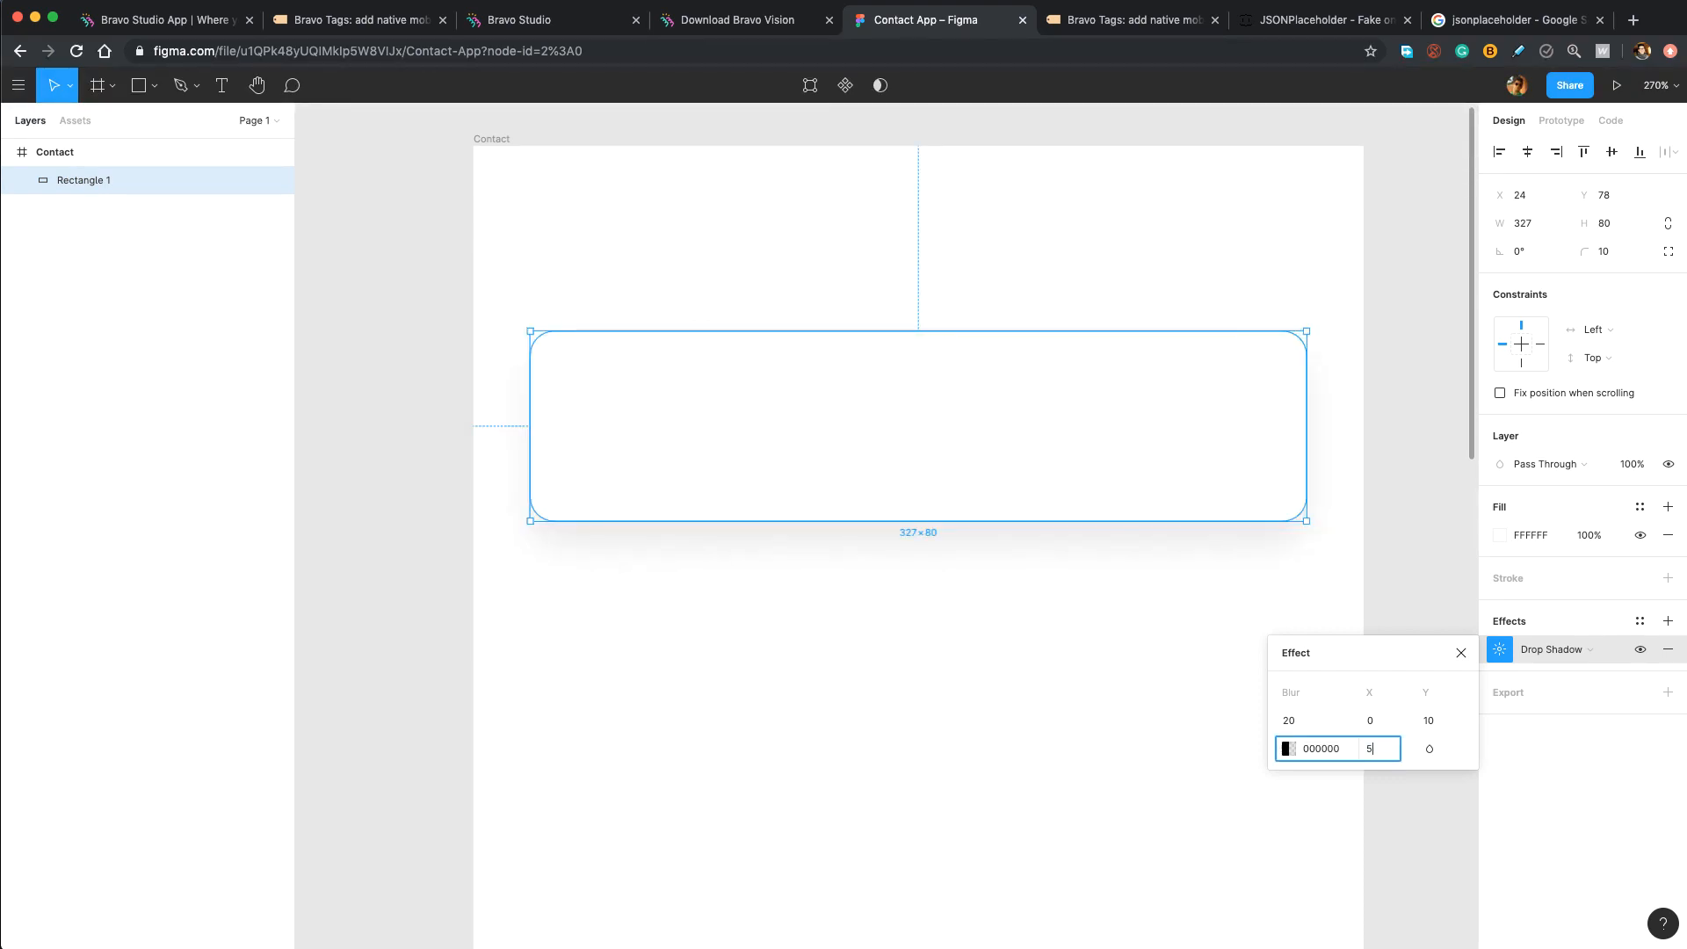
{"action": "key", "text": "Return"}
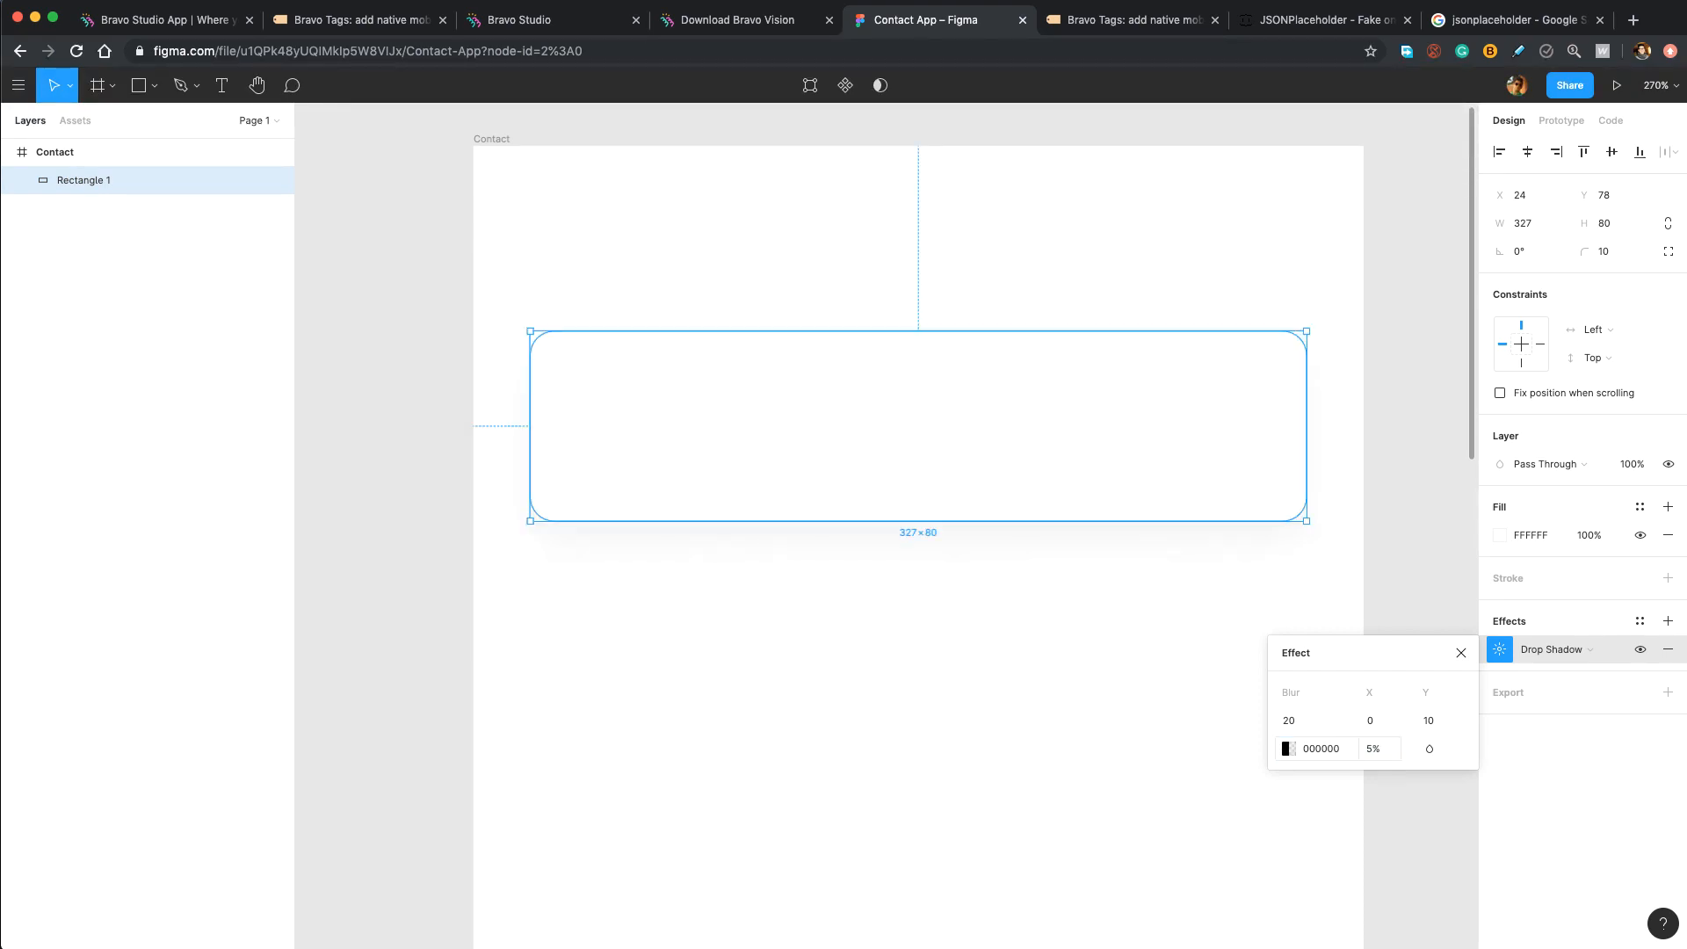
{"action": "left_click", "coordinate": [1462, 653]}
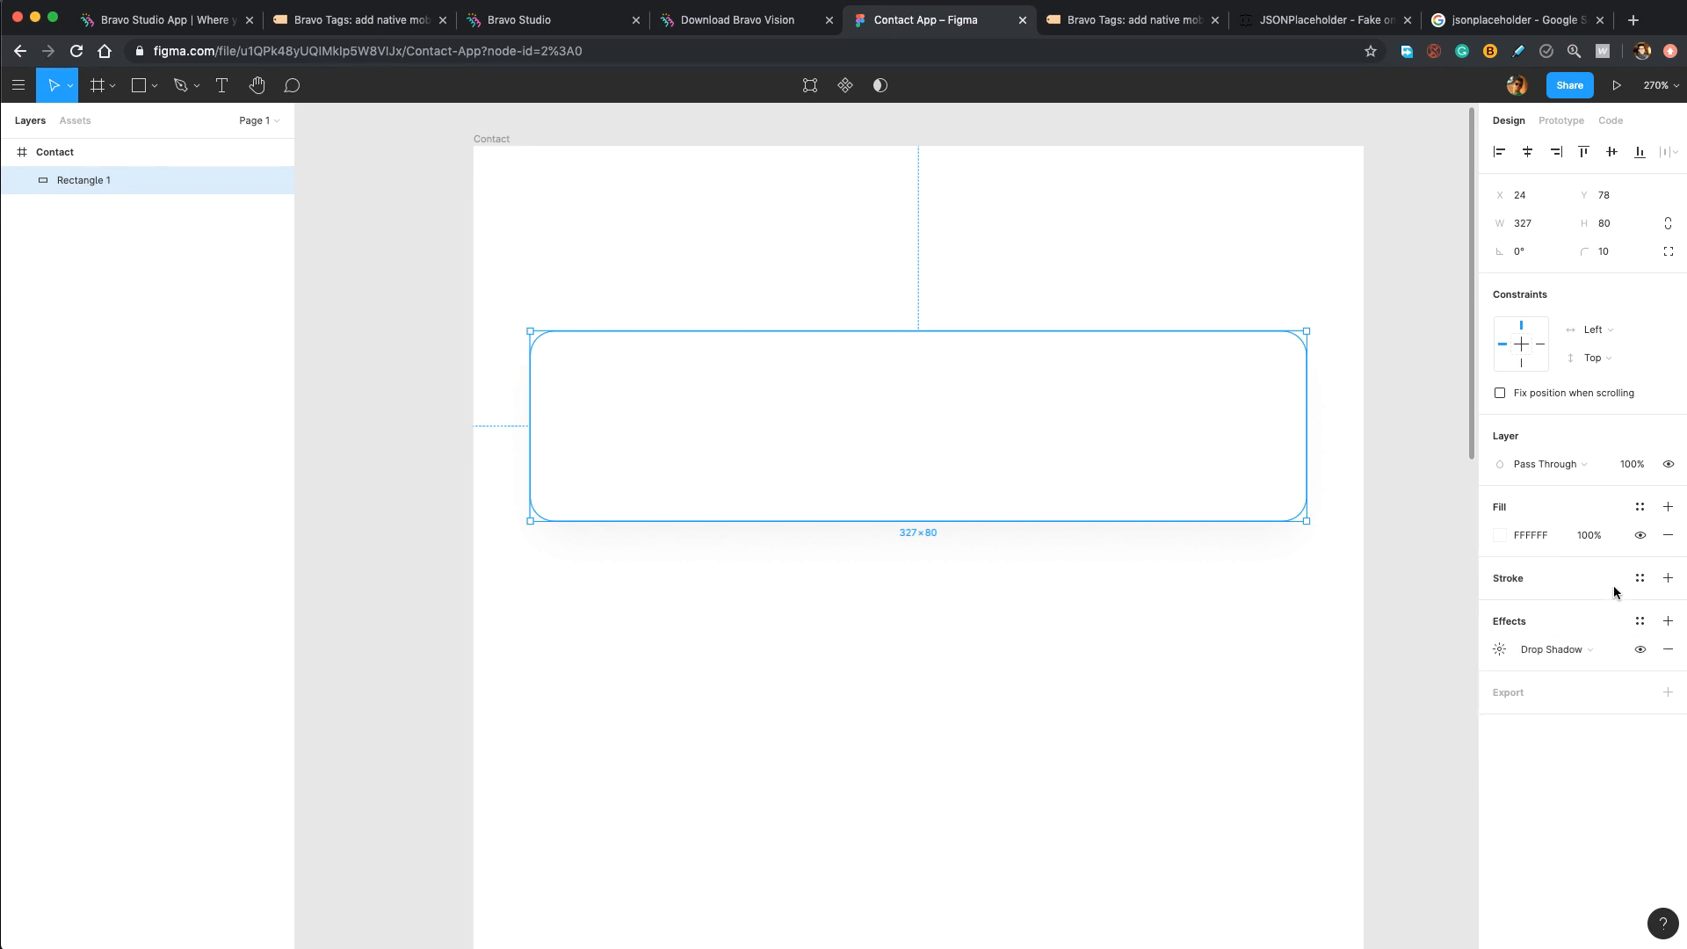
- Add a black inside stroke with a width of 0.5 to the rectangle, and deselect it
{"action": "left_click", "coordinate": [1668, 578]}
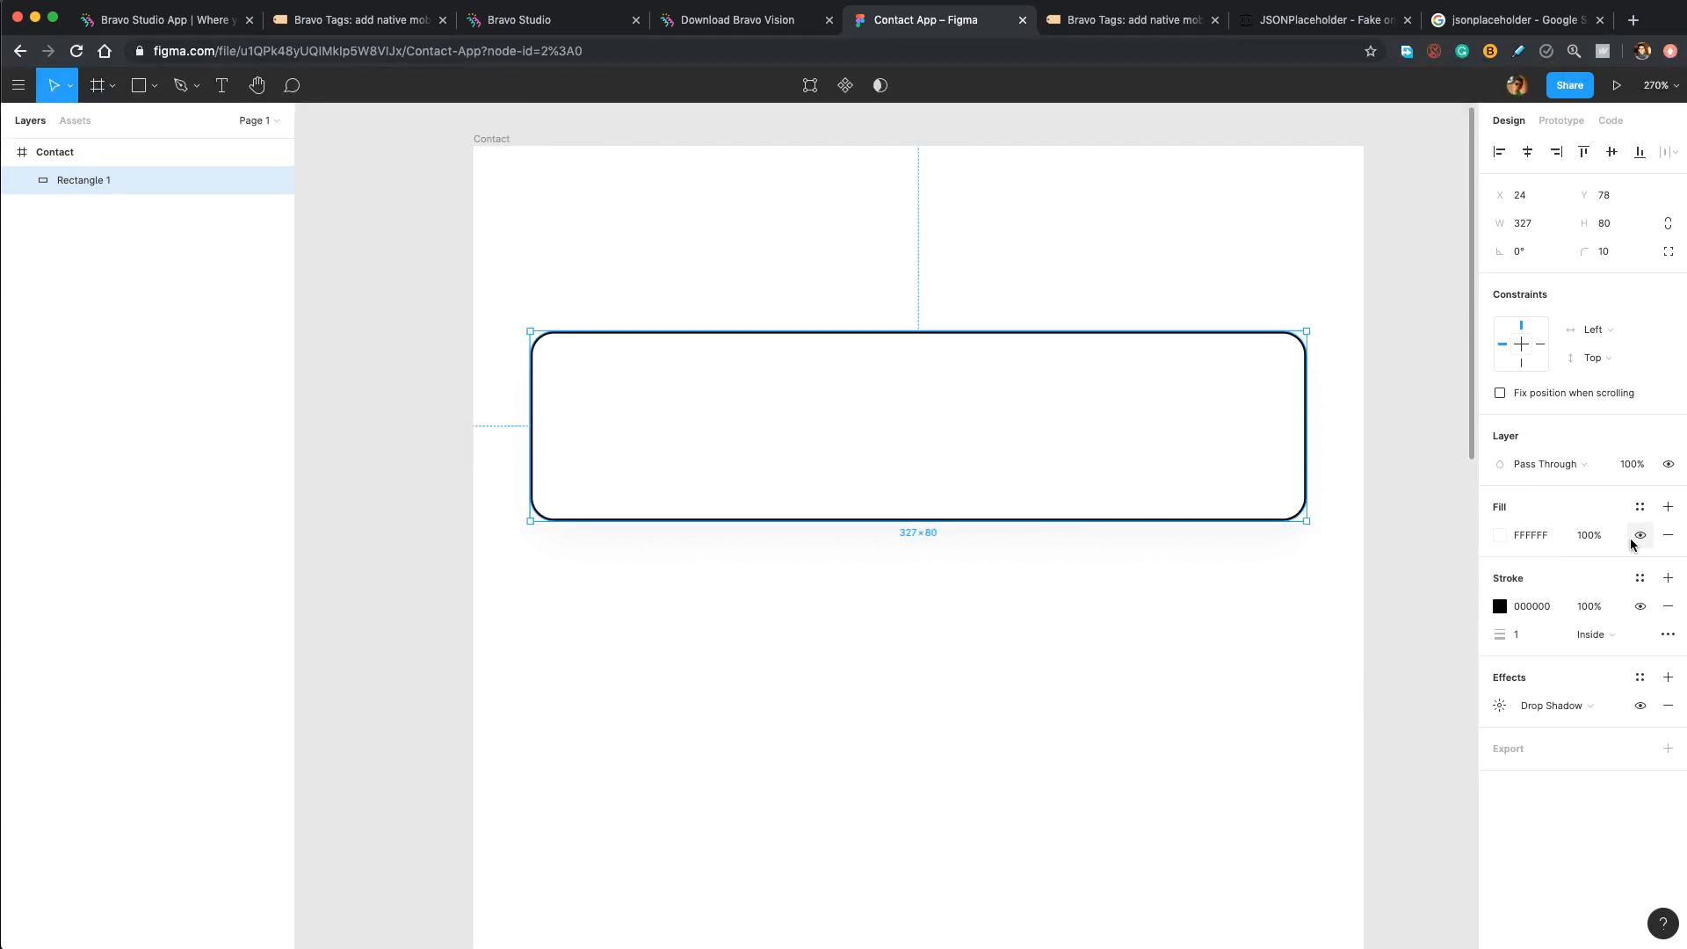
{"action": "left_click", "coordinate": [1521, 635]}
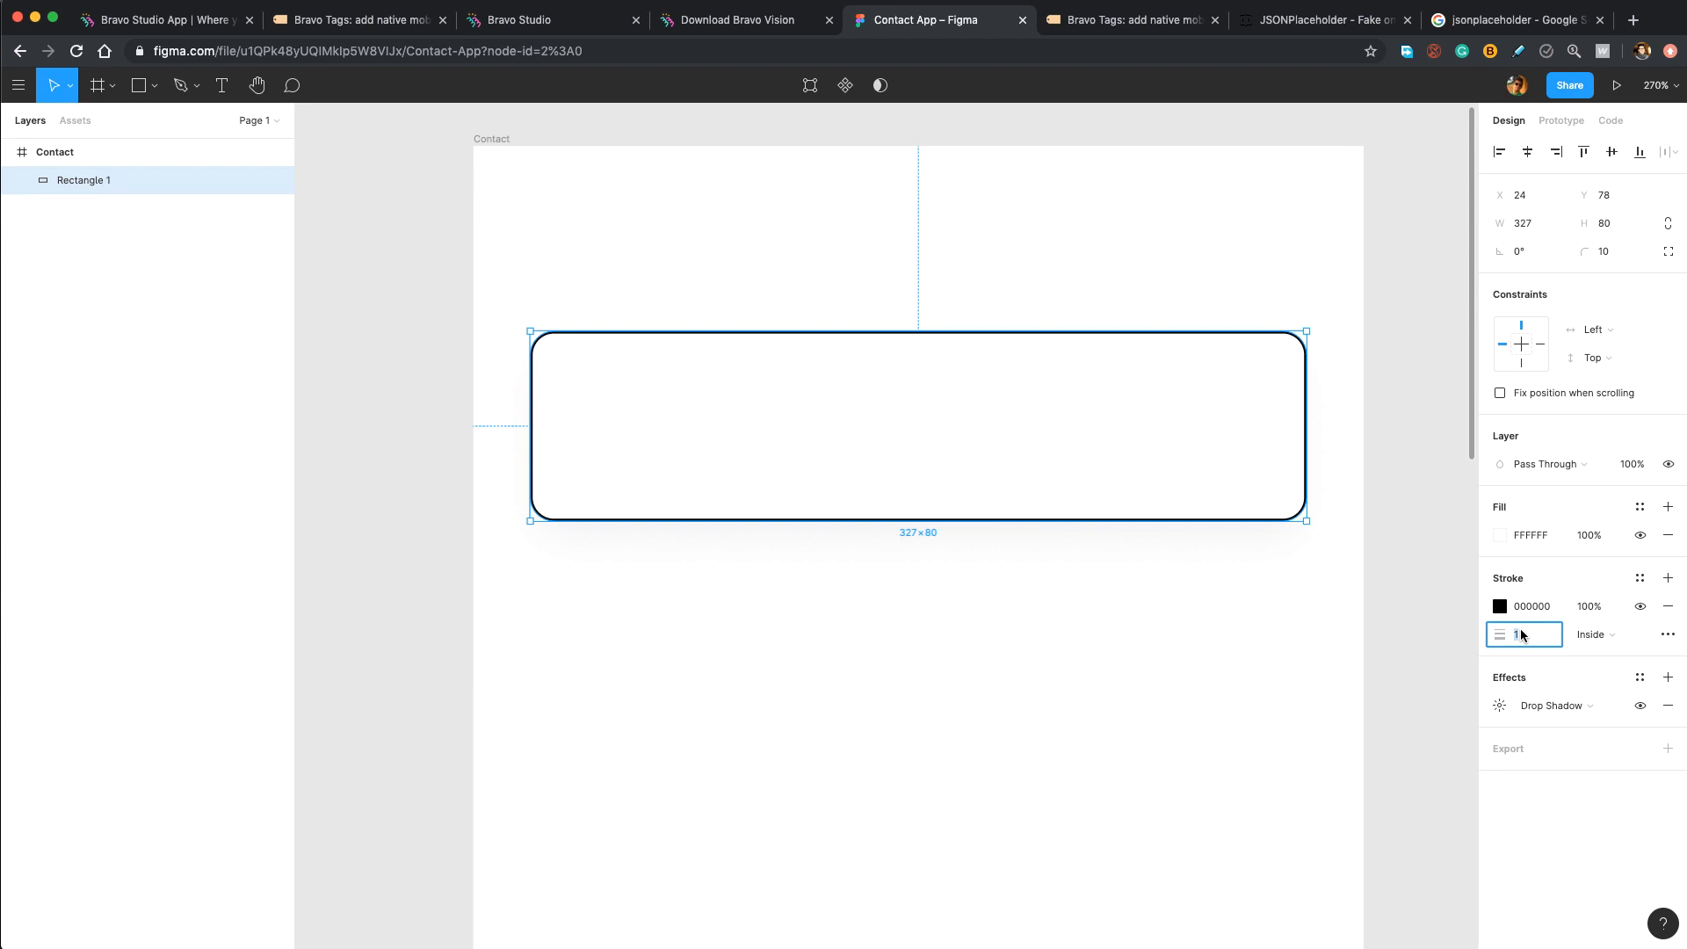
{"action": "key", "text": "BackSpace"}
{"action": "type", "text": "0.5"}
{"action": "key", "text": "Return"}
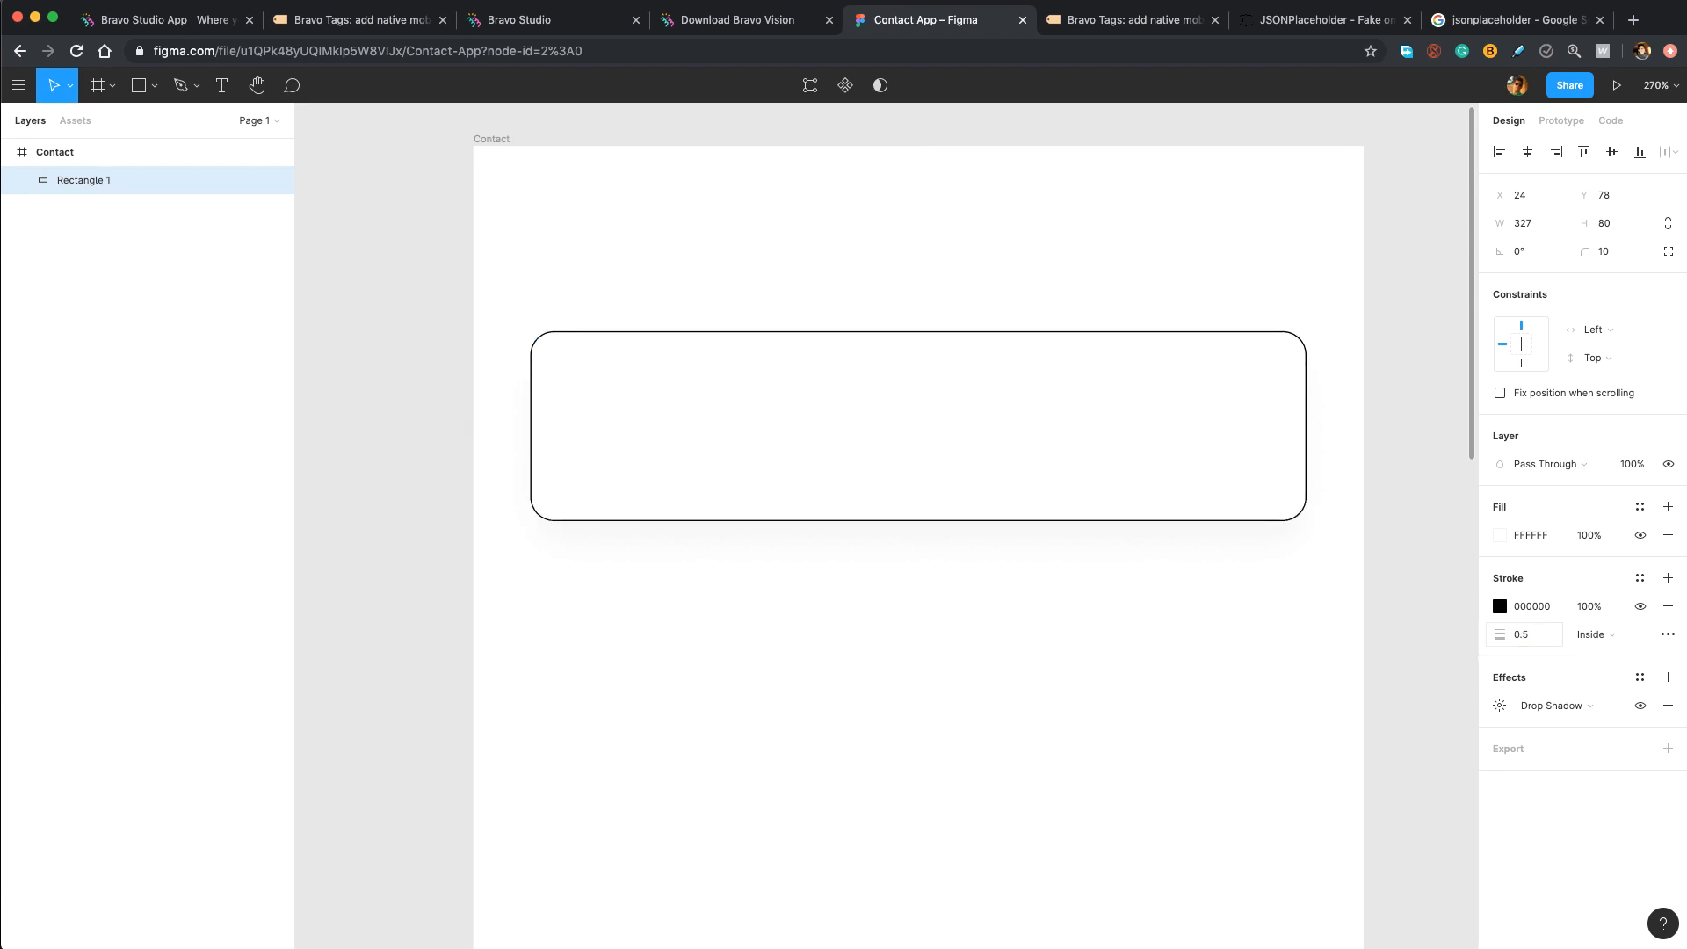
{"action": "left_click", "coordinate": [1501, 607]}
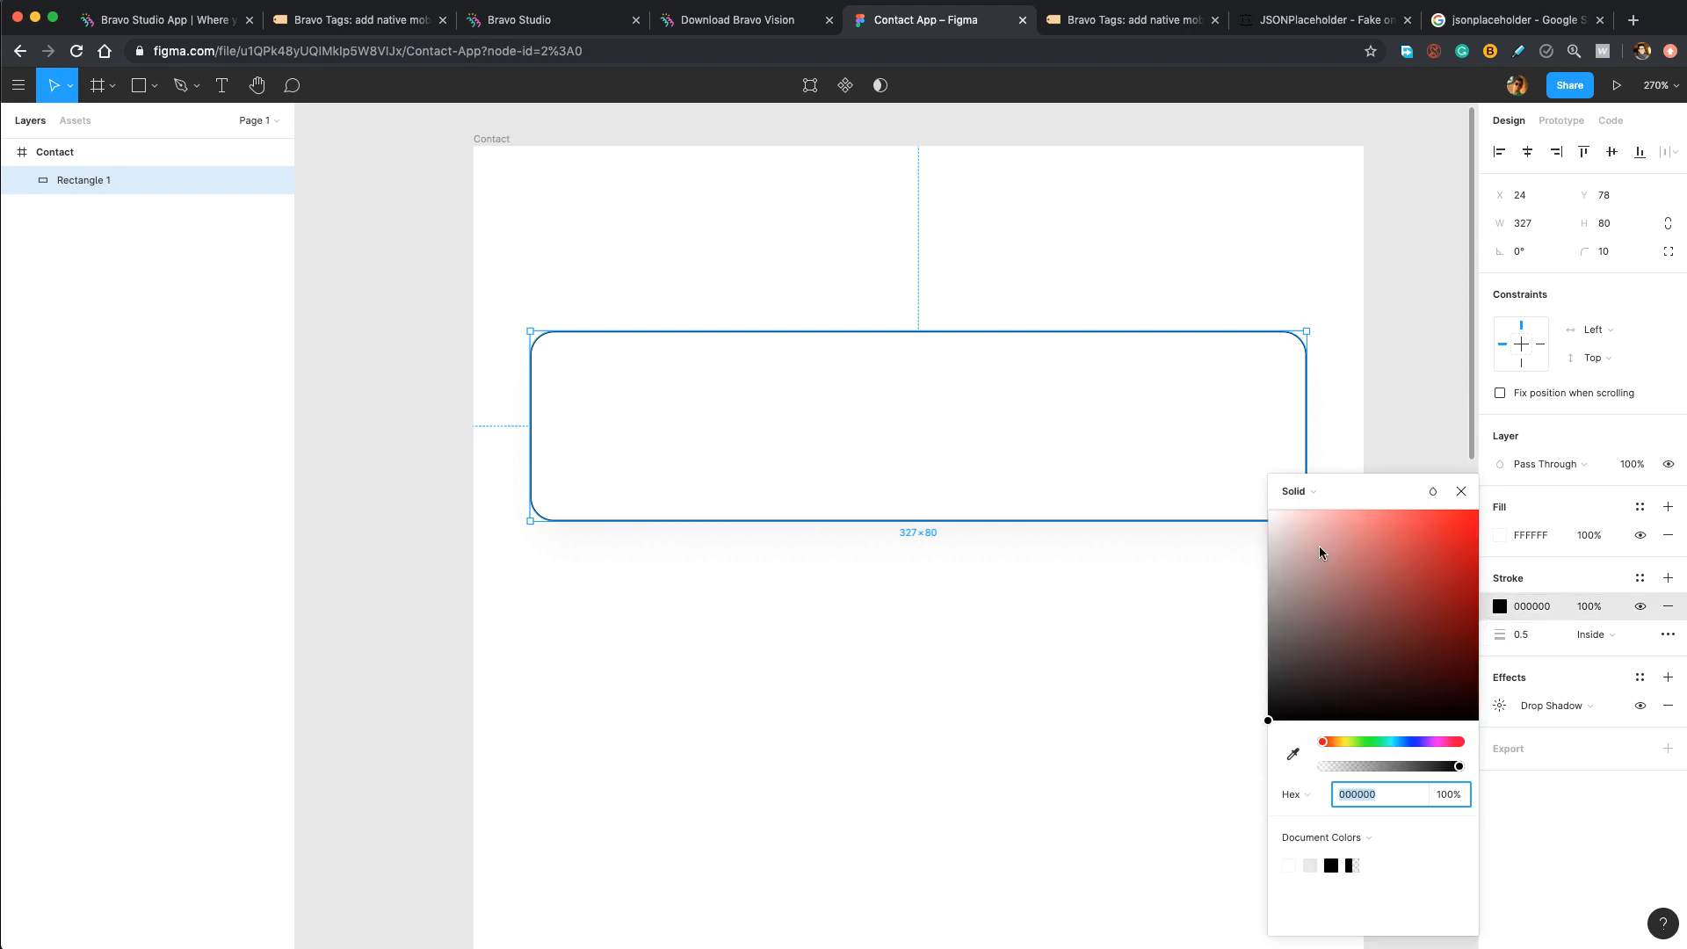
{"action": "left_click", "coordinate": [1462, 492]}
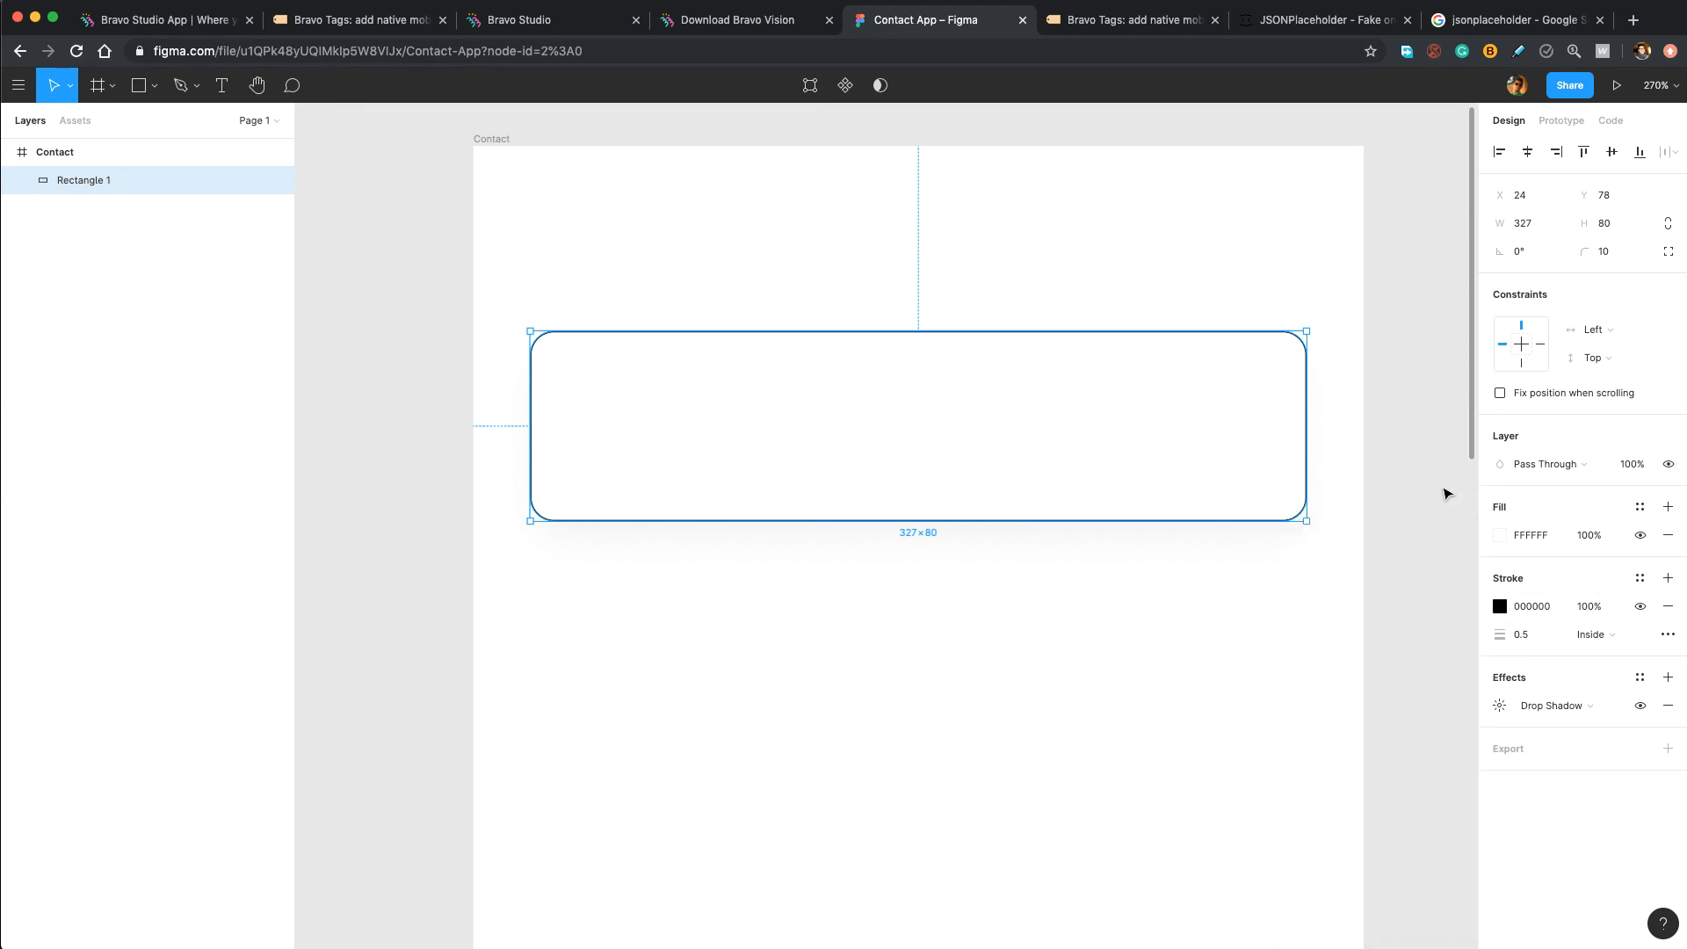
{"action": "left_click", "coordinate": [1444, 490]}
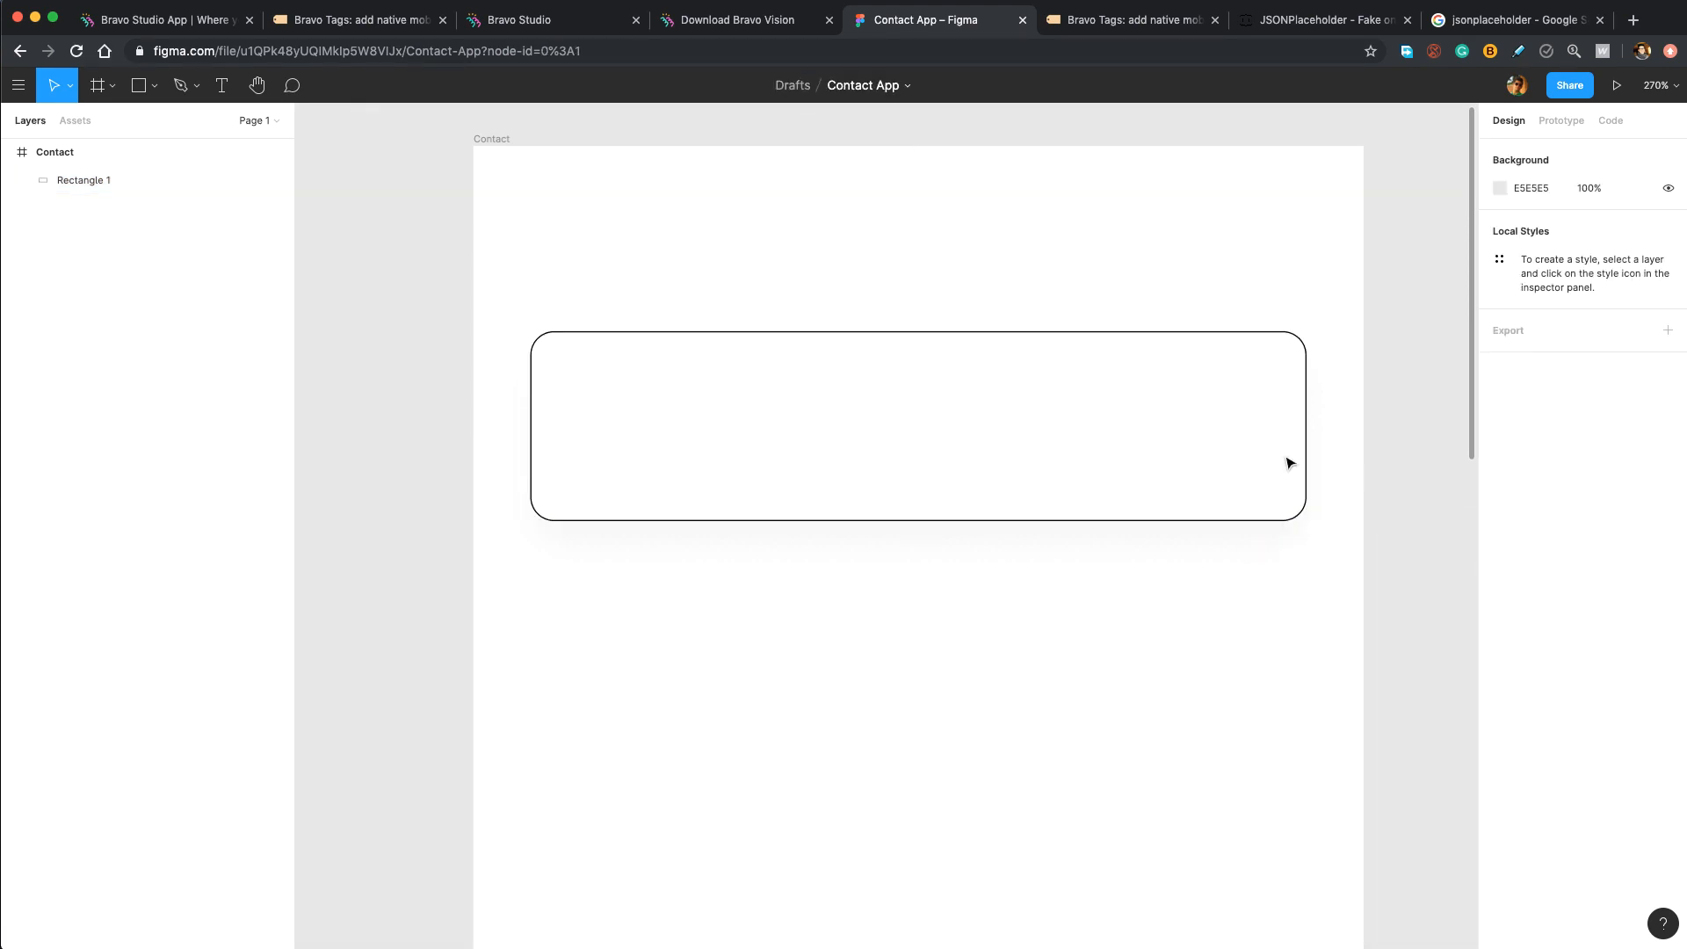
- Add the text "First & Last Name" inside the rounded rectangle
{"action": "key", "text": "t"}
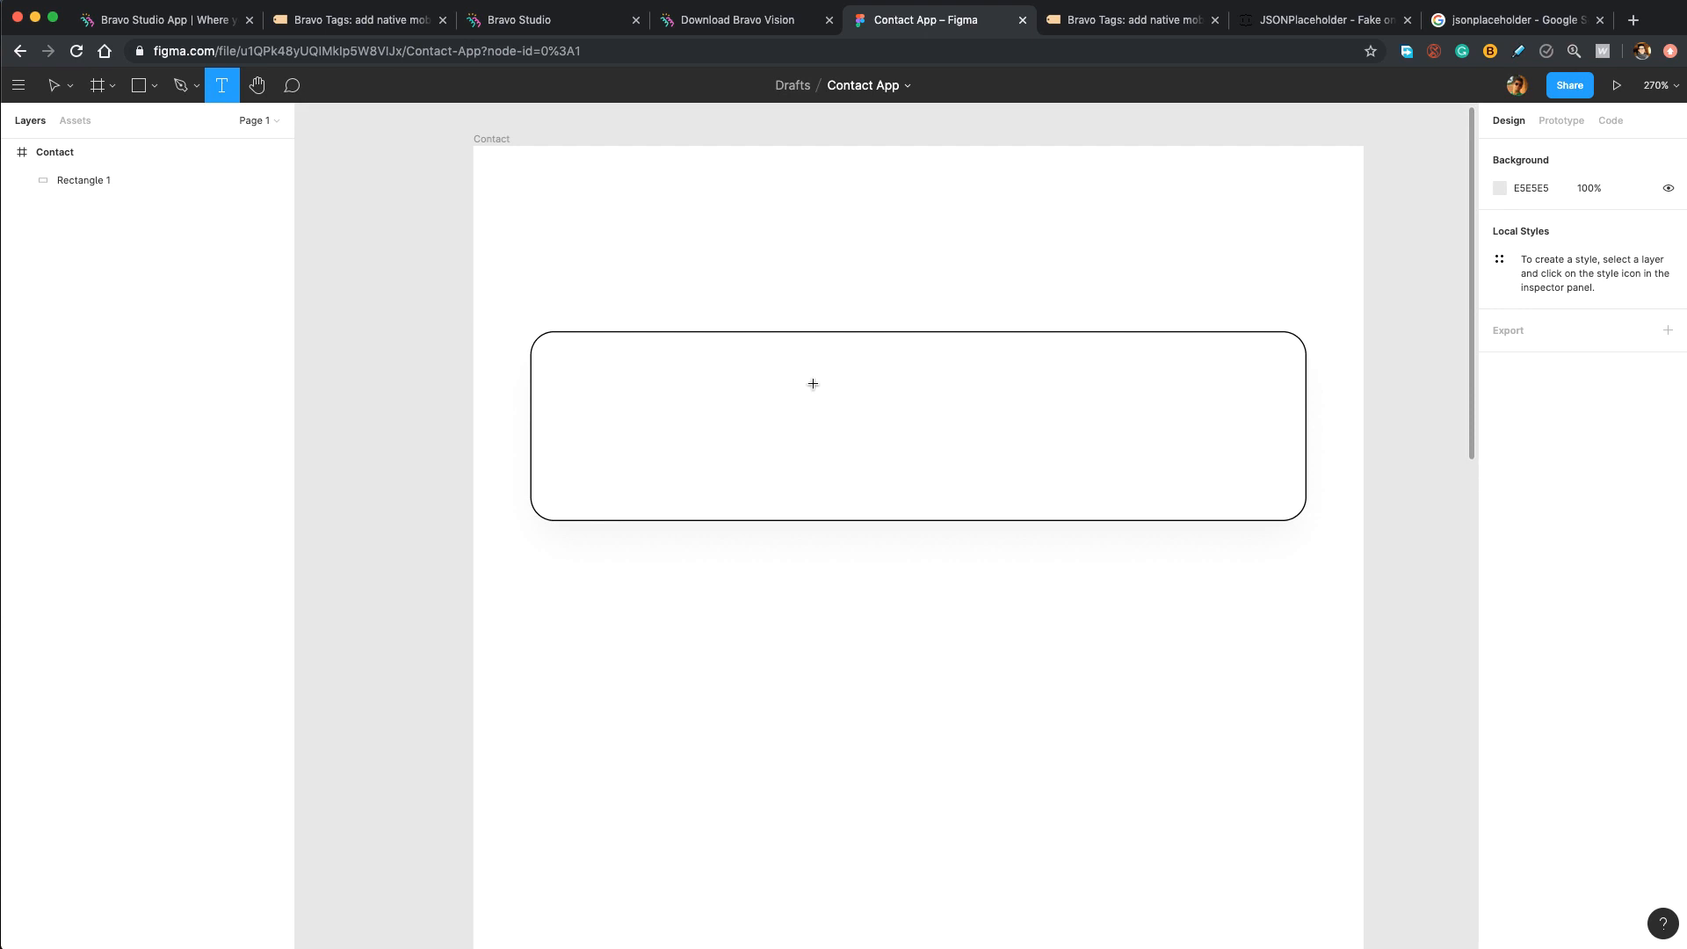
{"action": "left_click", "coordinate": [633, 380]}
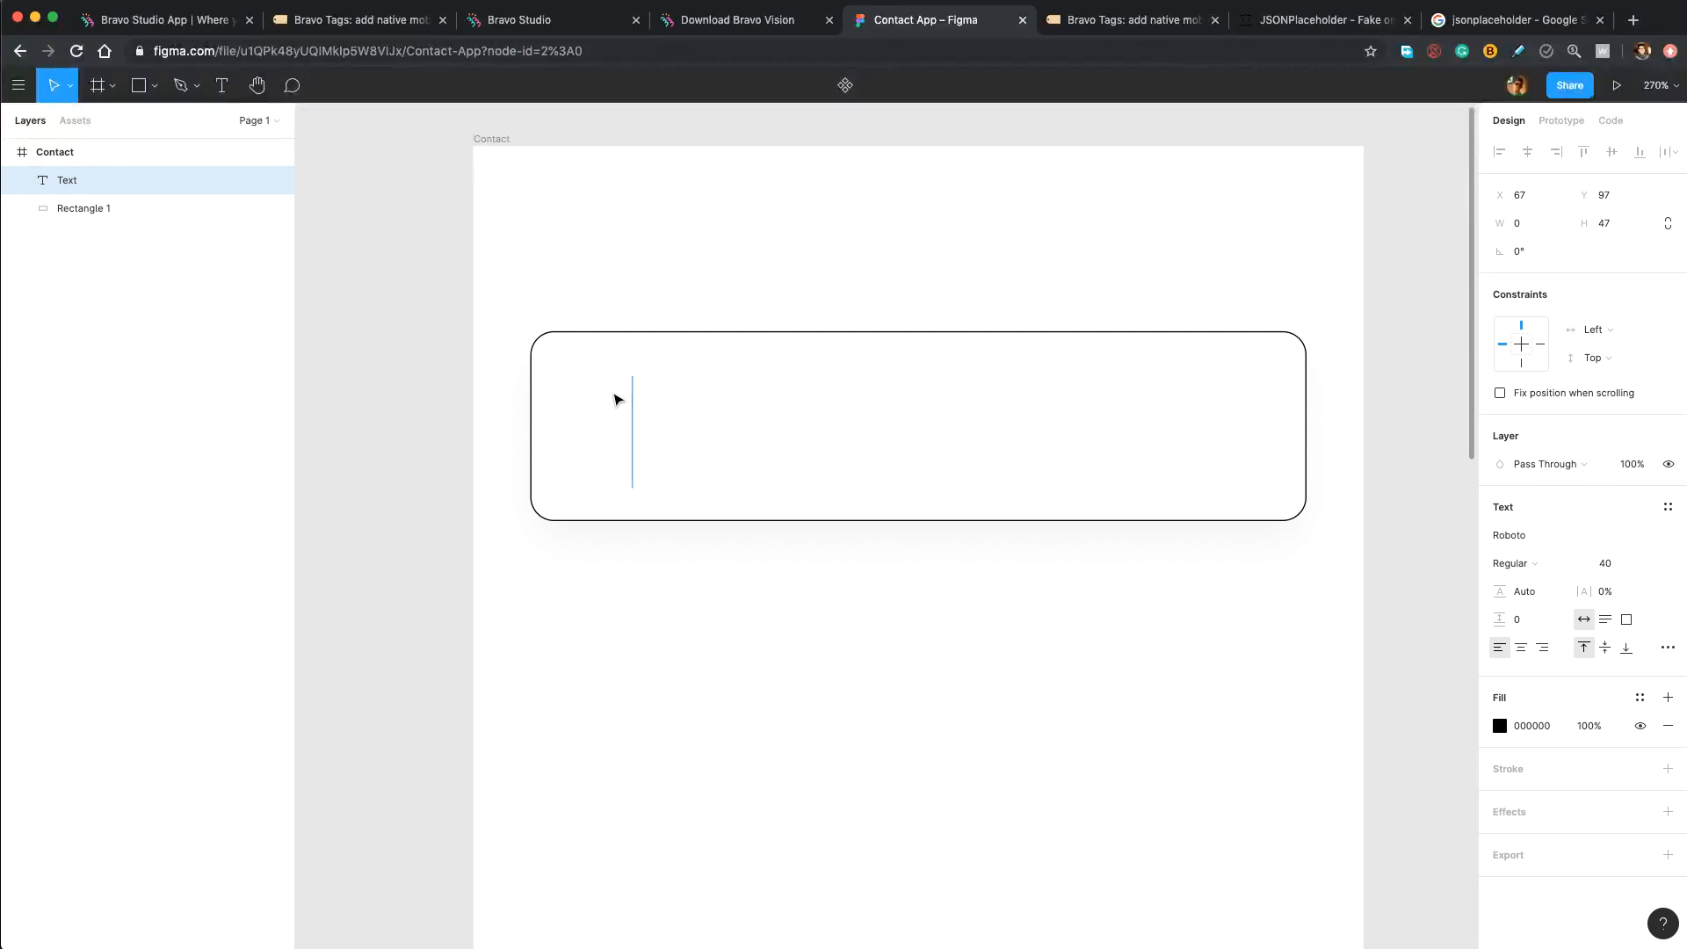
{"action": "type", "text": "First & "}
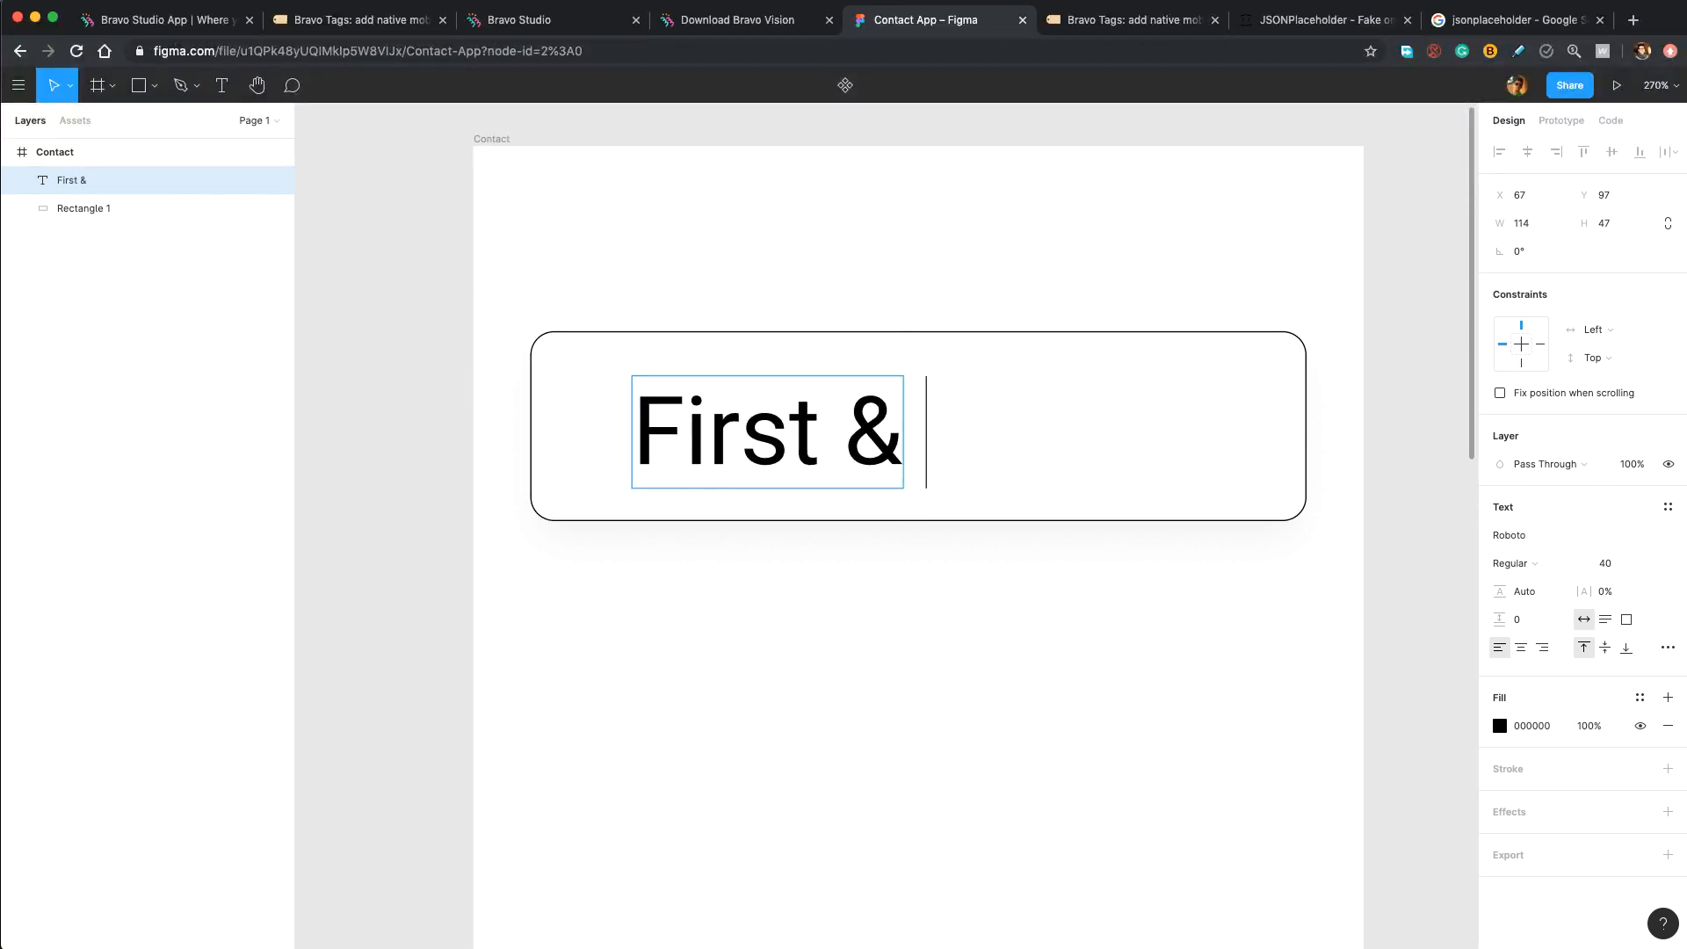
{"action": "type", "text": "K"}
{"action": "key", "text": "BackSpace"}
{"action": "type", "text": "Last "}
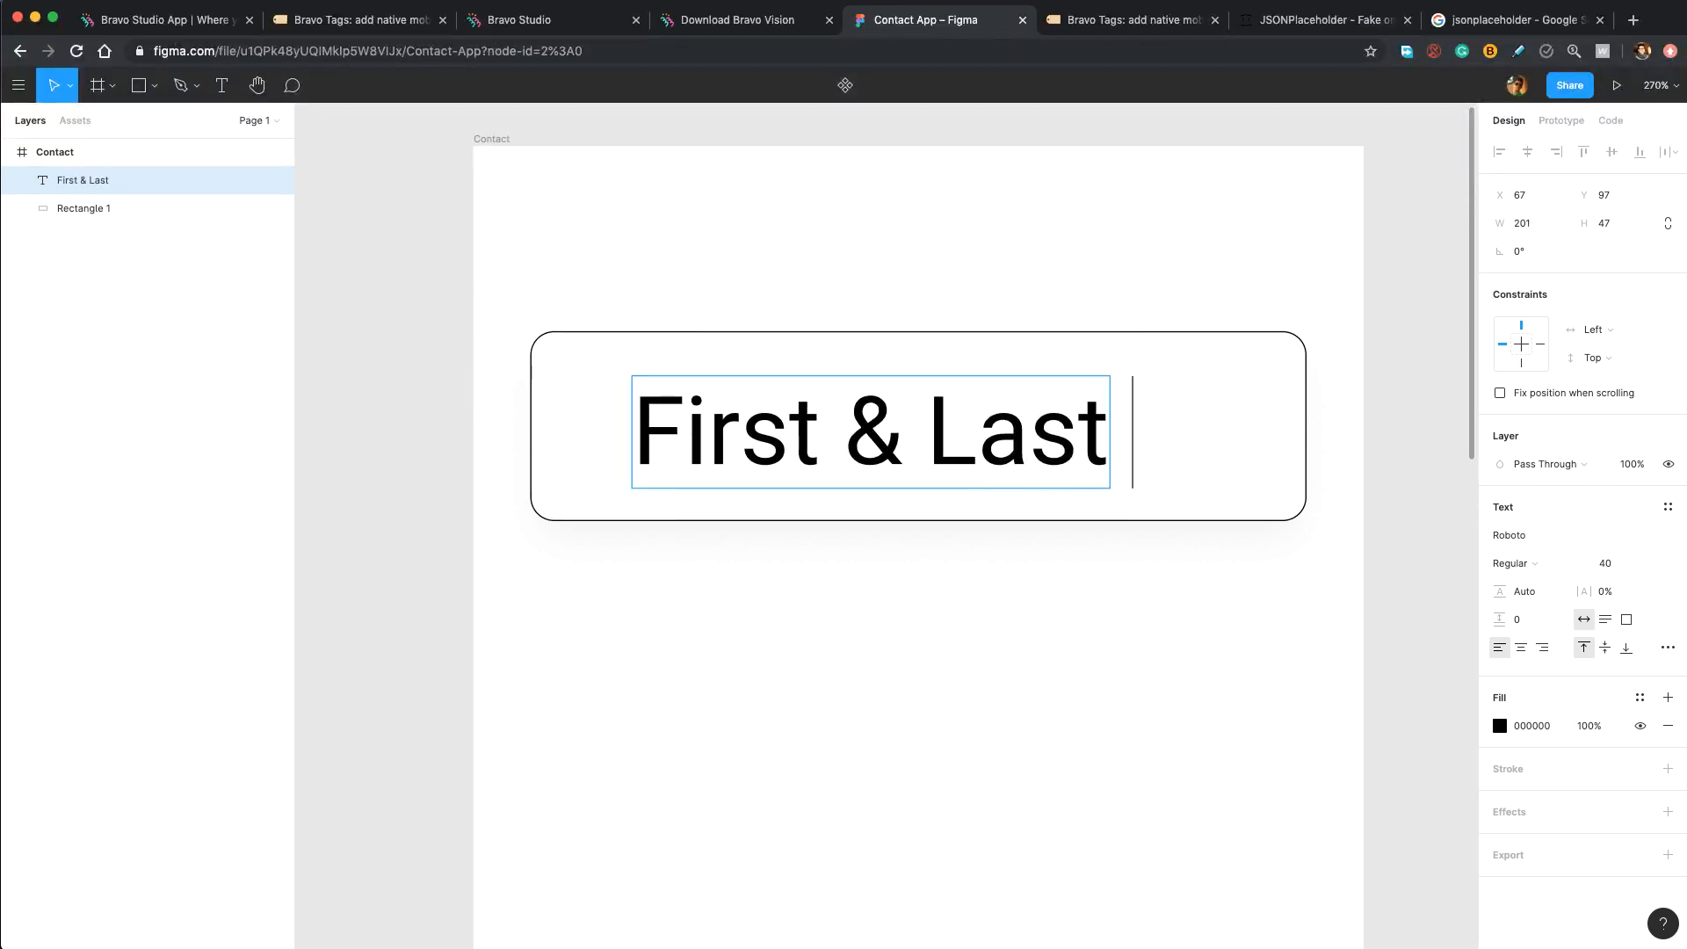
{"action": "type", "text": "Name"}
- Set the font size of the "First & Last Name" text to 18 and finish editing it
{"action": "key", "text": "super+a"}
{"action": "left_click", "coordinate": [1624, 565]}
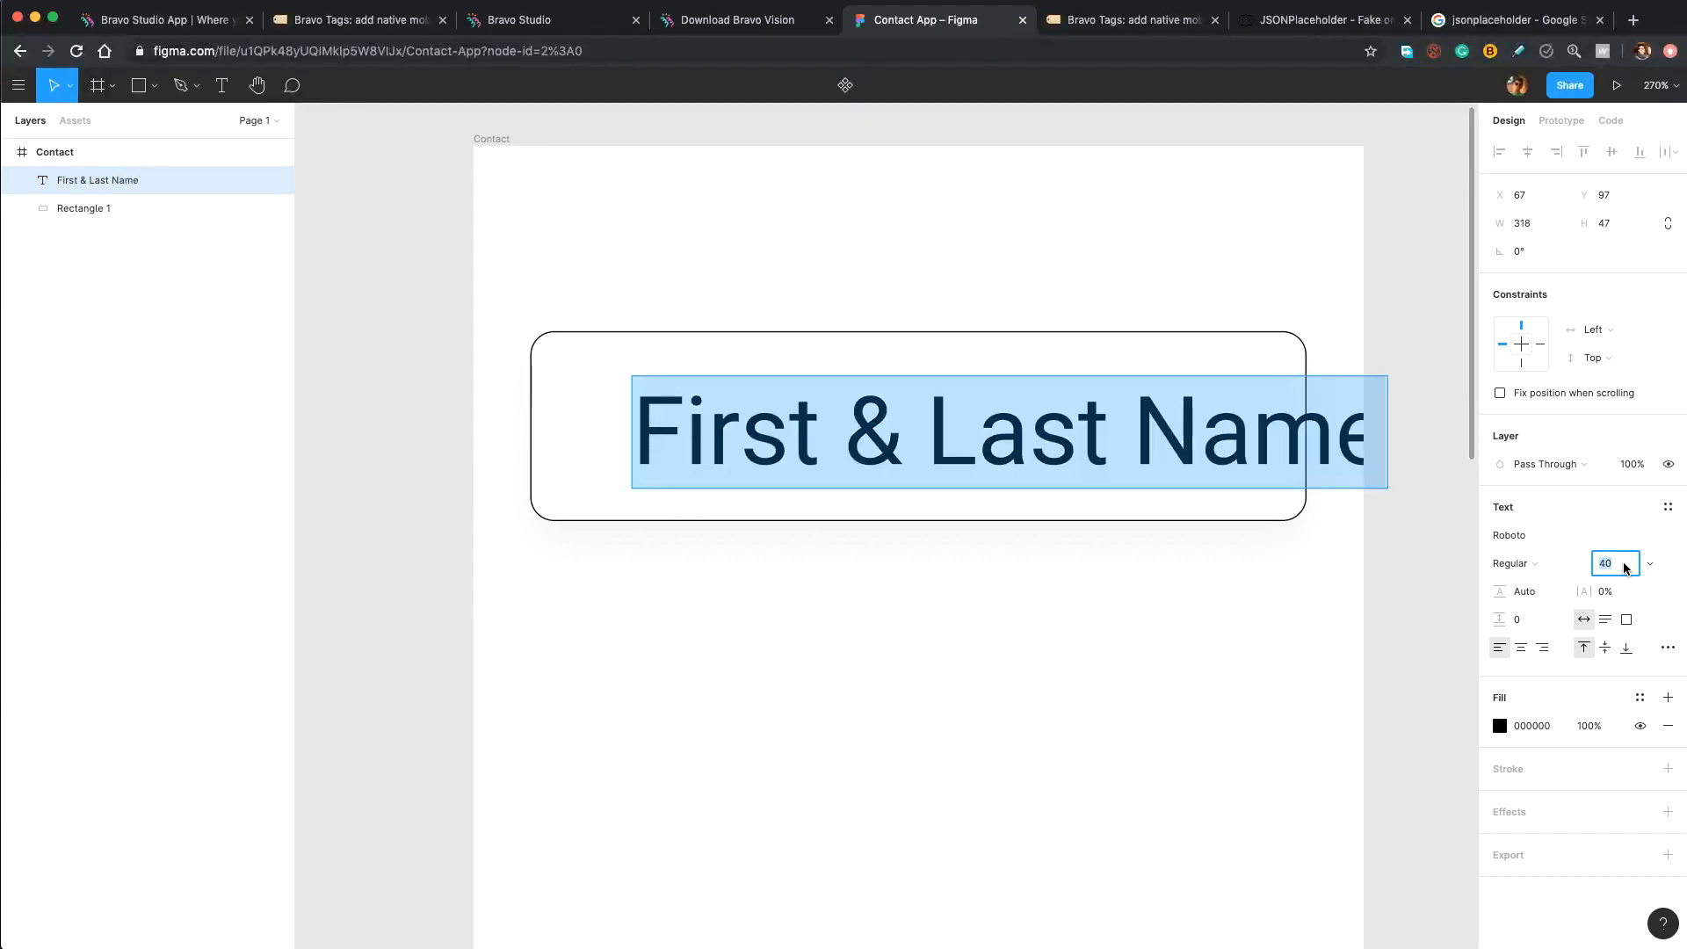
{"action": "type", "text": "18"}
{"action": "key", "text": "Return"}
{"action": "key", "text": "Escape"}
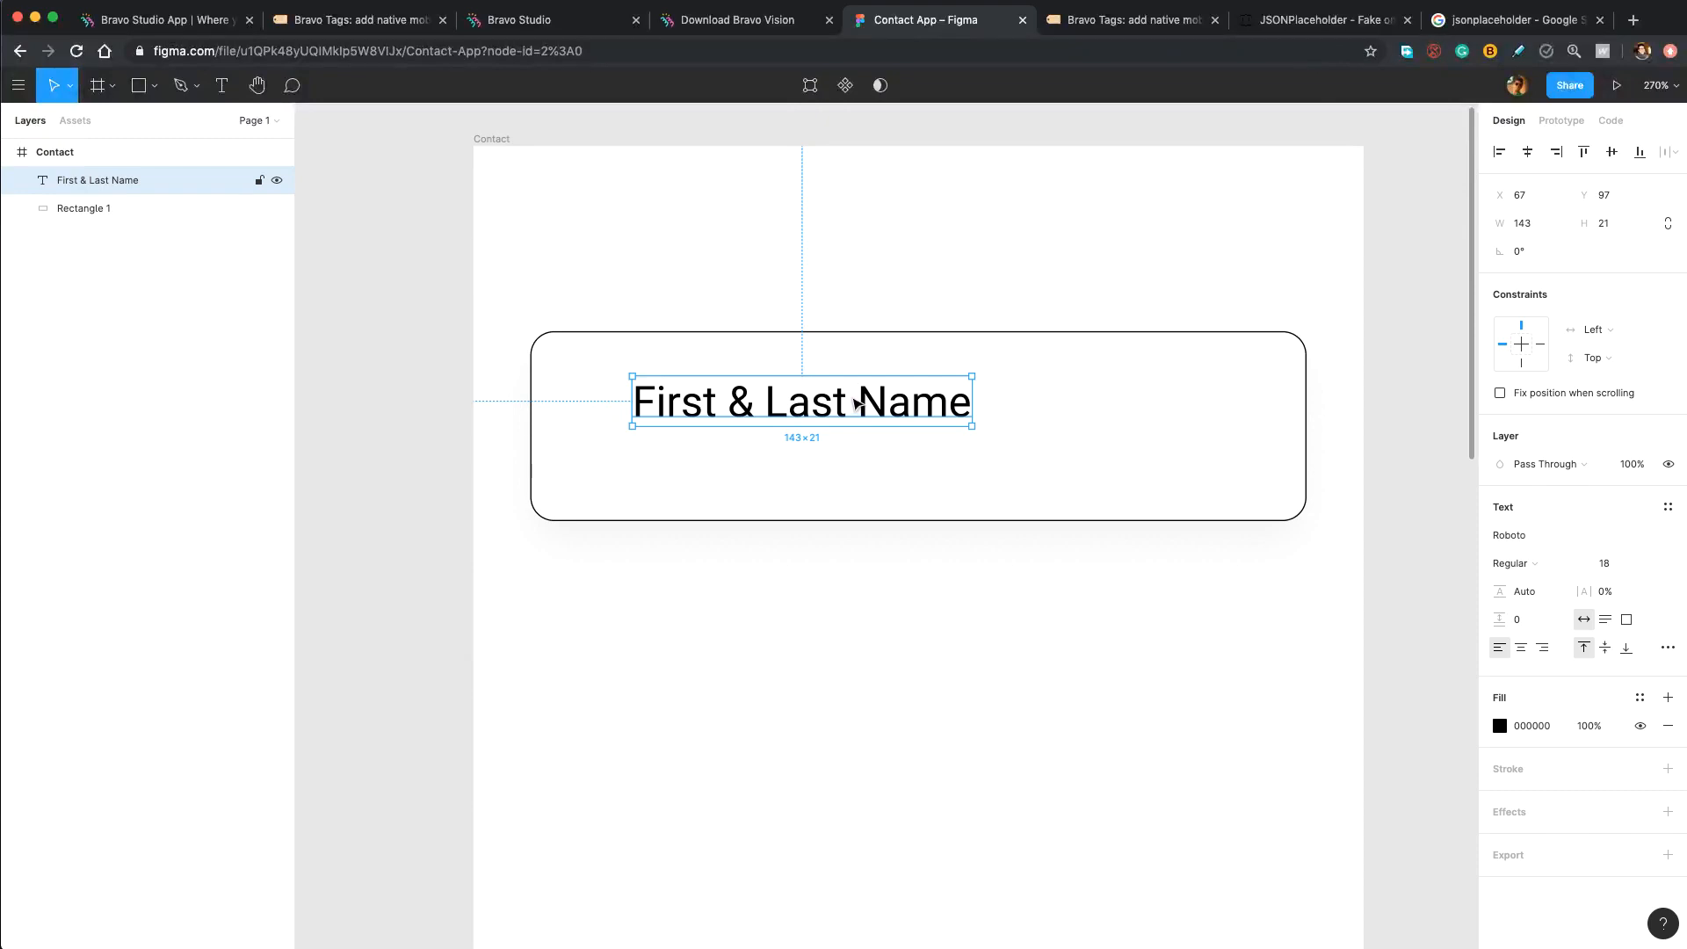
- Move the name text to 16 px from the rectangle's left and top edges and set its weight to Medium
{"action": "left_click_drag", "start_coordinate": [856, 403], "coordinate": [788, 399]}
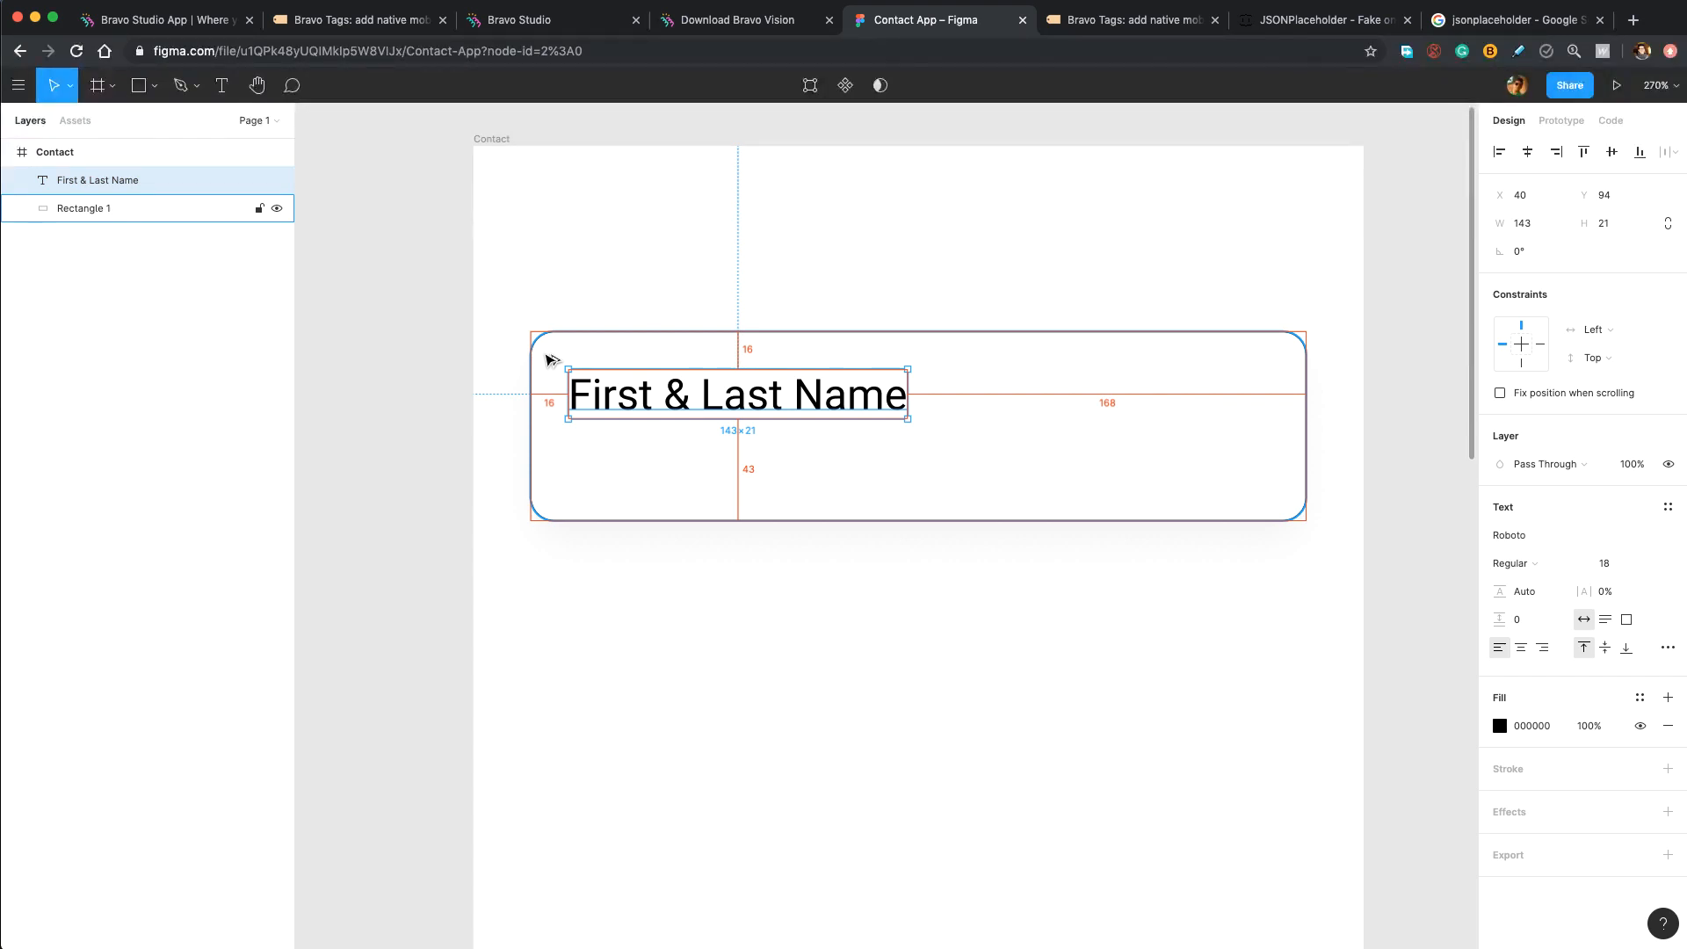
{"action": "left_click", "coordinate": [1531, 563]}
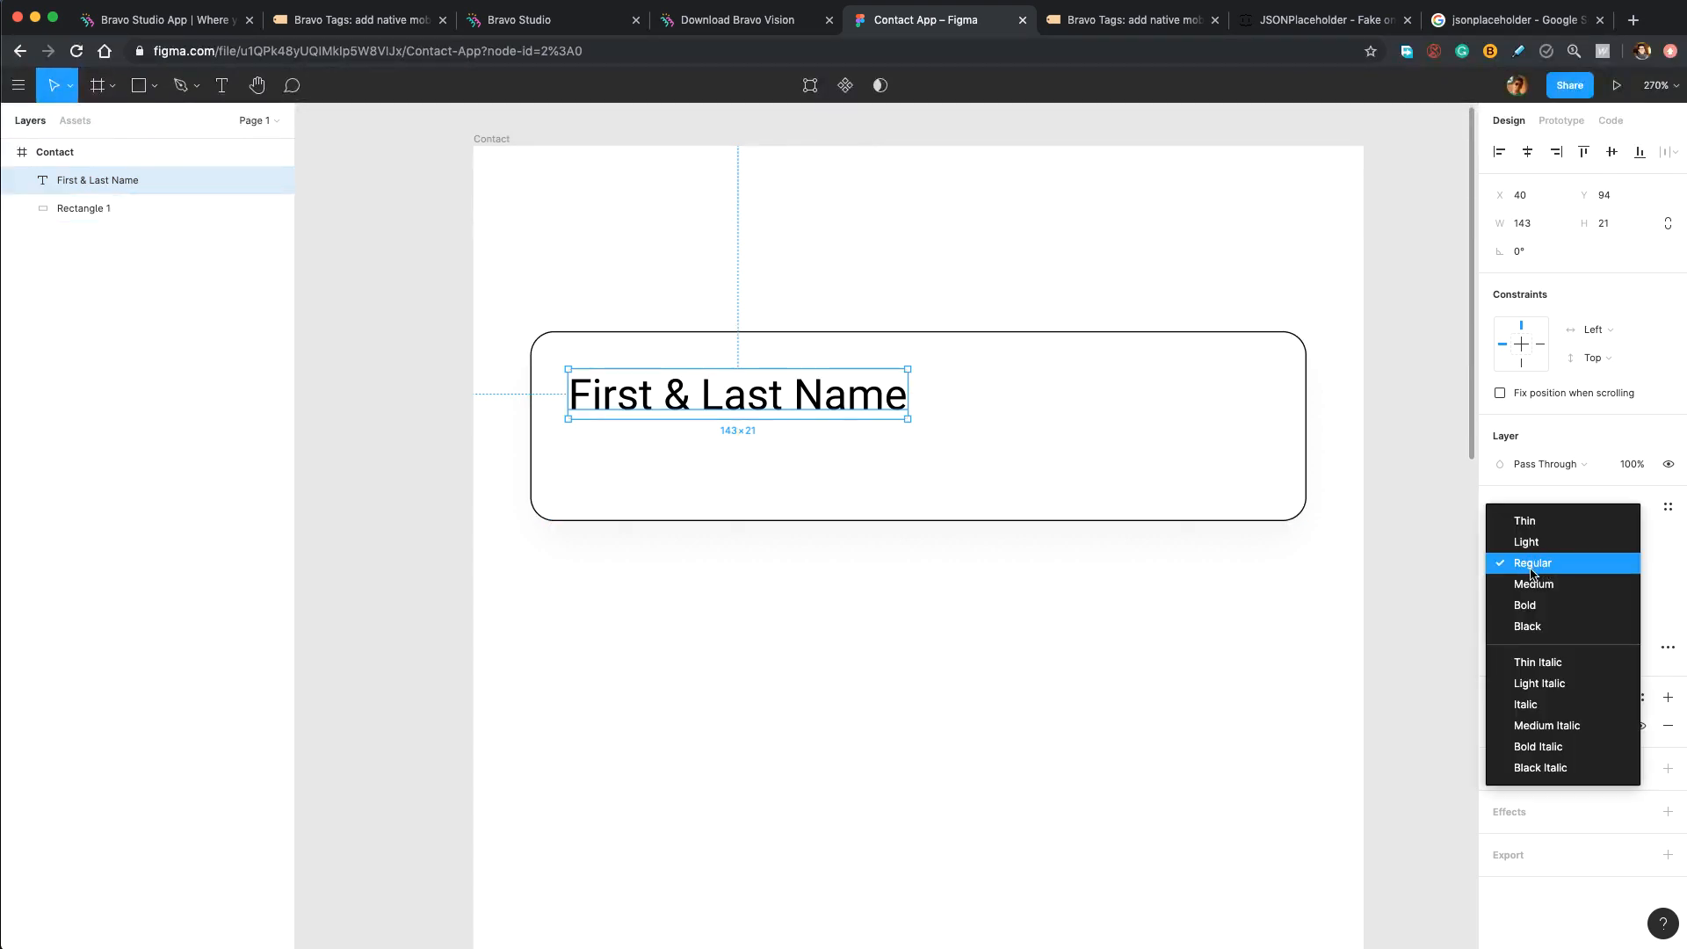
{"action": "left_click", "coordinate": [1540, 585]}
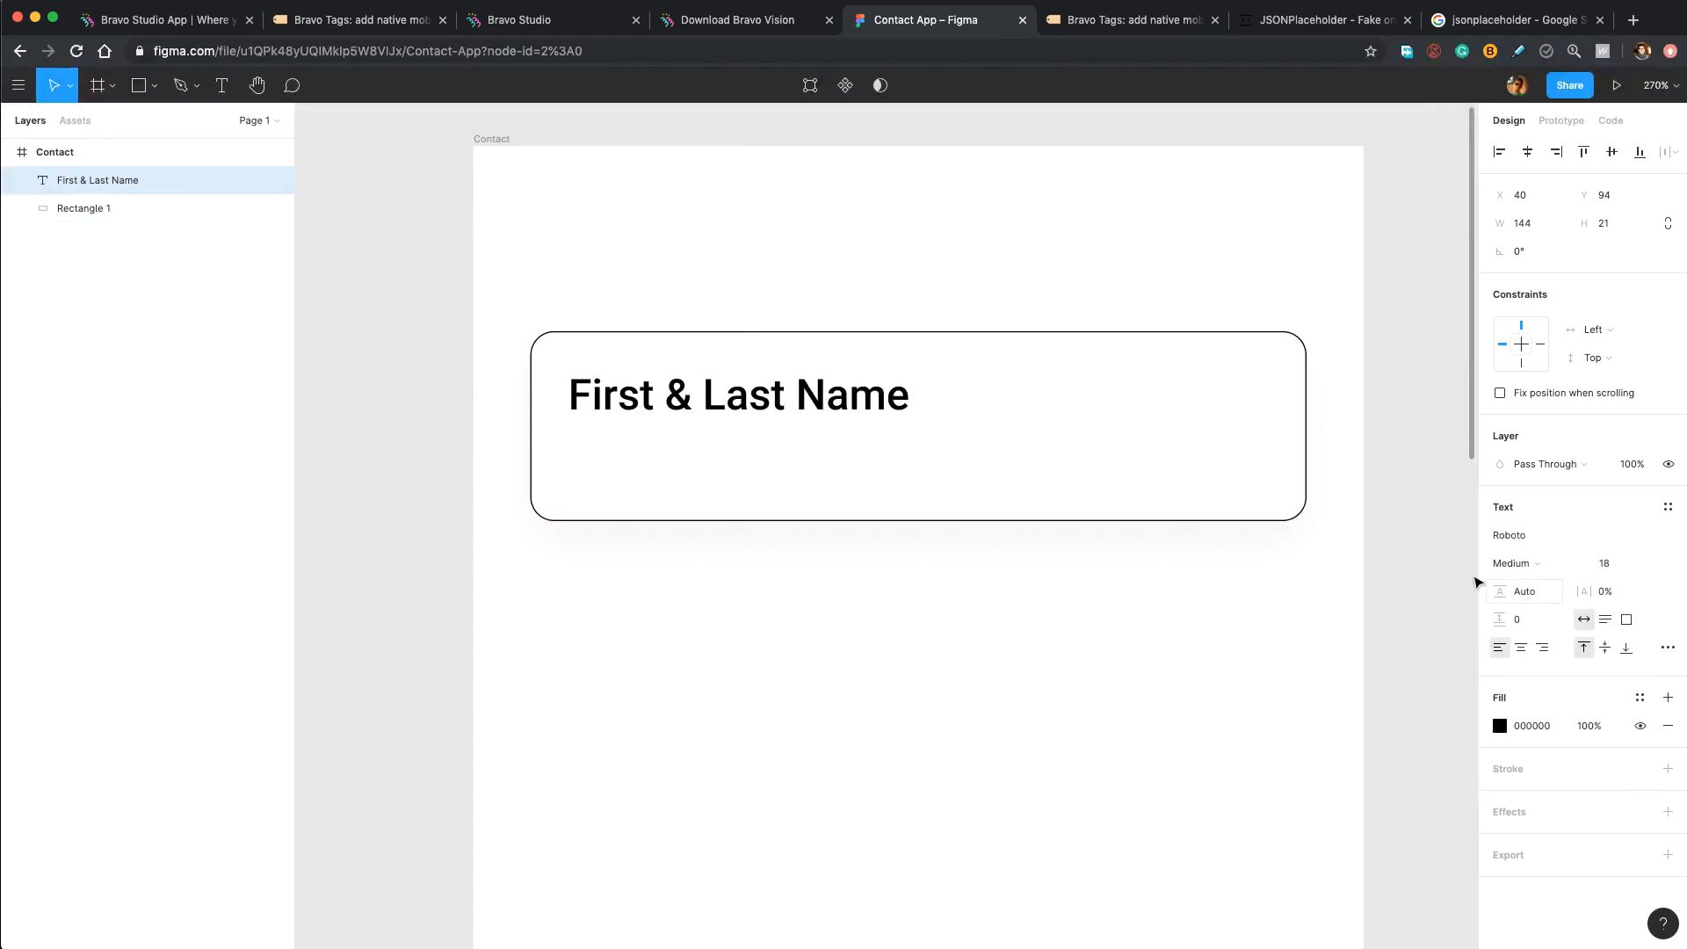
- Duplicate the name text and place the copy straight below the original at Y 121
{"action": "key", "text": "super+d"}
{"action": "key", "text": "shift+Down"}
{"action": "key", "text": "shift+Down"}
{"action": "key", "text": "Down"}
{"action": "key", "text": "Down"}
{"action": "key", "text": "Down"}
{"action": "key", "text": "Down"}
{"action": "key", "text": "Down"}
{"action": "key", "text": "Down"}
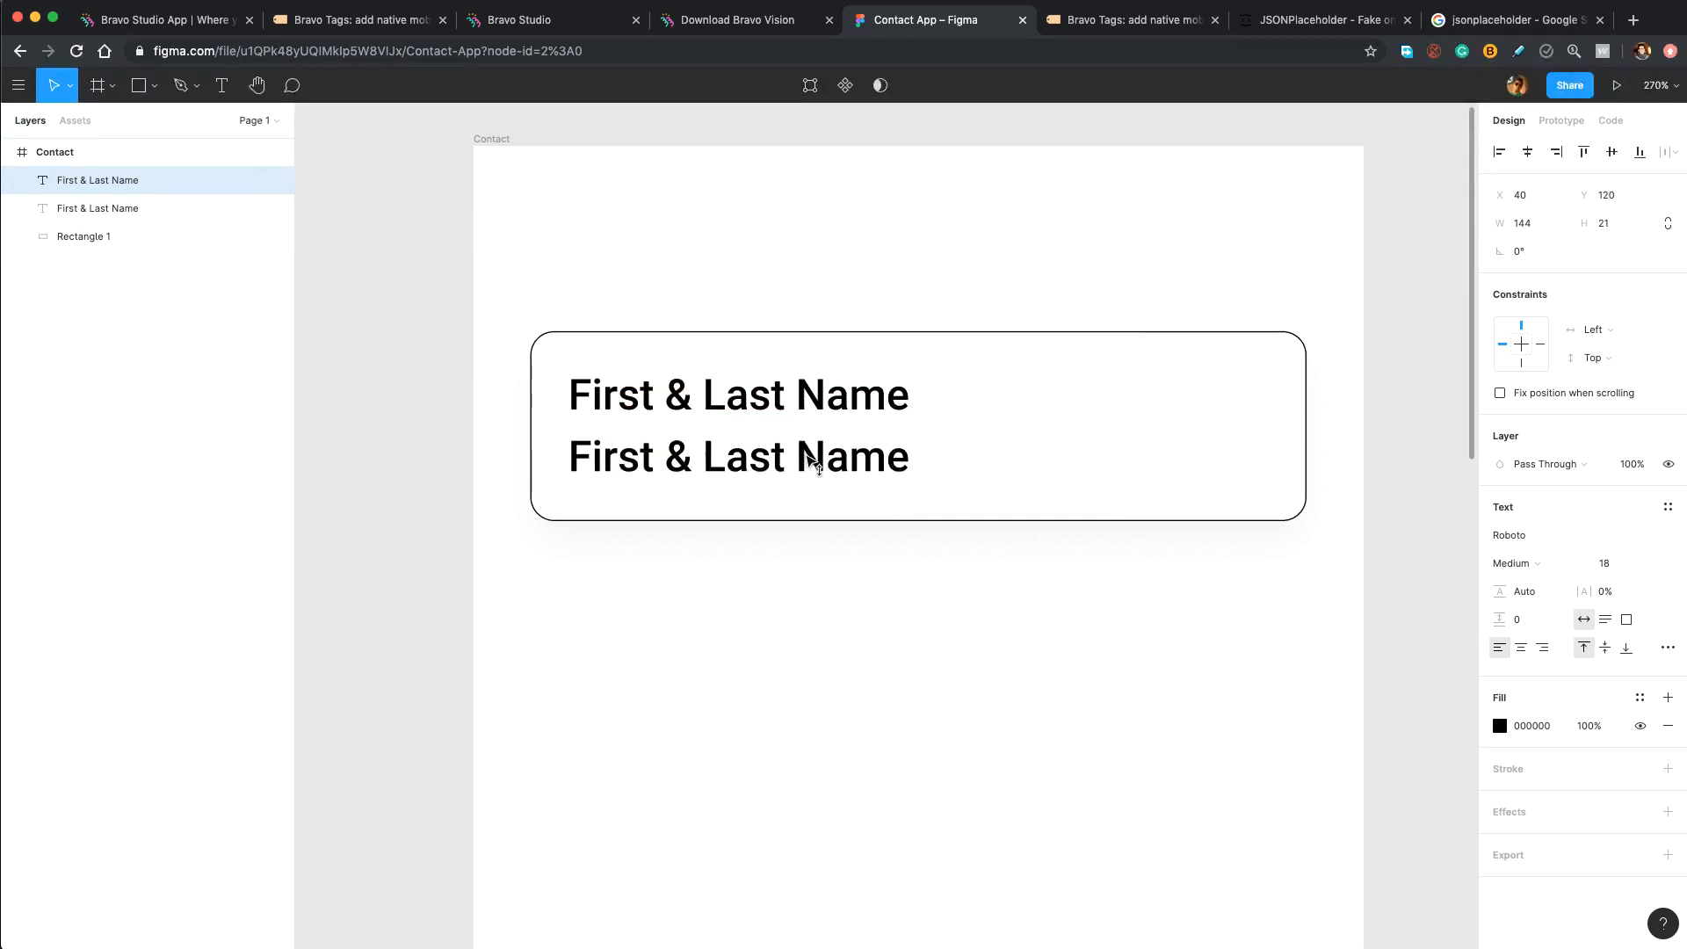
{"action": "key", "text": "Down"}
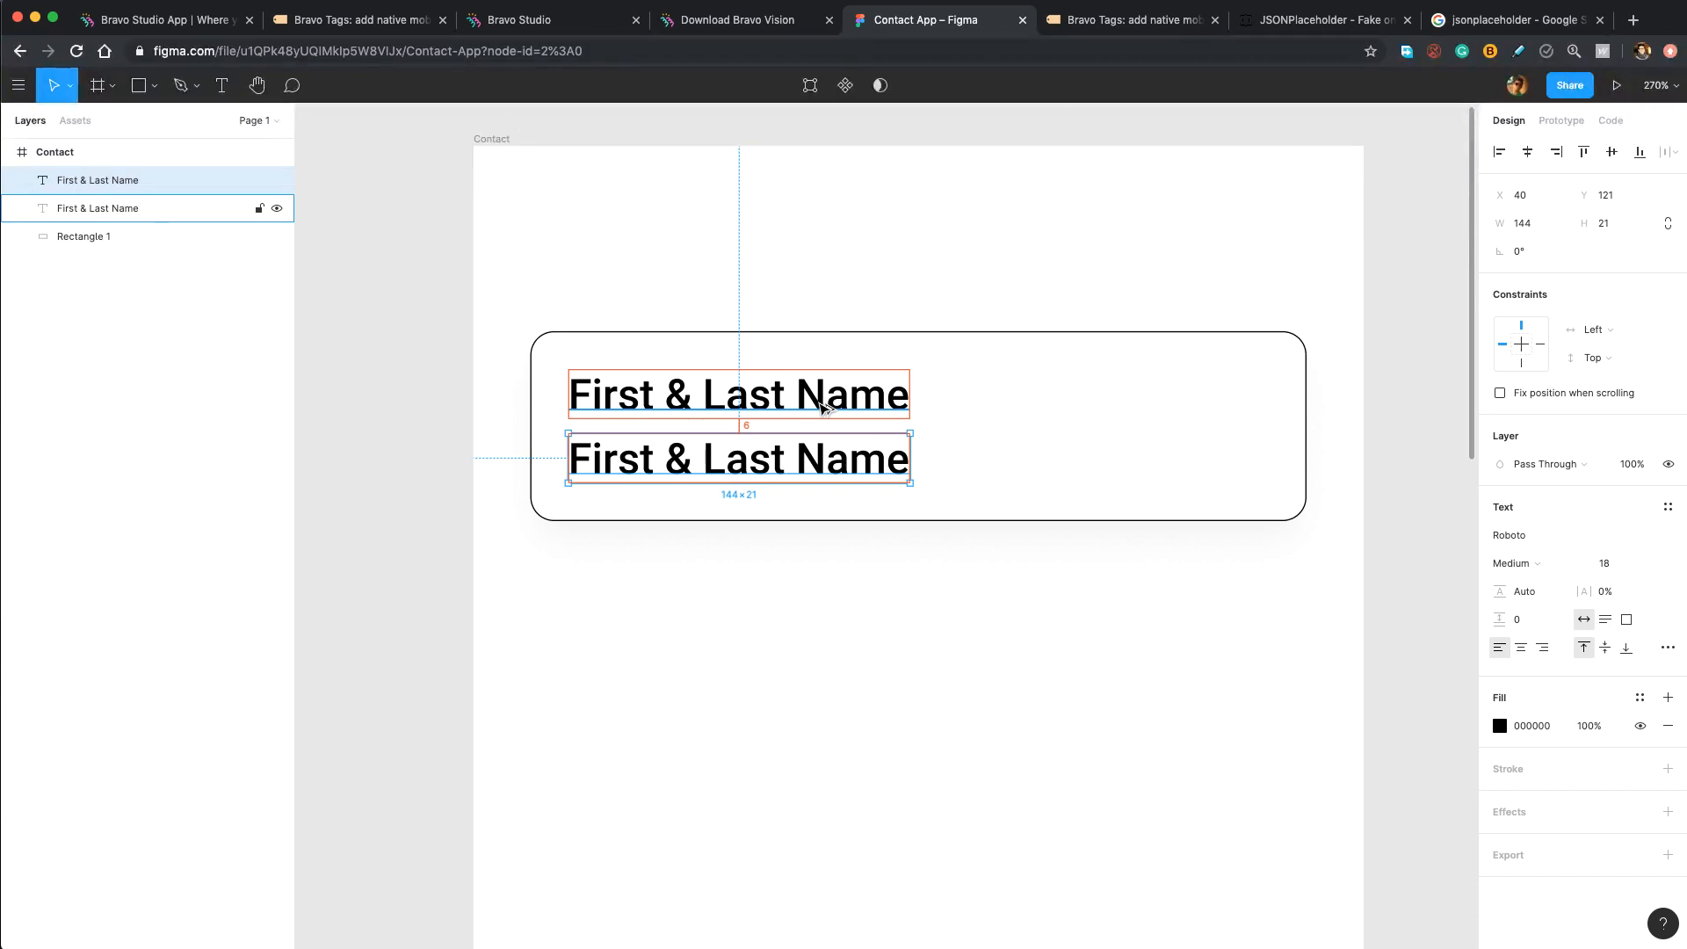
- Set the lower text copy to Regular weight and replace its content with "Email"
{"action": "key", "text": "Return"}
{"action": "left_click", "coordinate": [1534, 564]}
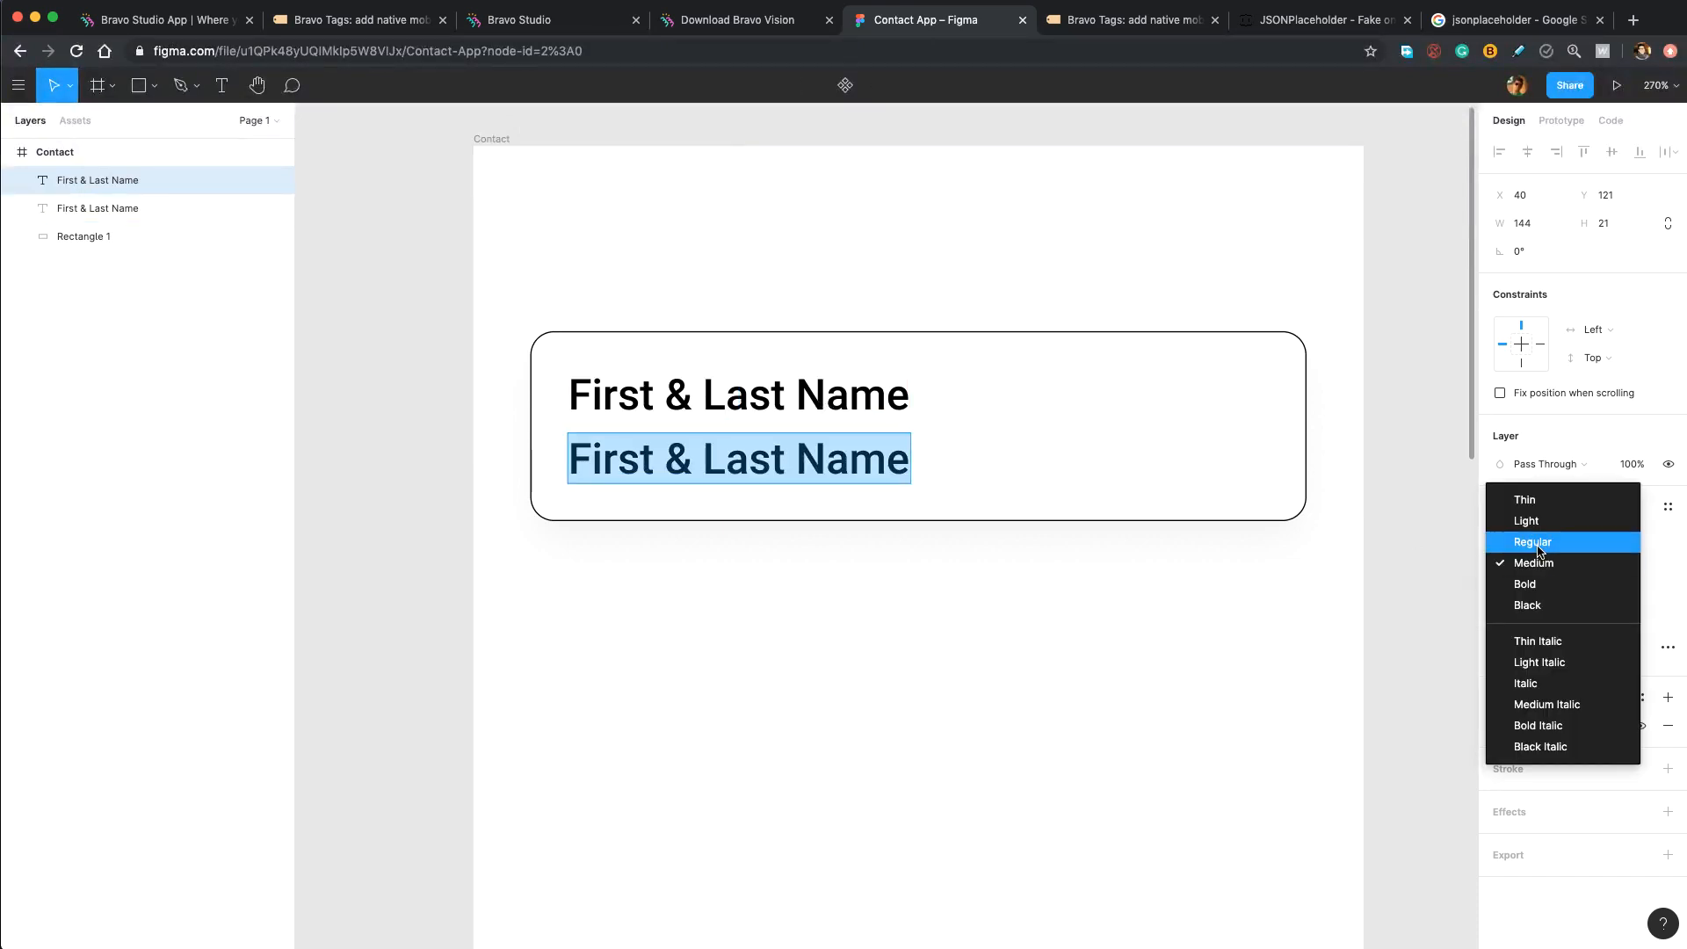
{"action": "left_click", "coordinate": [1537, 548]}
{"action": "type", "text": "Email"}
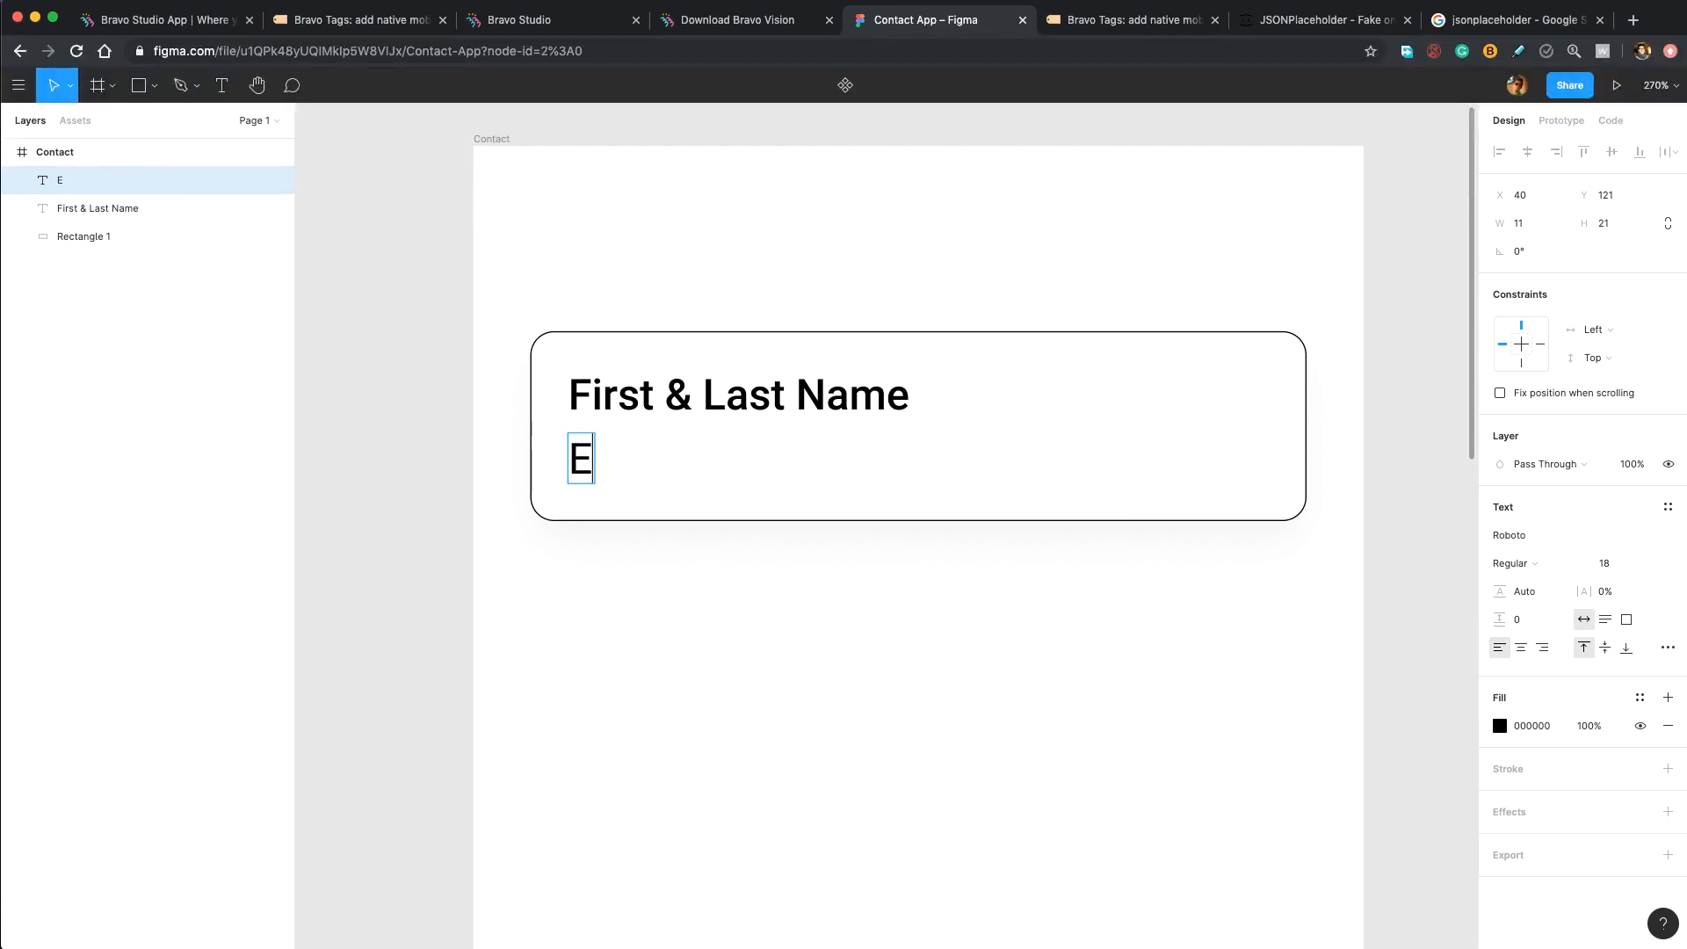
{"action": "key", "text": "Escape"}
- Widen the name text box to about 289 px and the Email text box to about 282 px
{"action": "left_click", "coordinate": [905, 391]}
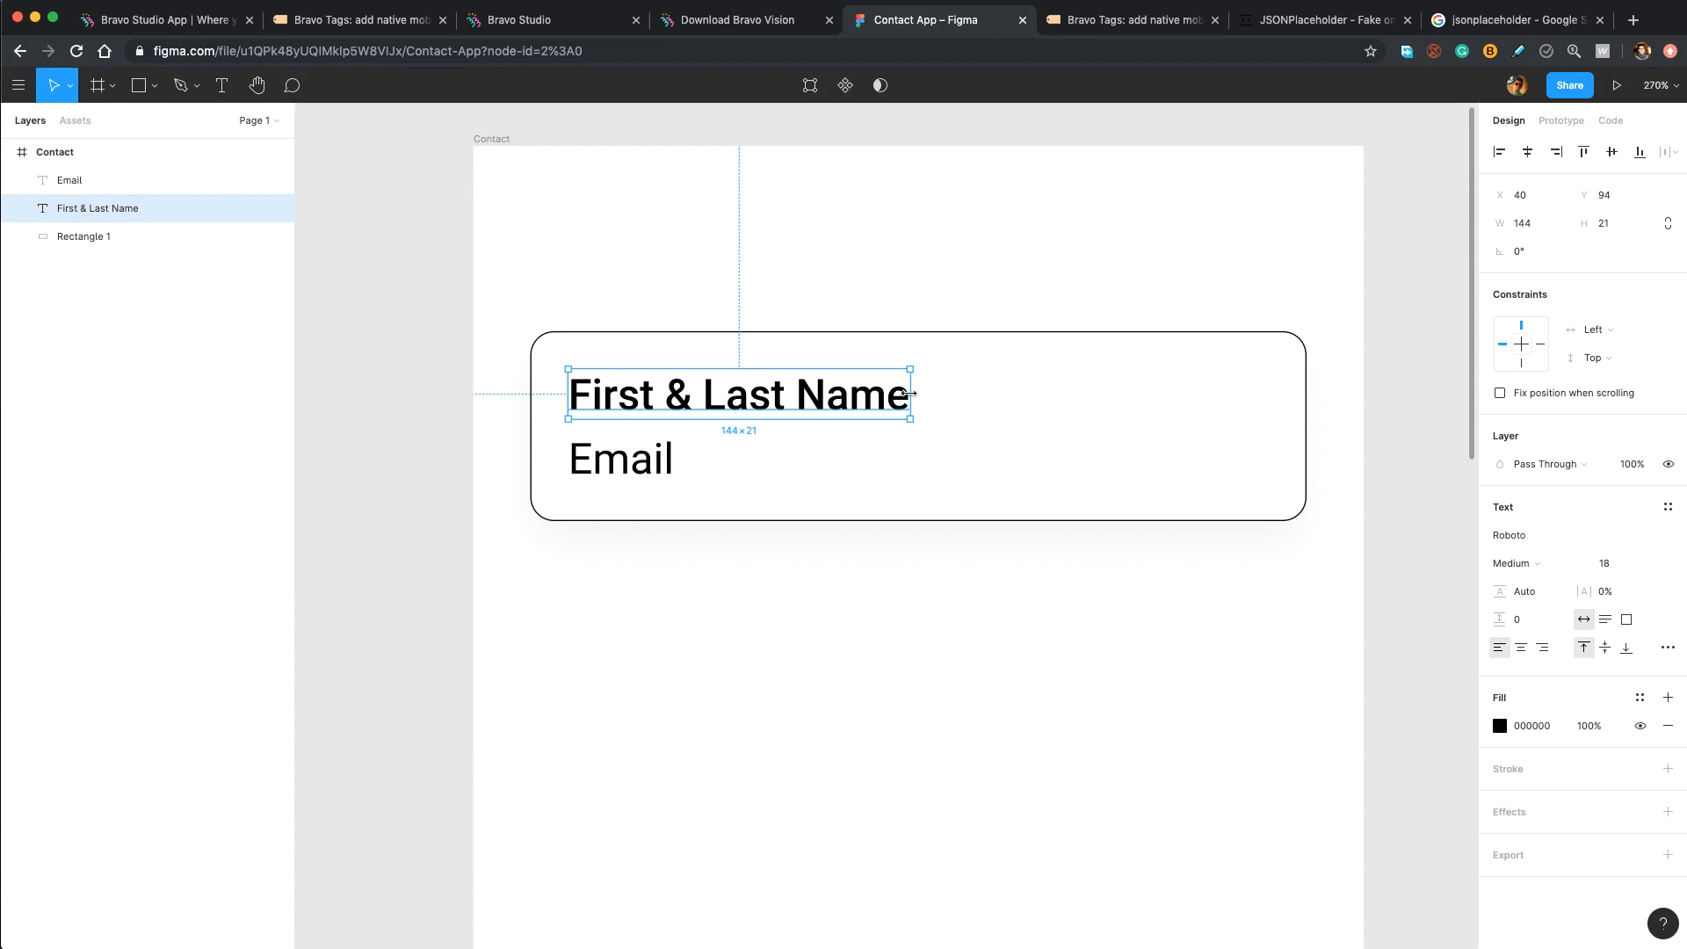
{"action": "left_click_drag", "start_coordinate": [909, 394], "coordinate": [1254, 440]}
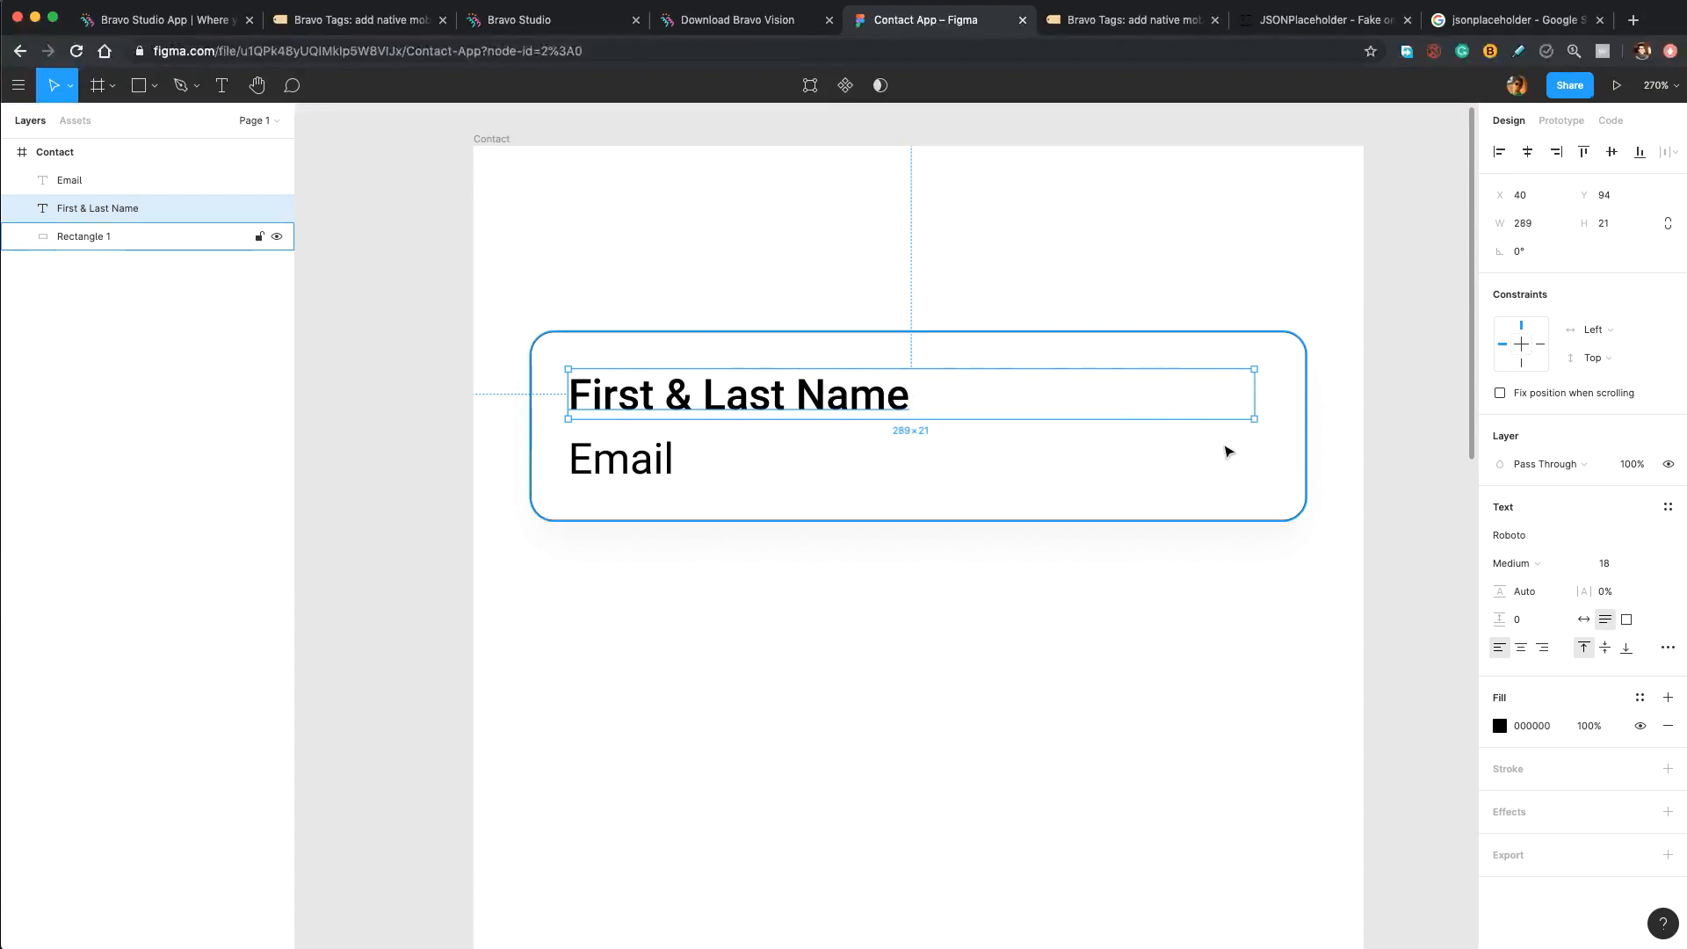
{"action": "left_click", "coordinate": [668, 468]}
{"action": "left_click_drag", "start_coordinate": [711, 461], "coordinate": [1236, 460]}
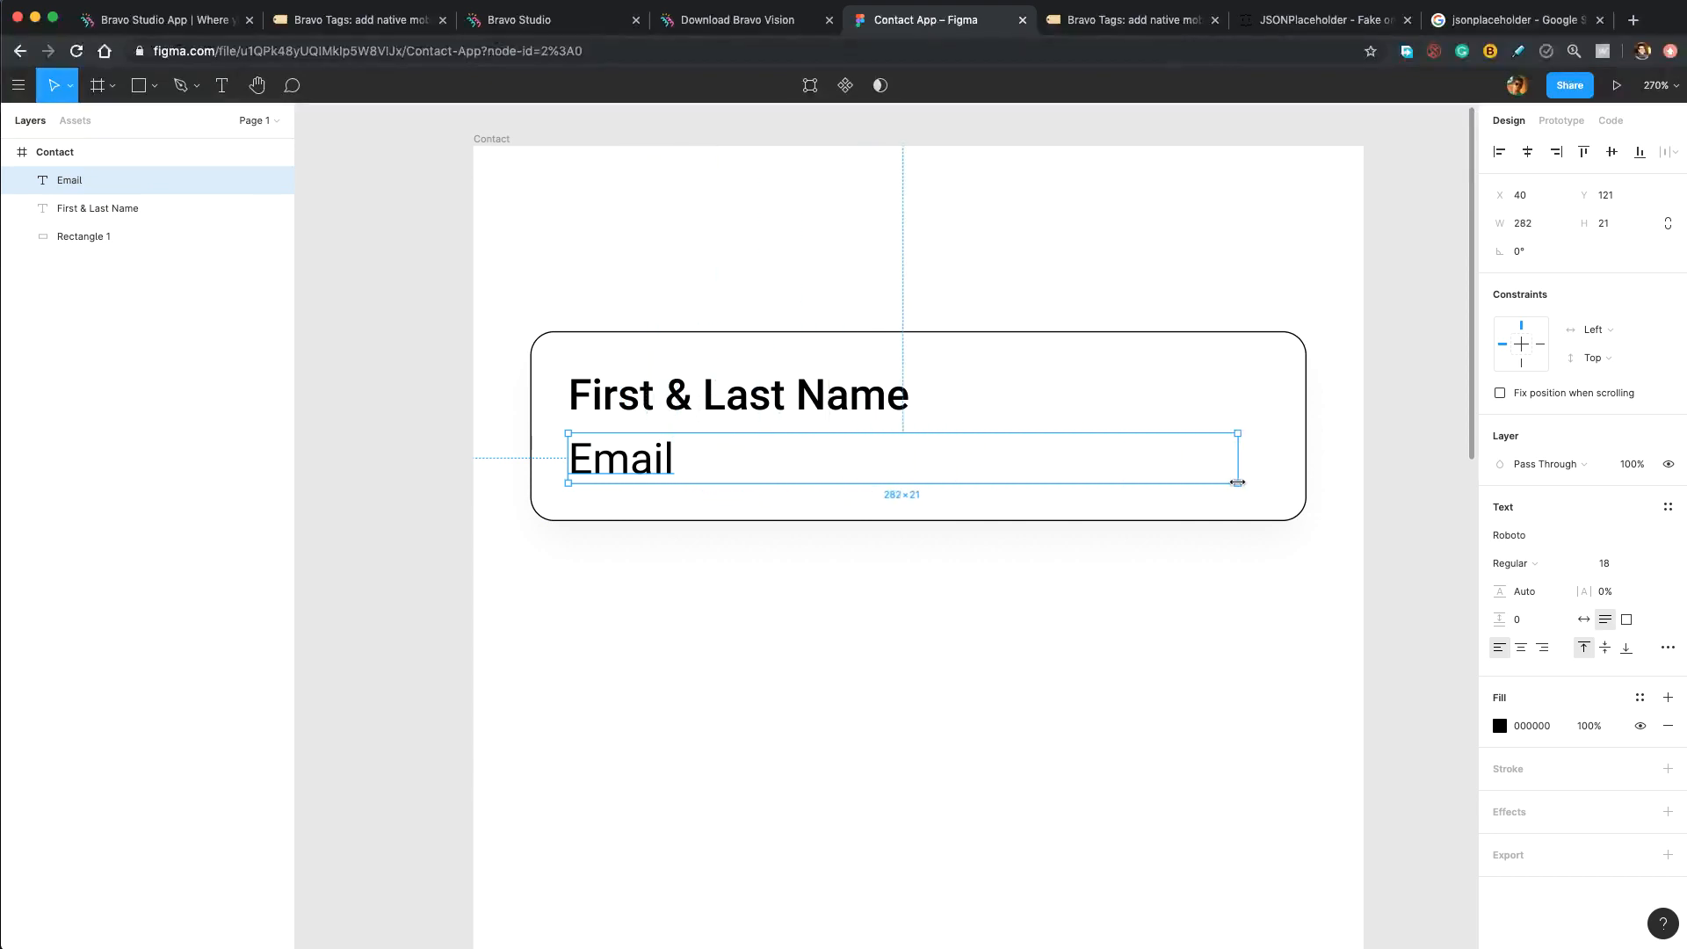
{"action": "left_click", "coordinate": [966, 606]}
- Wrap the rectangle and the name and Email texts together in a new frame
{"action": "left_click", "coordinate": [800, 392]}
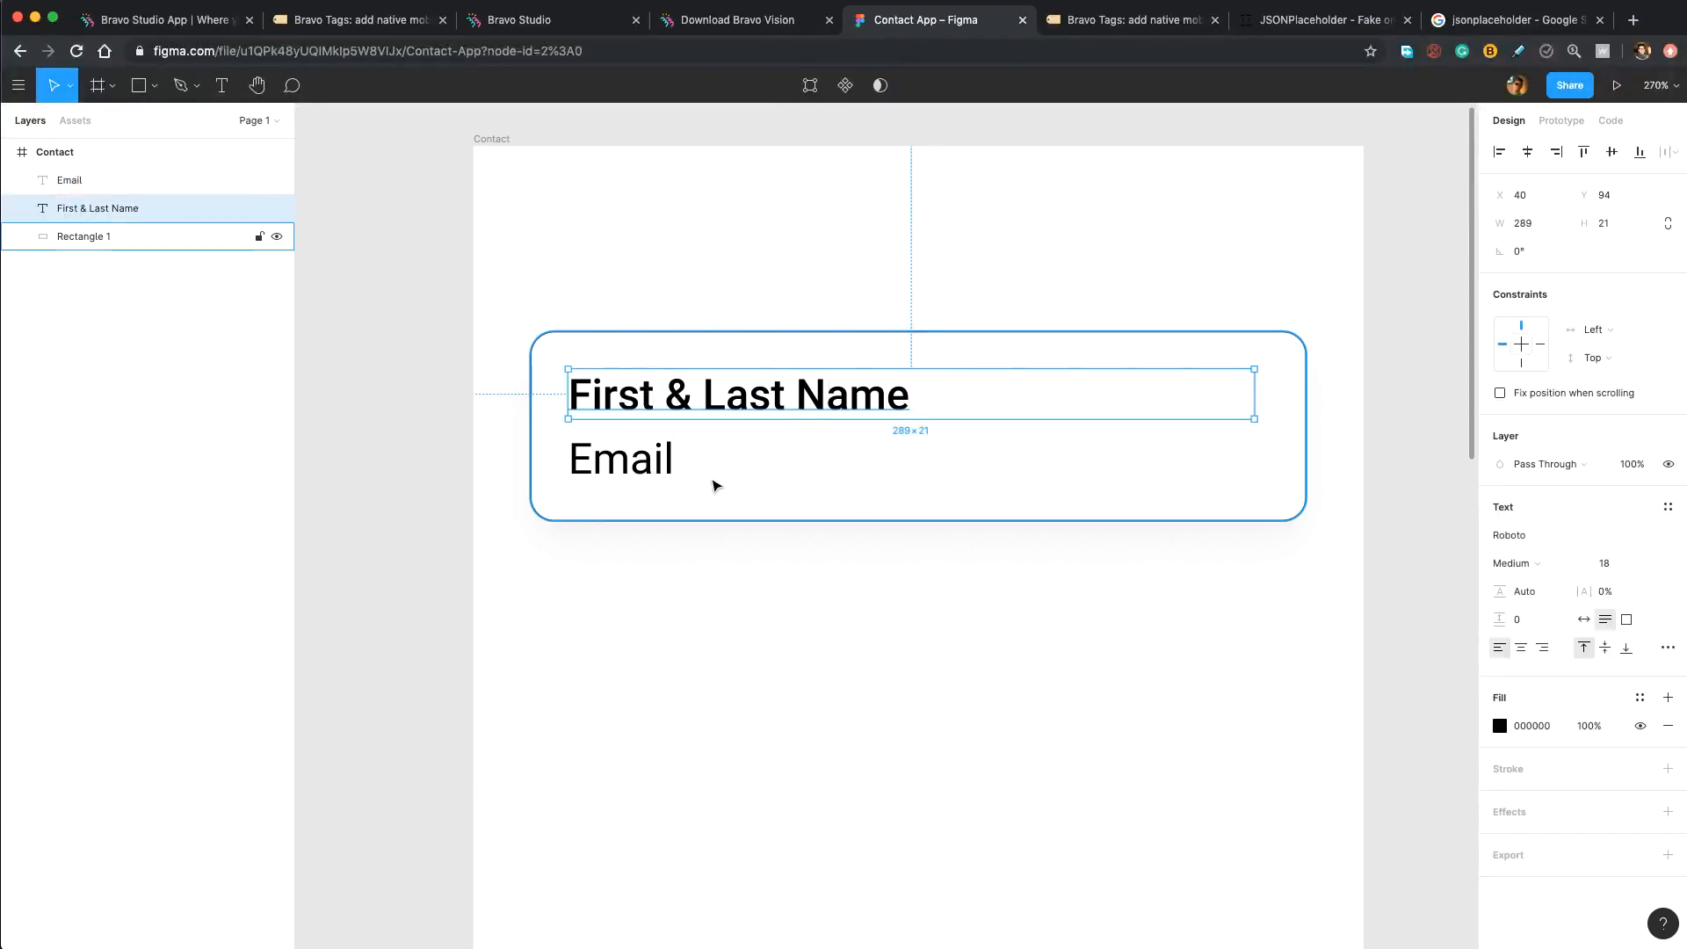
{"action": "left_click", "coordinate": [648, 473], "text": "shift"}
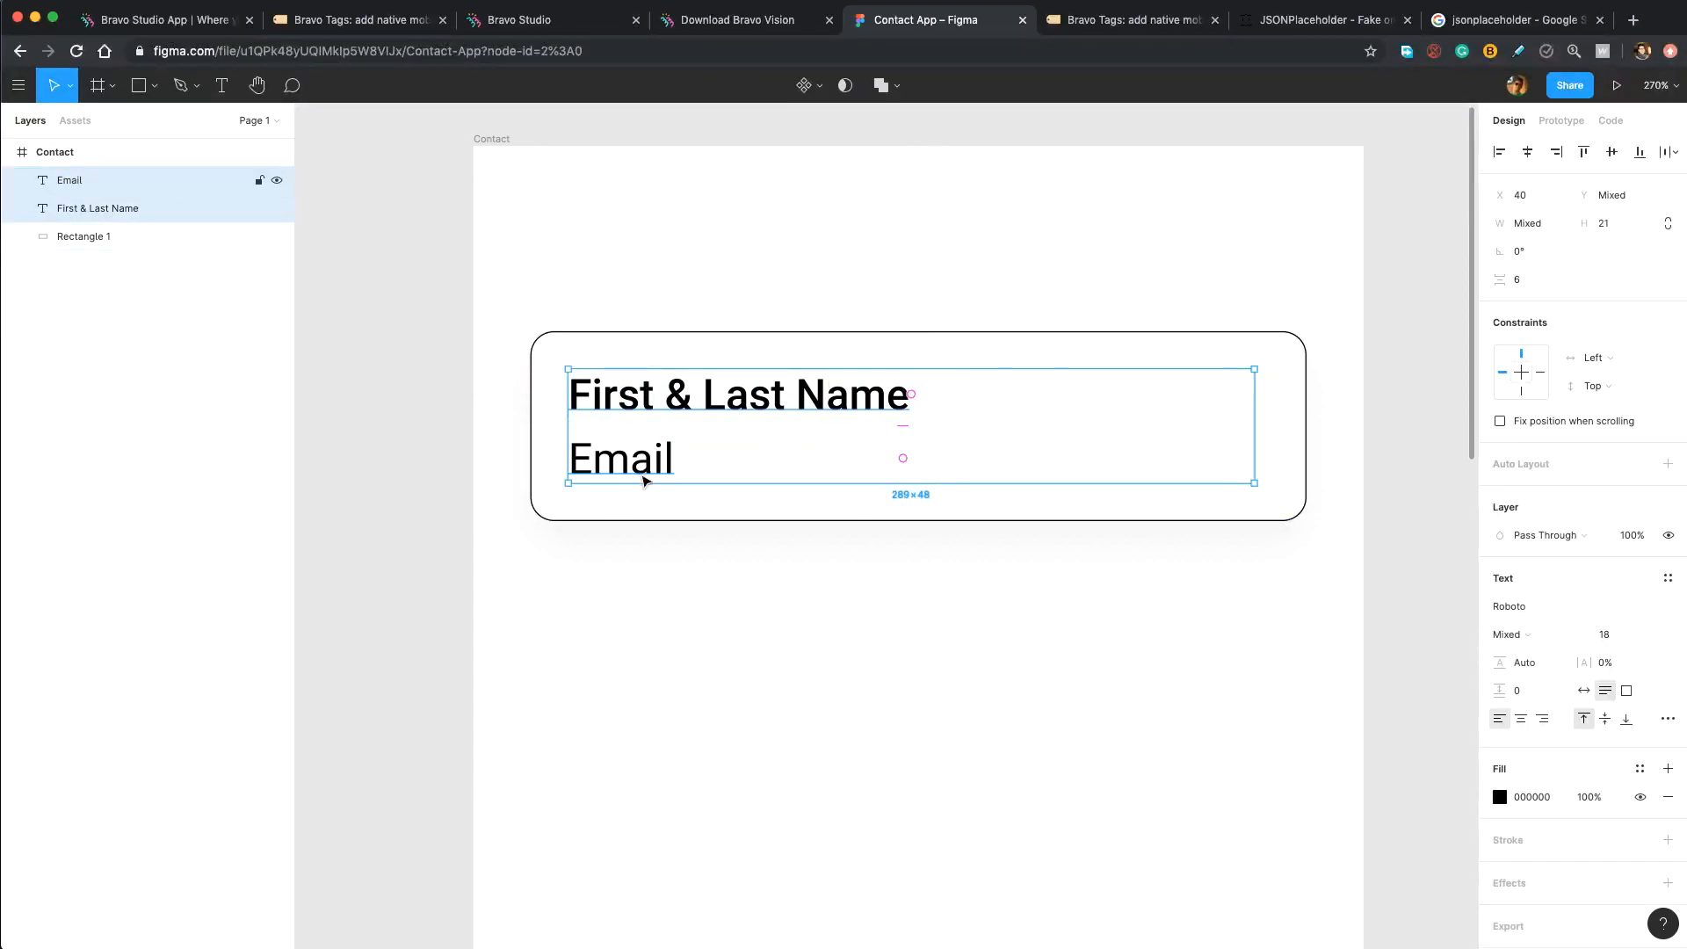
{"action": "left_click", "coordinate": [124, 236]}
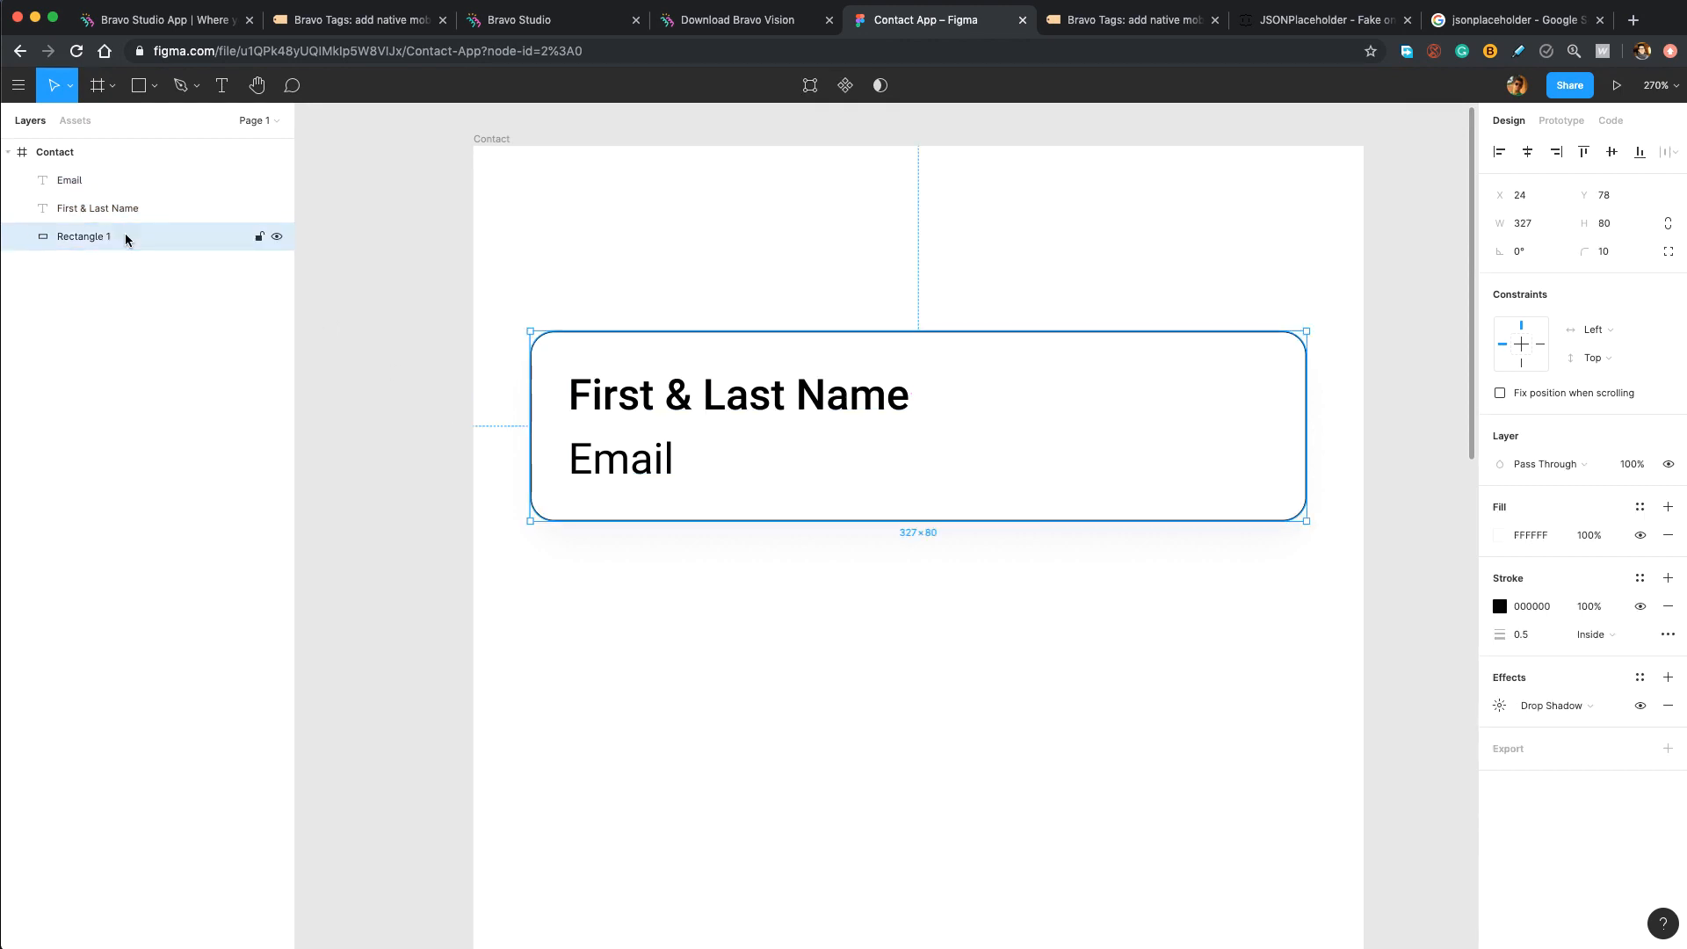
{"action": "left_click", "coordinate": [113, 182], "text": "shift"}
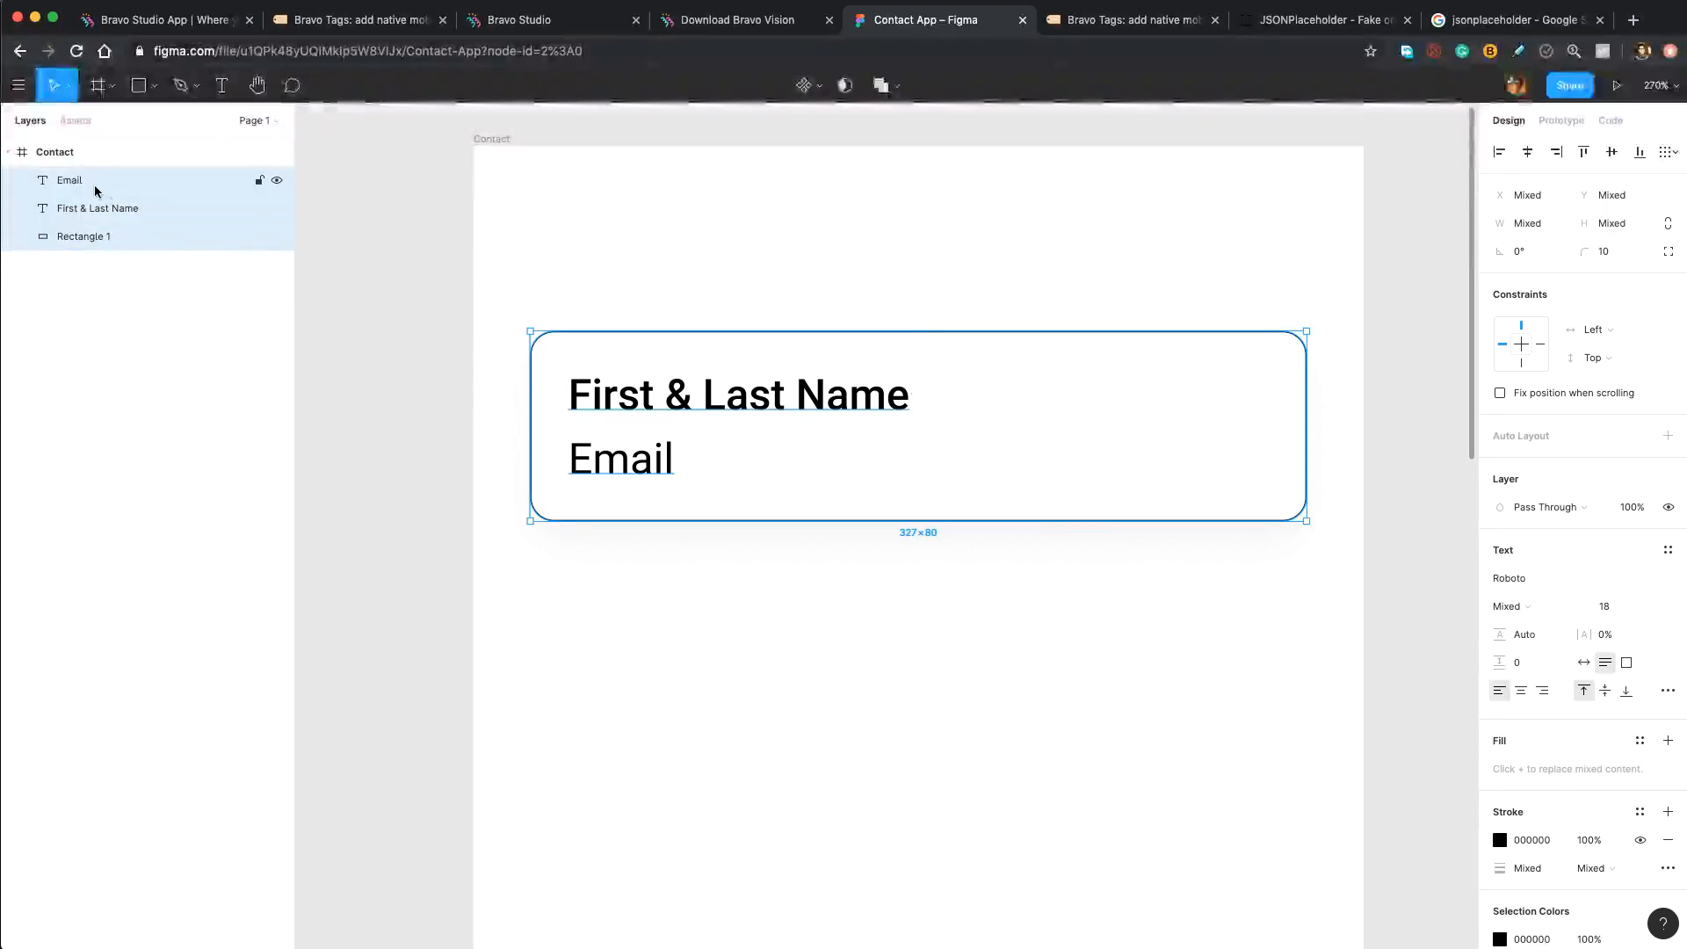
{"action": "right_click", "coordinate": [102, 179]}
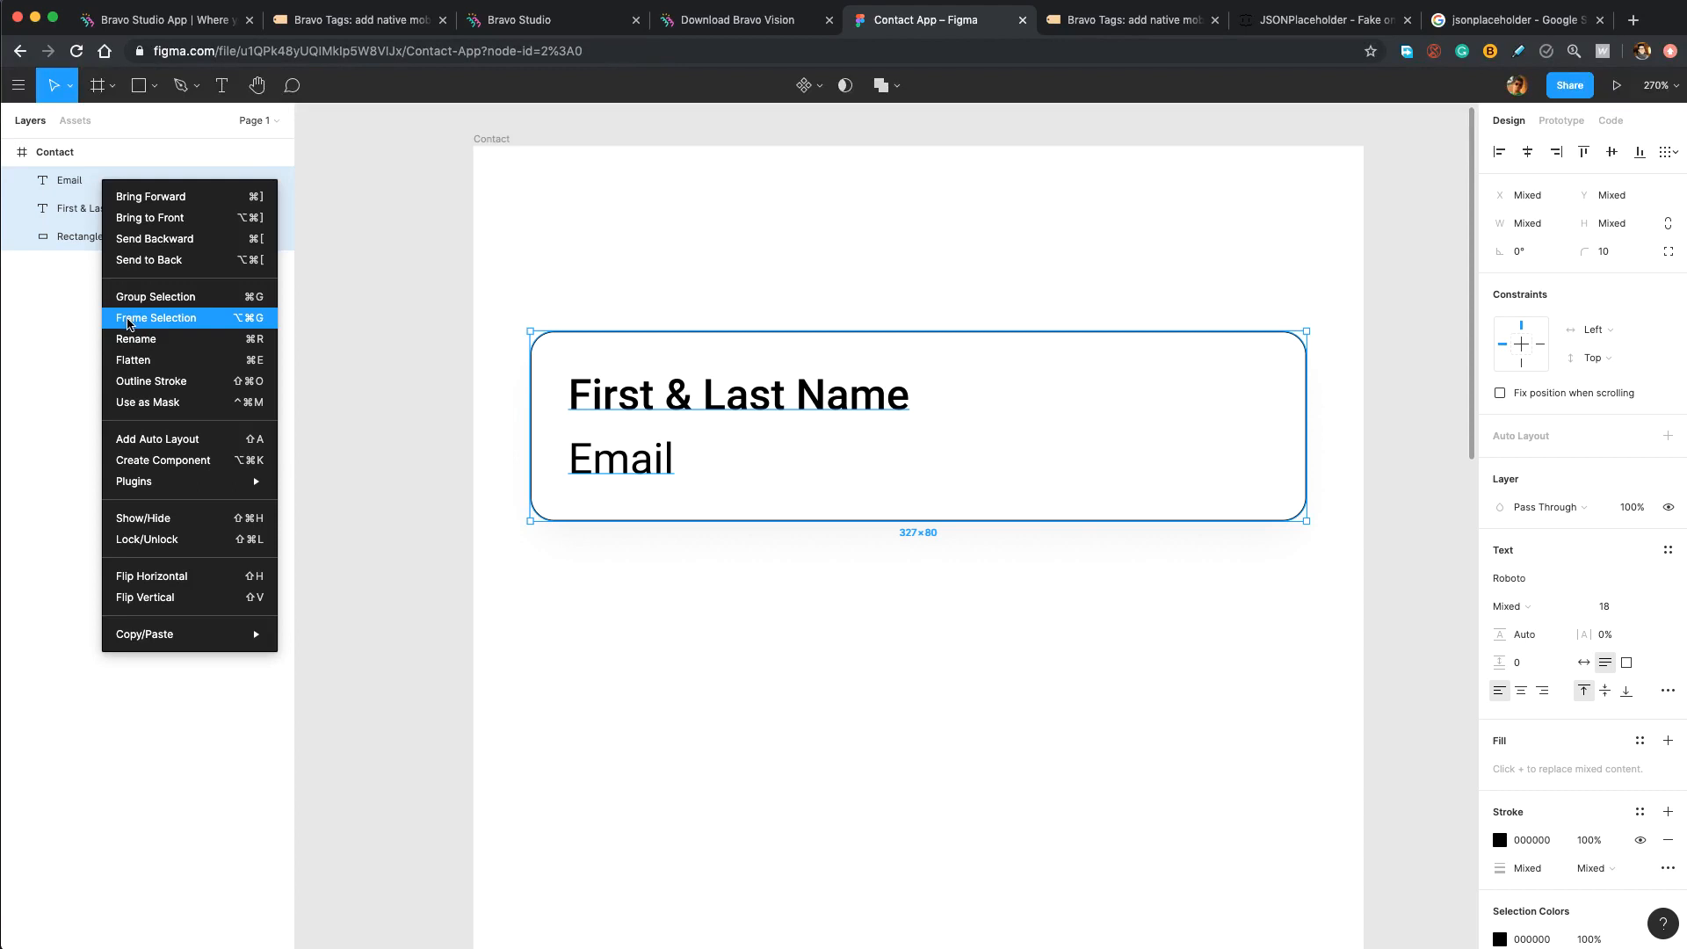
{"action": "left_click", "coordinate": [161, 322]}
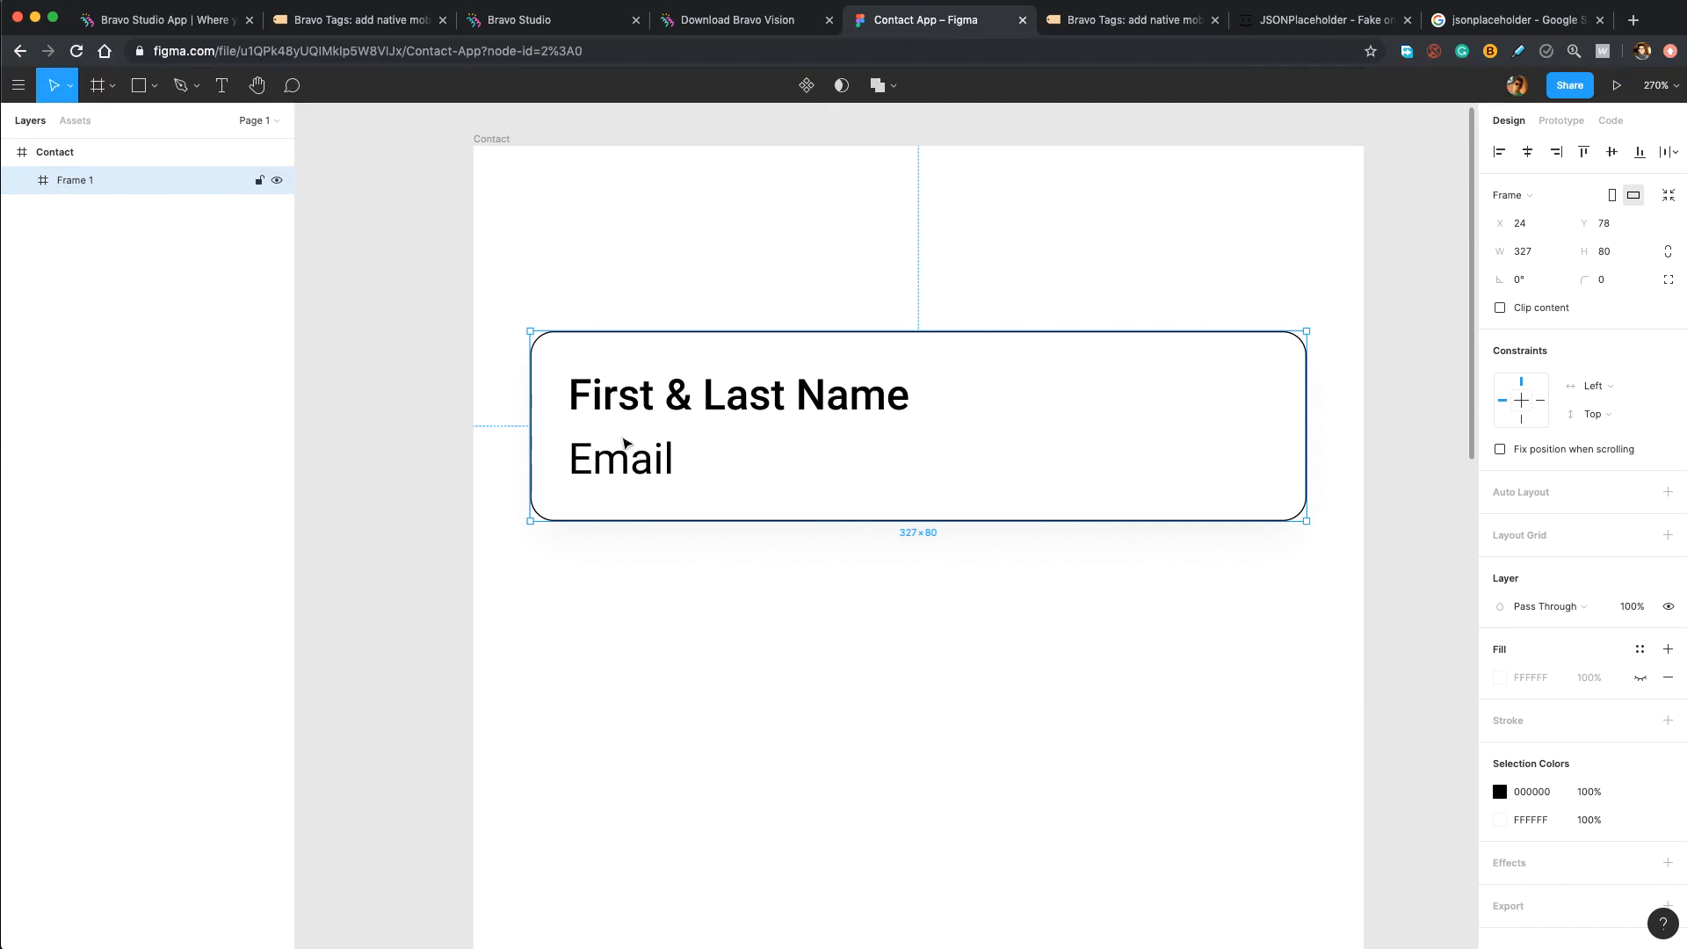
- Rename the new frame as "*List [container]"
{"action": "double_click", "coordinate": [75, 180]}
{"action": "key", "text": "BackSpace"}
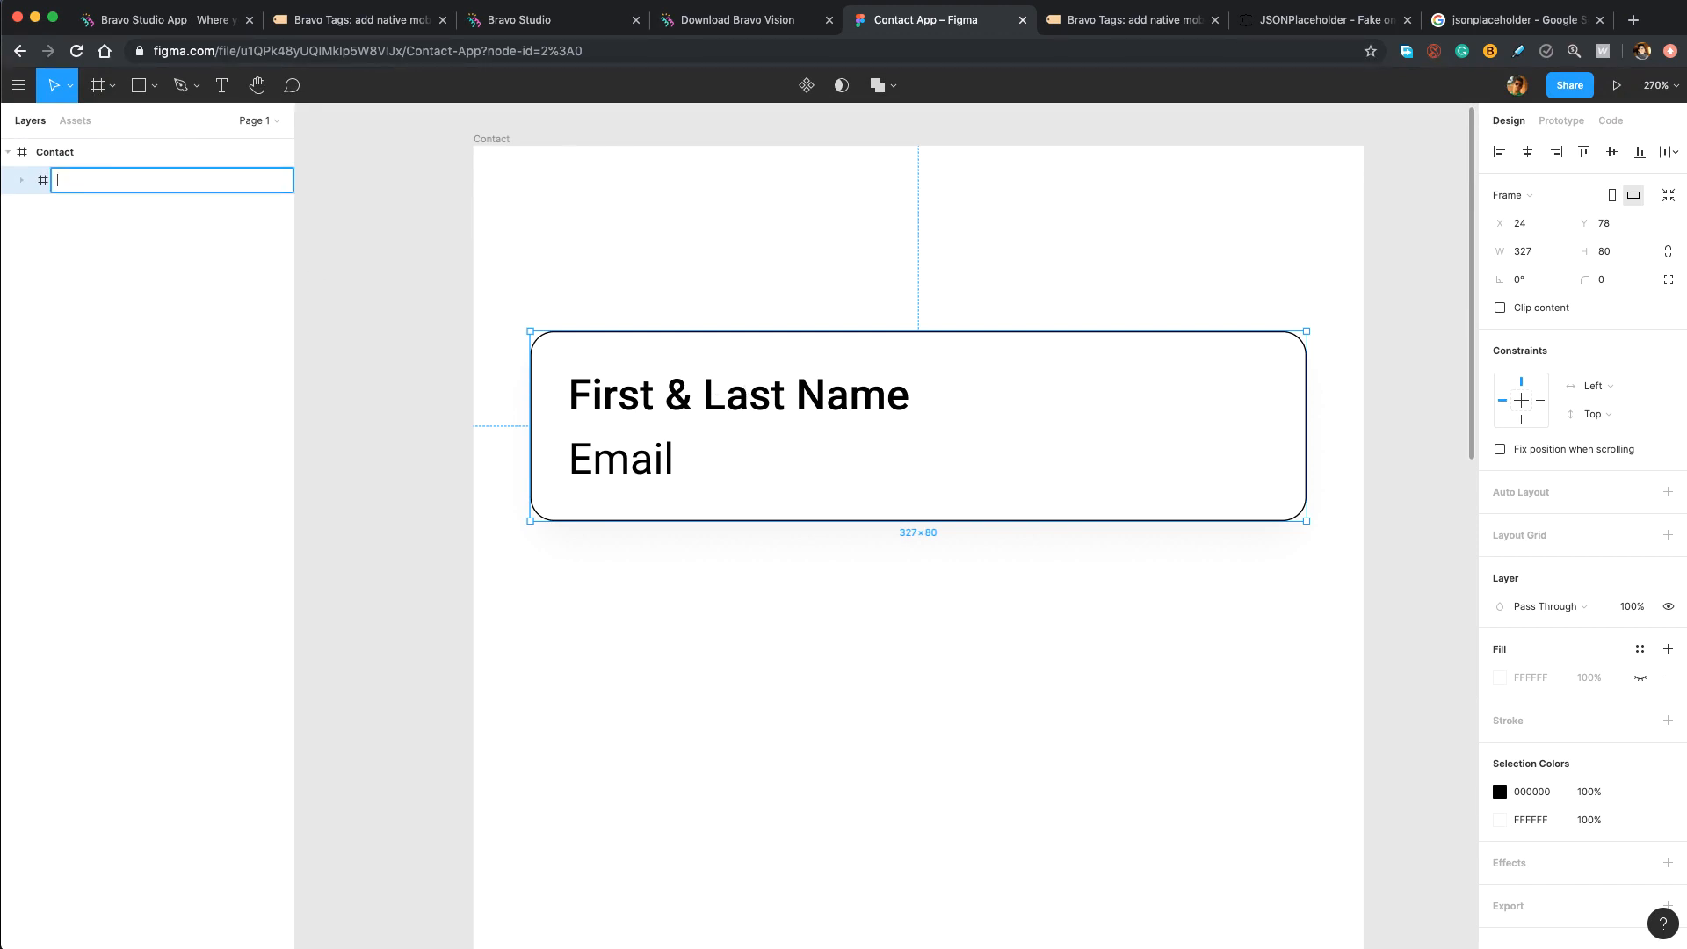
{"action": "type", "text": "*List []"}
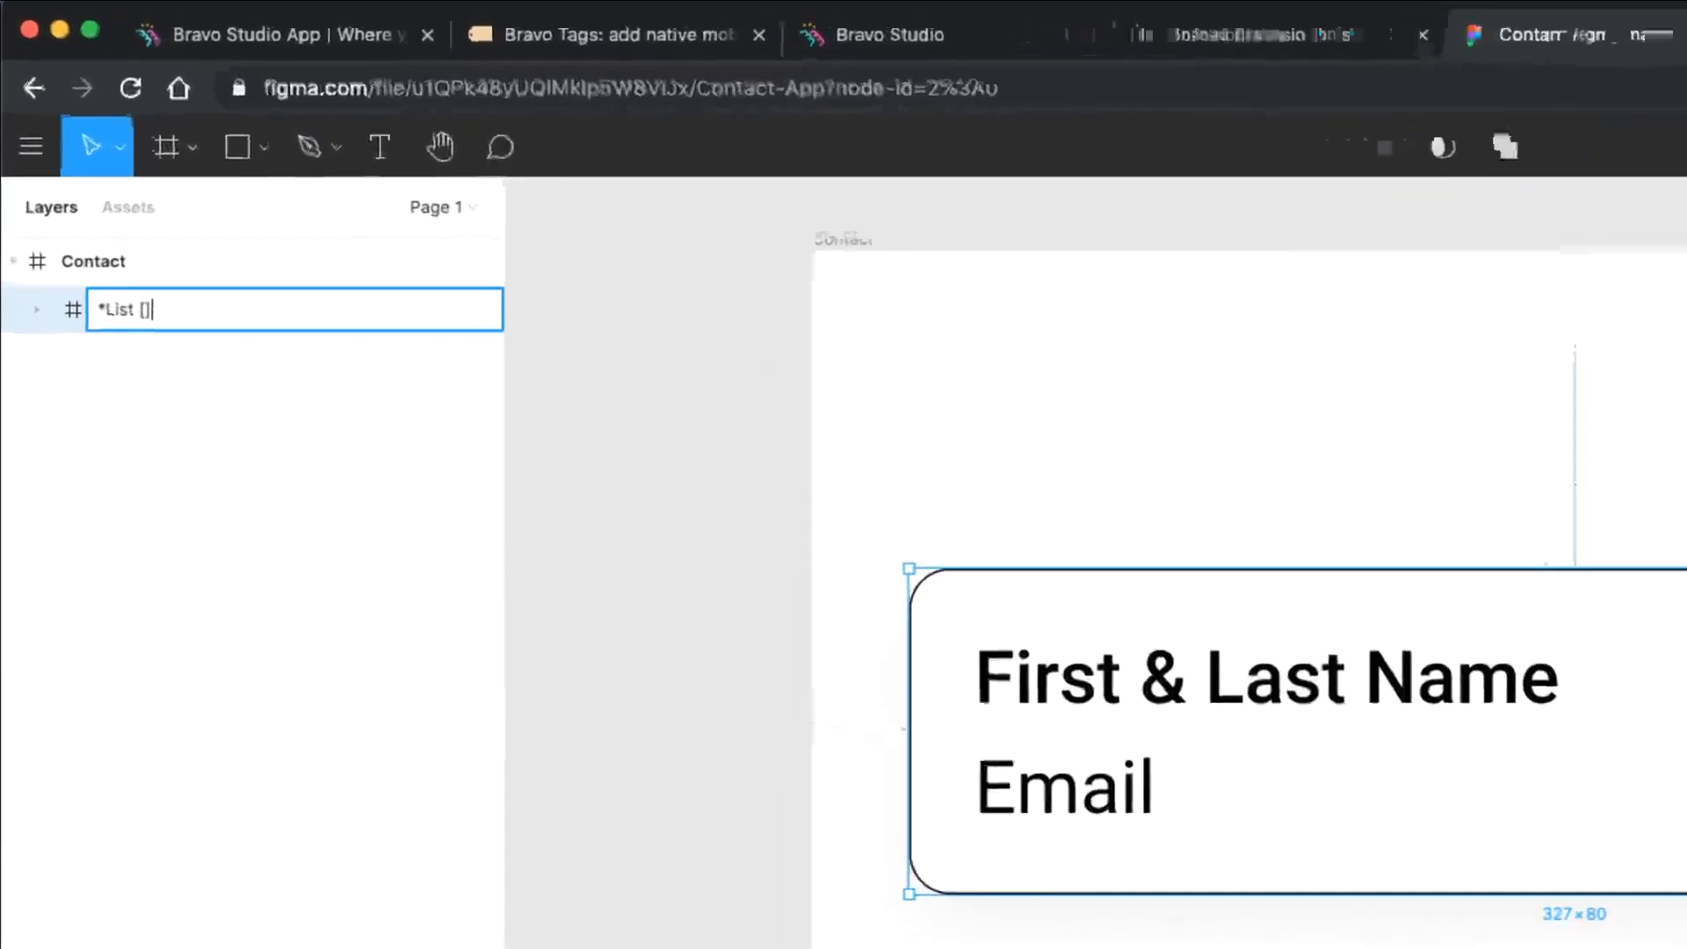
{"action": "key", "text": "Left"}
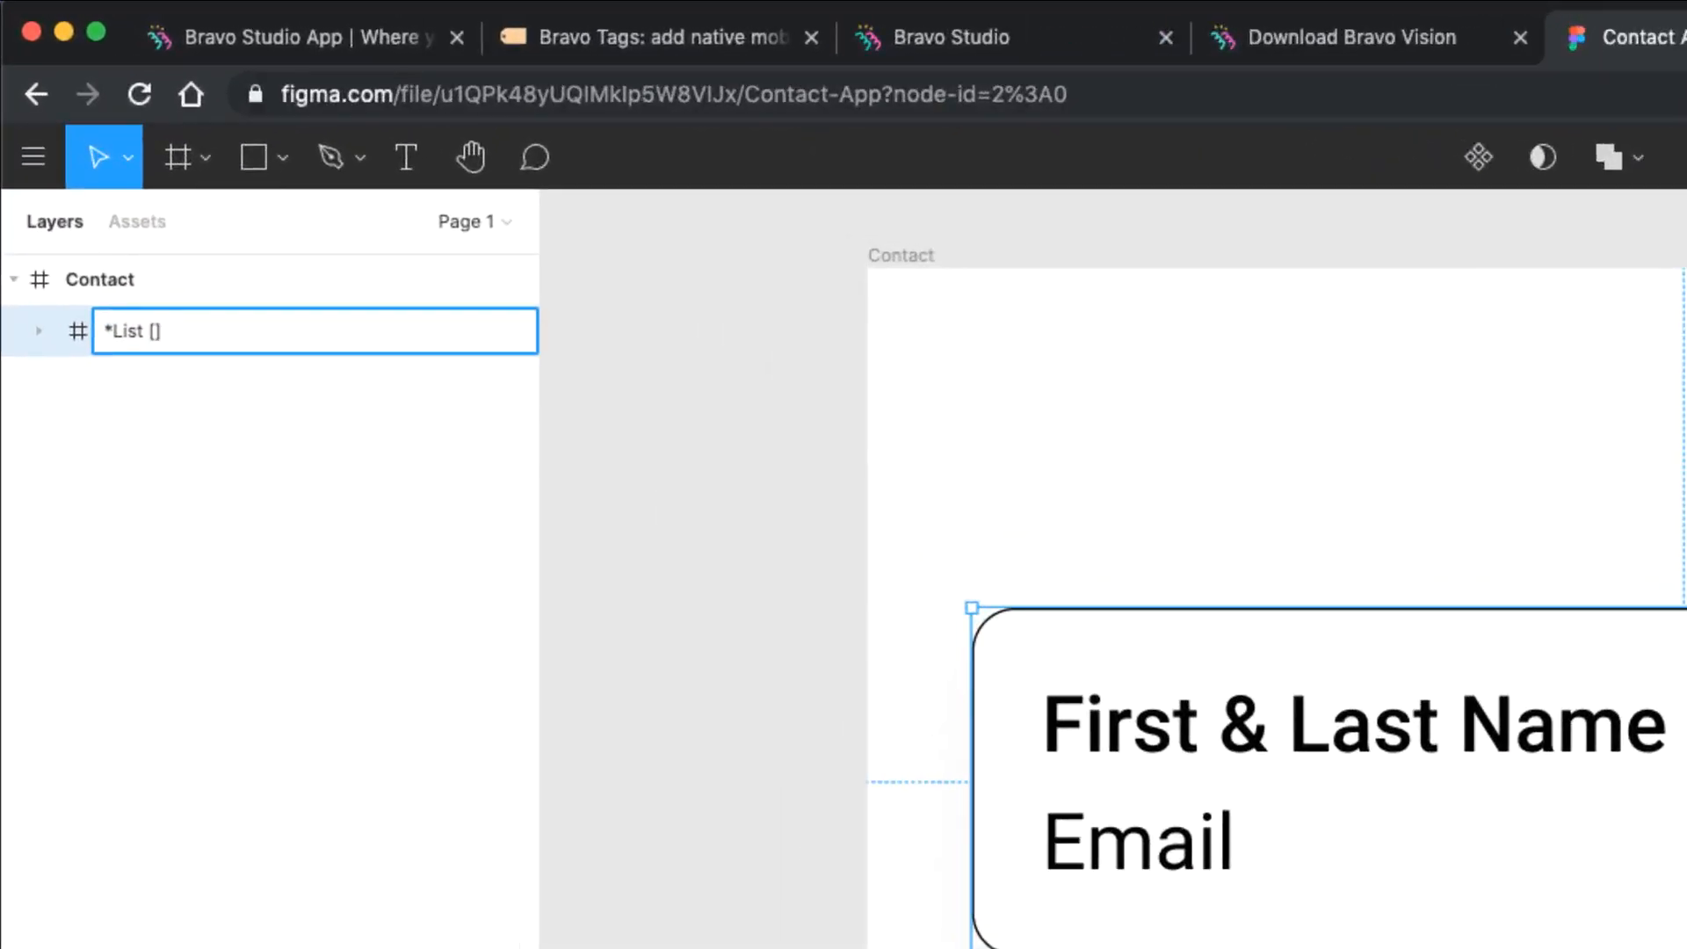
{"action": "type", "text": "container"}
{"action": "key", "text": "Return"}
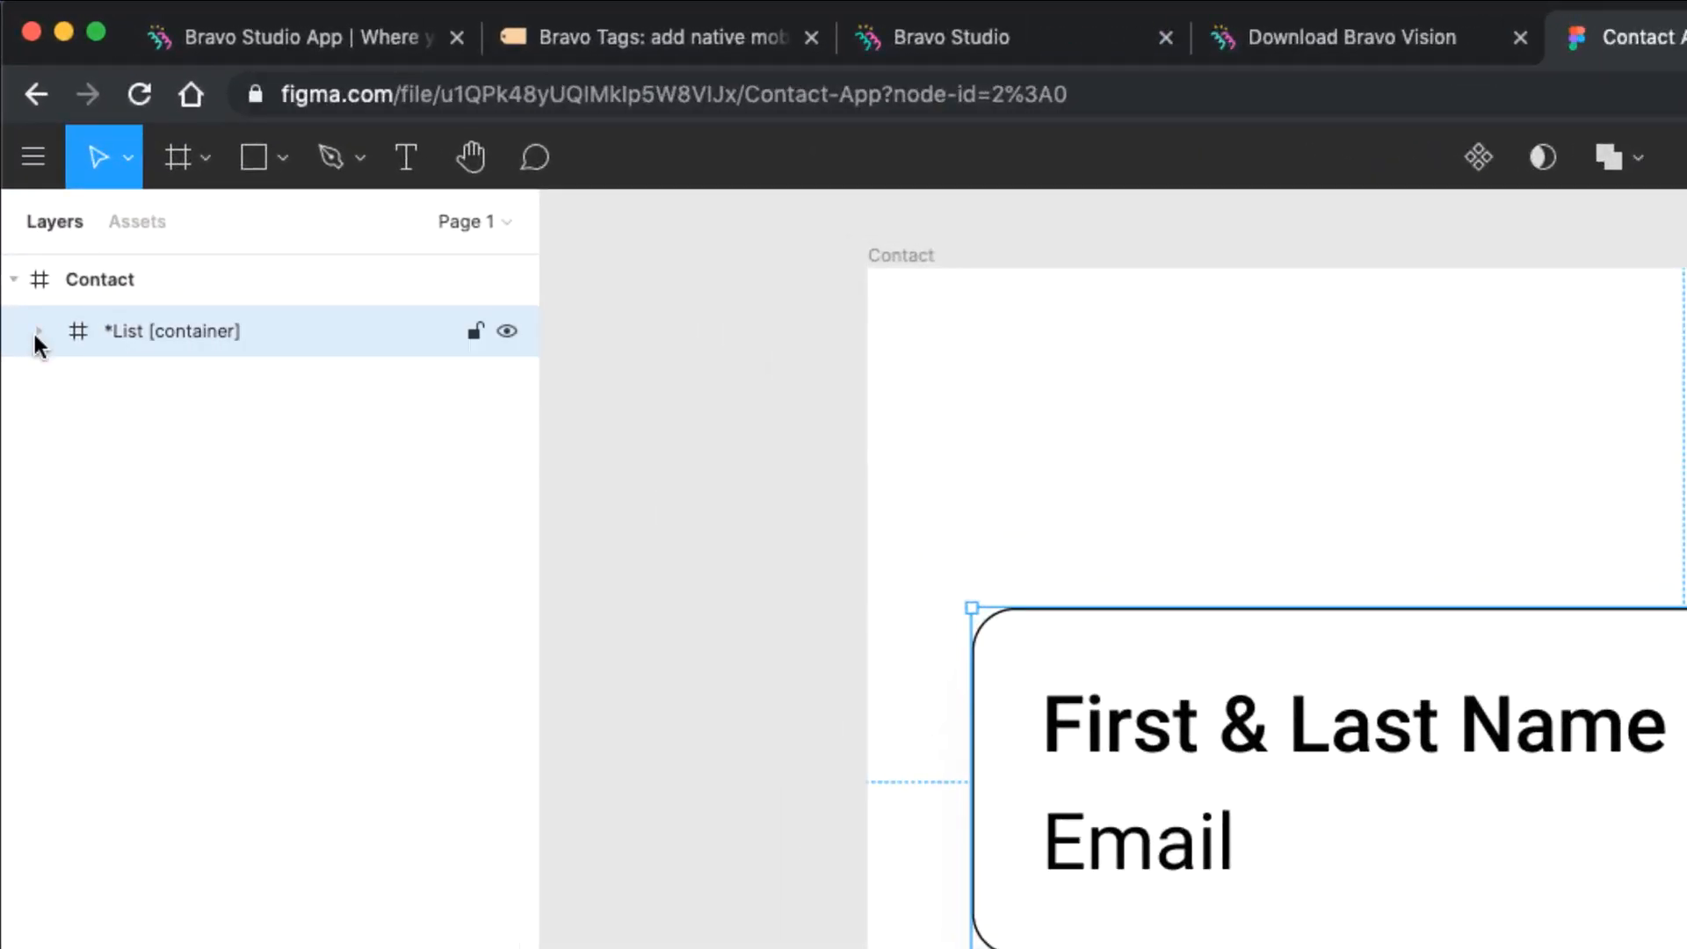
- Expand the list container frame to the full width of the Contact screen, from X 0 to a width of 375
{"action": "left_click", "coordinate": [38, 331]}
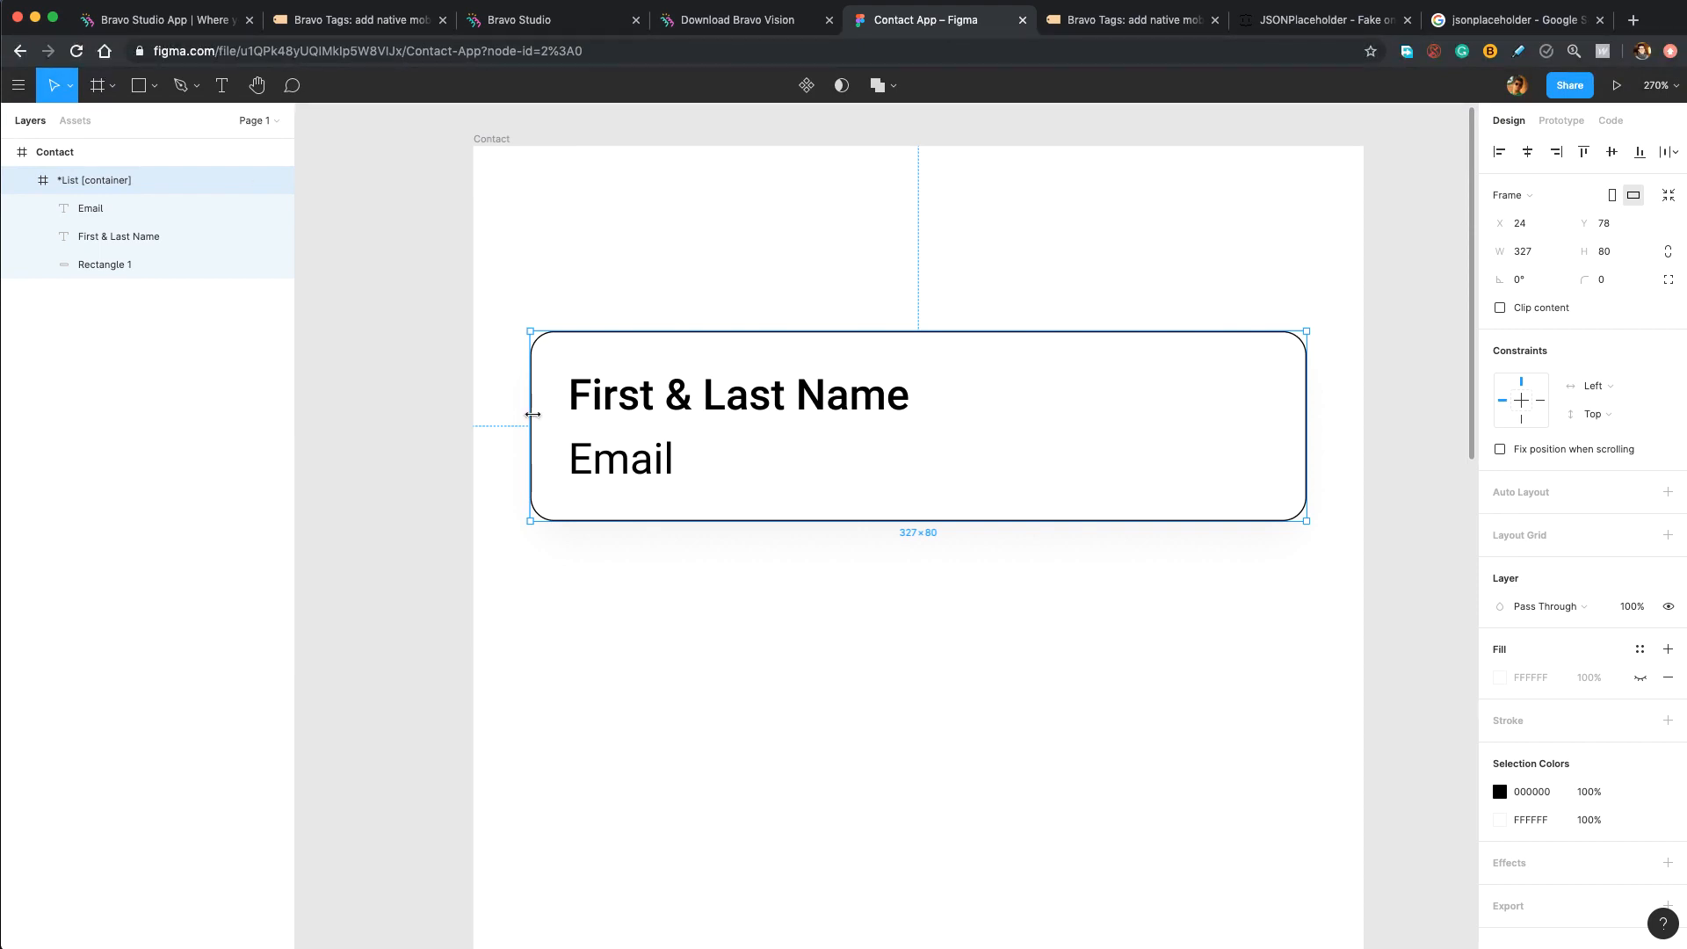
{"action": "left_click_drag", "start_coordinate": [528, 414], "coordinate": [473, 414]}
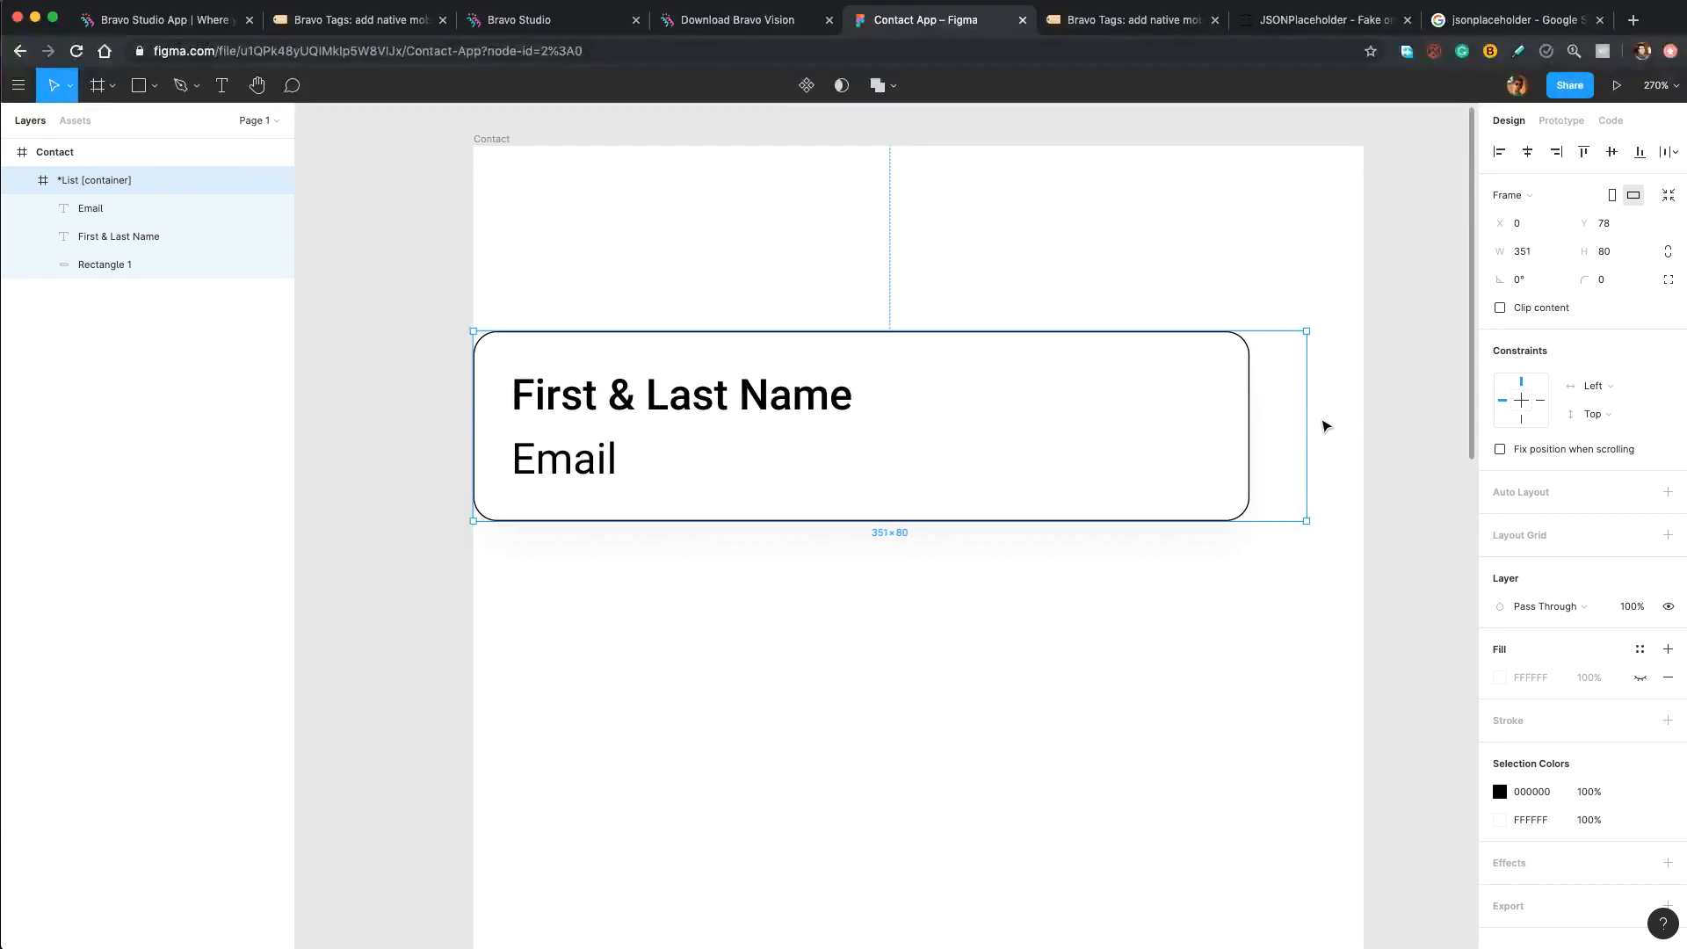
{"action": "left_click_drag", "start_coordinate": [1307, 416], "coordinate": [1361, 417]}
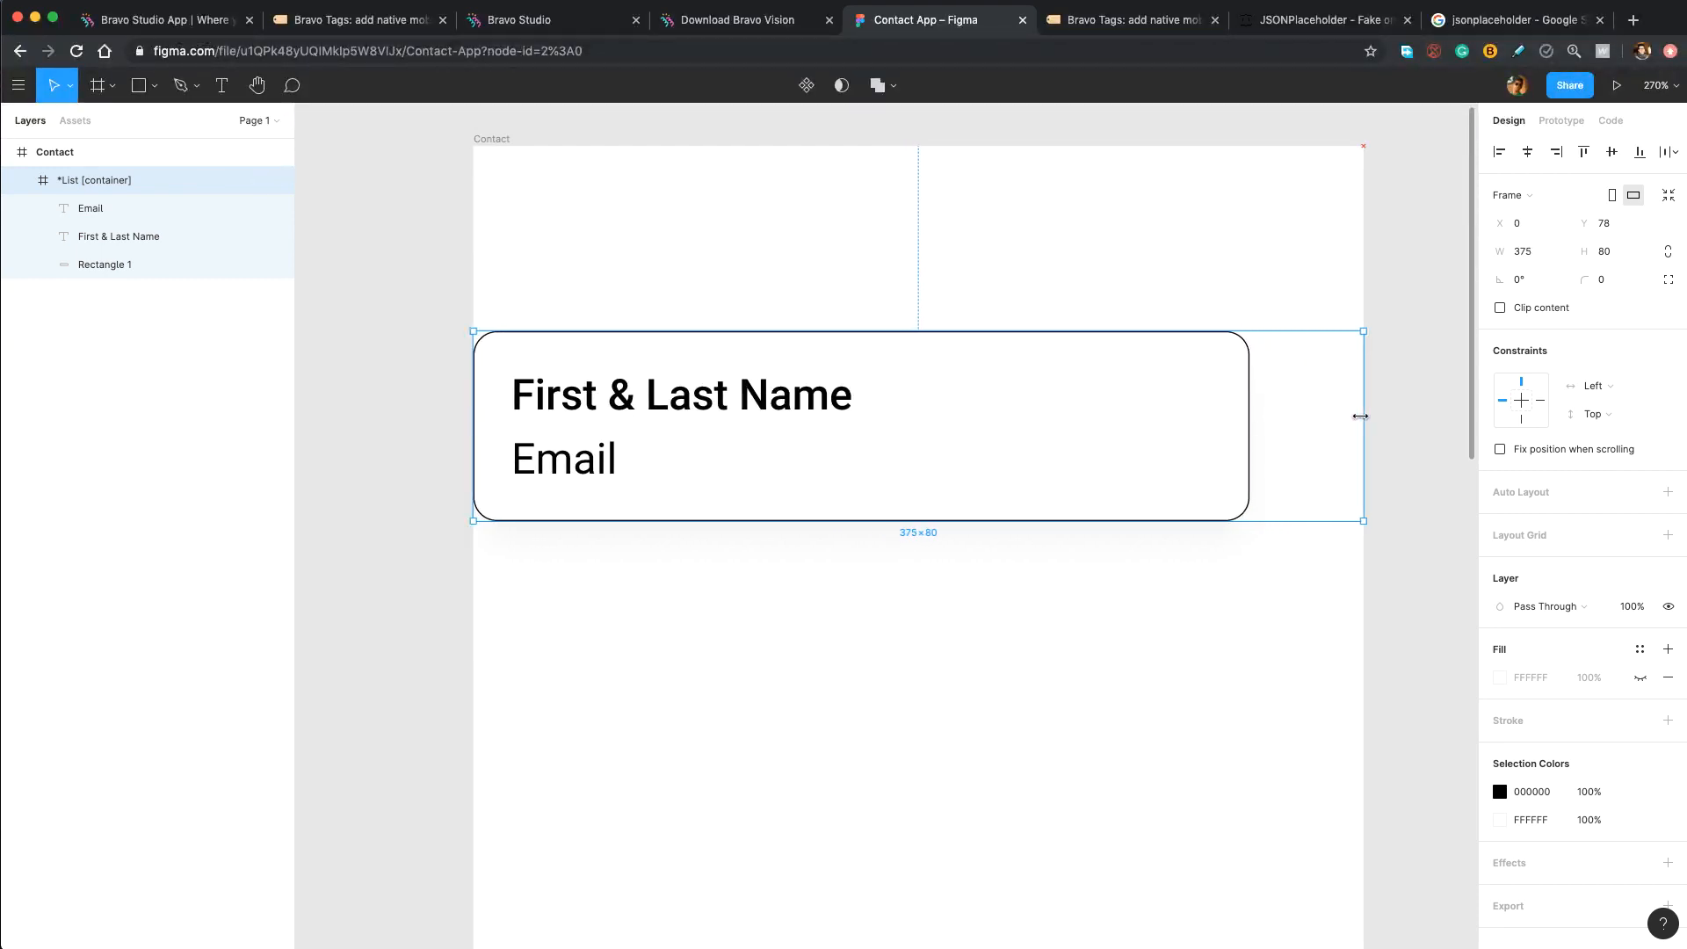
- Group the Email text, name text and rectangle inside the list container
{"action": "left_click", "coordinate": [120, 211]}
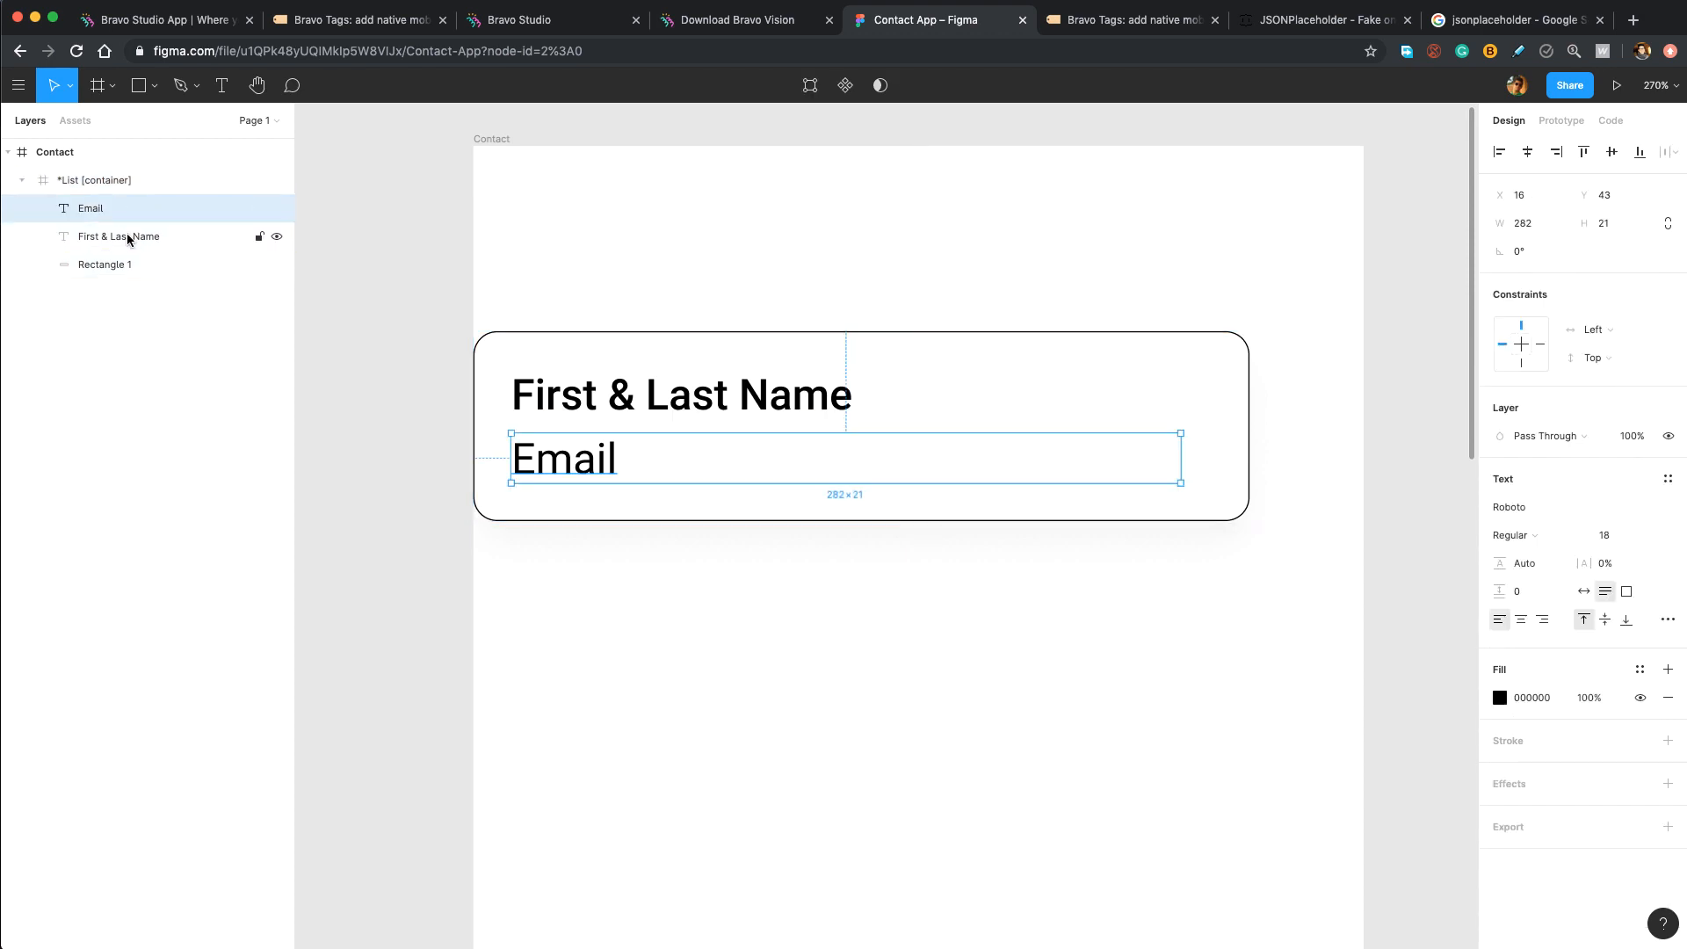
{"action": "left_click", "coordinate": [128, 236], "text": "shift"}
{"action": "left_click", "coordinate": [130, 256], "text": "shift"}
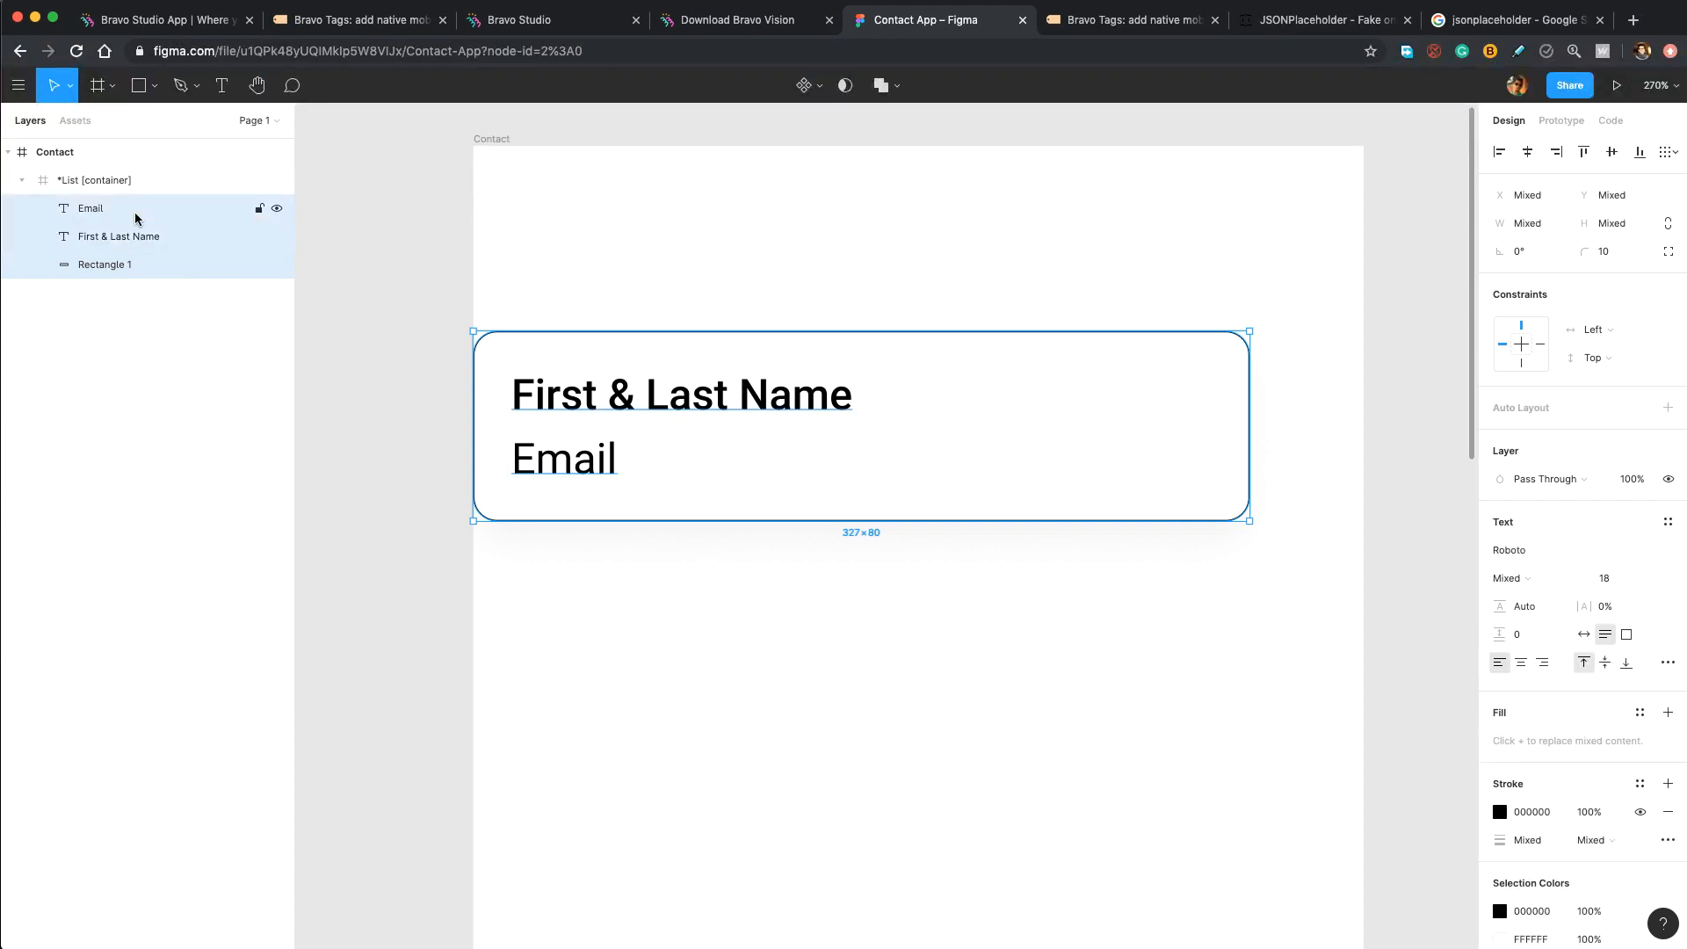
{"action": "key", "text": "ctrl+g"}
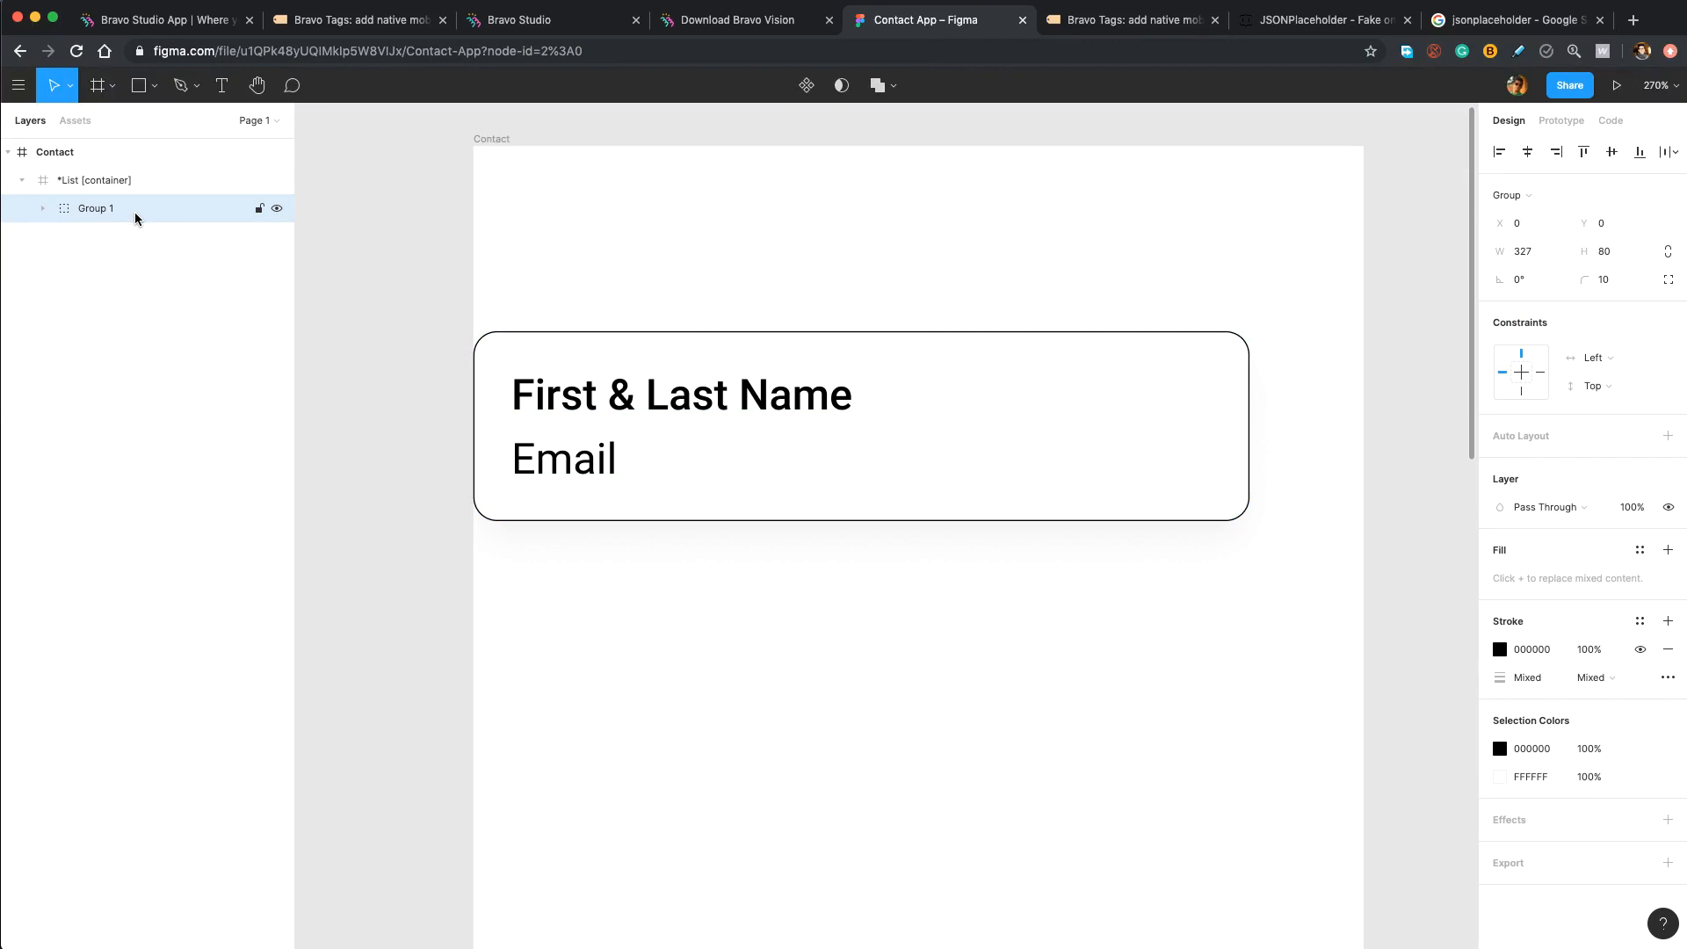
- Centre the card group horizontally within the list container, and select the container frame
{"action": "left_click", "coordinate": [134, 218]}
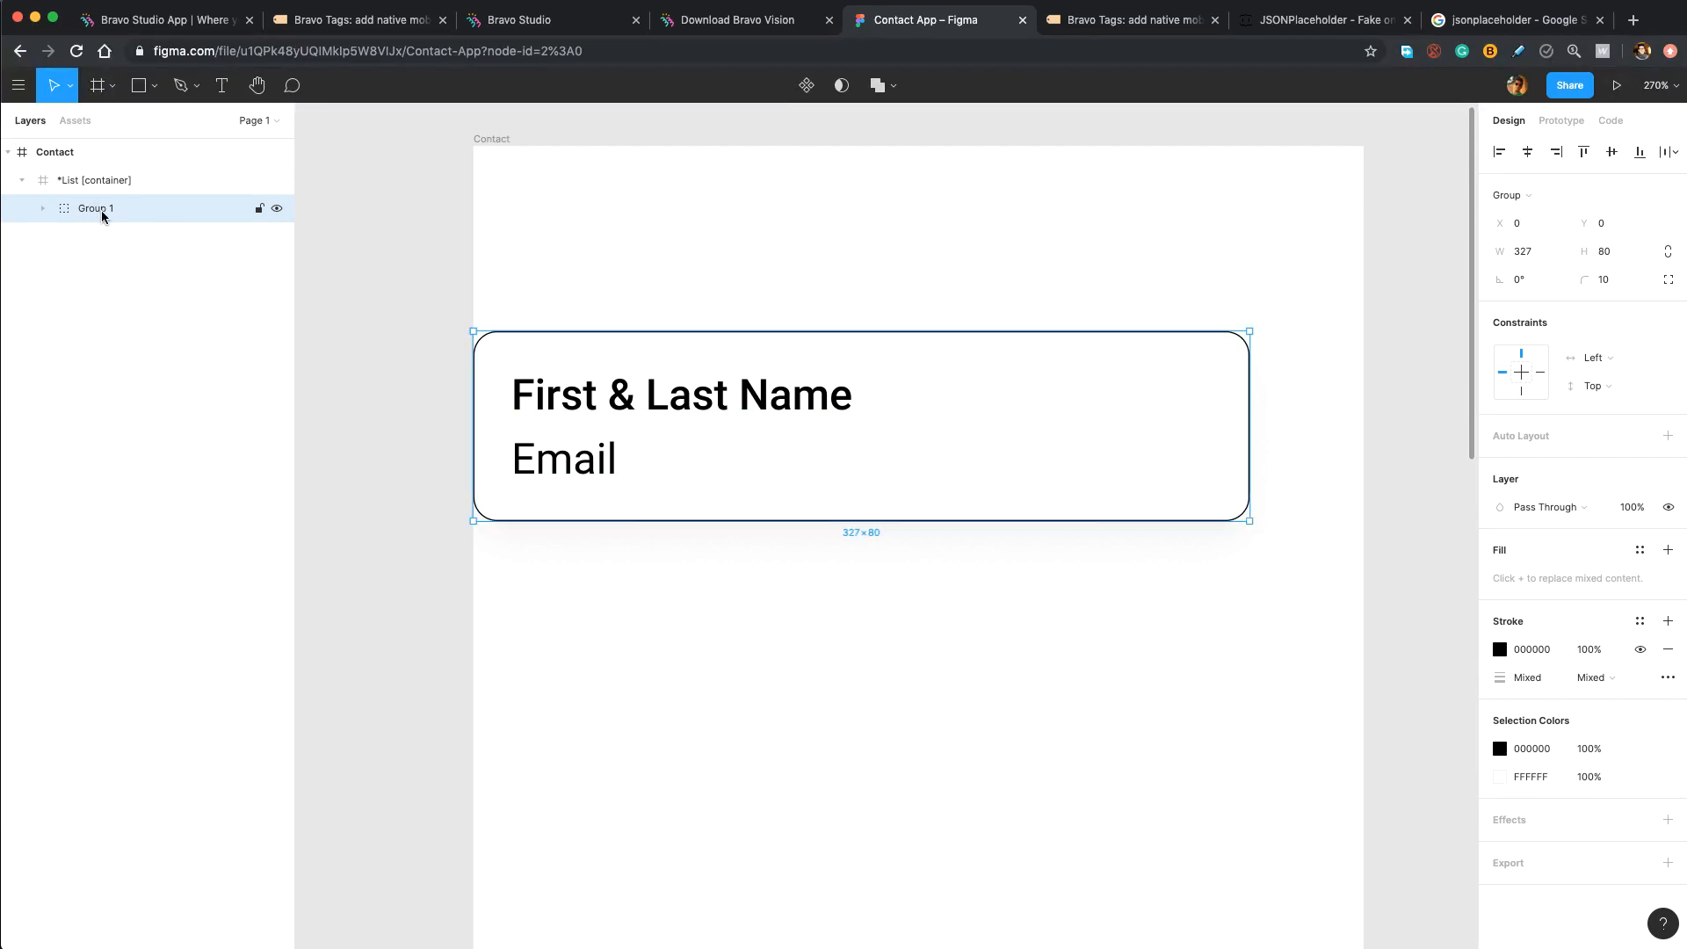
{"action": "left_click", "coordinate": [1521, 156]}
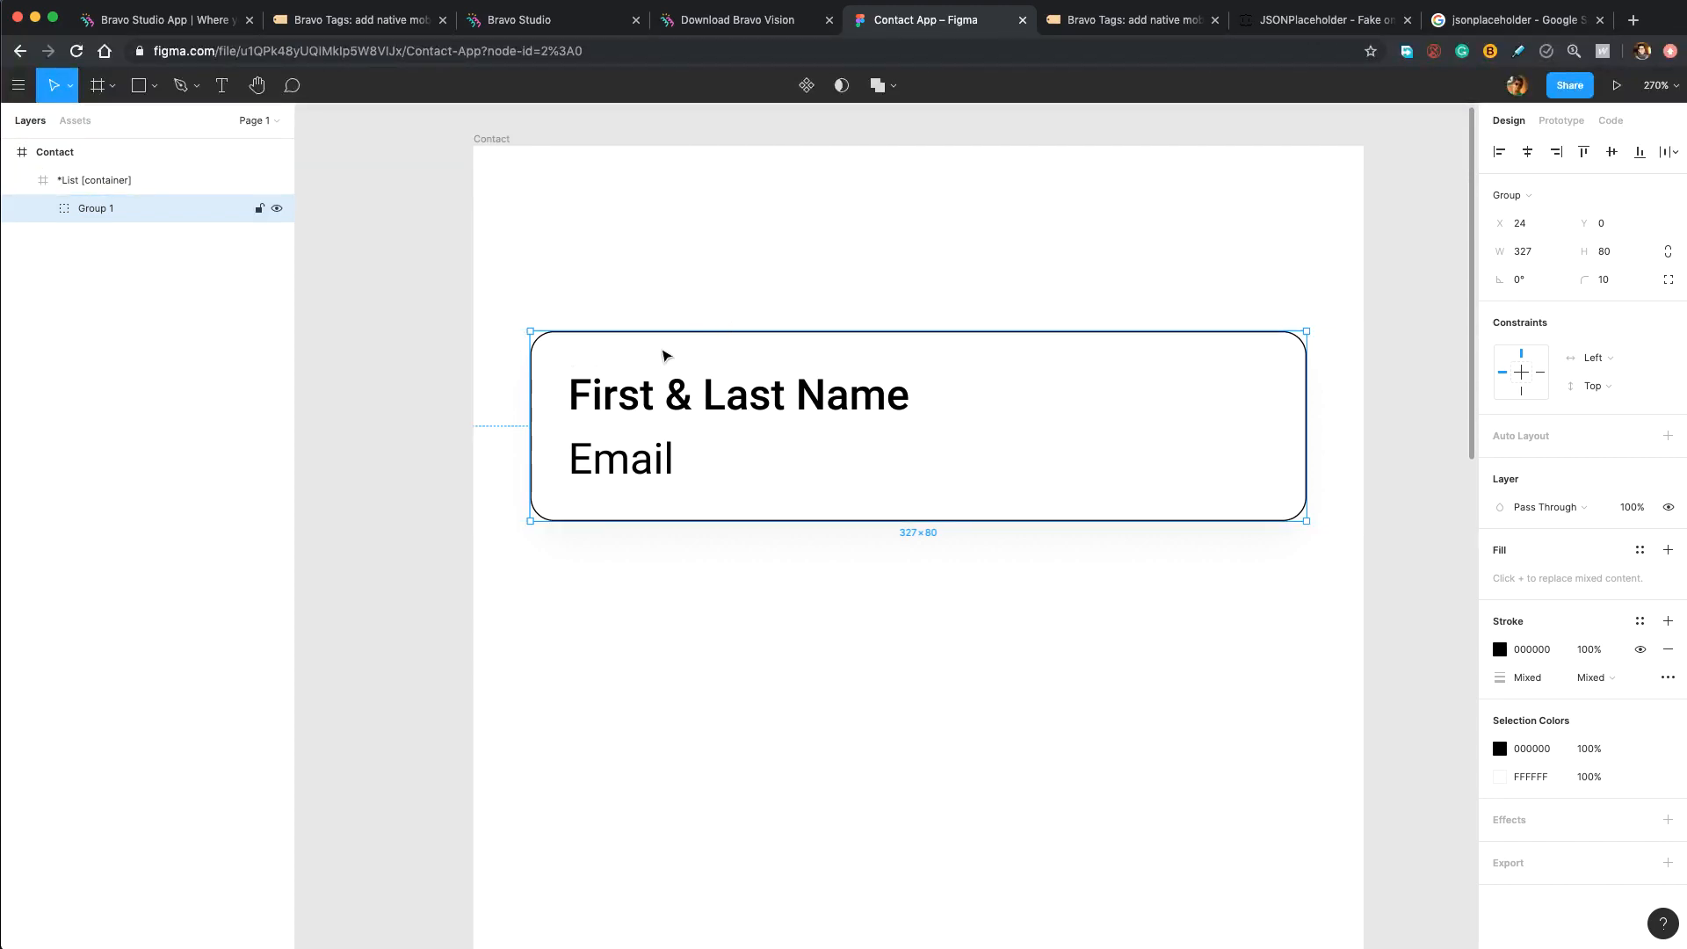
{"action": "left_click", "coordinate": [201, 191]}
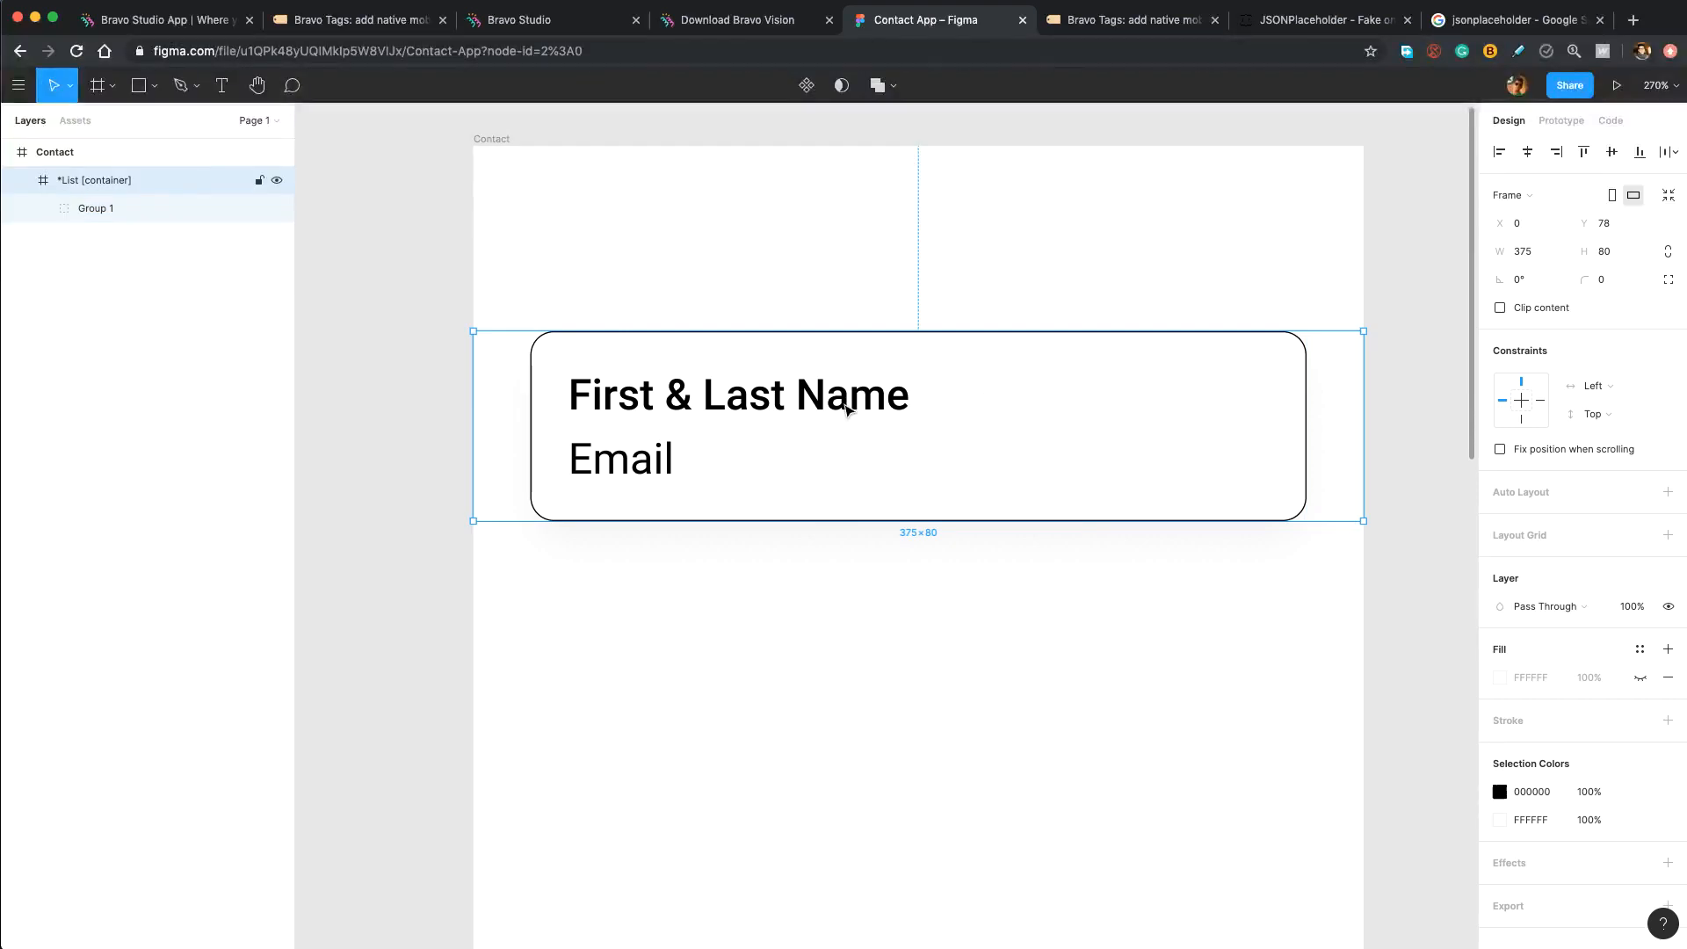
- Duplicate the list container four times in an evenly stacked column down the Contact screen
{"action": "key", "text": "super+d"}
{"action": "left_click_drag", "start_coordinate": [847, 407], "coordinate": [846, 587]}
{"action": "key", "text": "super+d"}
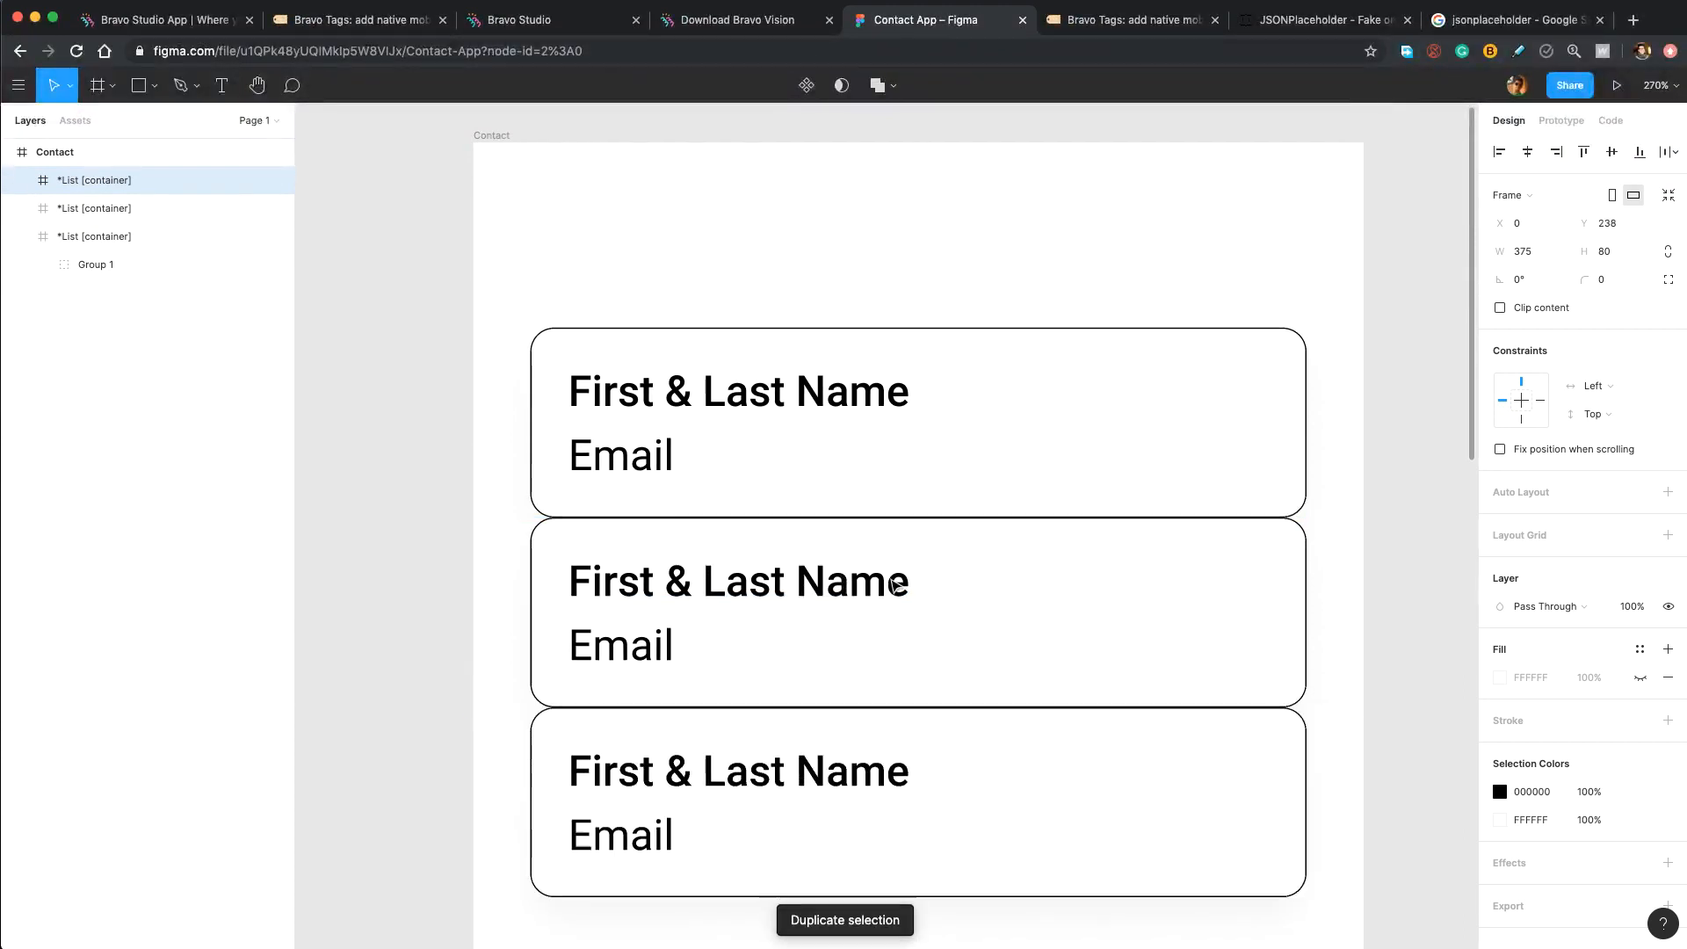
{"action": "key", "text": "super+d"}
{"action": "scroll", "coordinate": [896, 576], "scroll_direction": "down", "scroll_amount": 3}
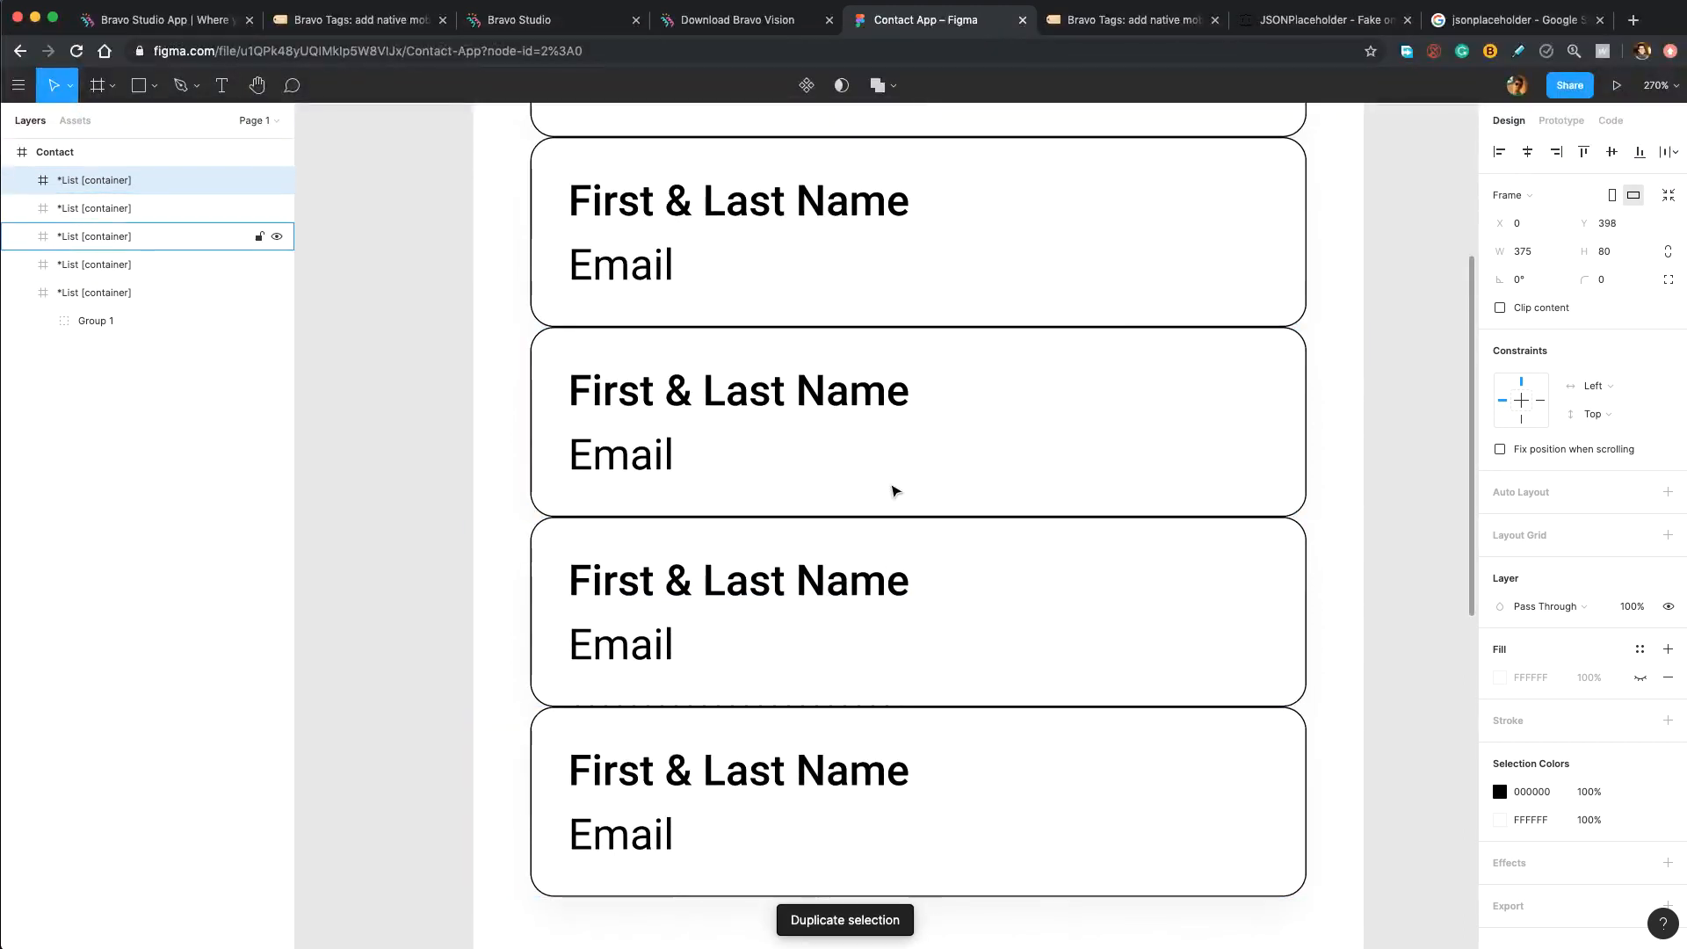
{"action": "key", "text": "super+d"}
{"action": "scroll", "coordinate": [896, 490], "scroll_direction": "down", "scroll_amount": 5}
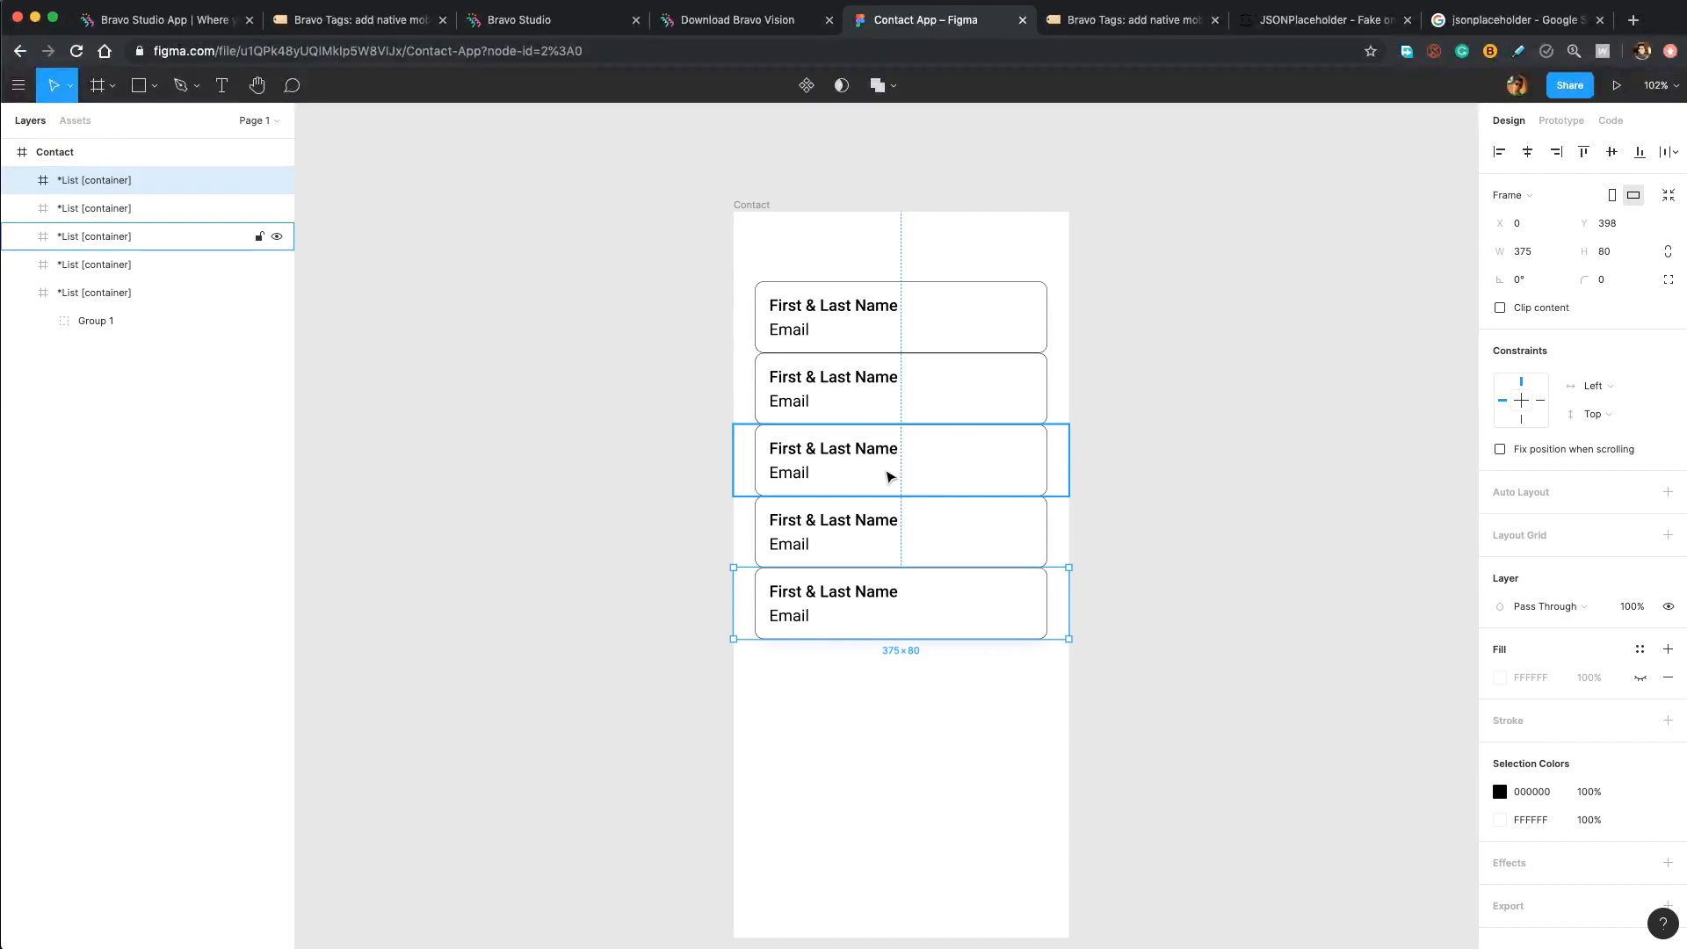
- Delete the four duplicated list containers, keeping only the original at the top
{"action": "key", "text": "Delete"}
{"action": "left_click", "coordinate": [877, 535]}
{"action": "key", "text": "Delete"}
{"action": "left_click", "coordinate": [889, 486]}
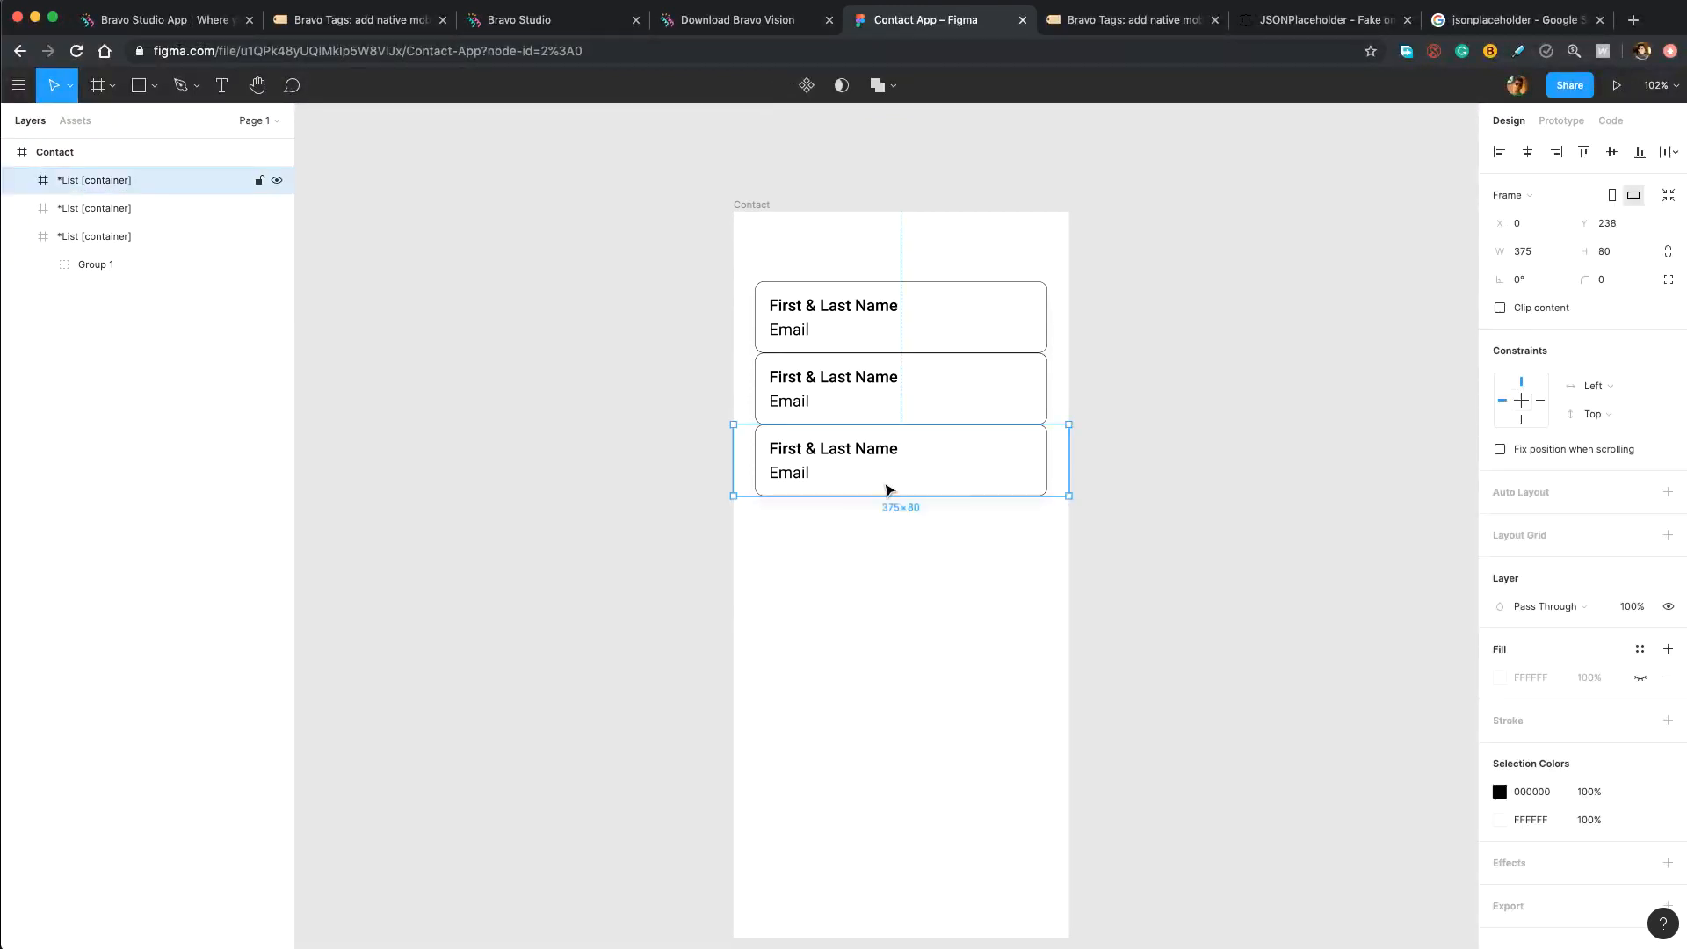
{"action": "key", "text": "Delete"}
{"action": "left_click", "coordinate": [891, 428]}
{"action": "key", "text": "Delete"}
{"action": "scroll", "coordinate": [889, 305], "scroll_direction": "up", "scroll_amount": 5}
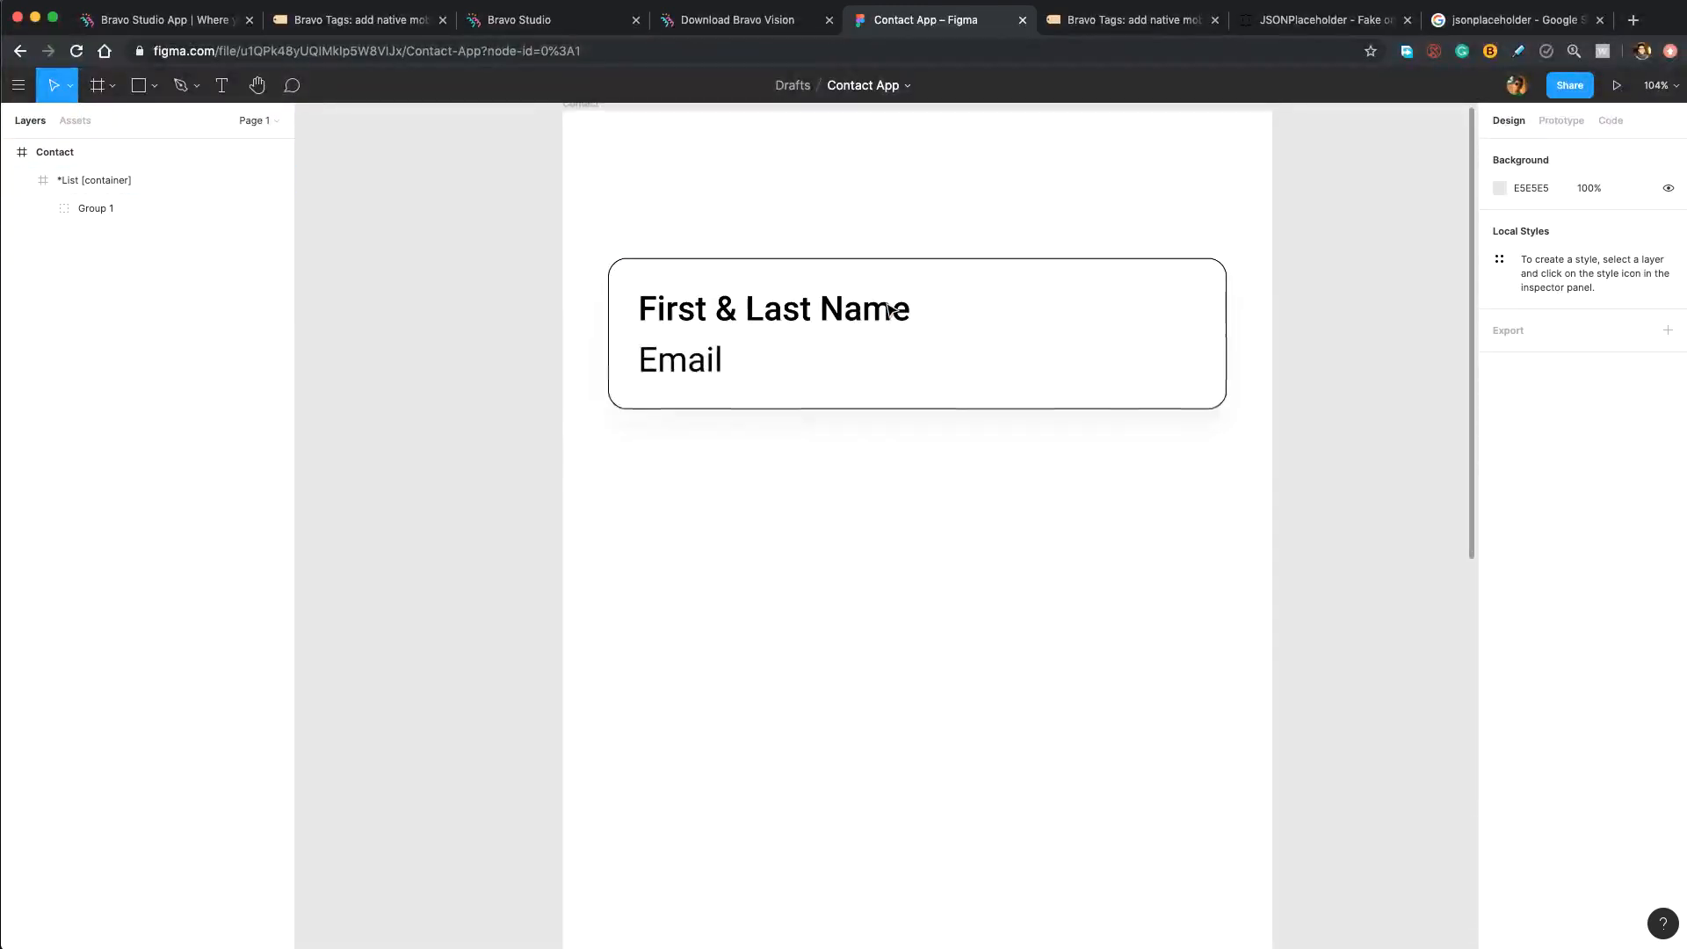
- Extend the list container's top edge upward to a height of 93 at Y 65, leaving space below the card
{"action": "left_click_drag", "start_coordinate": [936, 319], "coordinate": [907, 396]}
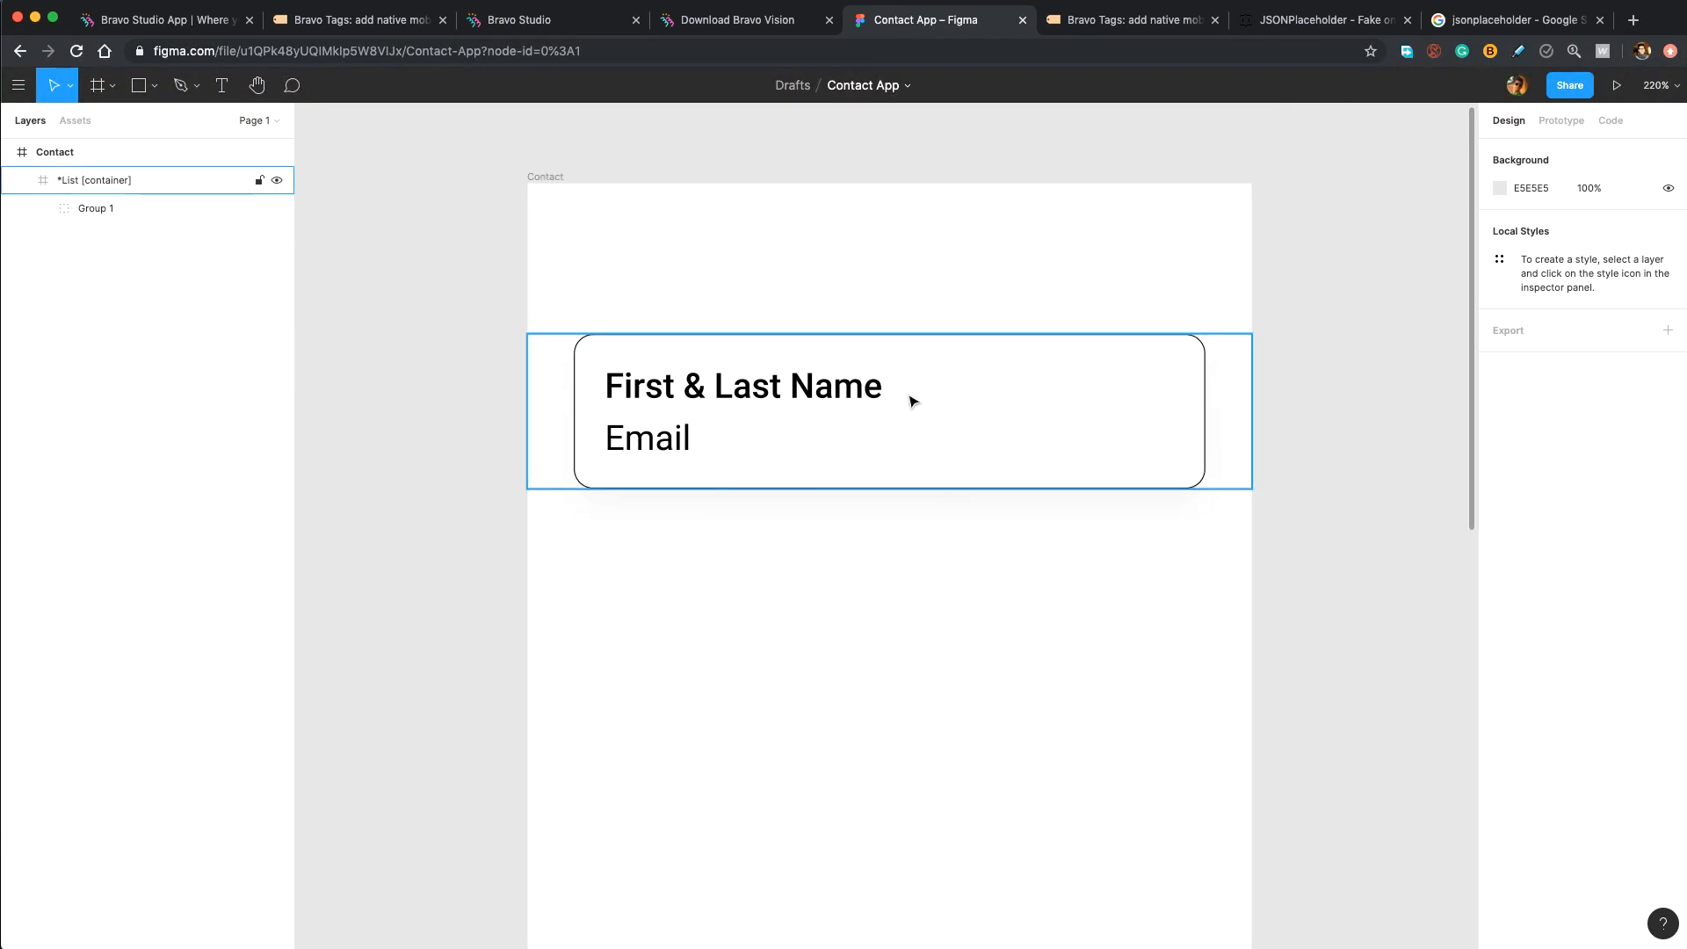
{"action": "left_click", "coordinate": [912, 402]}
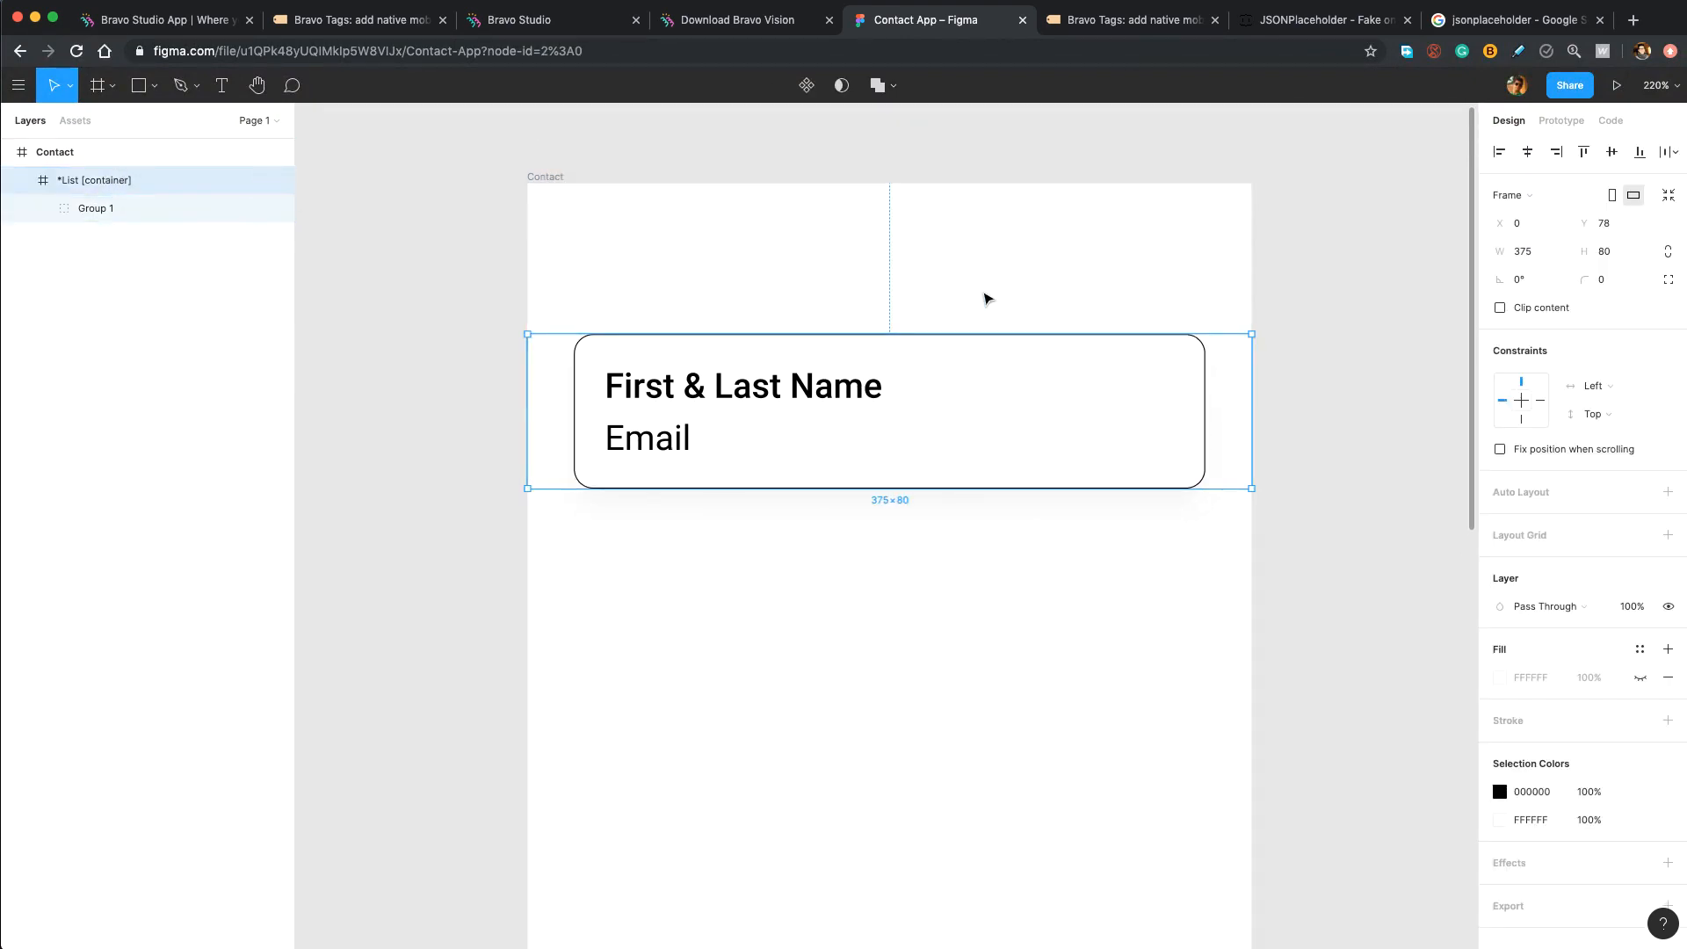
{"action": "left_click_drag", "start_coordinate": [884, 334], "coordinate": [888, 308]}
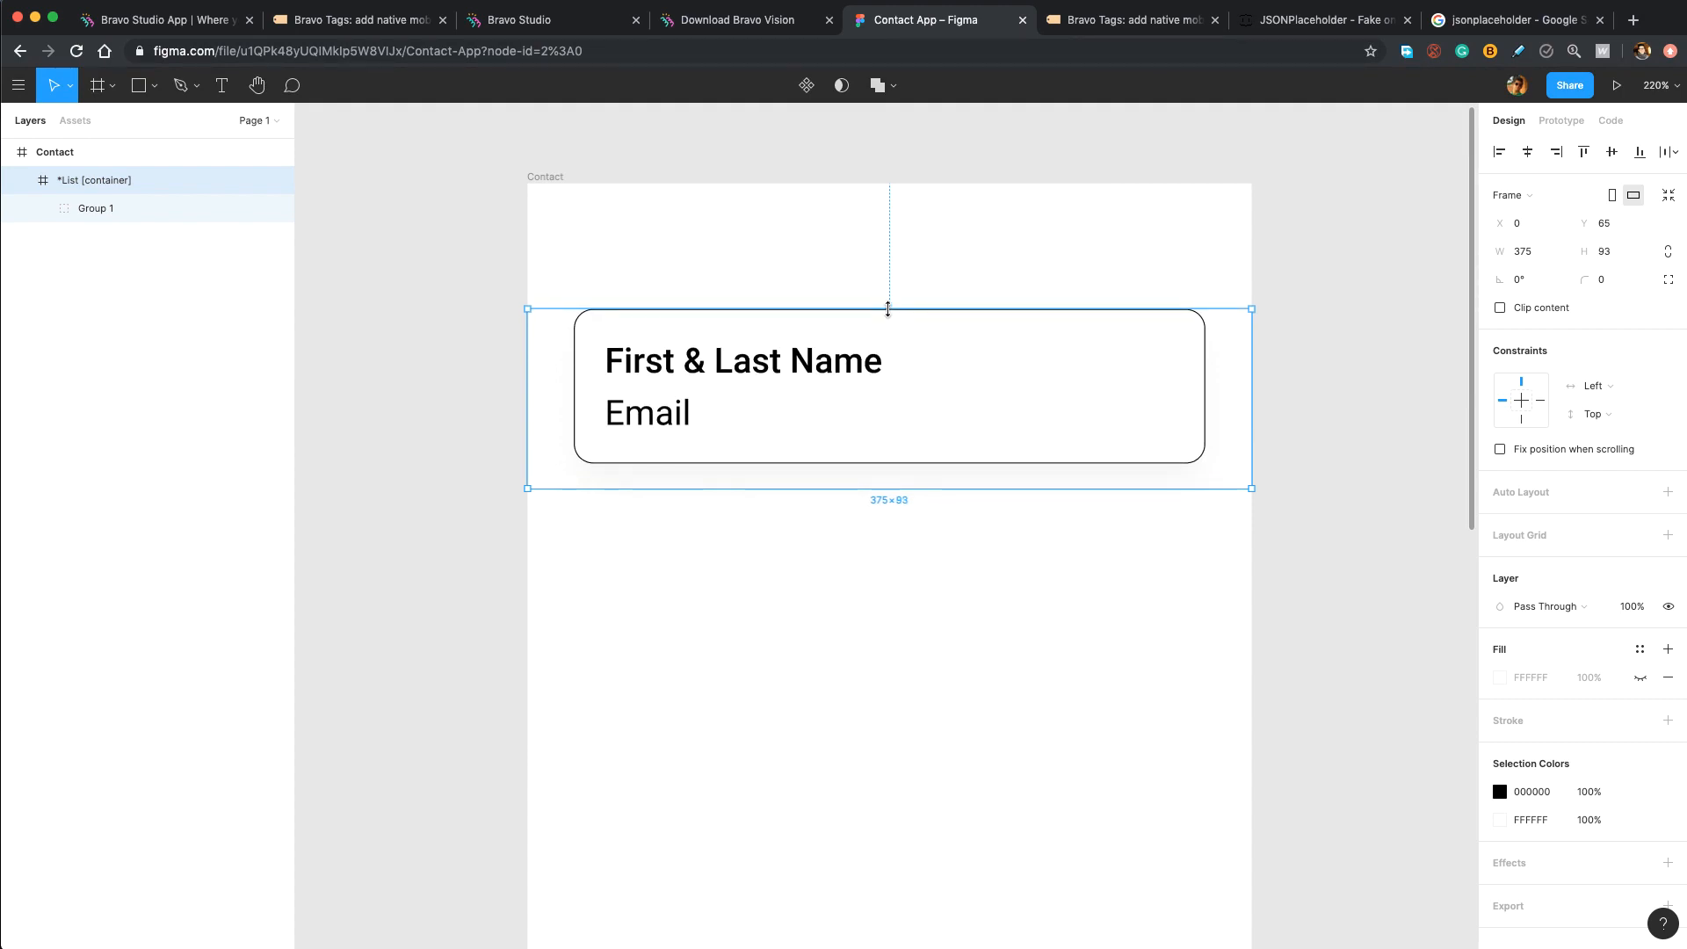
{"action": "left_click", "coordinate": [782, 291]}
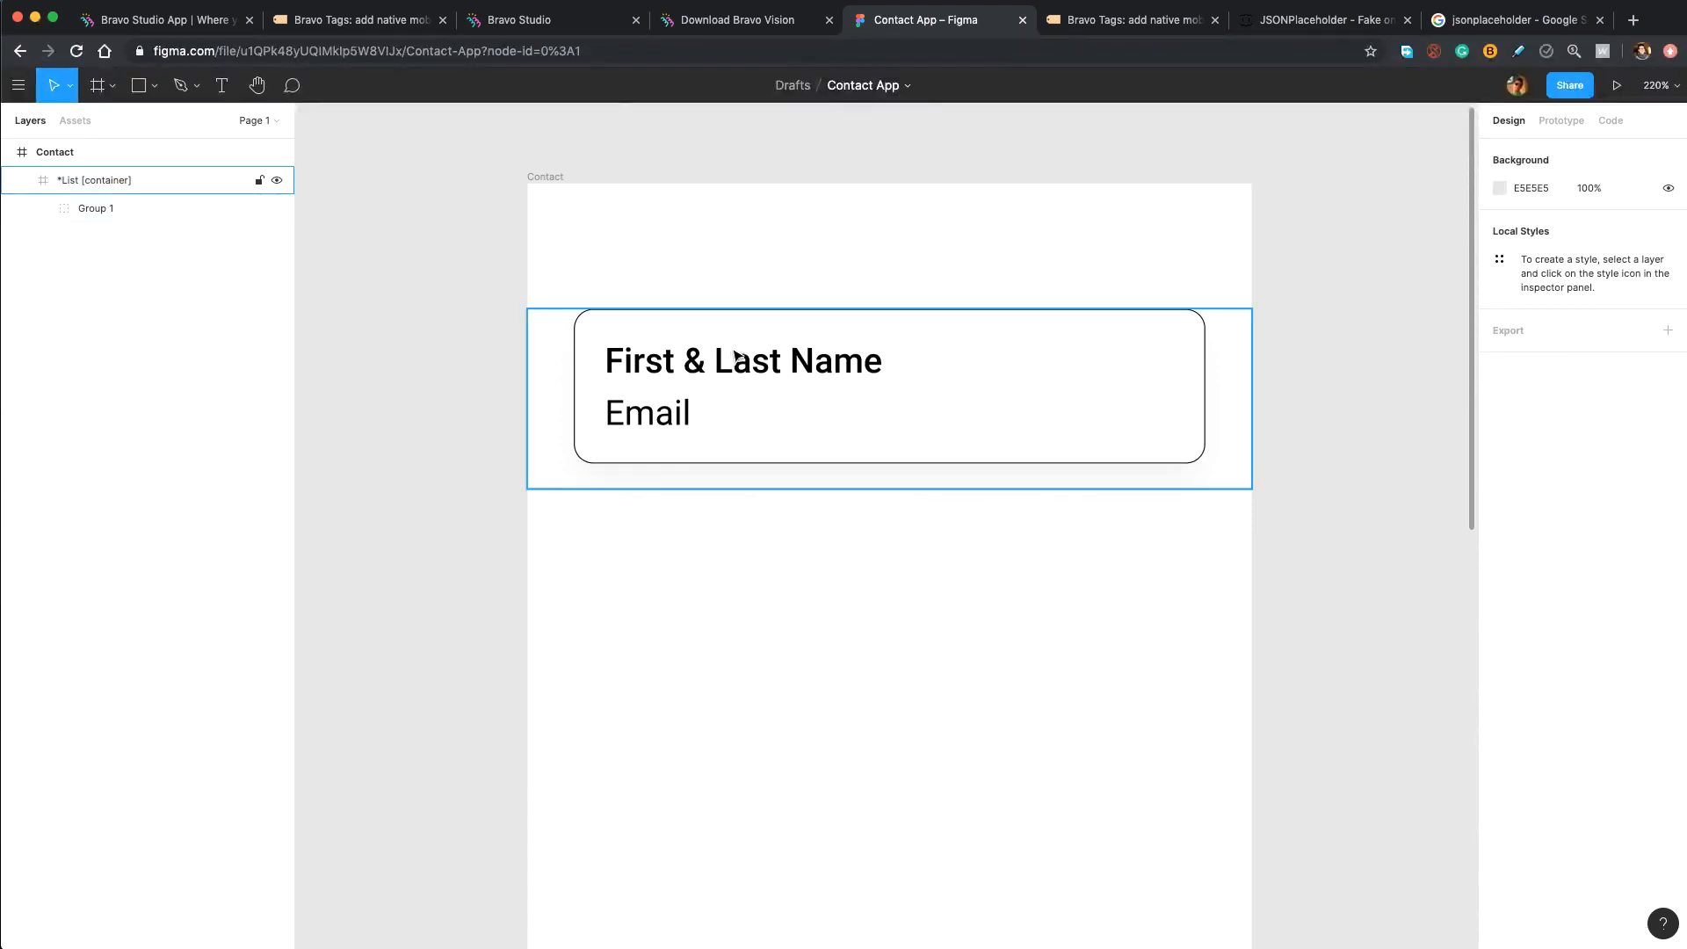
- Copy the Contact App file's share link and import the design into Bravo Studio with it
{"action": "left_click", "coordinate": [1570, 85]}
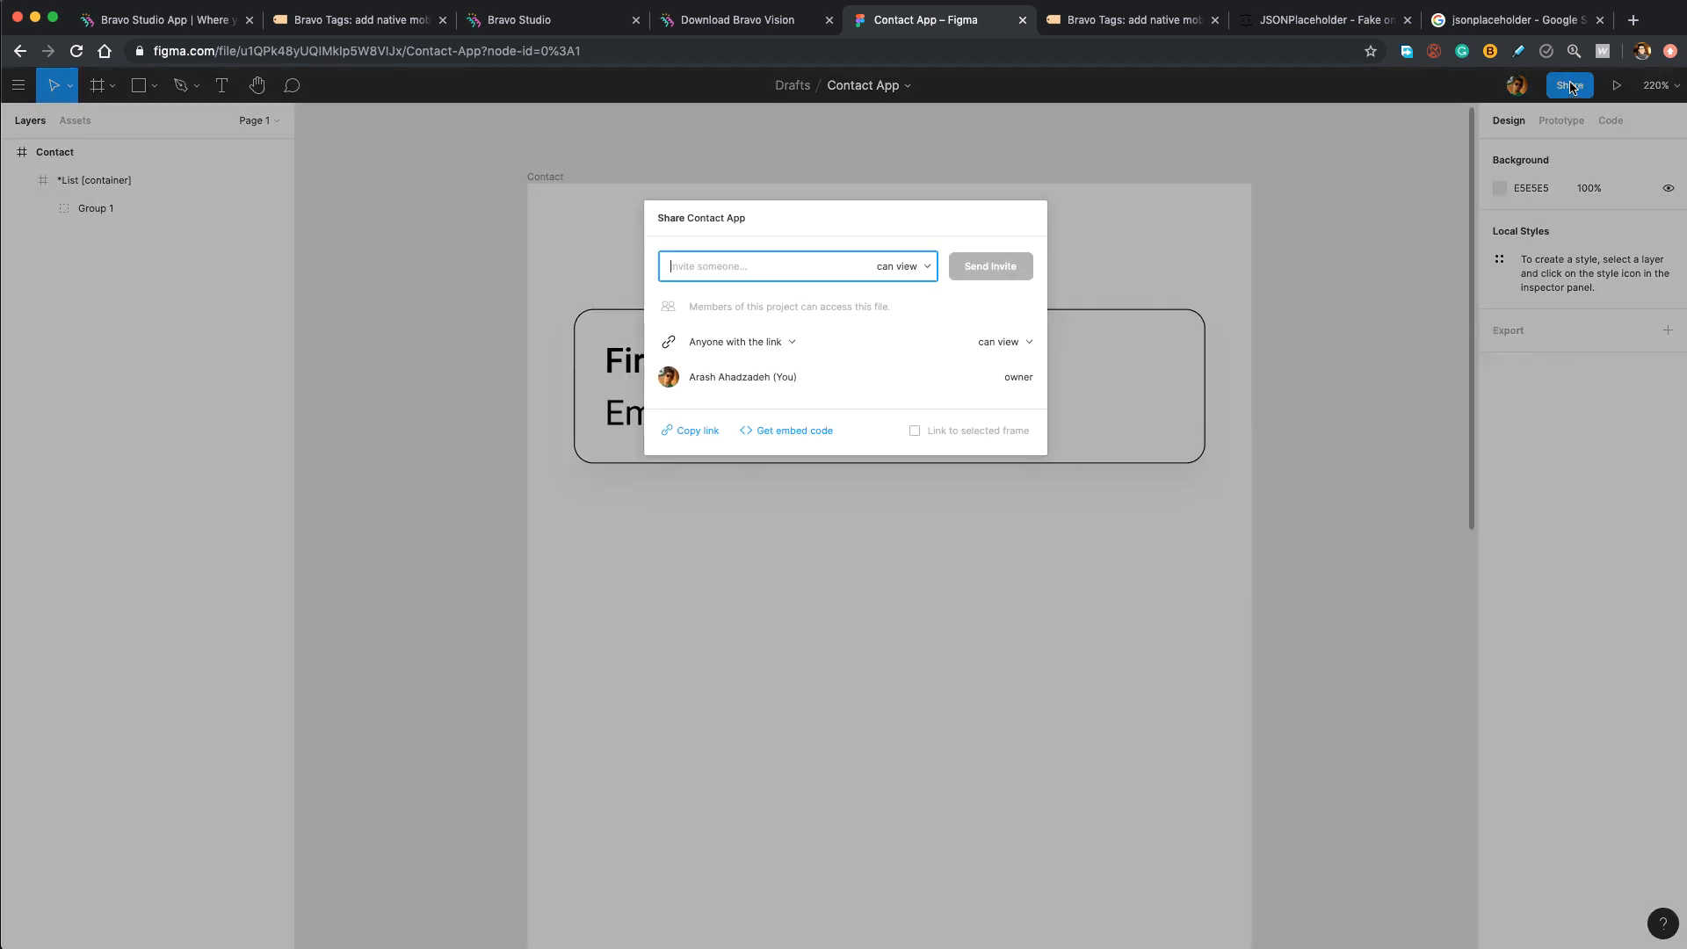
{"action": "left_click", "coordinate": [713, 433]}
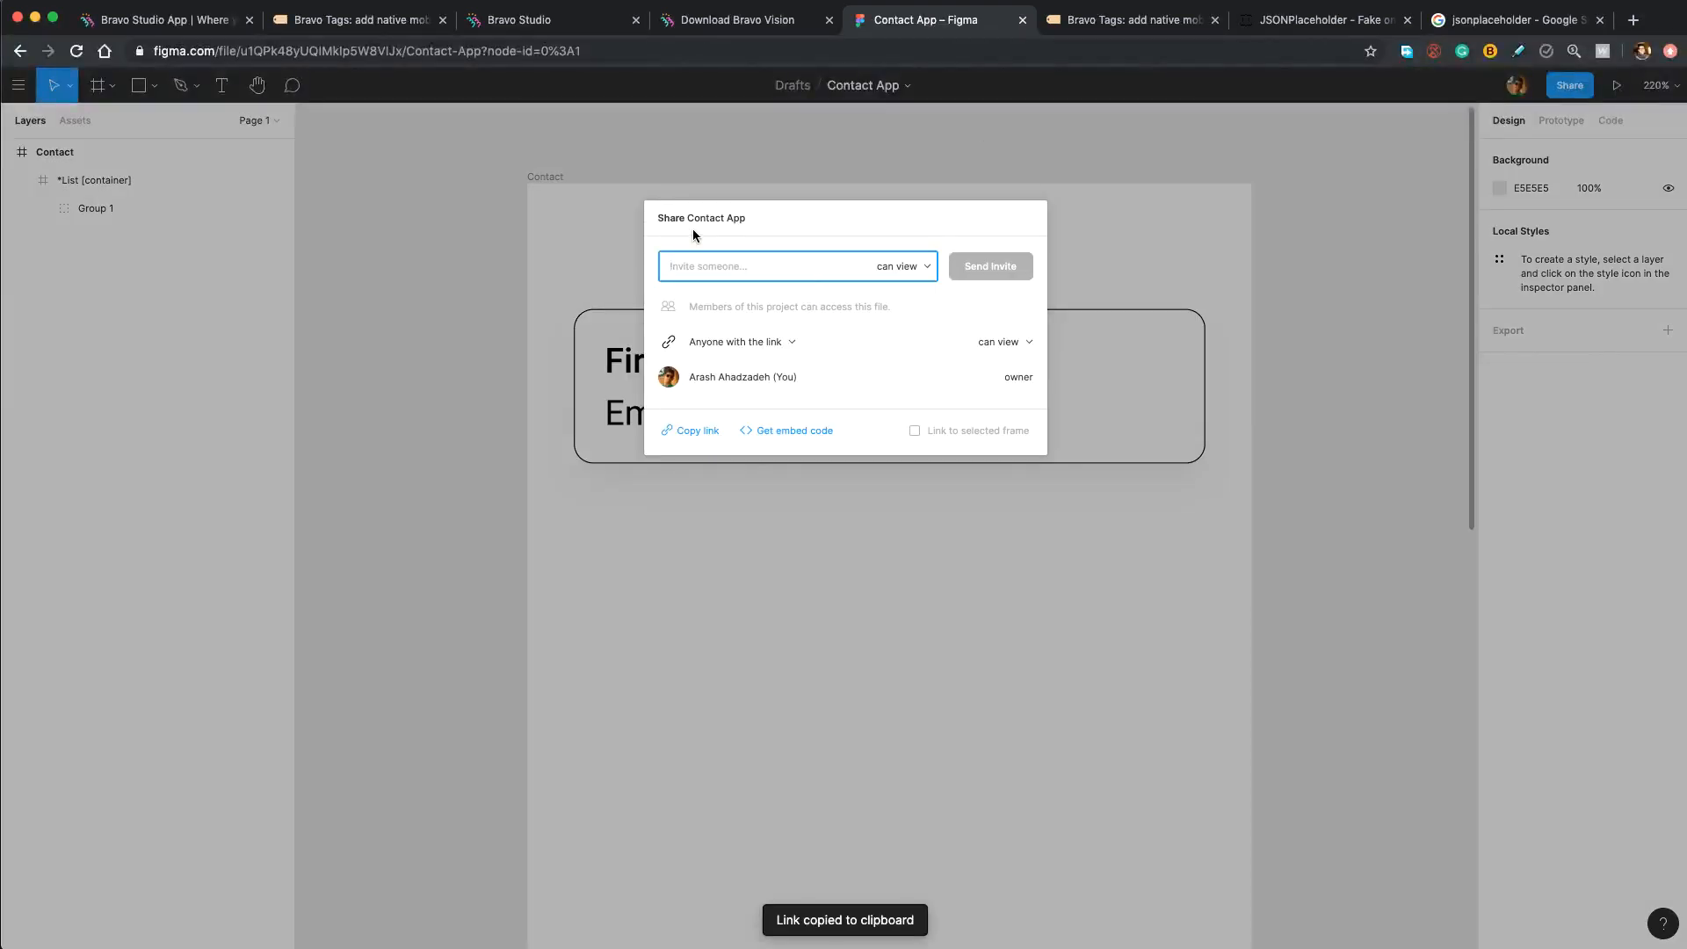
{"action": "left_click", "coordinate": [556, 18]}
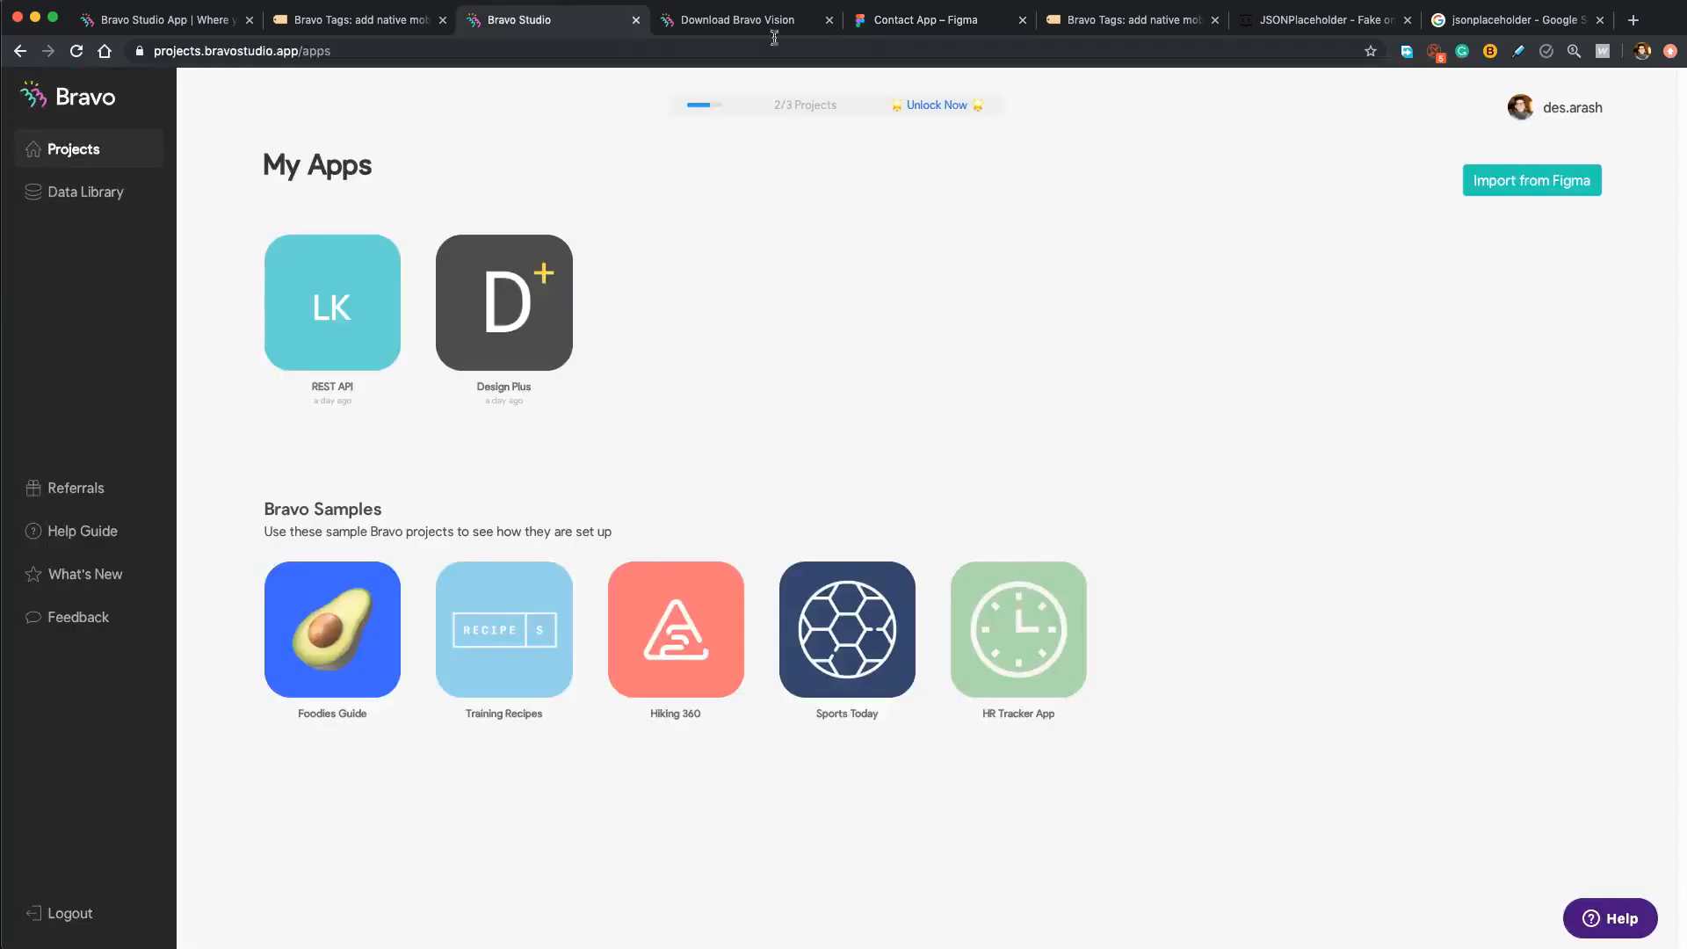
{"action": "left_click", "coordinate": [1575, 188]}
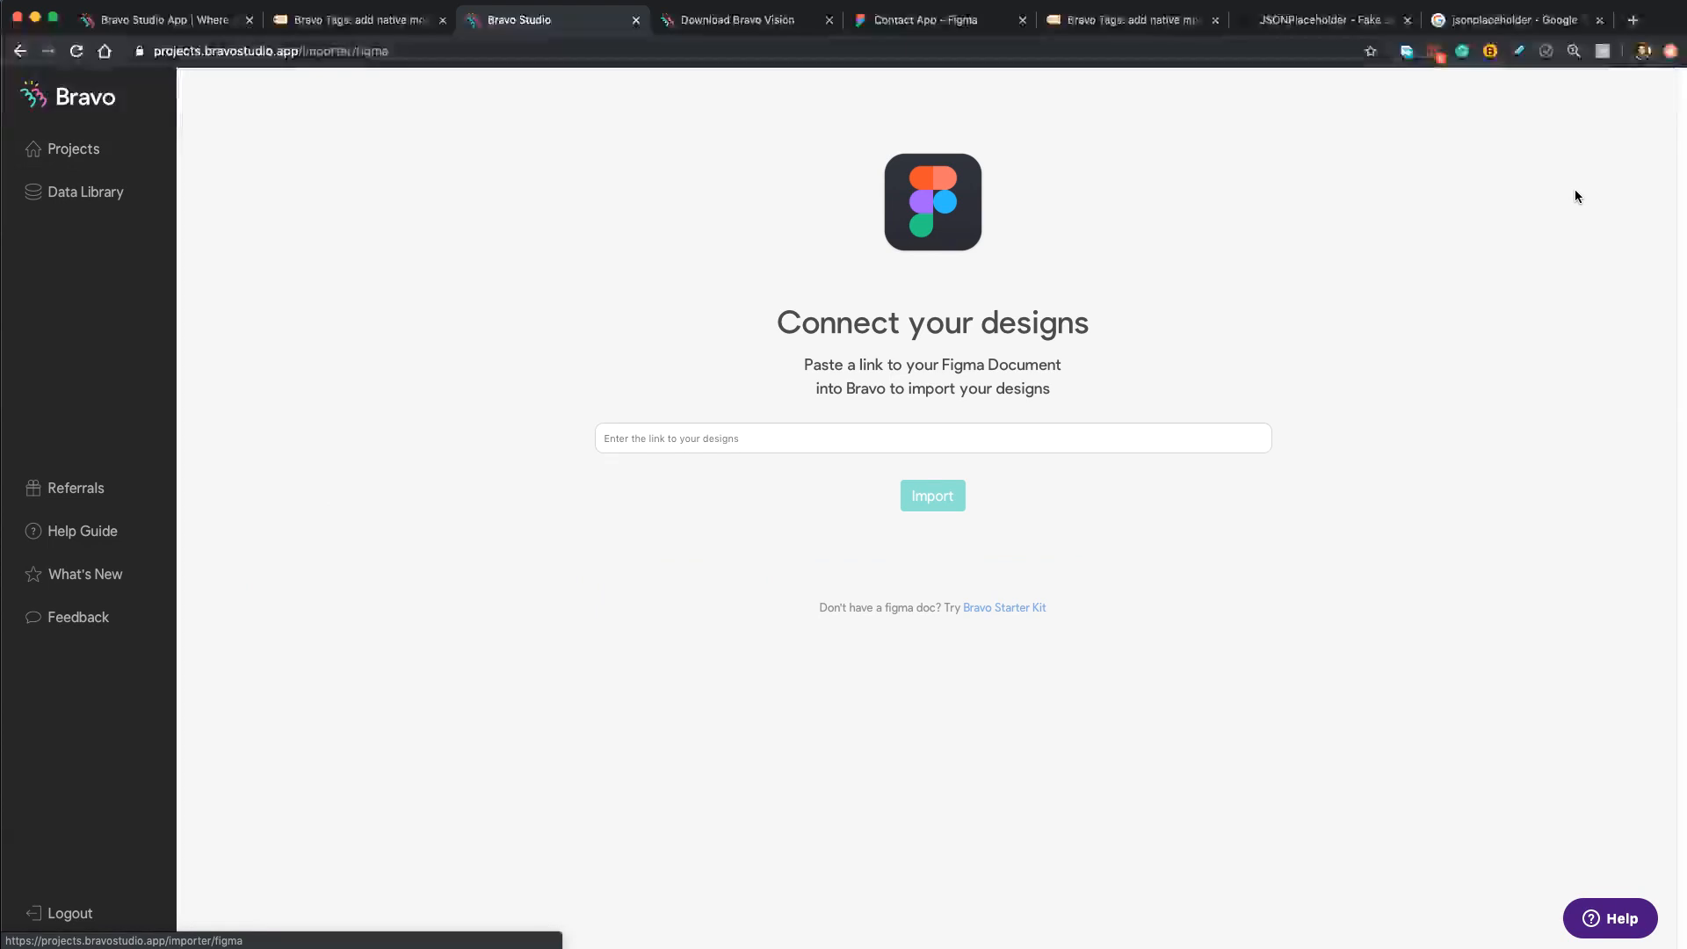
{"action": "left_click", "coordinate": [1121, 440]}
{"action": "key", "text": "super+v"}
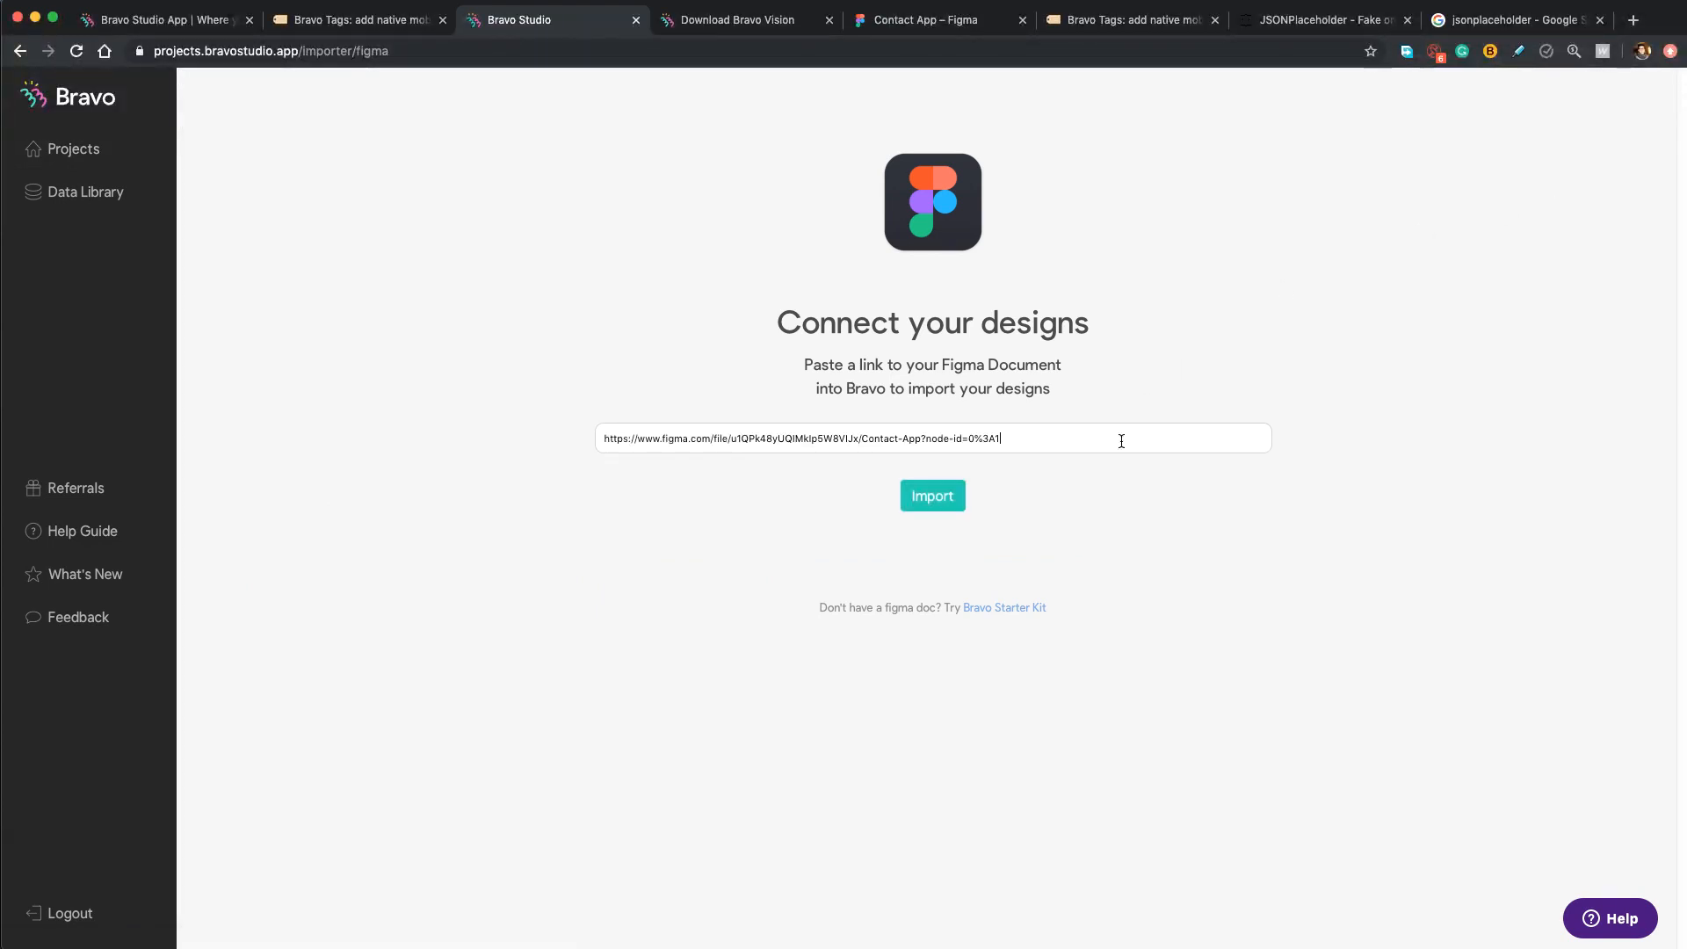
{"action": "left_click", "coordinate": [923, 494]}
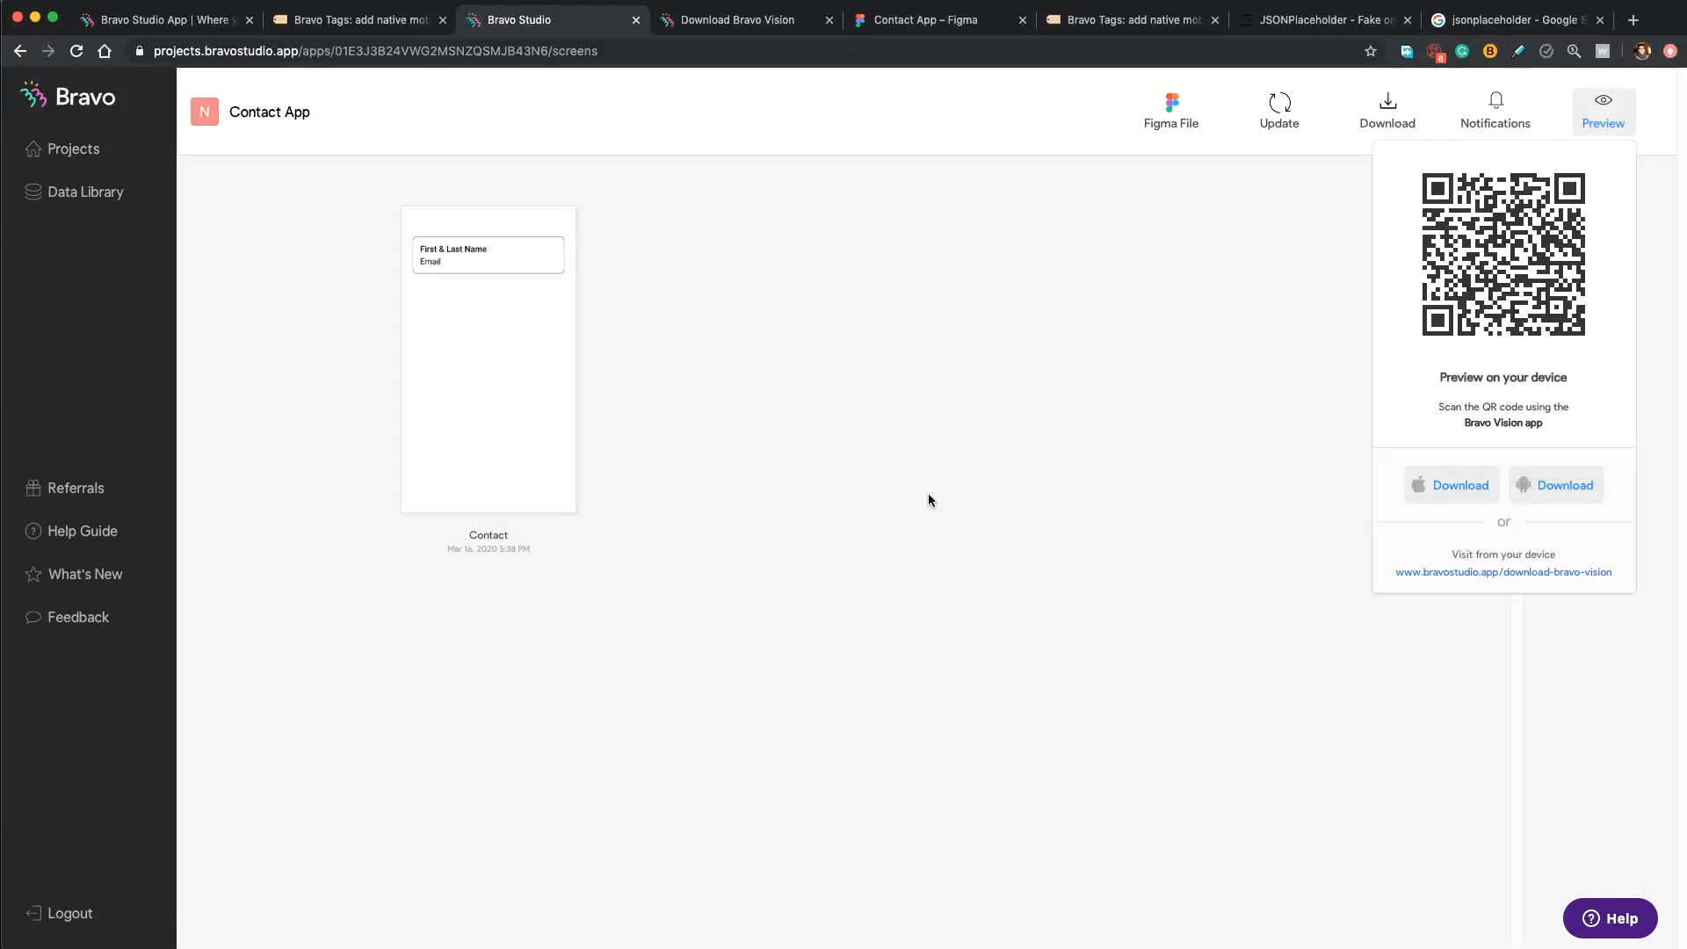
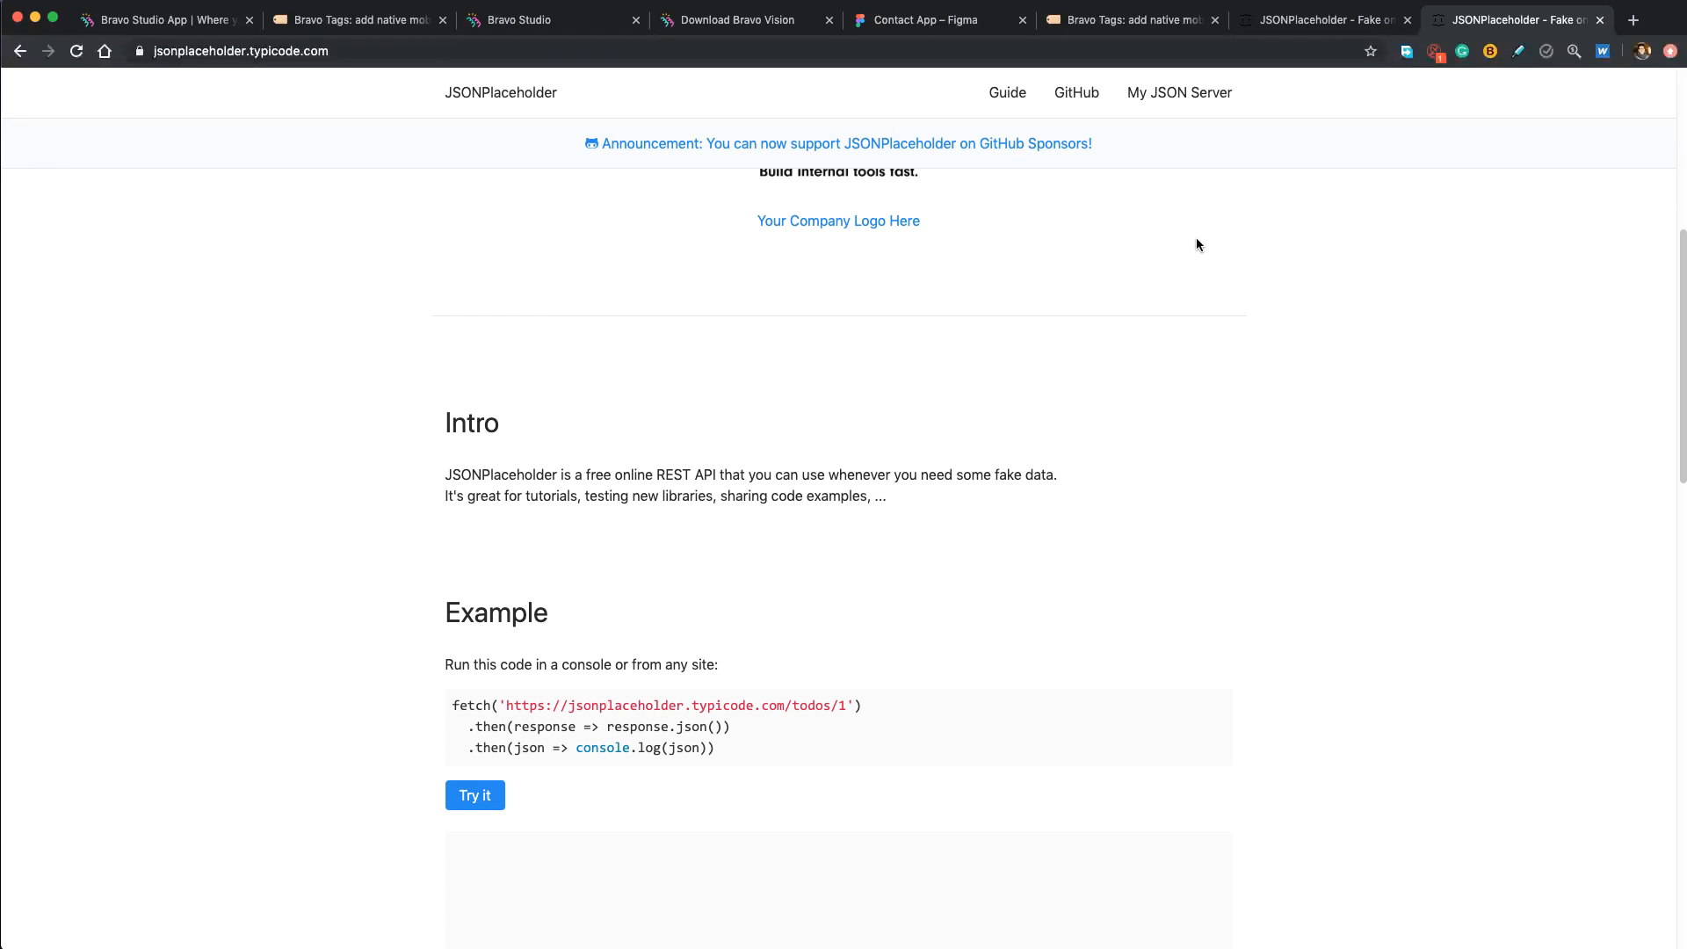
- Open JSONPlaceholder's /users resource, look over its user records and copy the page URL
{"action": "scroll", "coordinate": [1246, 272], "scroll_direction": "down", "scroll_amount": 8}
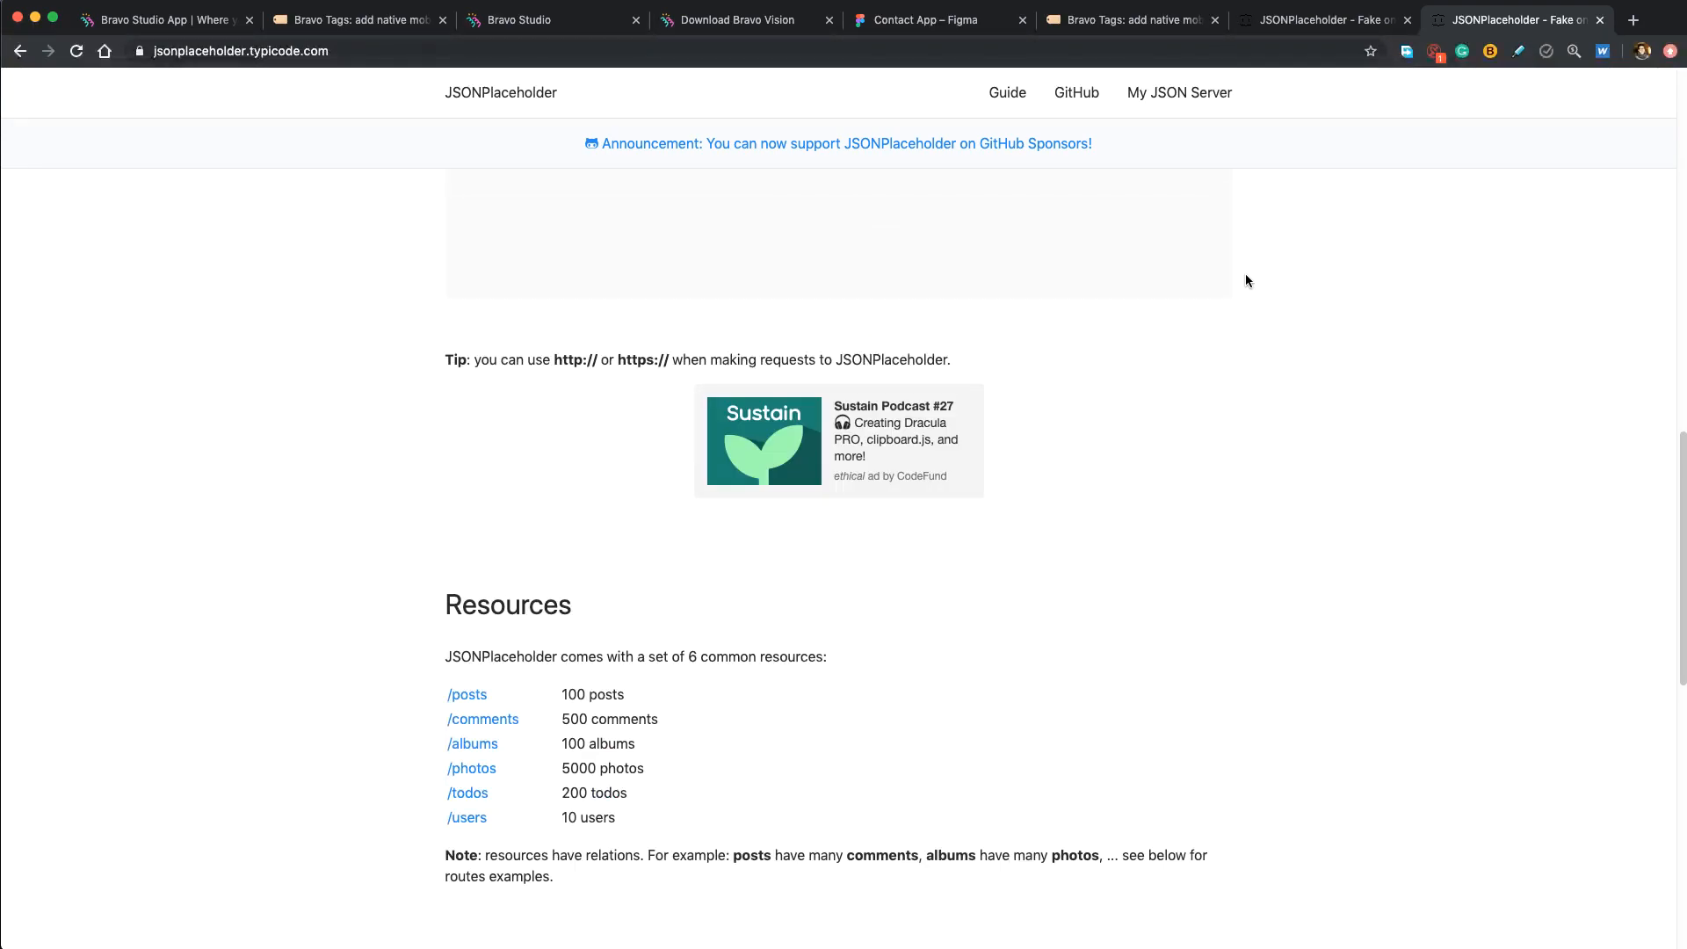
{"action": "scroll", "coordinate": [1246, 272], "scroll_direction": "down", "scroll_amount": 3}
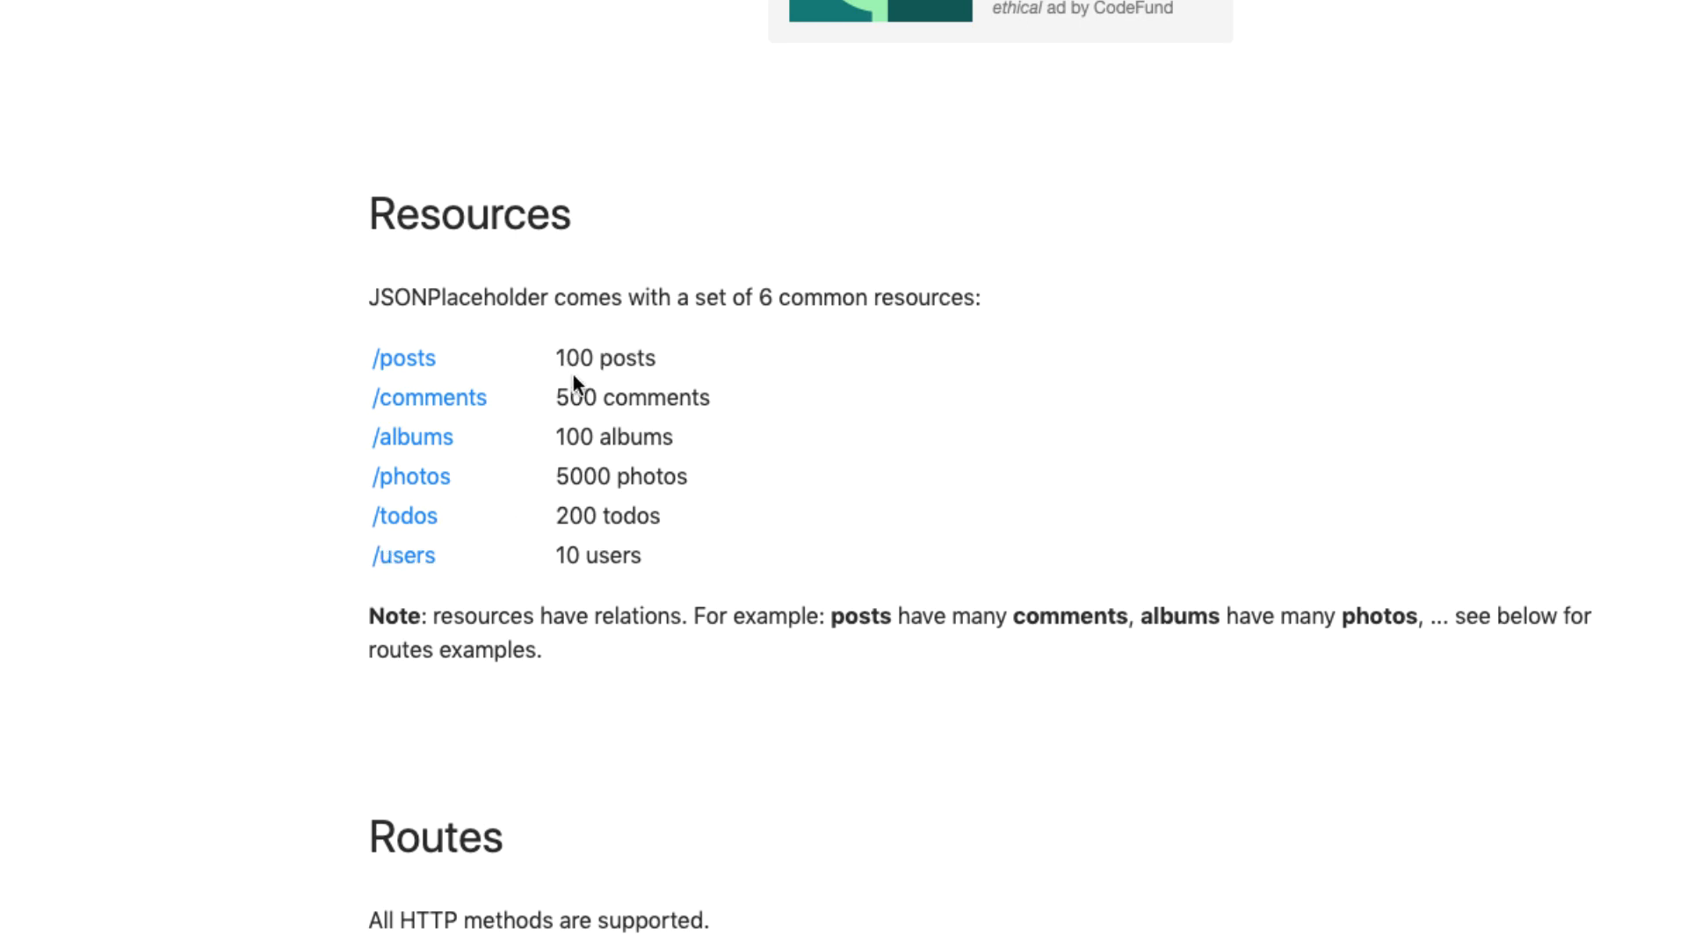
{"action": "left_click", "coordinate": [406, 563]}
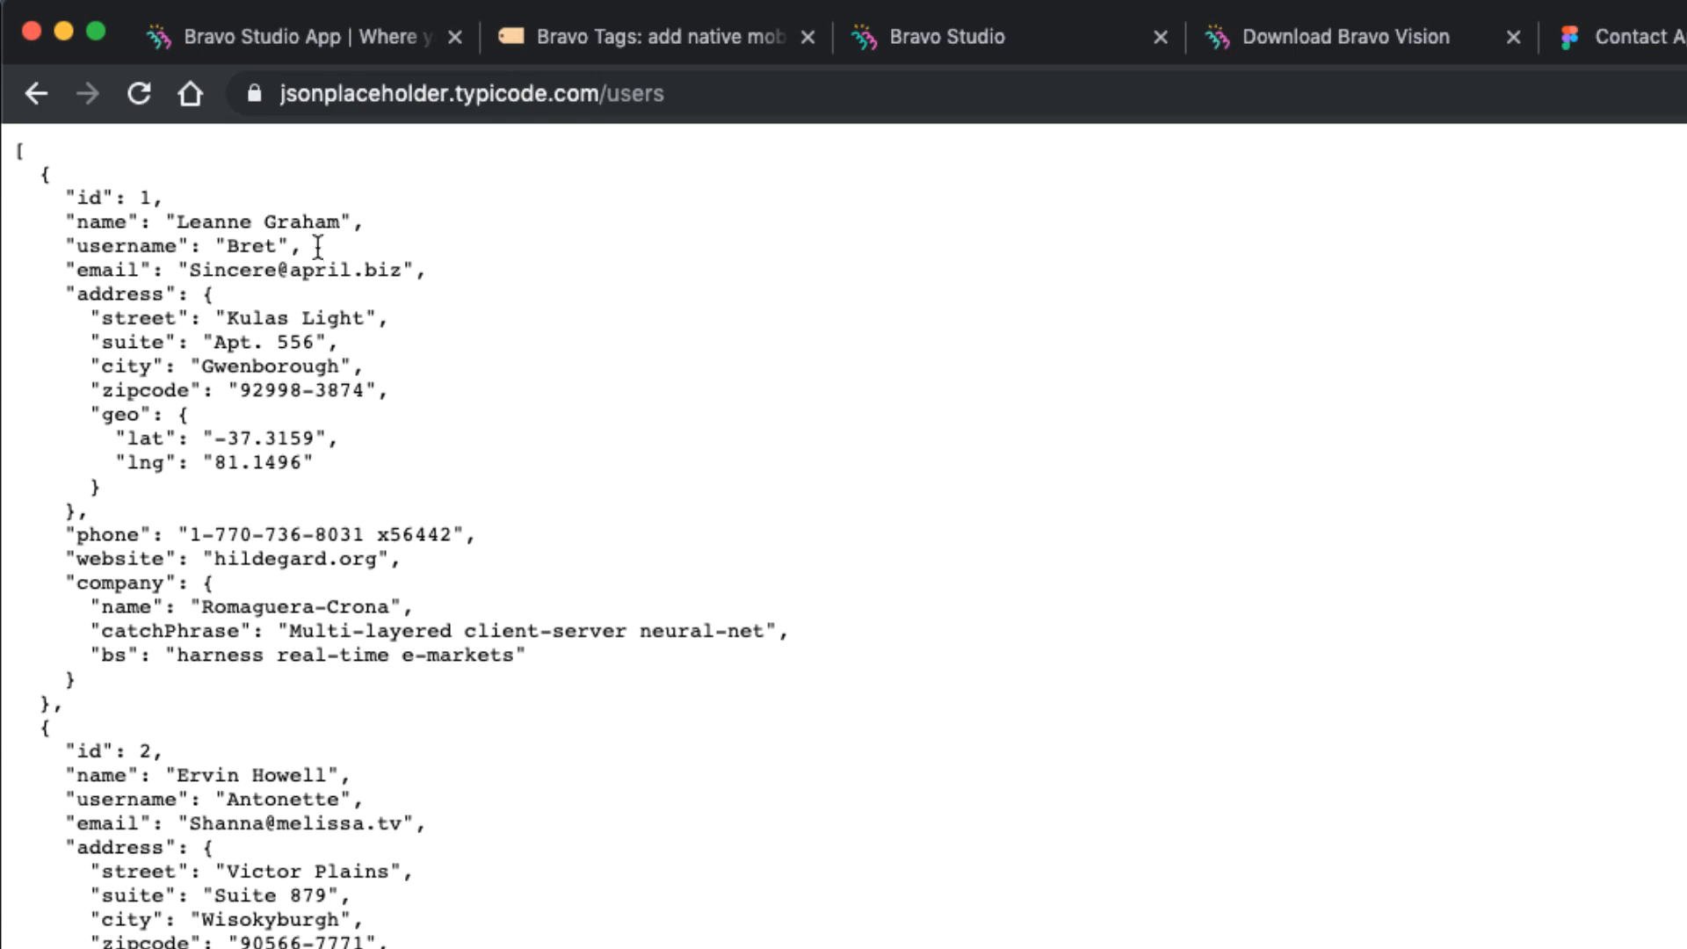
{"action": "scroll", "coordinate": [392, 346], "scroll_direction": "down", "scroll_amount": 3}
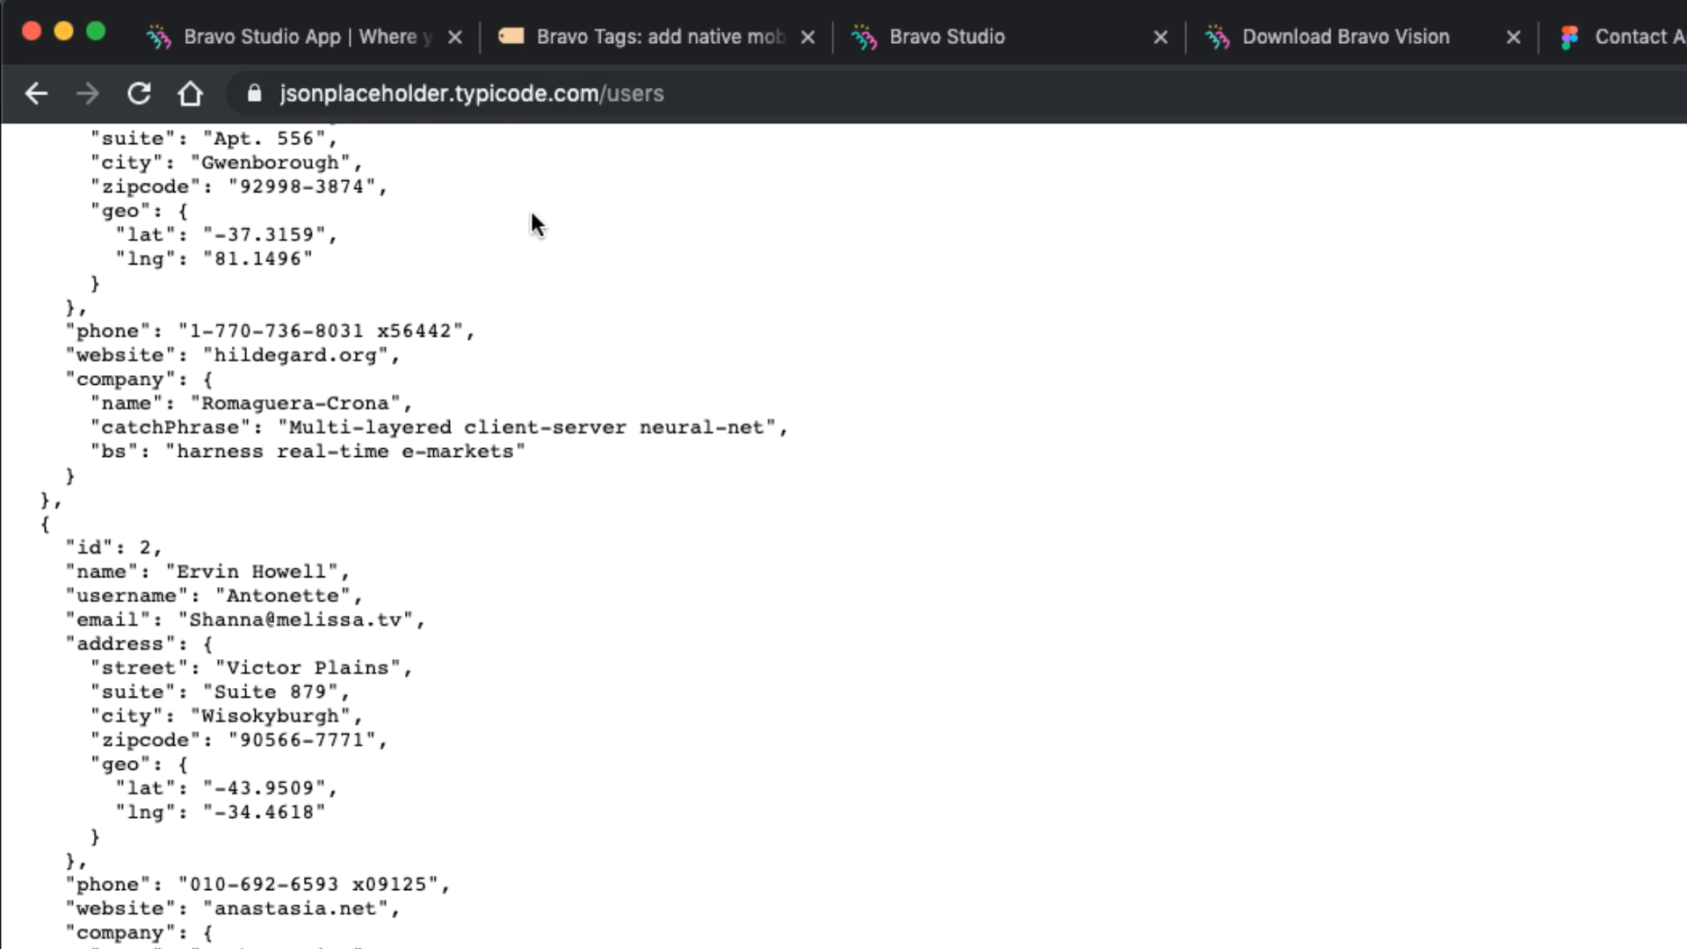
{"action": "scroll", "coordinate": [531, 215], "scroll_direction": "up", "scroll_amount": 3}
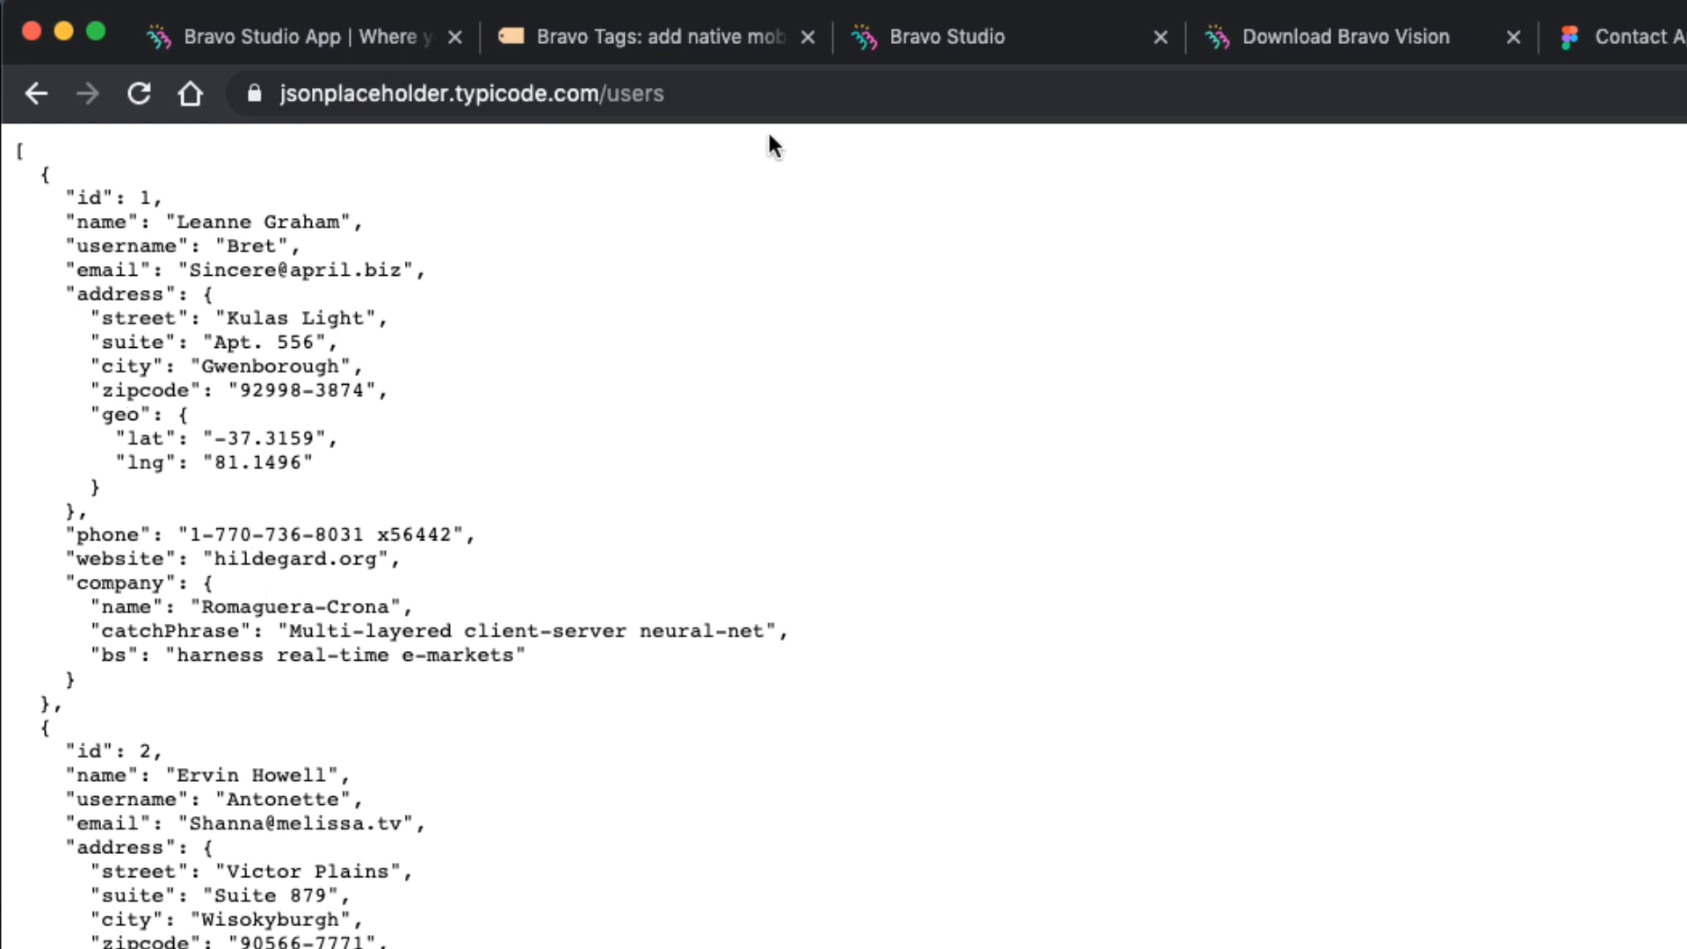
{"action": "left_click", "coordinate": [712, 94]}
{"action": "key", "text": "ctrl+c"}
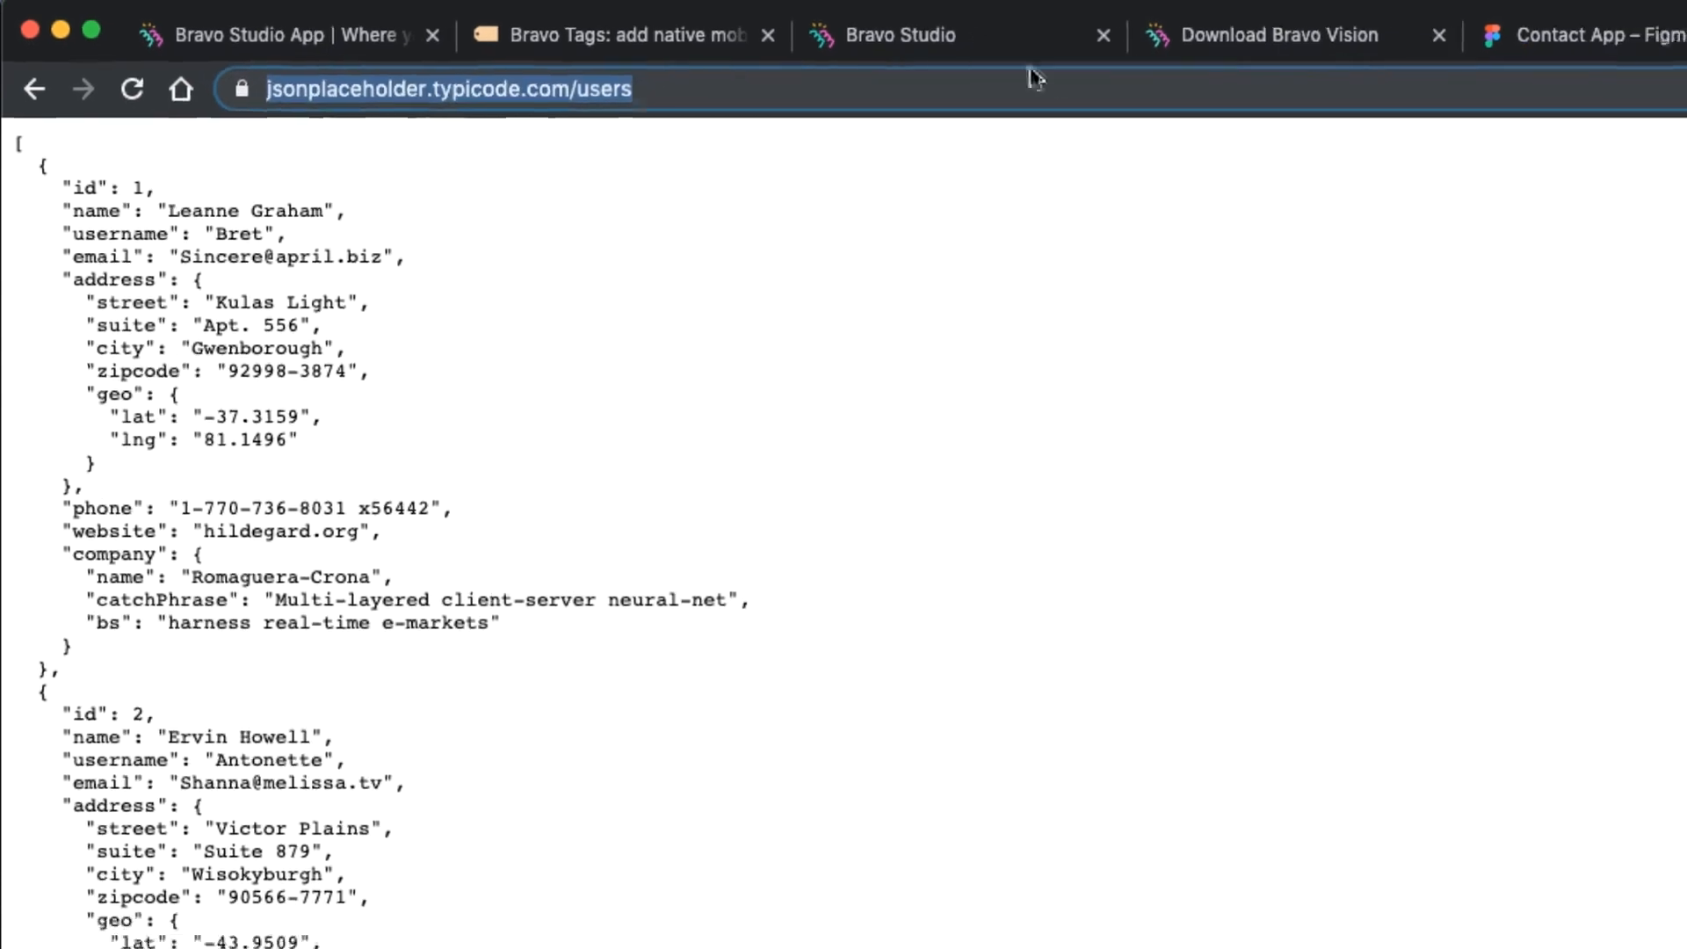
- Switch to Bravo Studio and create a data collection with both name and description set to "Contact App"
{"action": "left_click", "coordinate": [884, 36]}
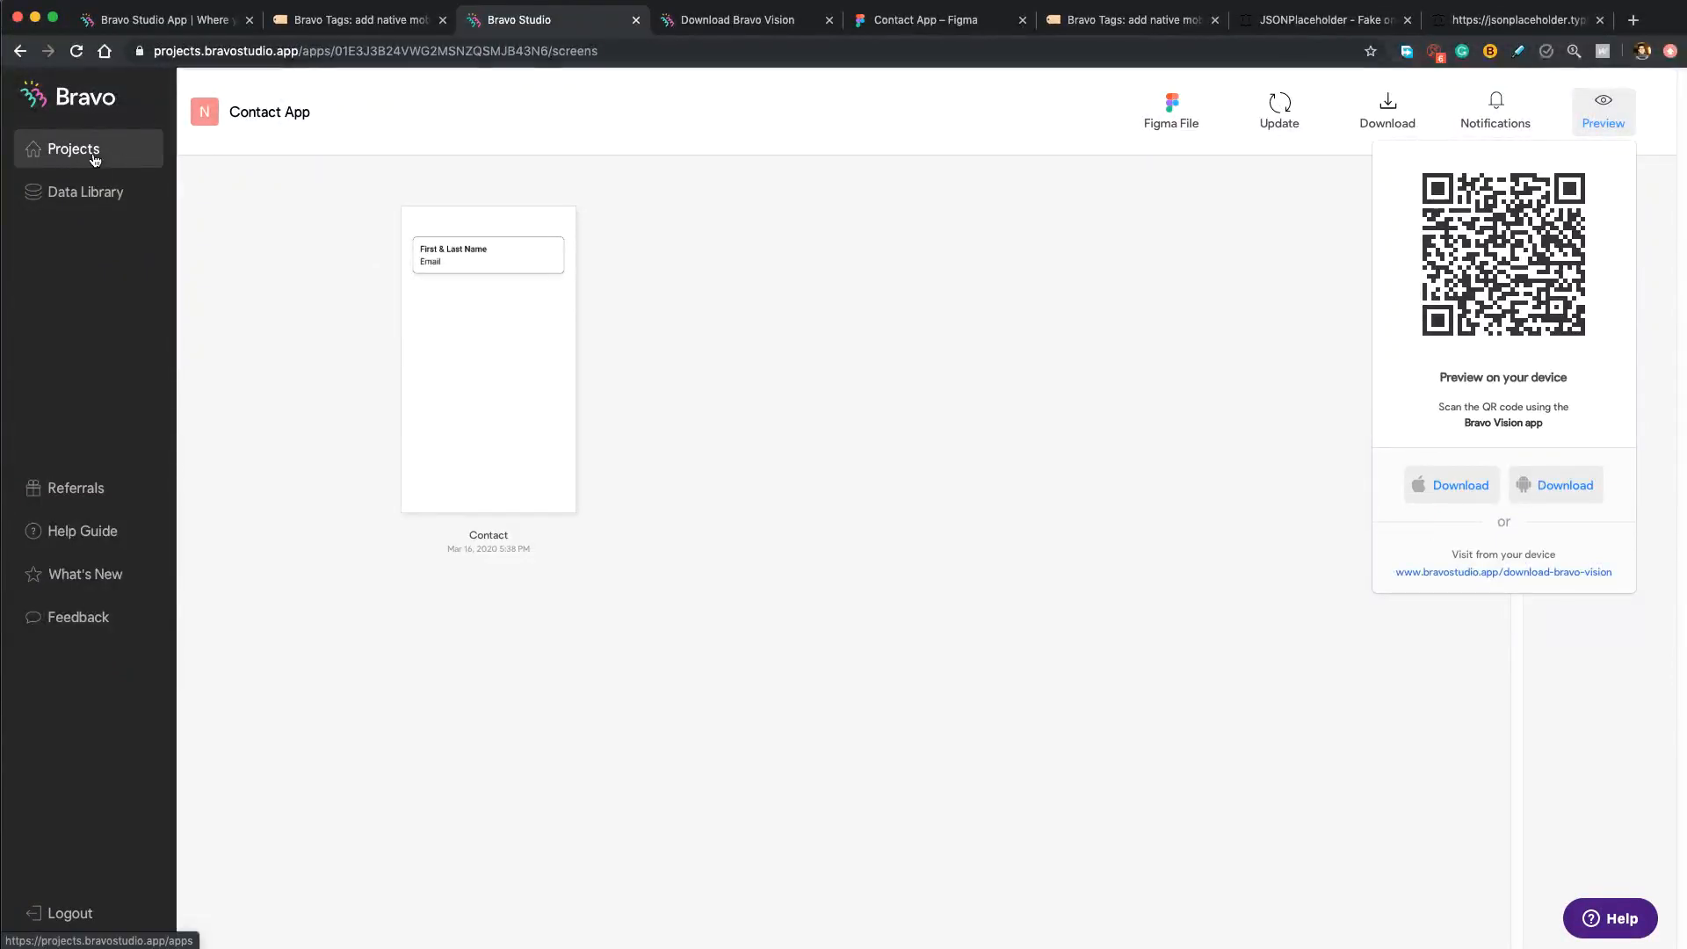
{"action": "left_click", "coordinate": [108, 201]}
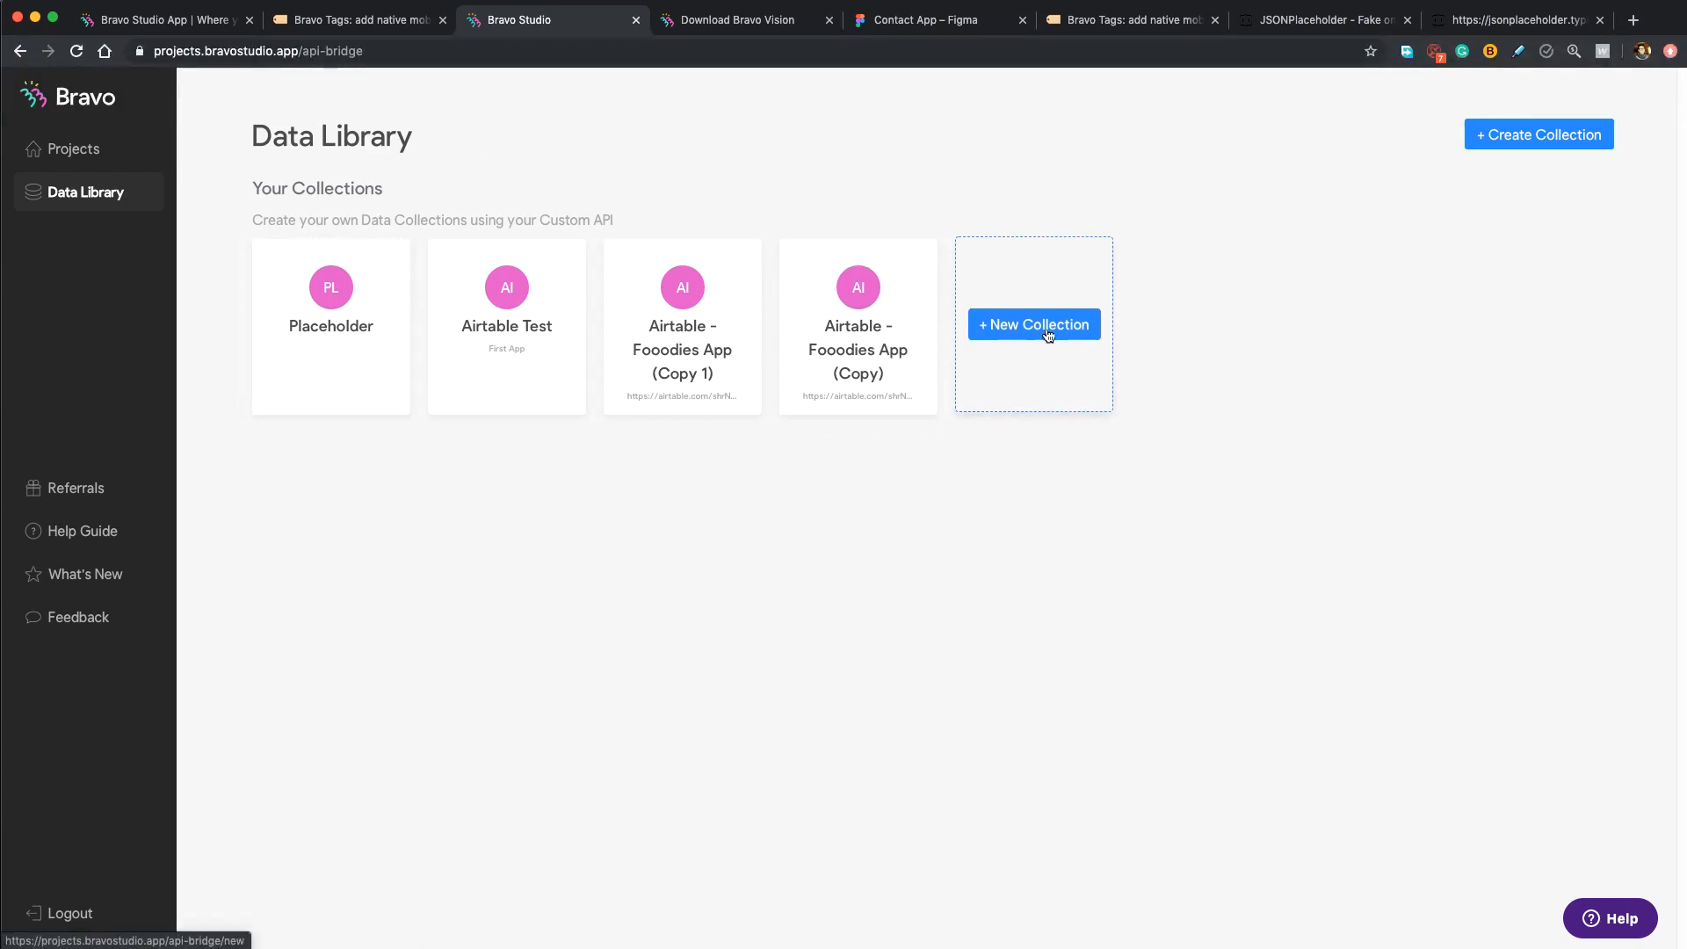
{"action": "left_click", "coordinate": [1047, 333]}
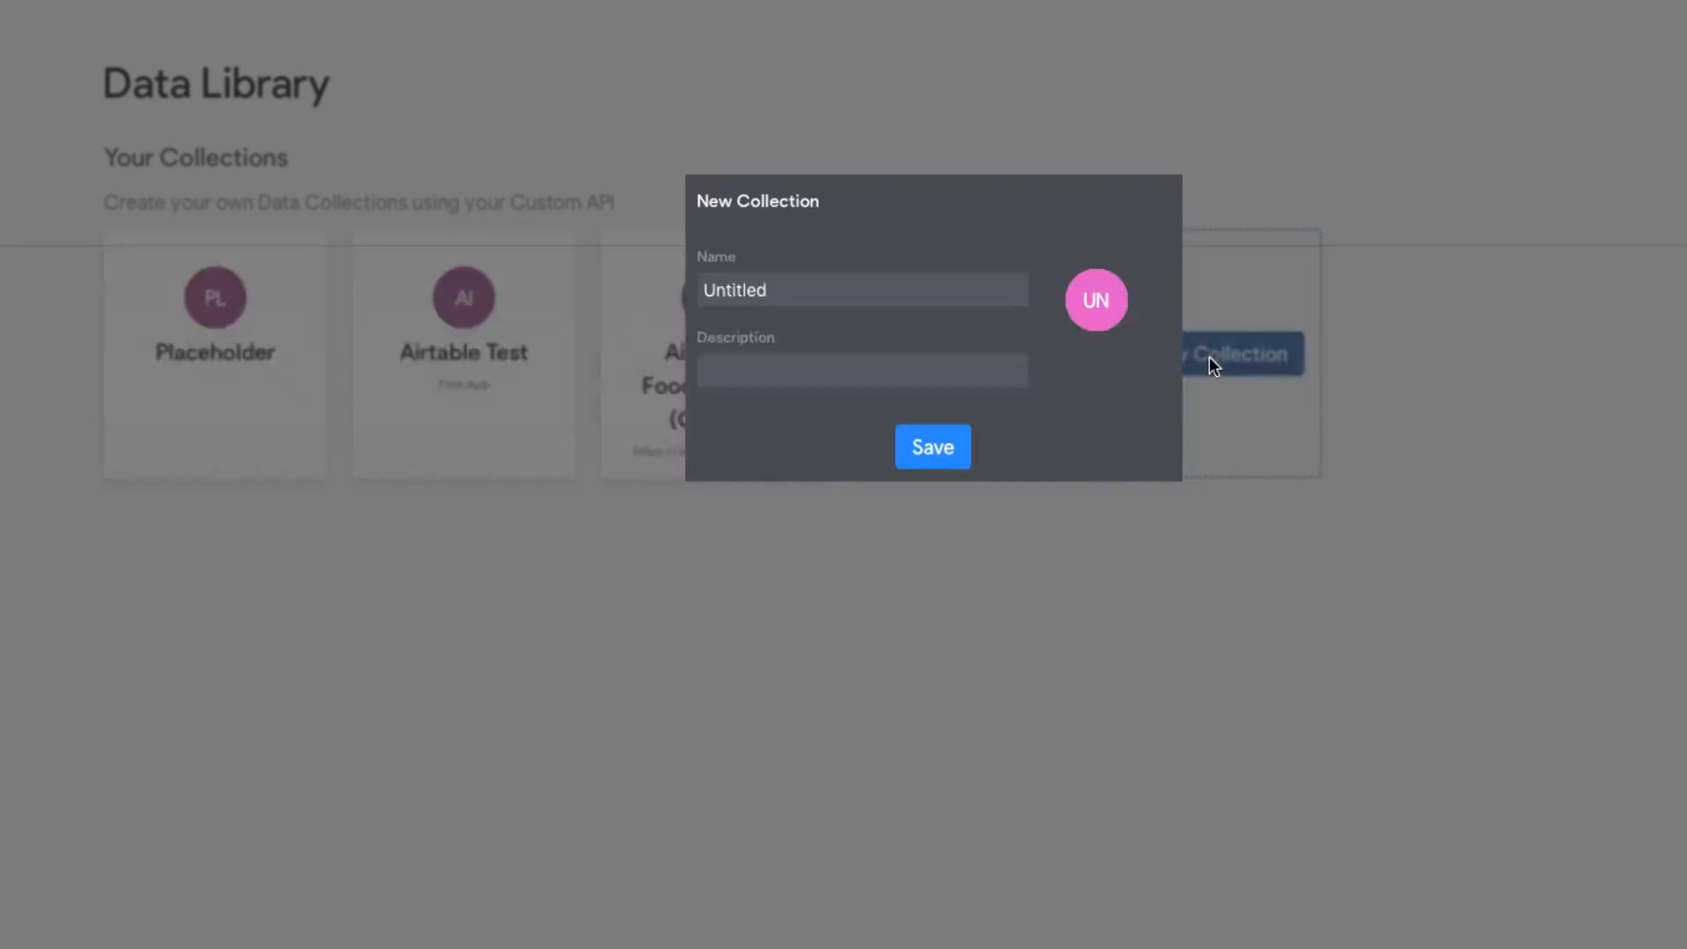
{"action": "triple_click", "coordinate": [920, 303]}
{"action": "type", "text": "Cont"}
{"action": "type", "text": "act App"}
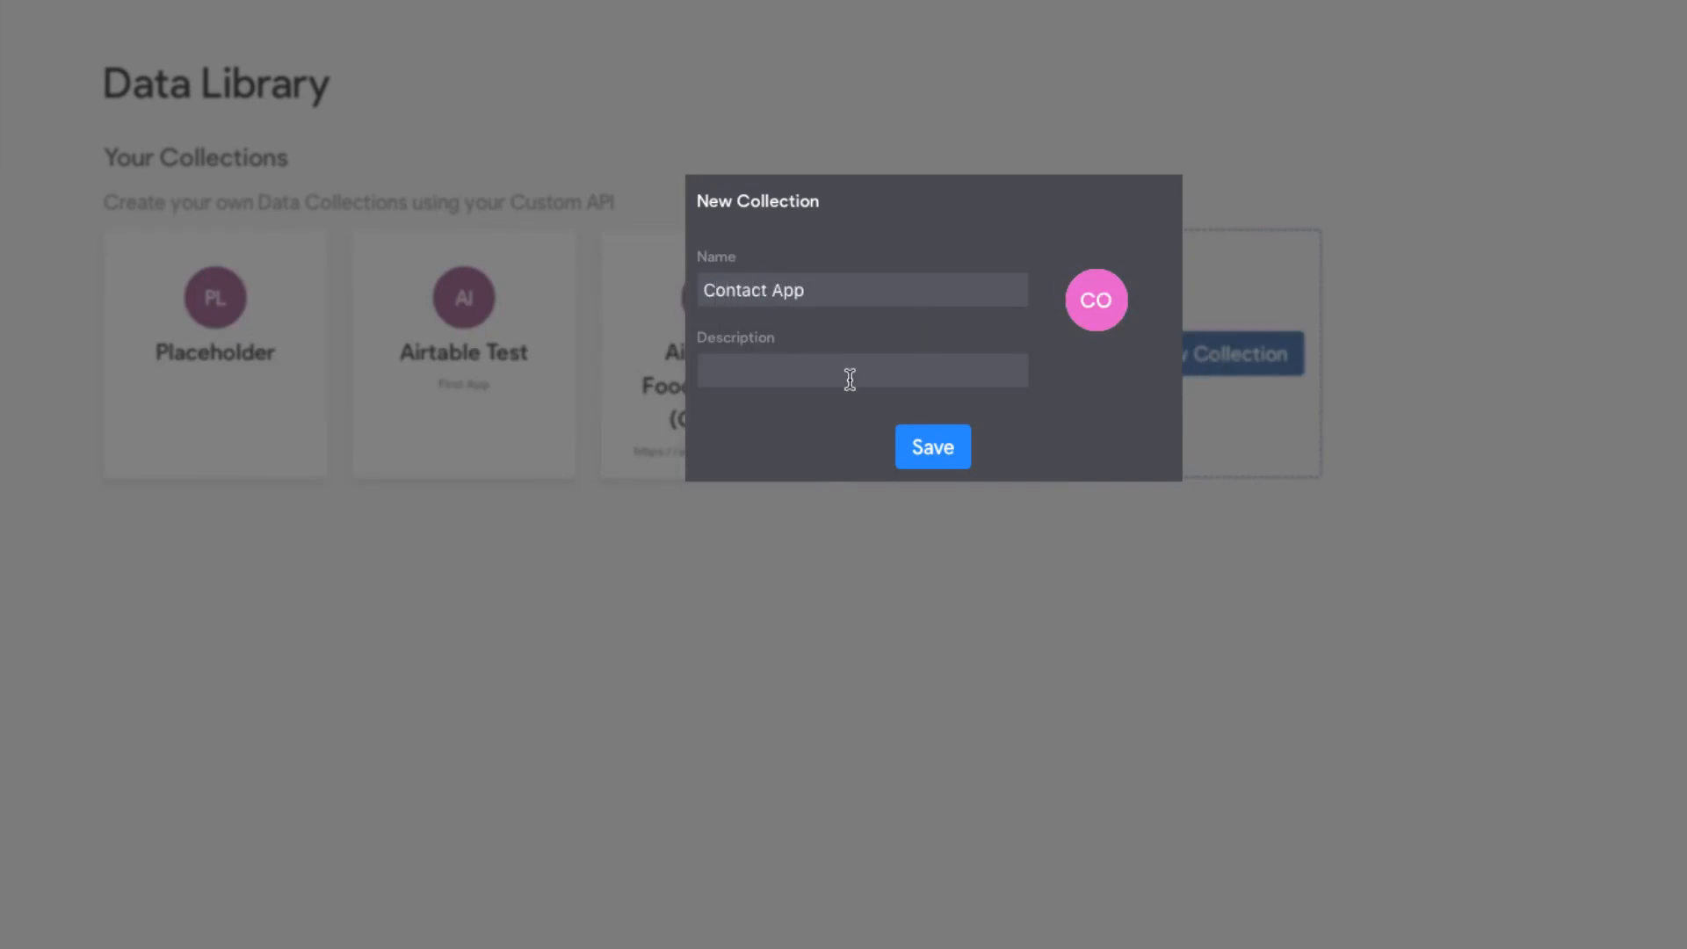
{"action": "type", "text": "Contac"}
{"action": "type", "text": "t App"}
{"action": "key", "text": "Return"}
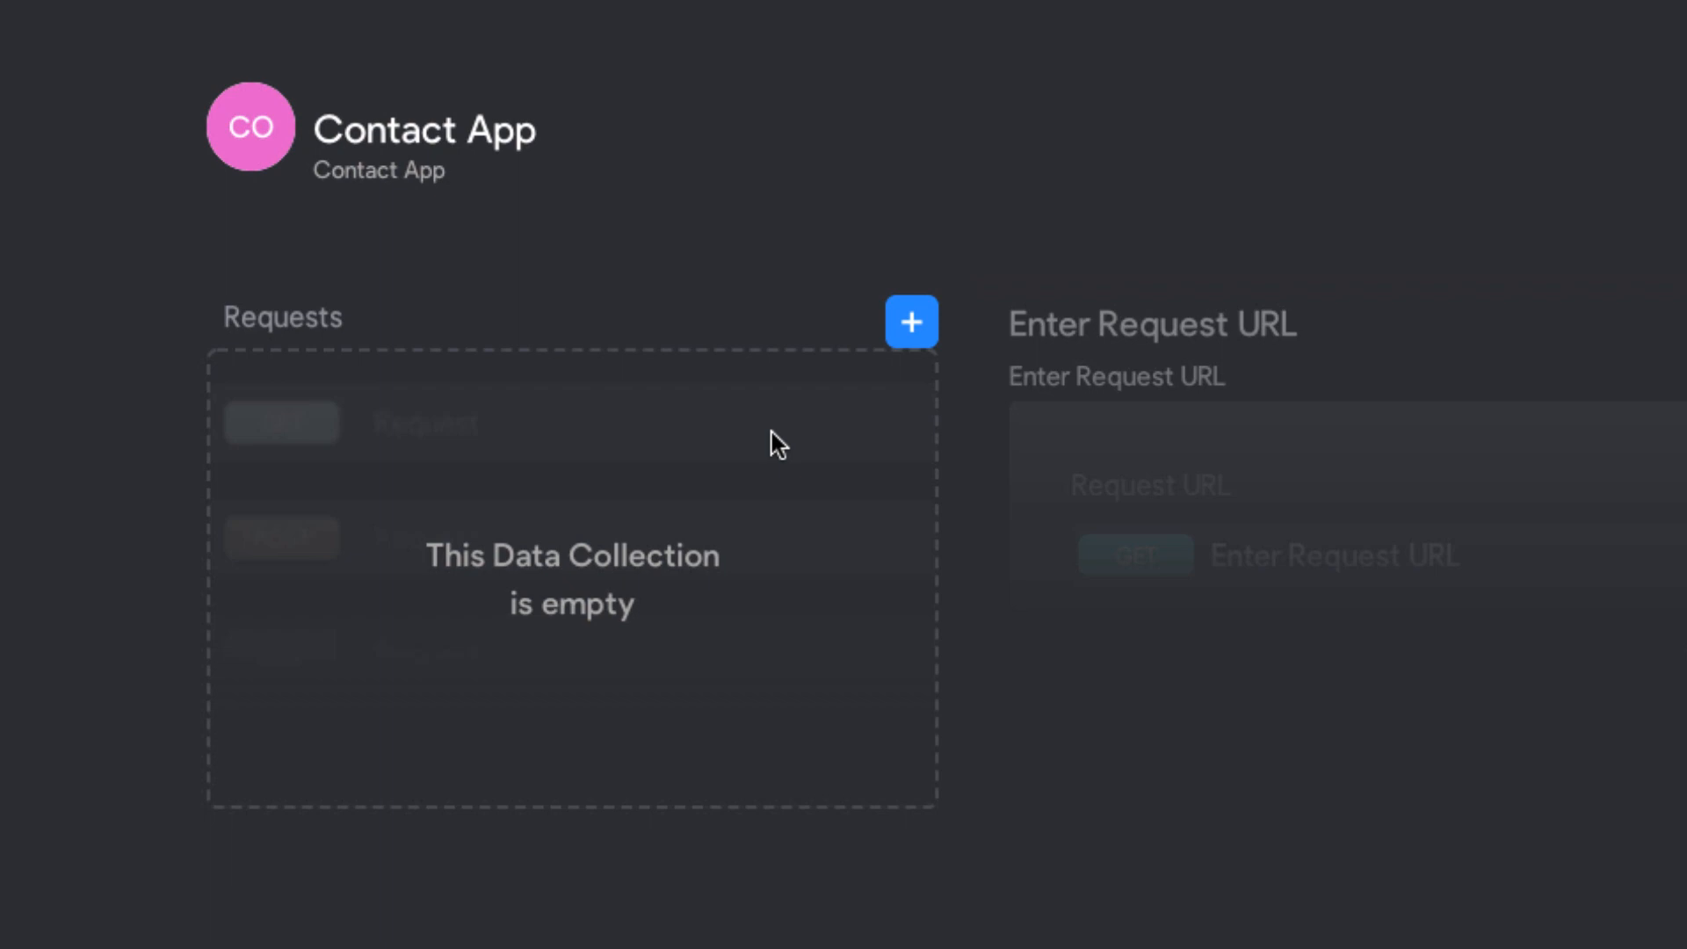
- Add a request to the Contact App collection and name it "Contact List"
{"action": "left_click", "coordinate": [913, 326]}
{"action": "double_click", "coordinate": [1081, 325]}
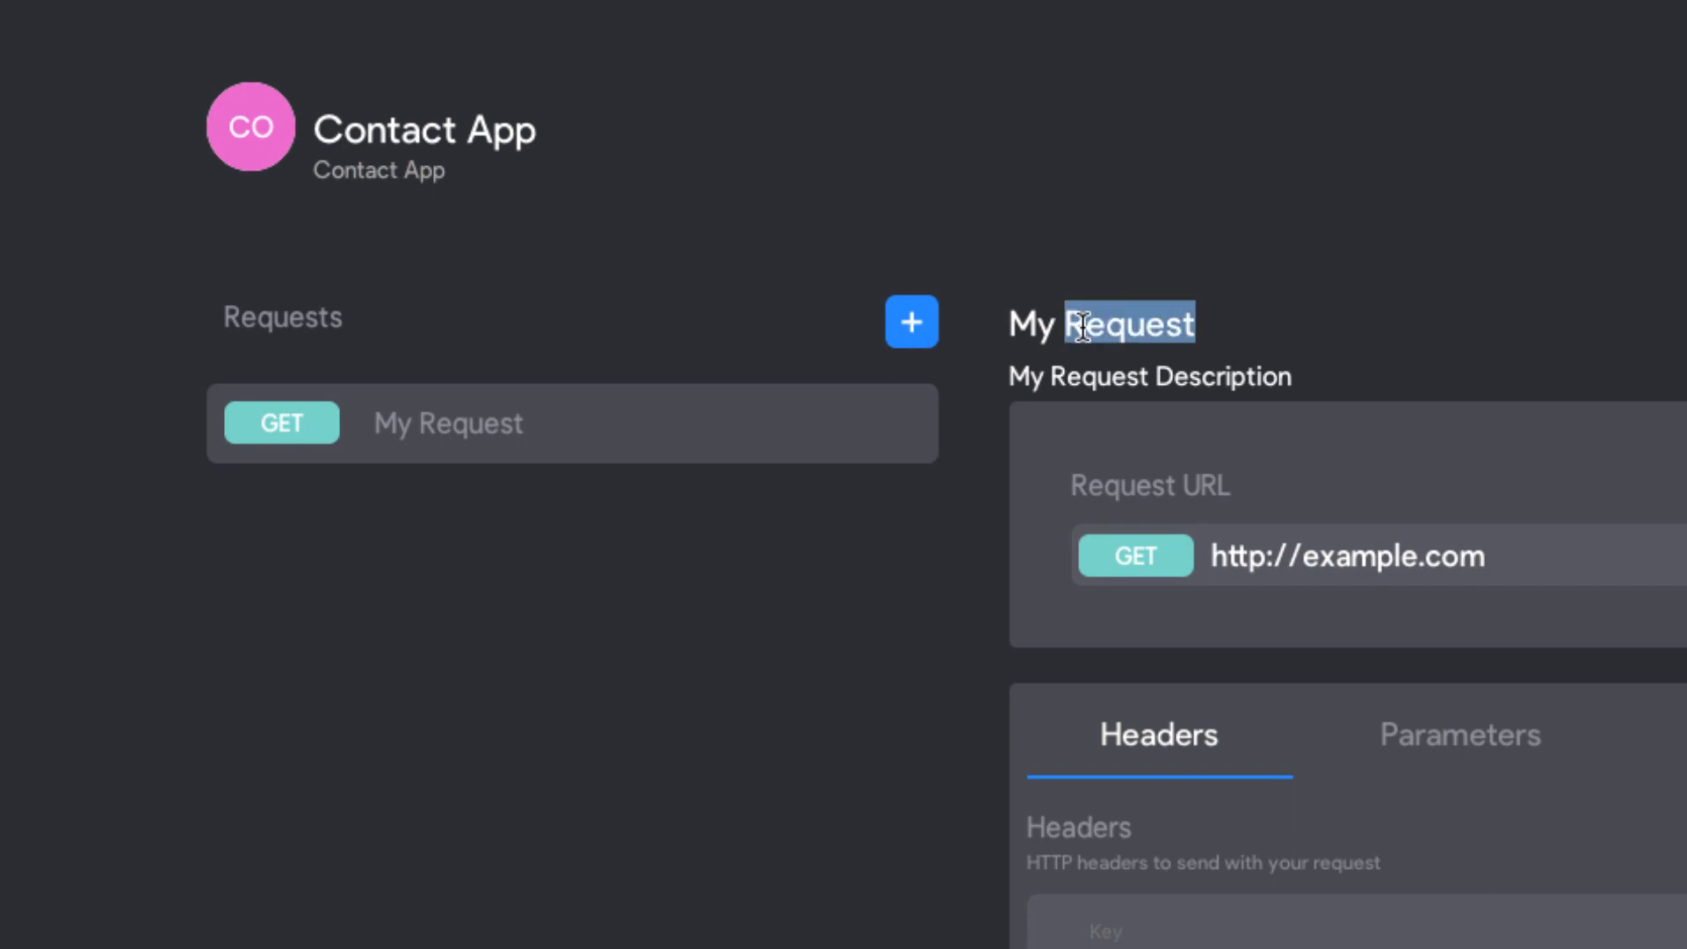
{"action": "left_click", "coordinate": [1010, 323]}
{"action": "left_click_drag", "start_coordinate": [1011, 325], "coordinate": [1206, 325]}
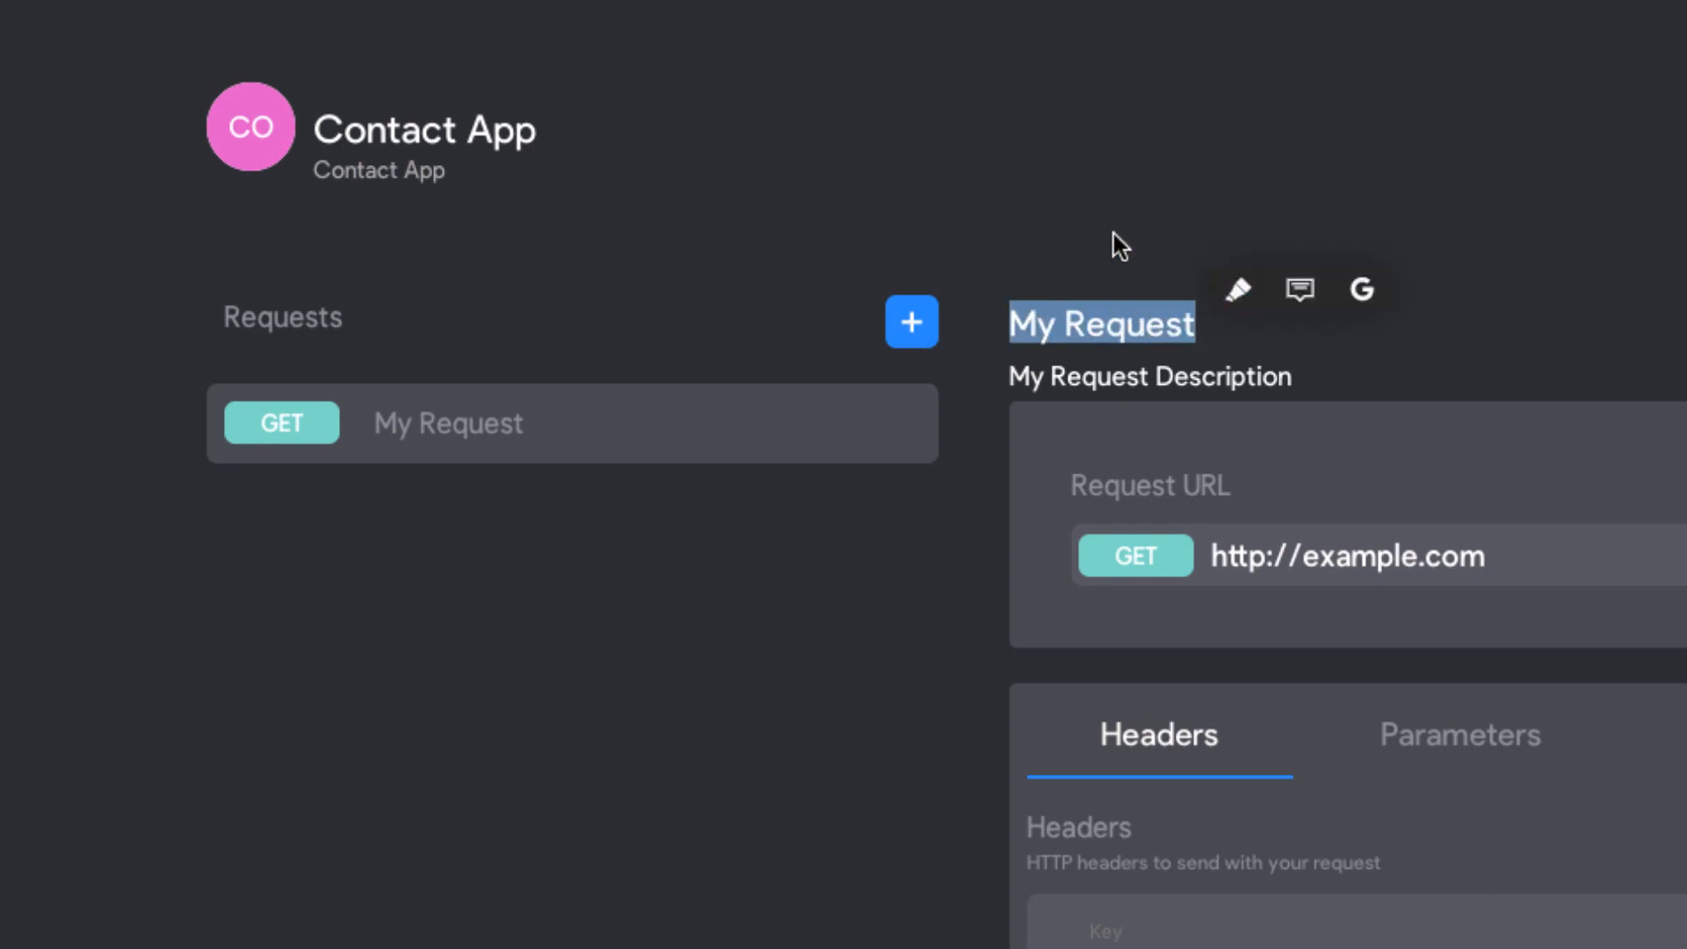
{"action": "type", "text": "Contac"}
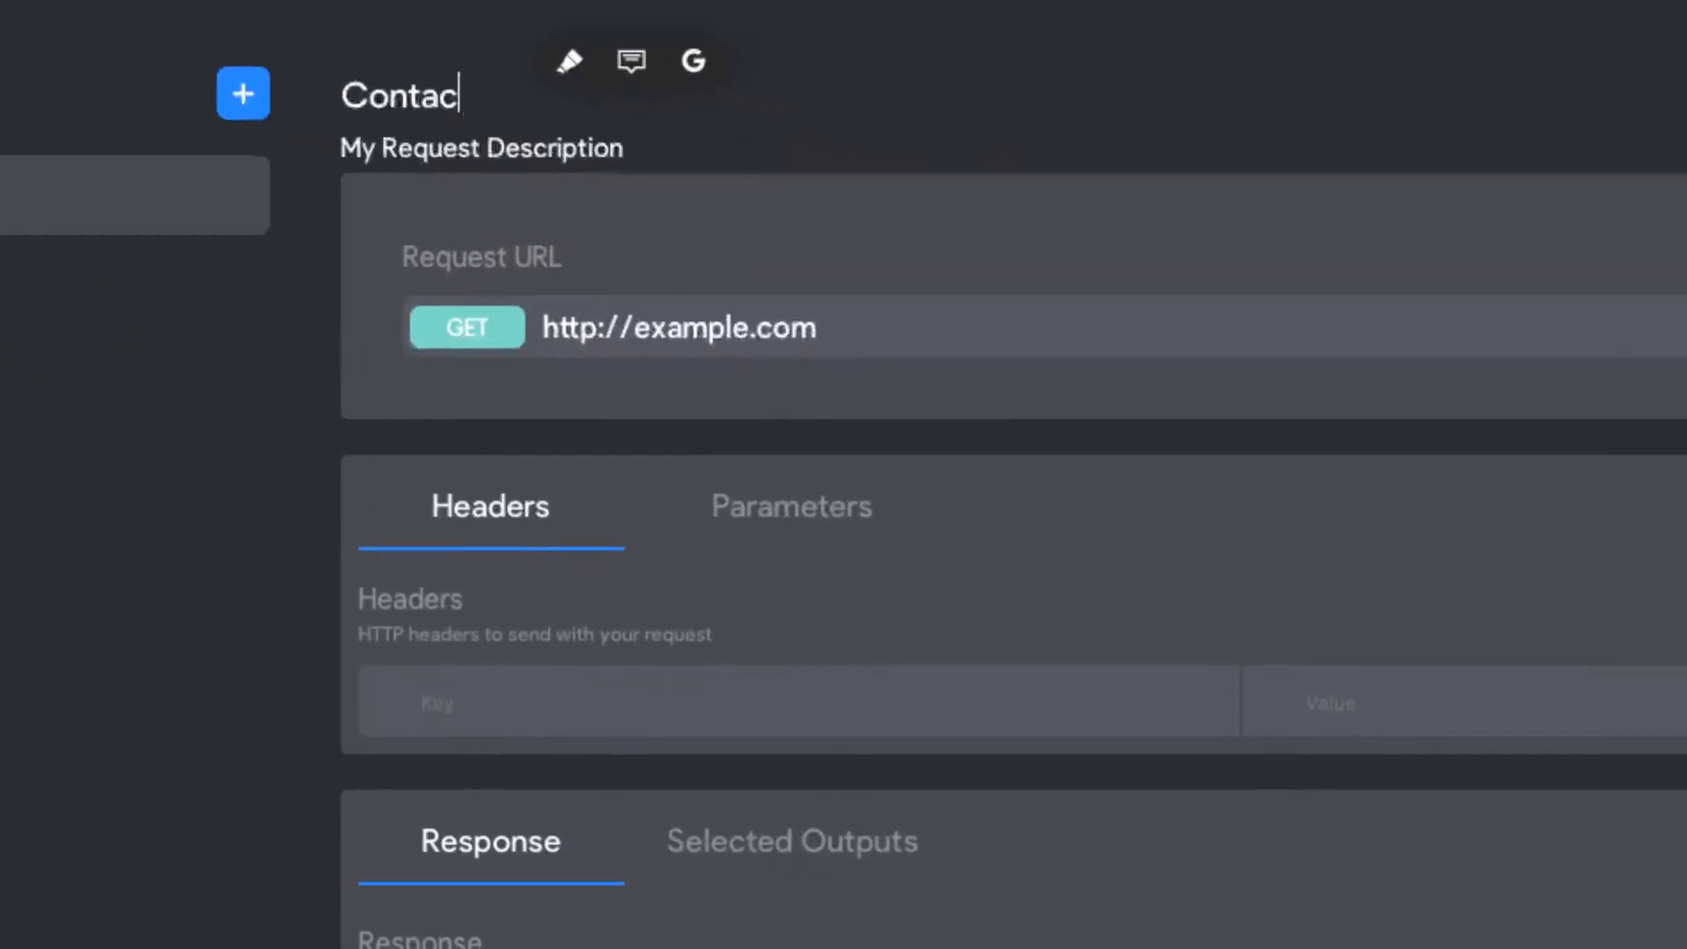
{"action": "type", "text": "t List"}
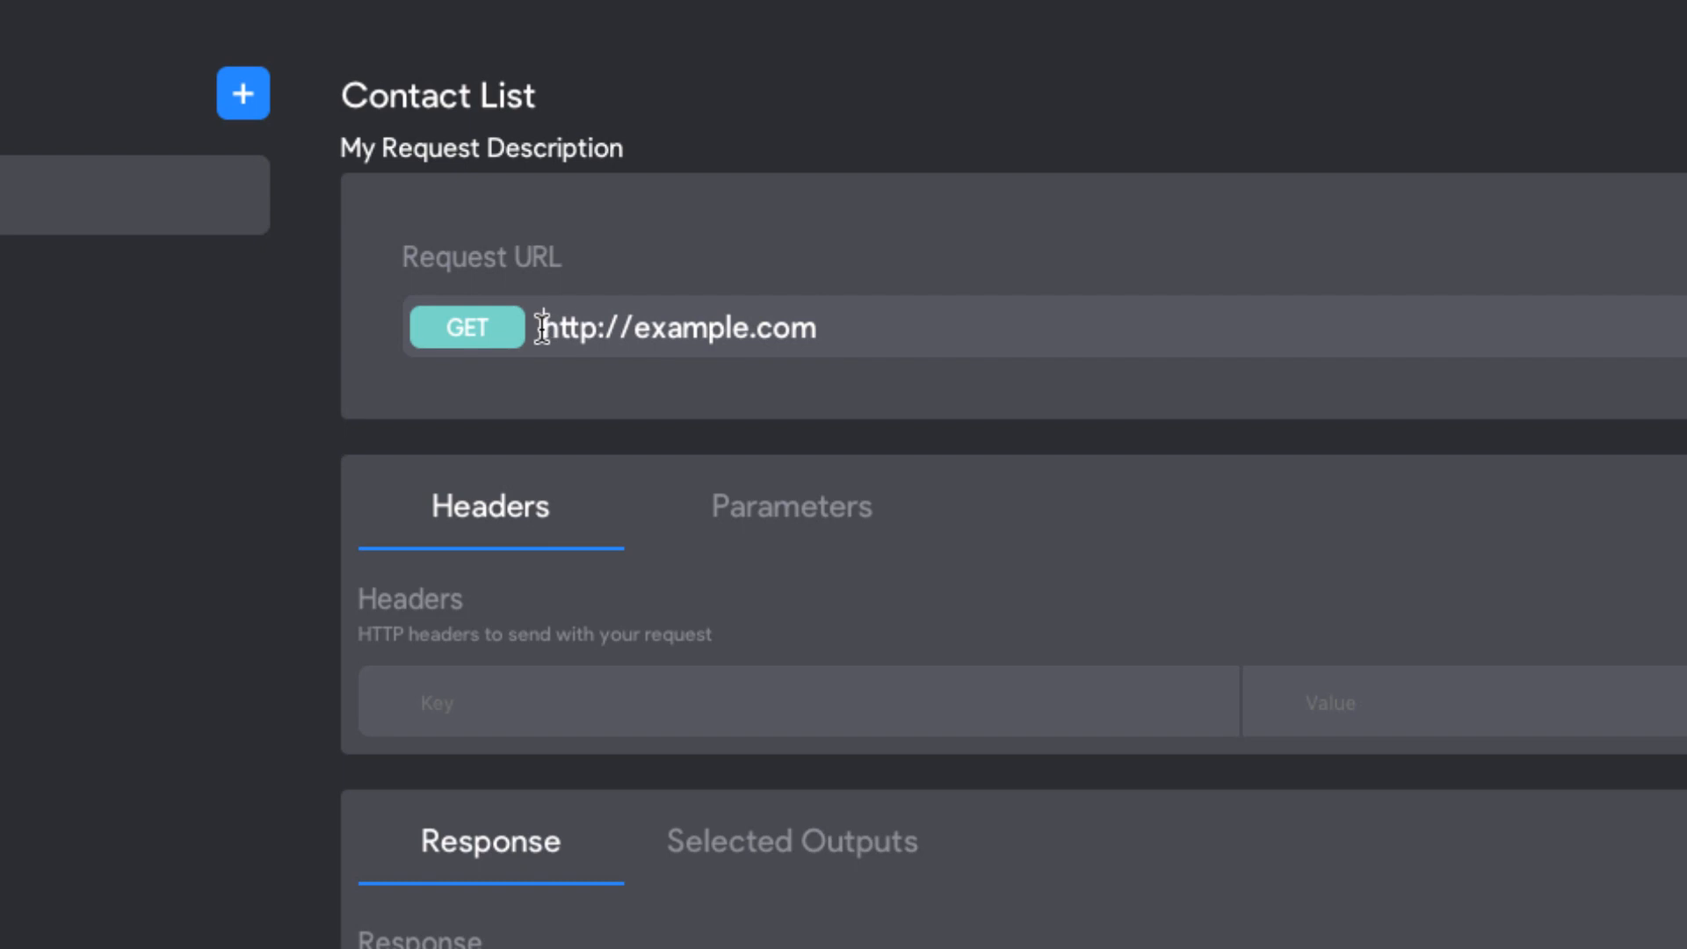
{"action": "left_click_drag", "start_coordinate": [537, 327], "coordinate": [827, 330]}
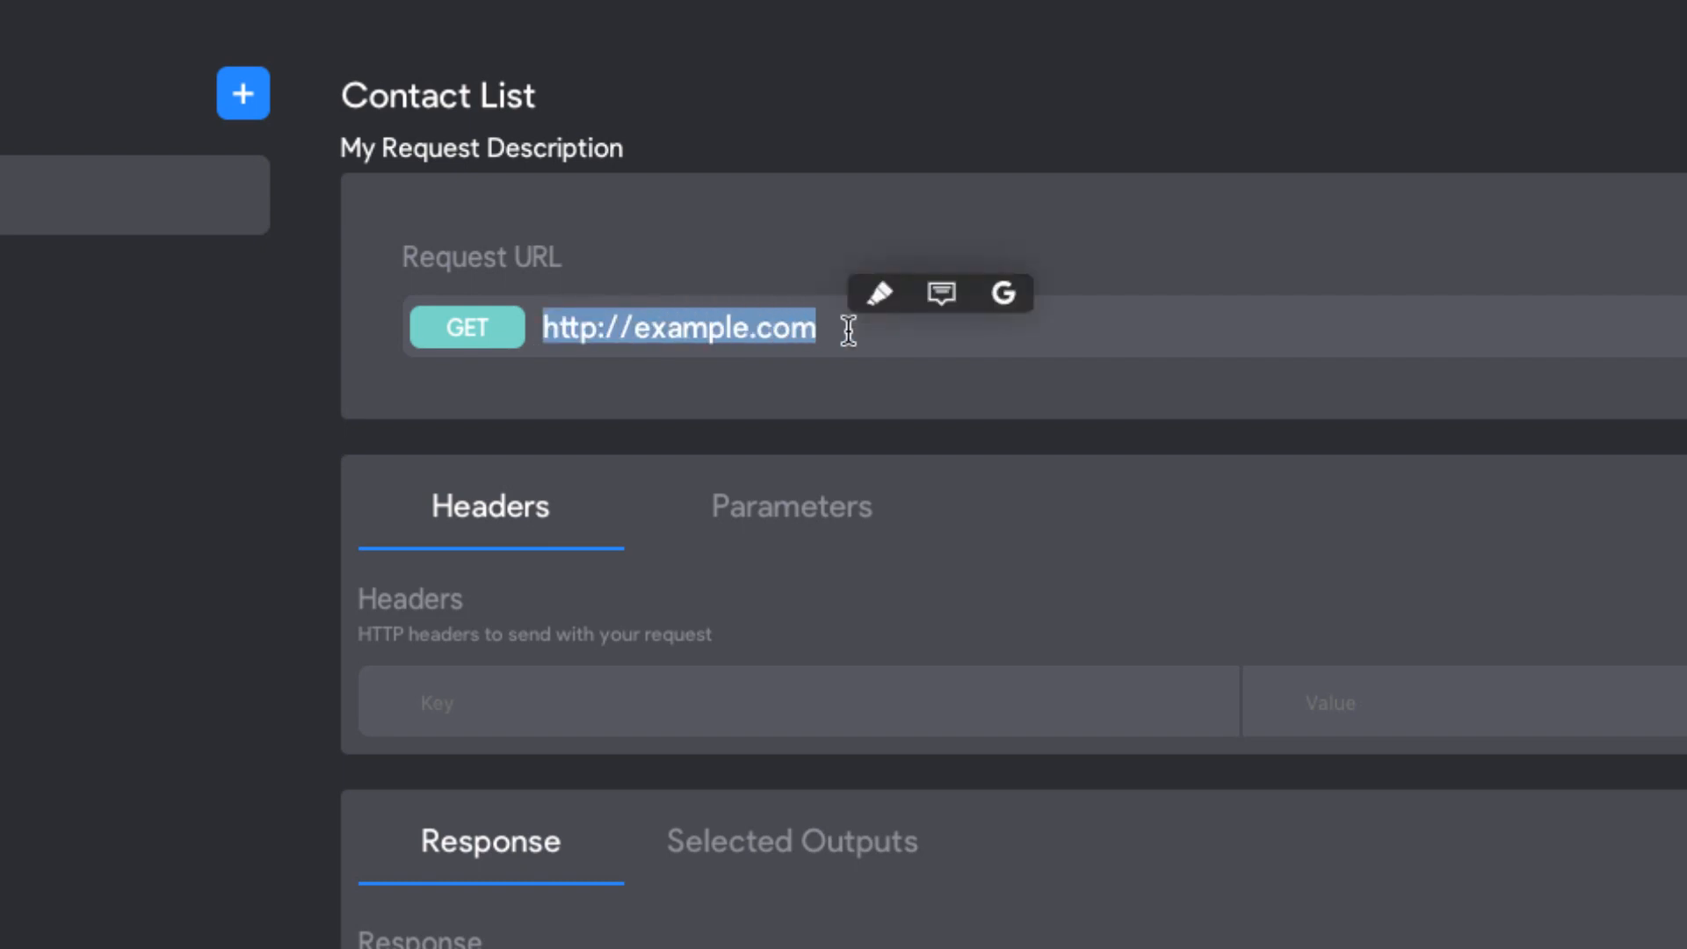
{"action": "key", "text": "ctrl+v"}
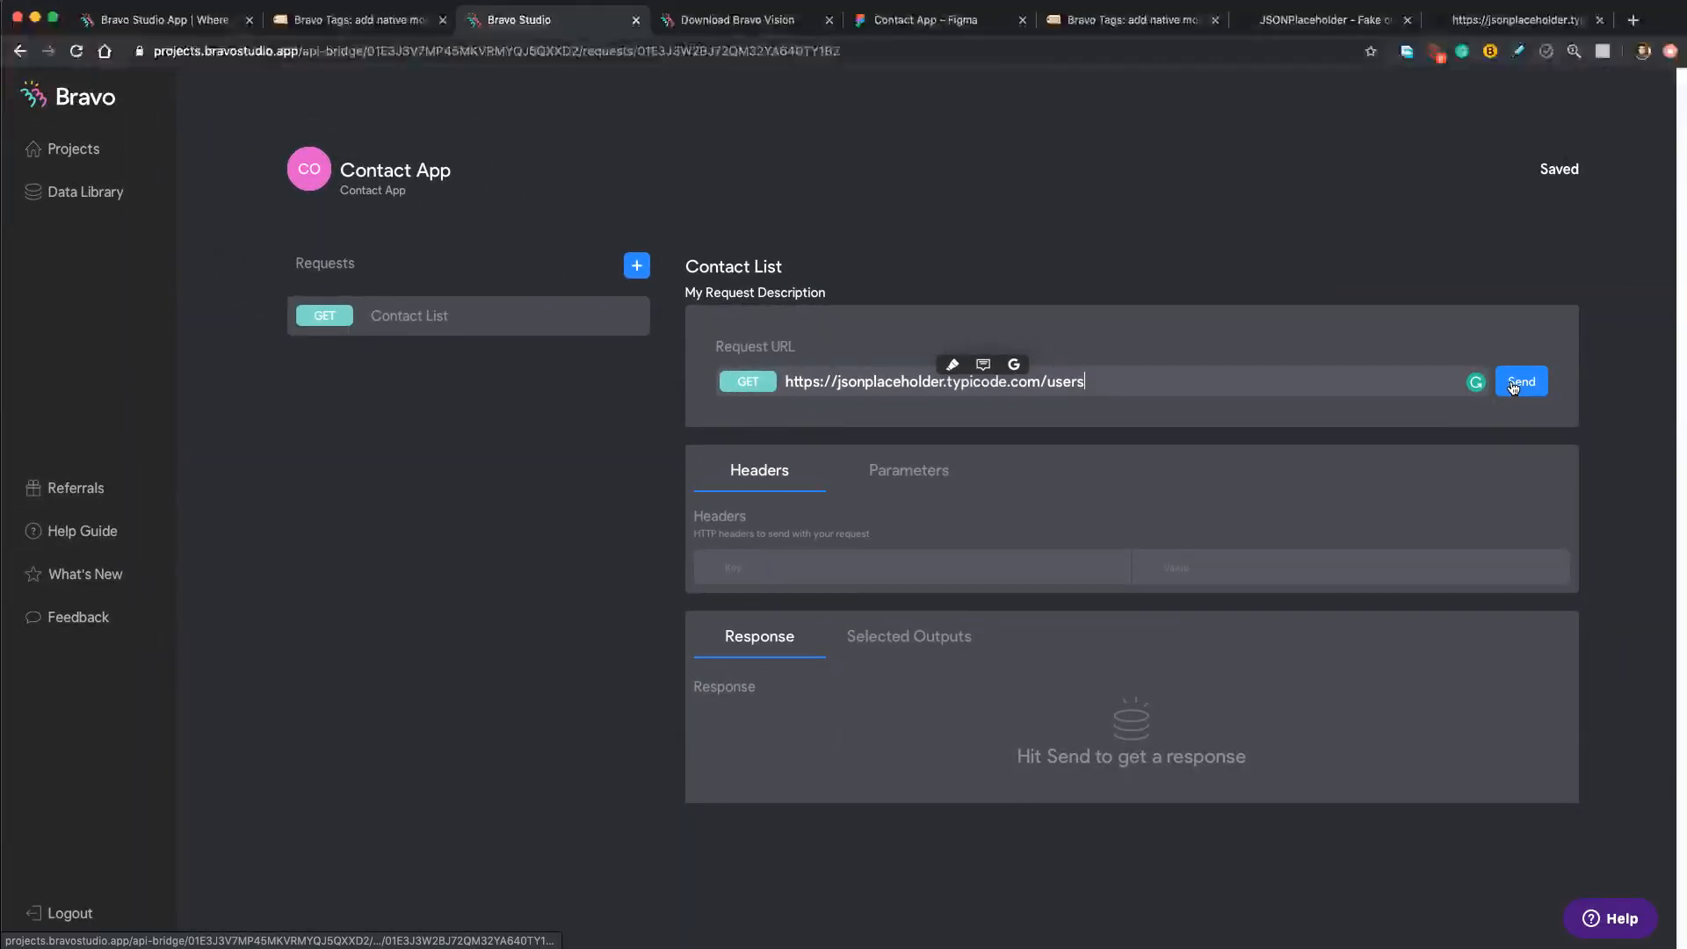
{"action": "left_click", "coordinate": [1517, 386]}
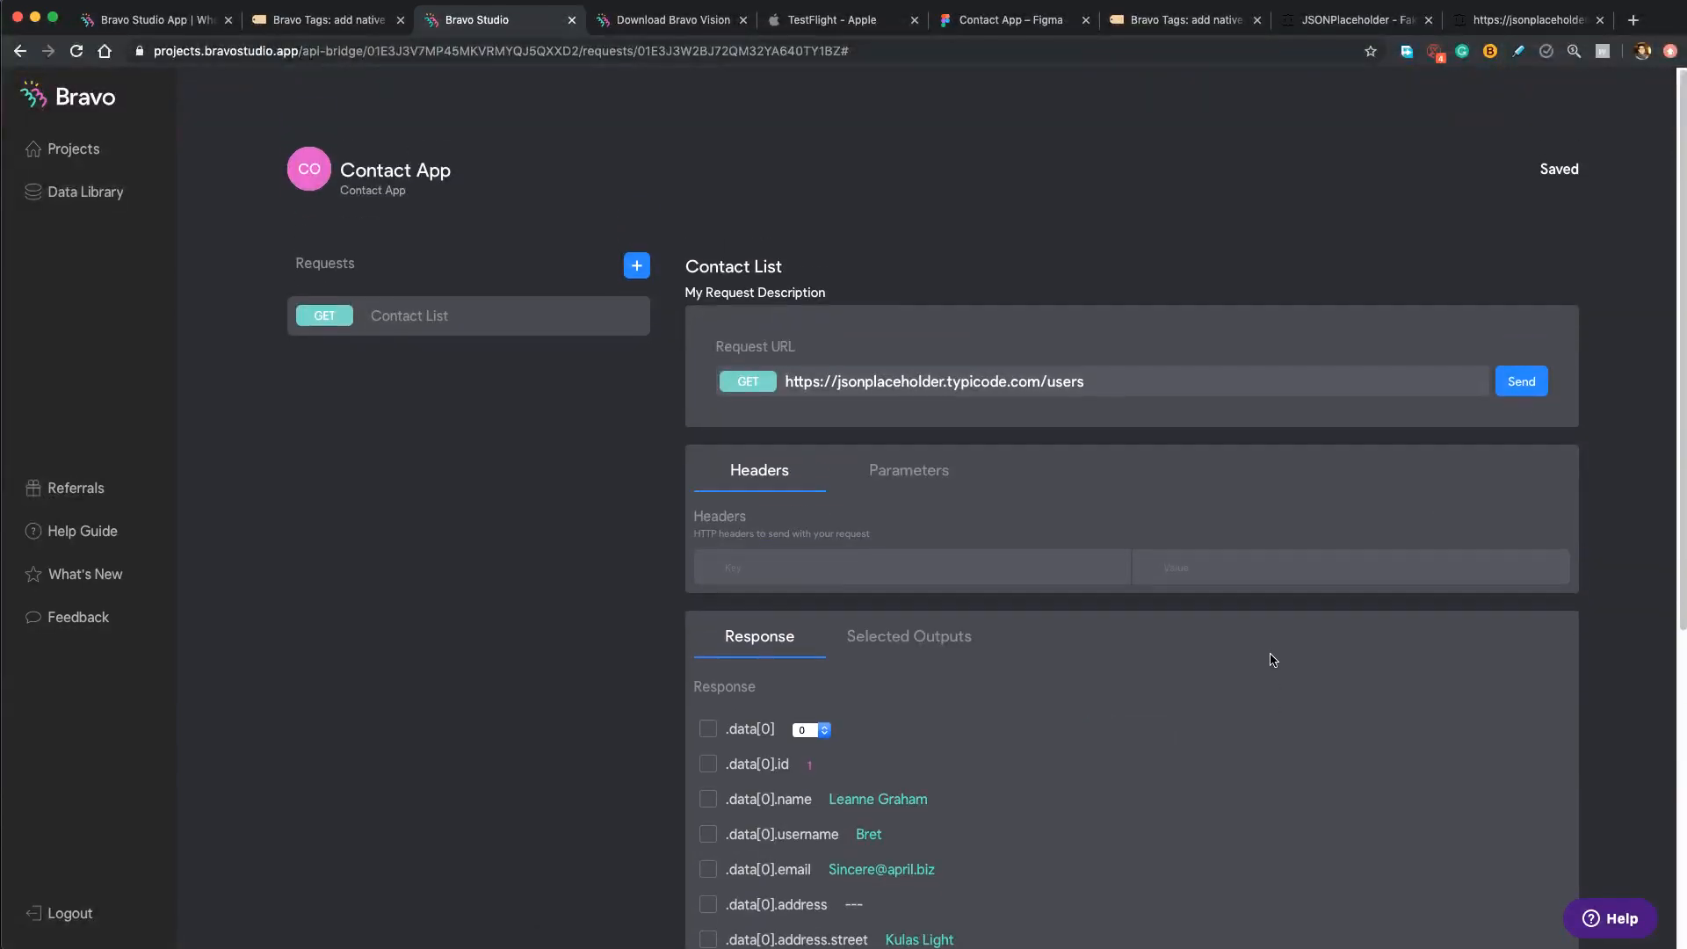
{"action": "scroll", "coordinate": [1270, 662], "scroll_direction": "down", "scroll_amount": 5}
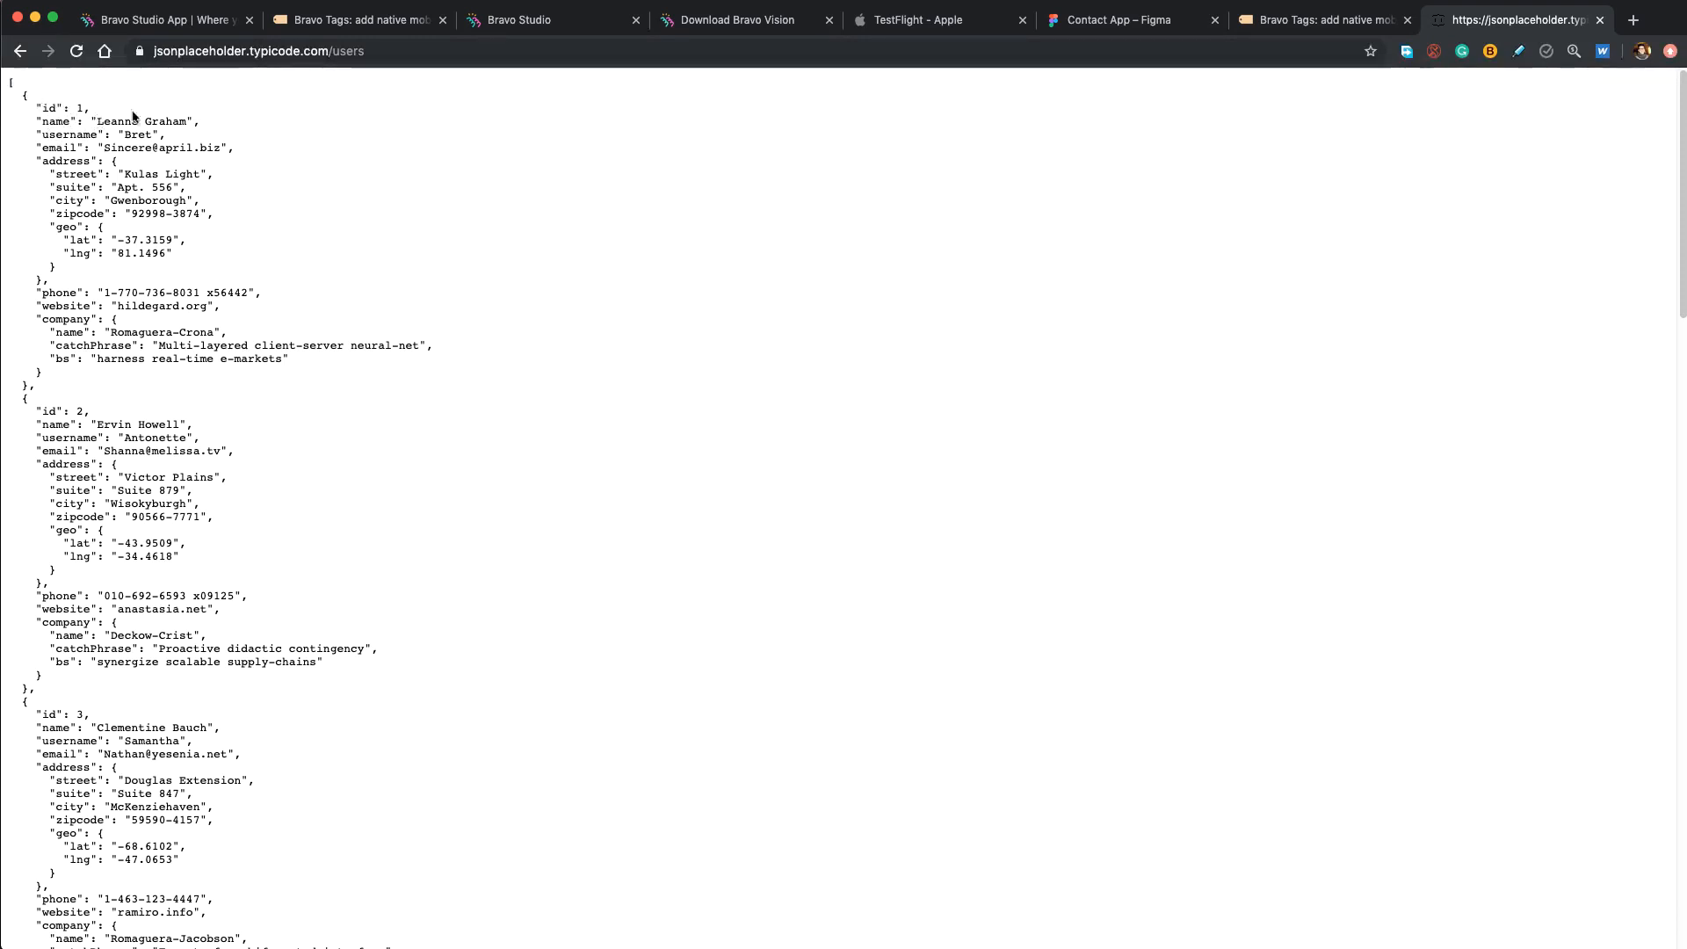
- Compare the Contact List request's response fields in Bravo Studio with the raw user records on the JSONPlaceholder page
{"action": "left_click", "coordinate": [543, 21]}
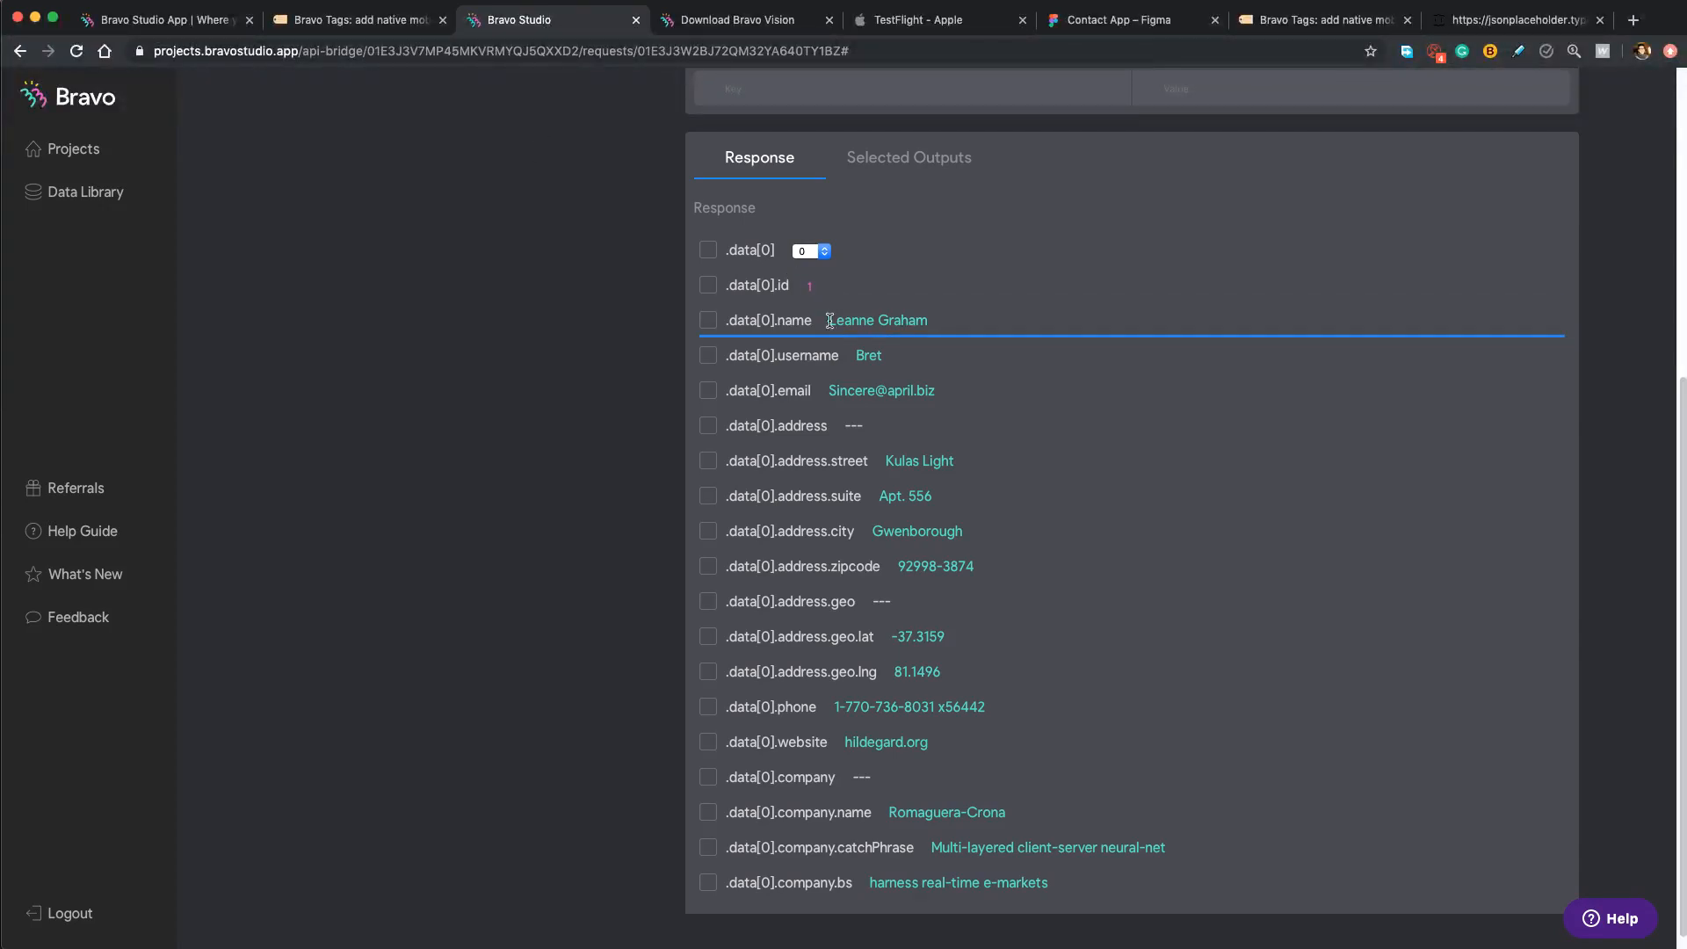
{"action": "left_click_drag", "start_coordinate": [831, 324], "coordinate": [930, 324]}
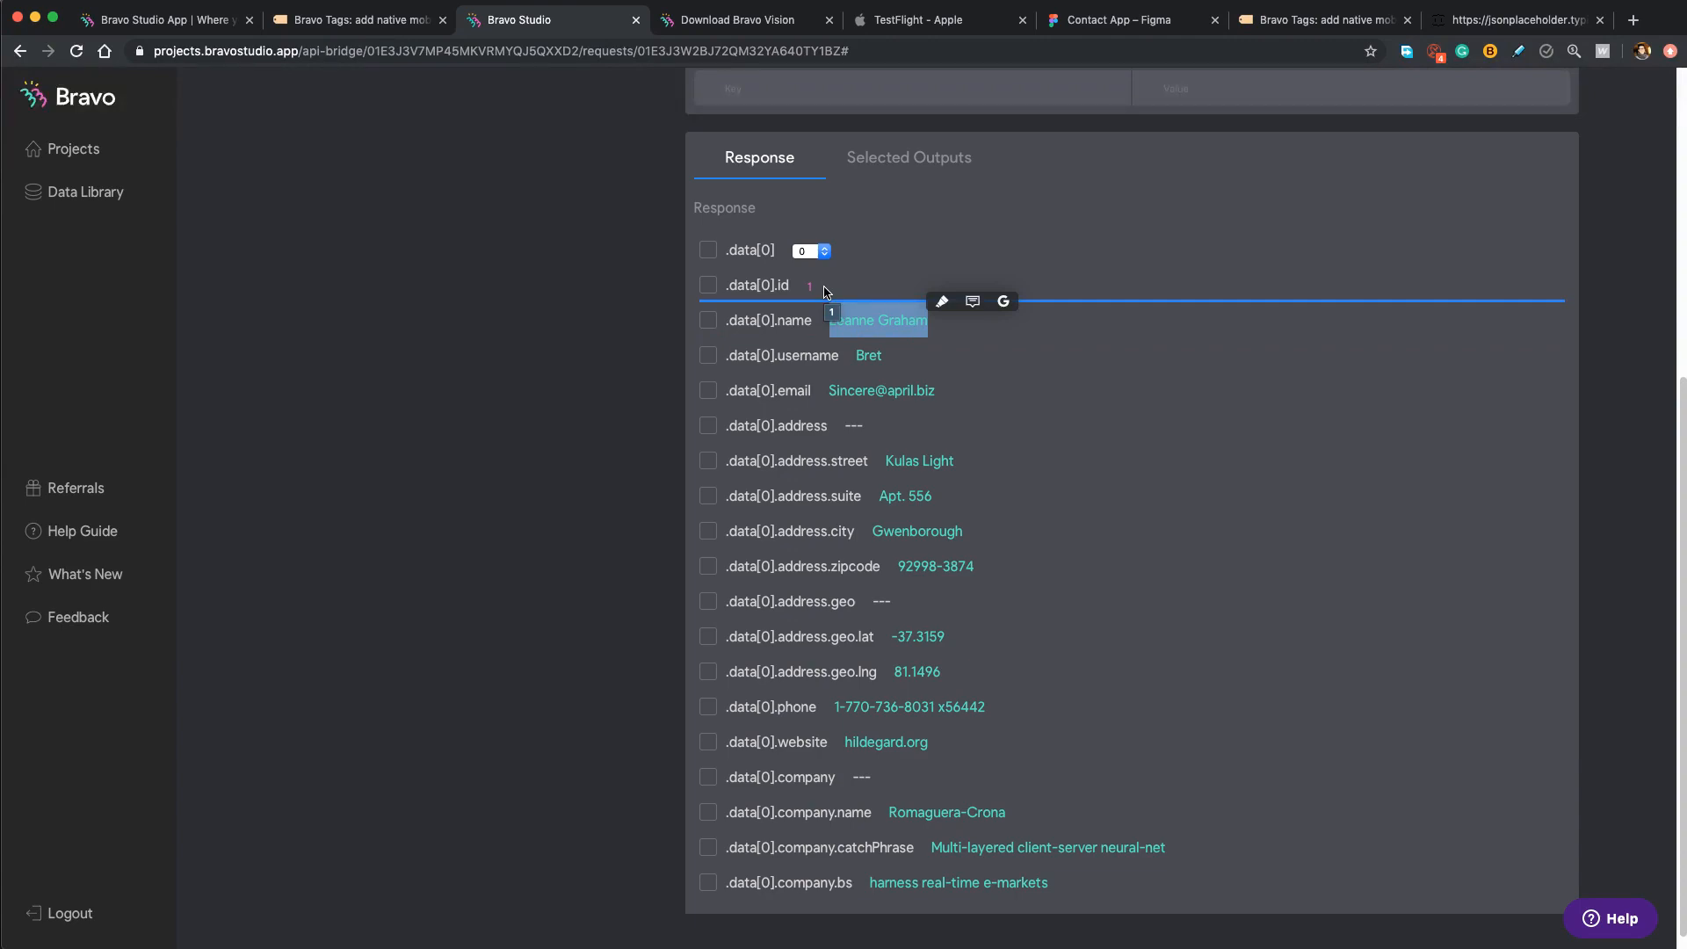
{"action": "left_click", "coordinate": [1521, 20]}
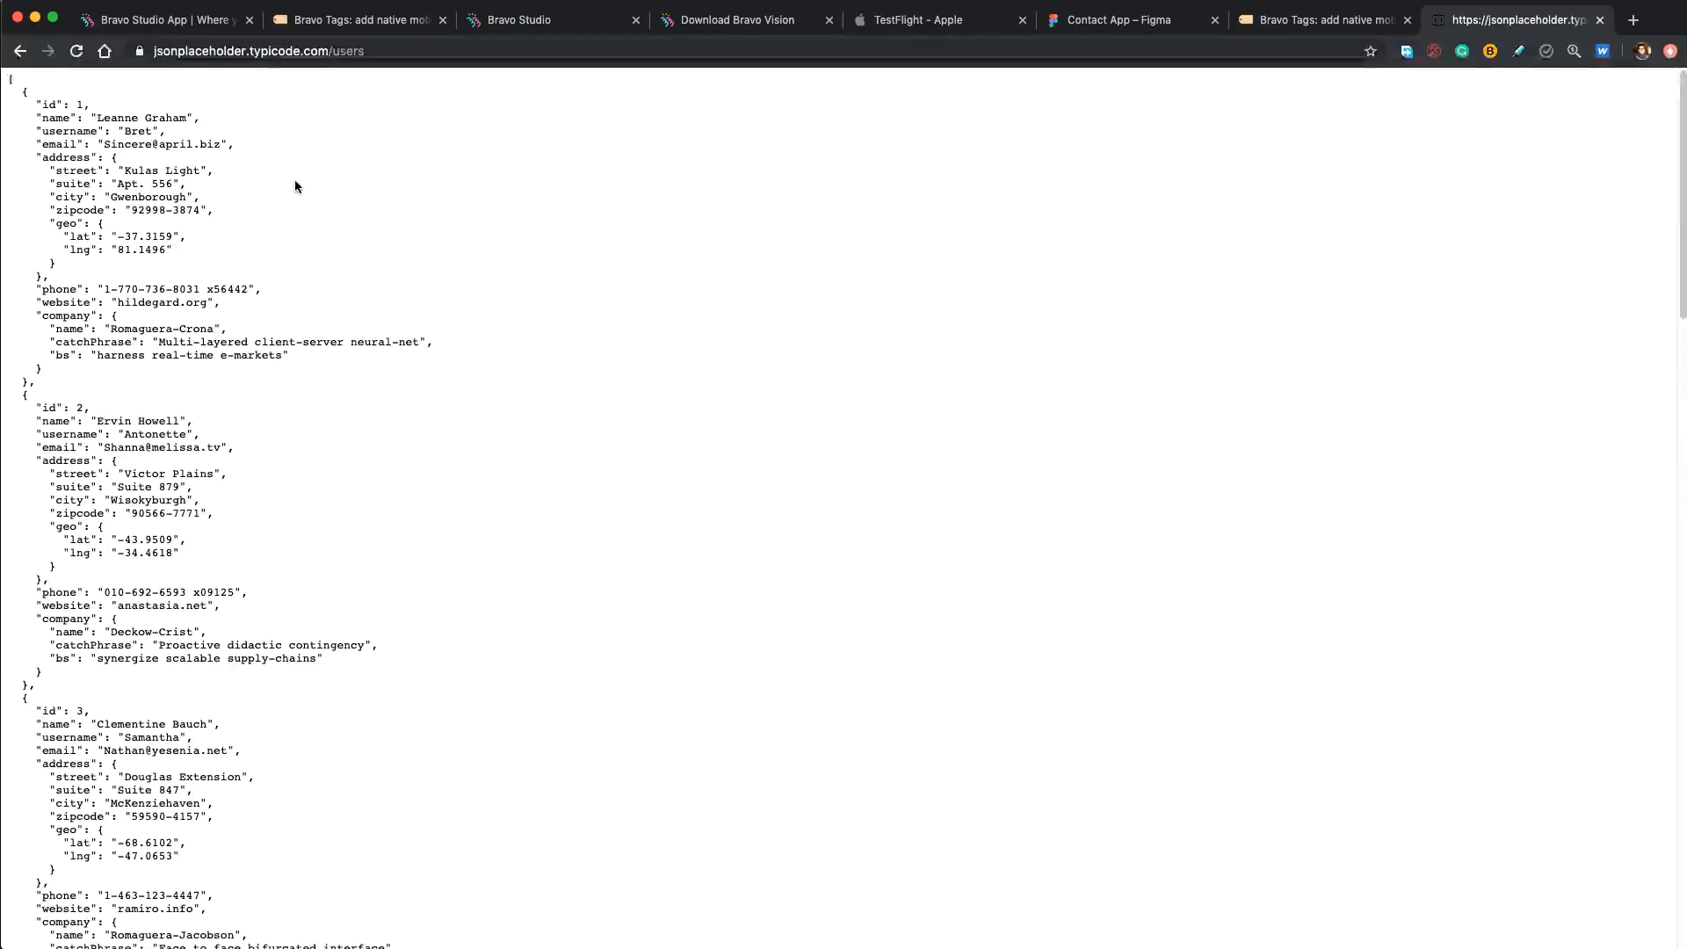
{"action": "scroll", "coordinate": [293, 186], "scroll_direction": "down", "scroll_amount": 20}
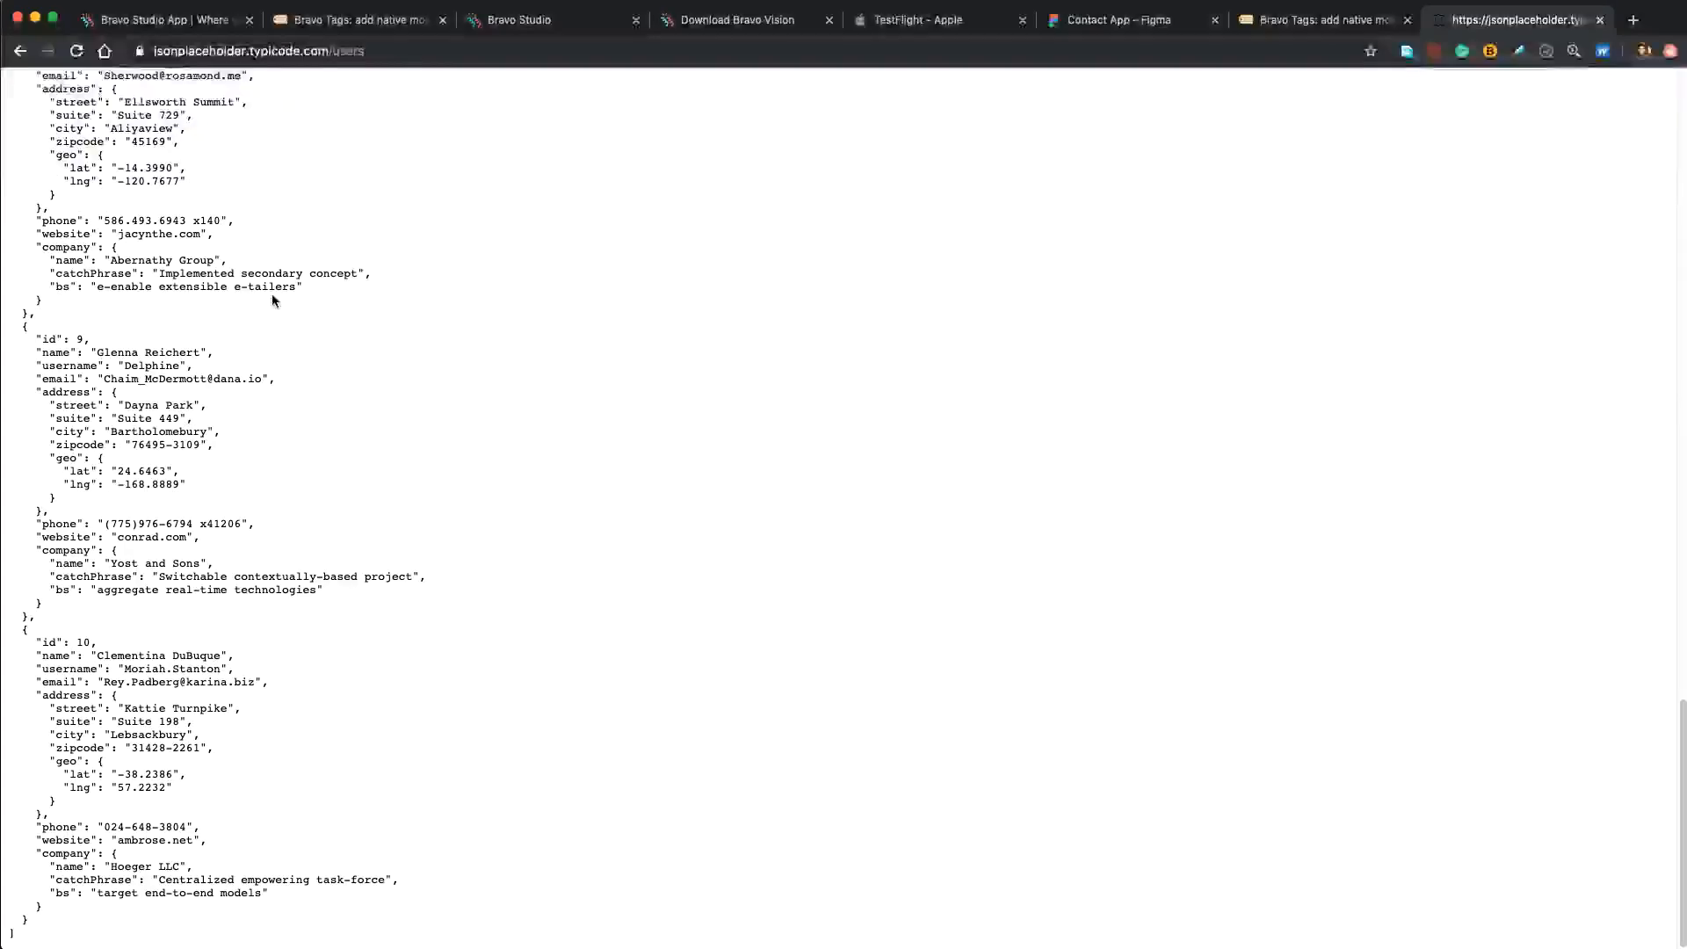
{"action": "left_click", "coordinate": [702, 21]}
{"action": "left_click", "coordinate": [546, 21]}
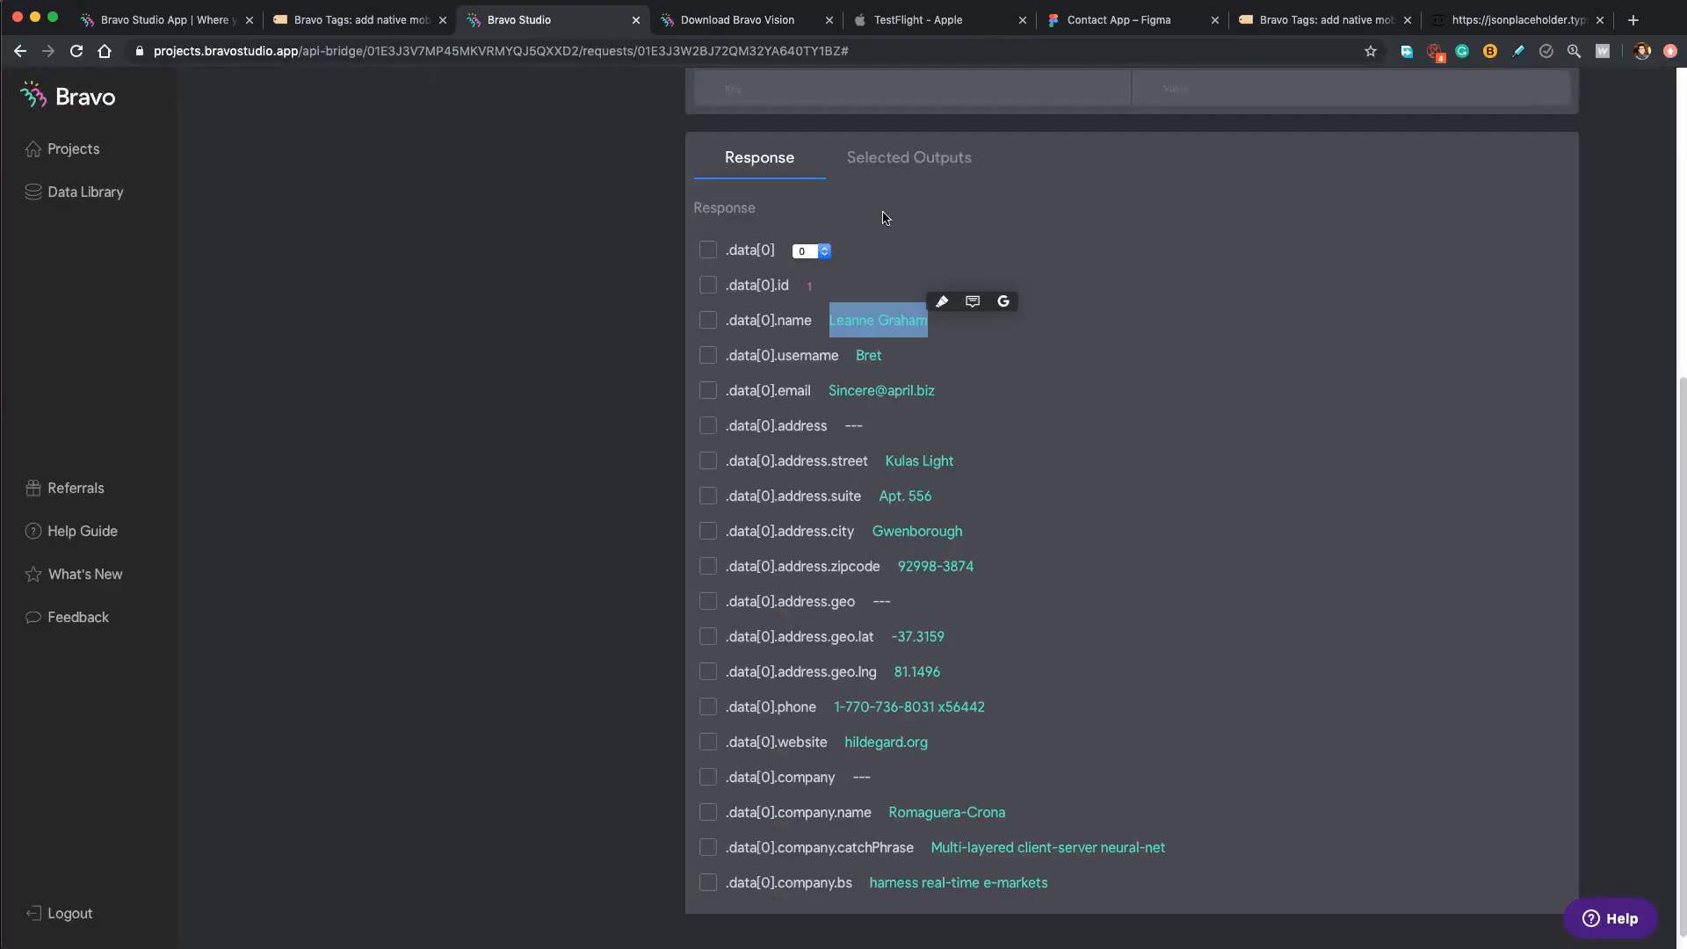
- Set the response data index to All and select the .data[], .data[].name and .data[].email outputs
{"action": "left_click", "coordinate": [818, 253]}
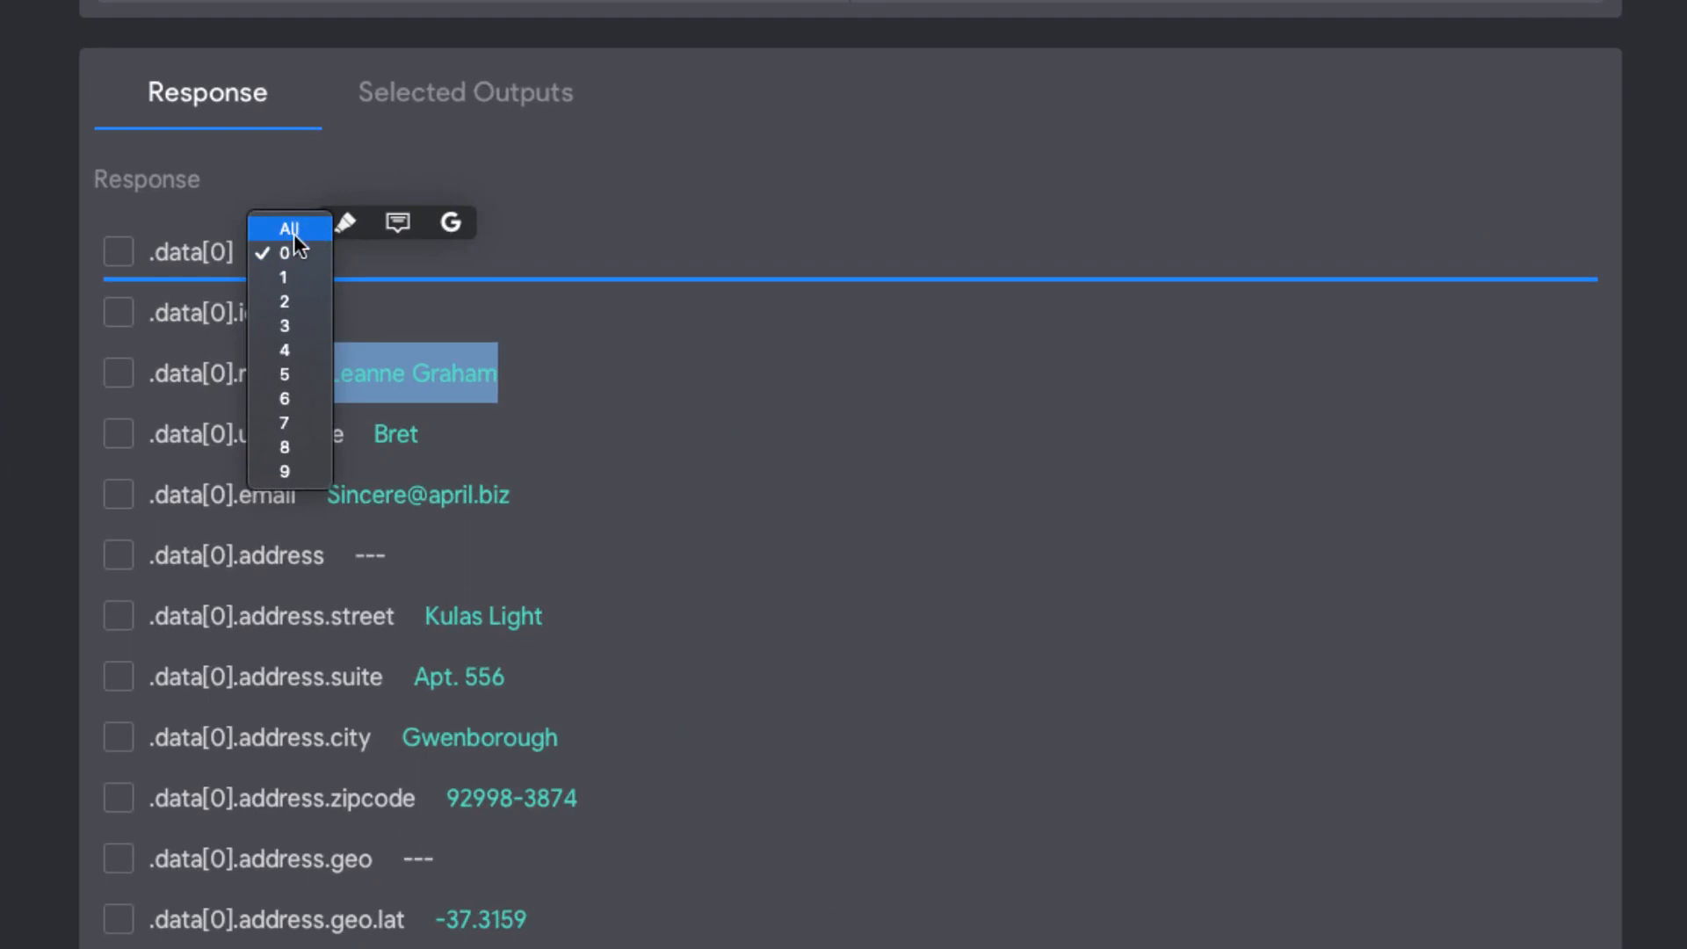
{"action": "left_click", "coordinate": [297, 232]}
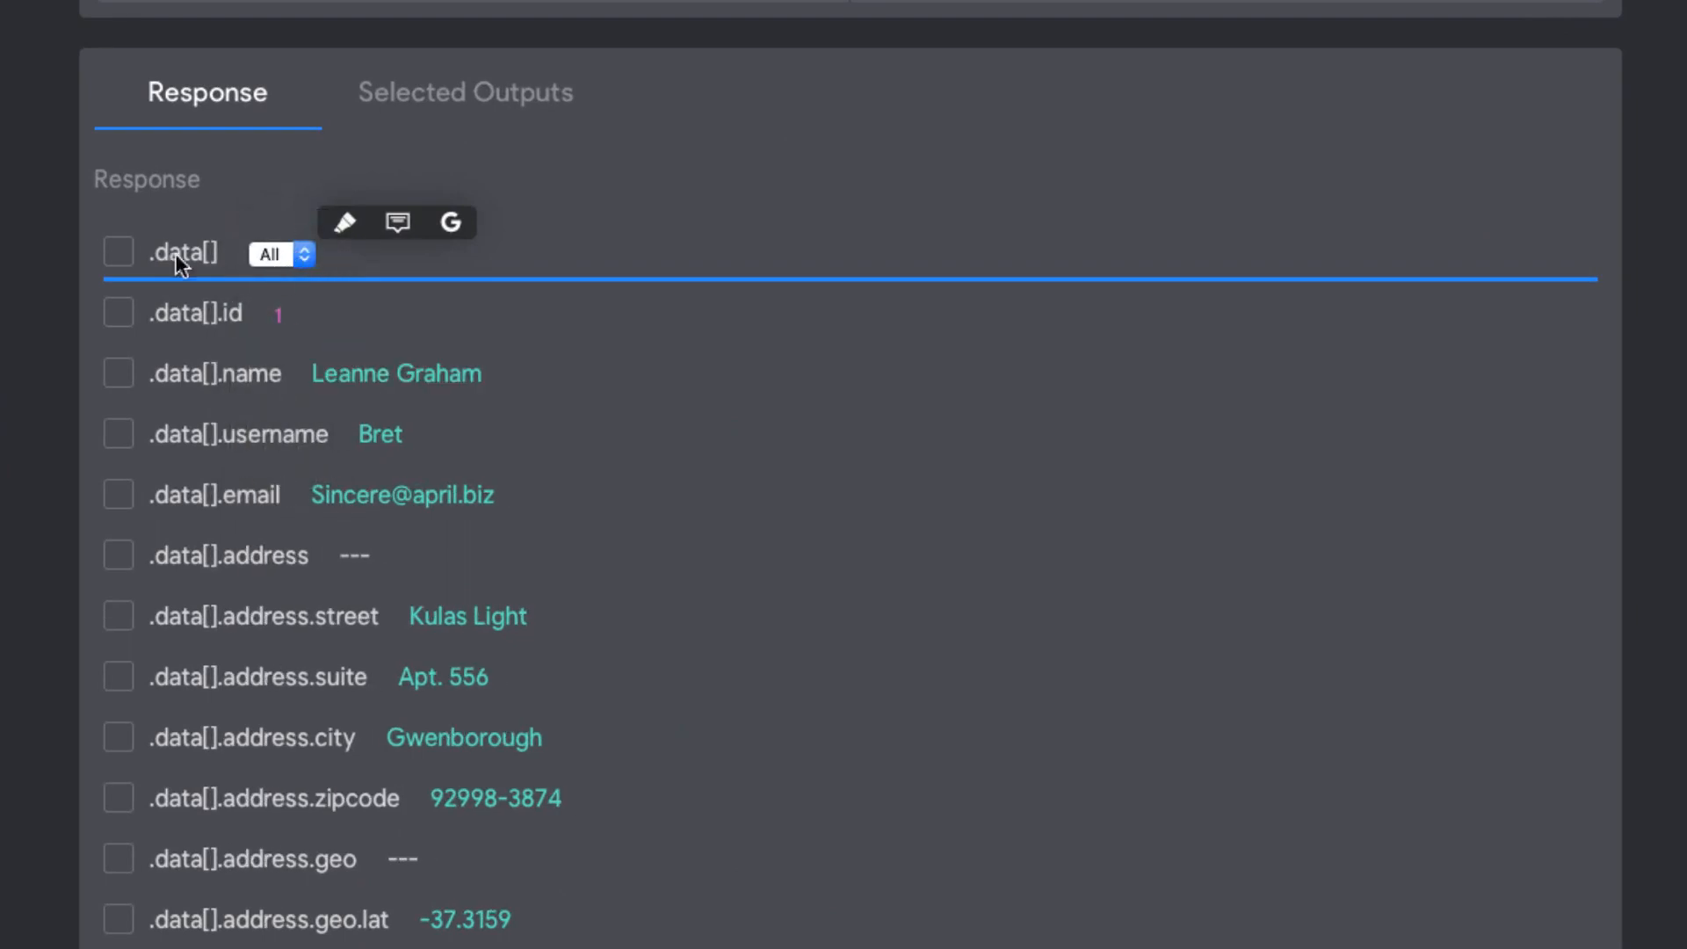
{"action": "left_click", "coordinate": [126, 262]}
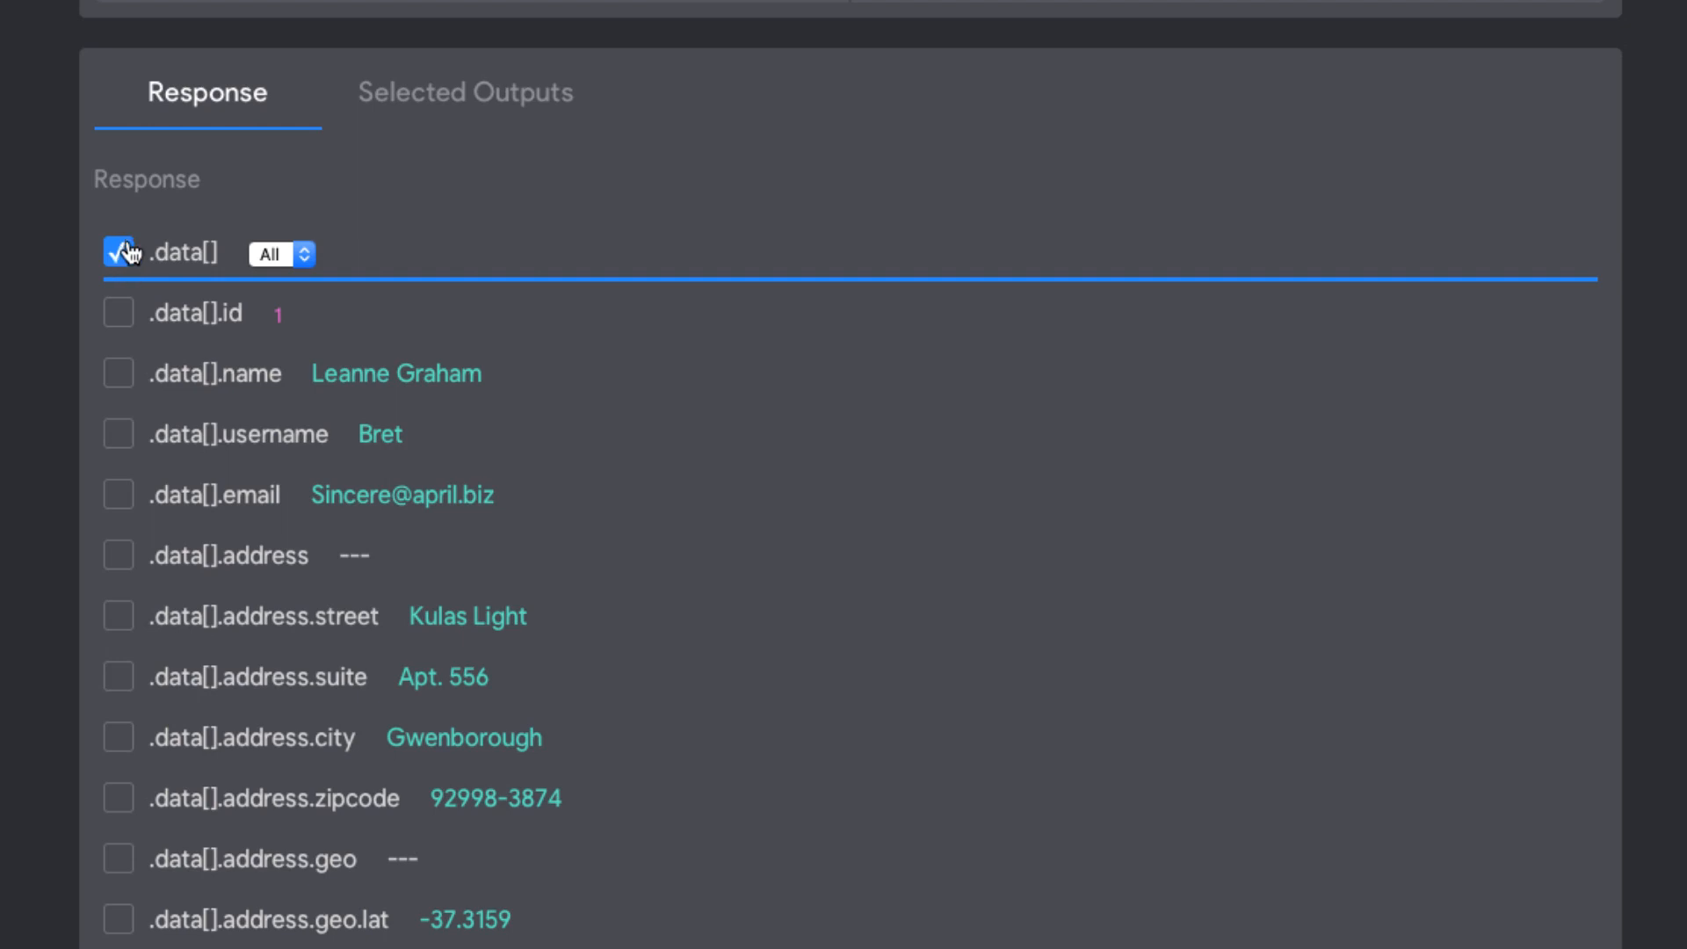
{"action": "left_click", "coordinate": [117, 497]}
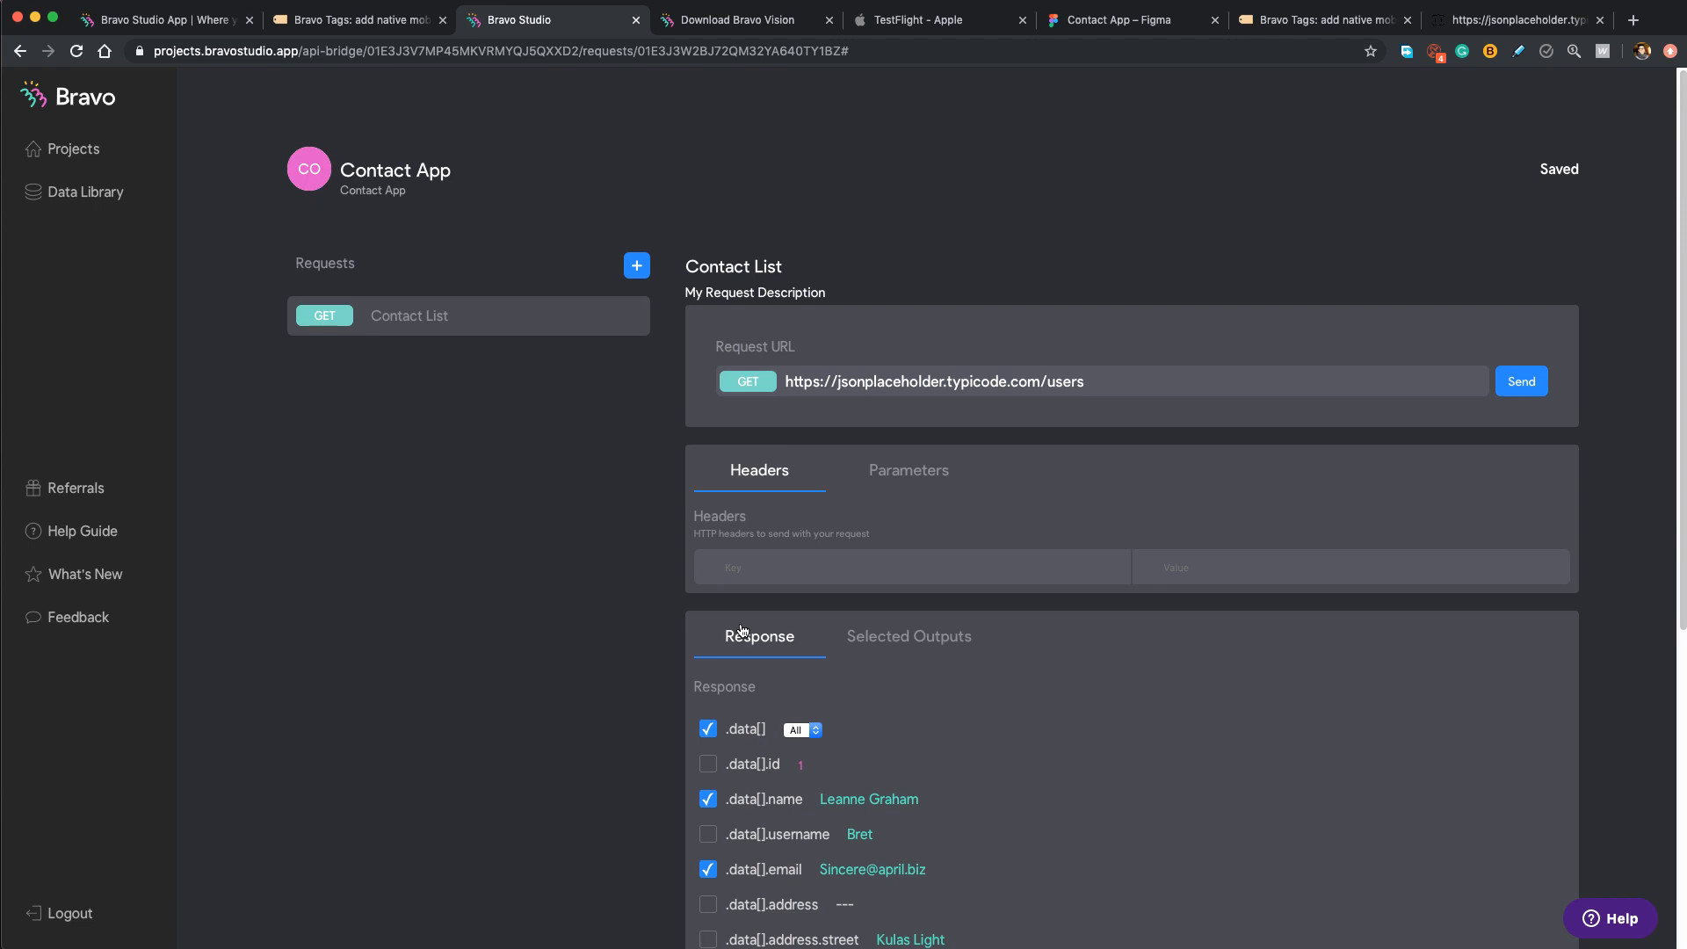
- Open the Contact screen of the Contact App project and bind it to the Contact App collection's Contact List request
{"action": "left_click", "coordinate": [82, 148]}
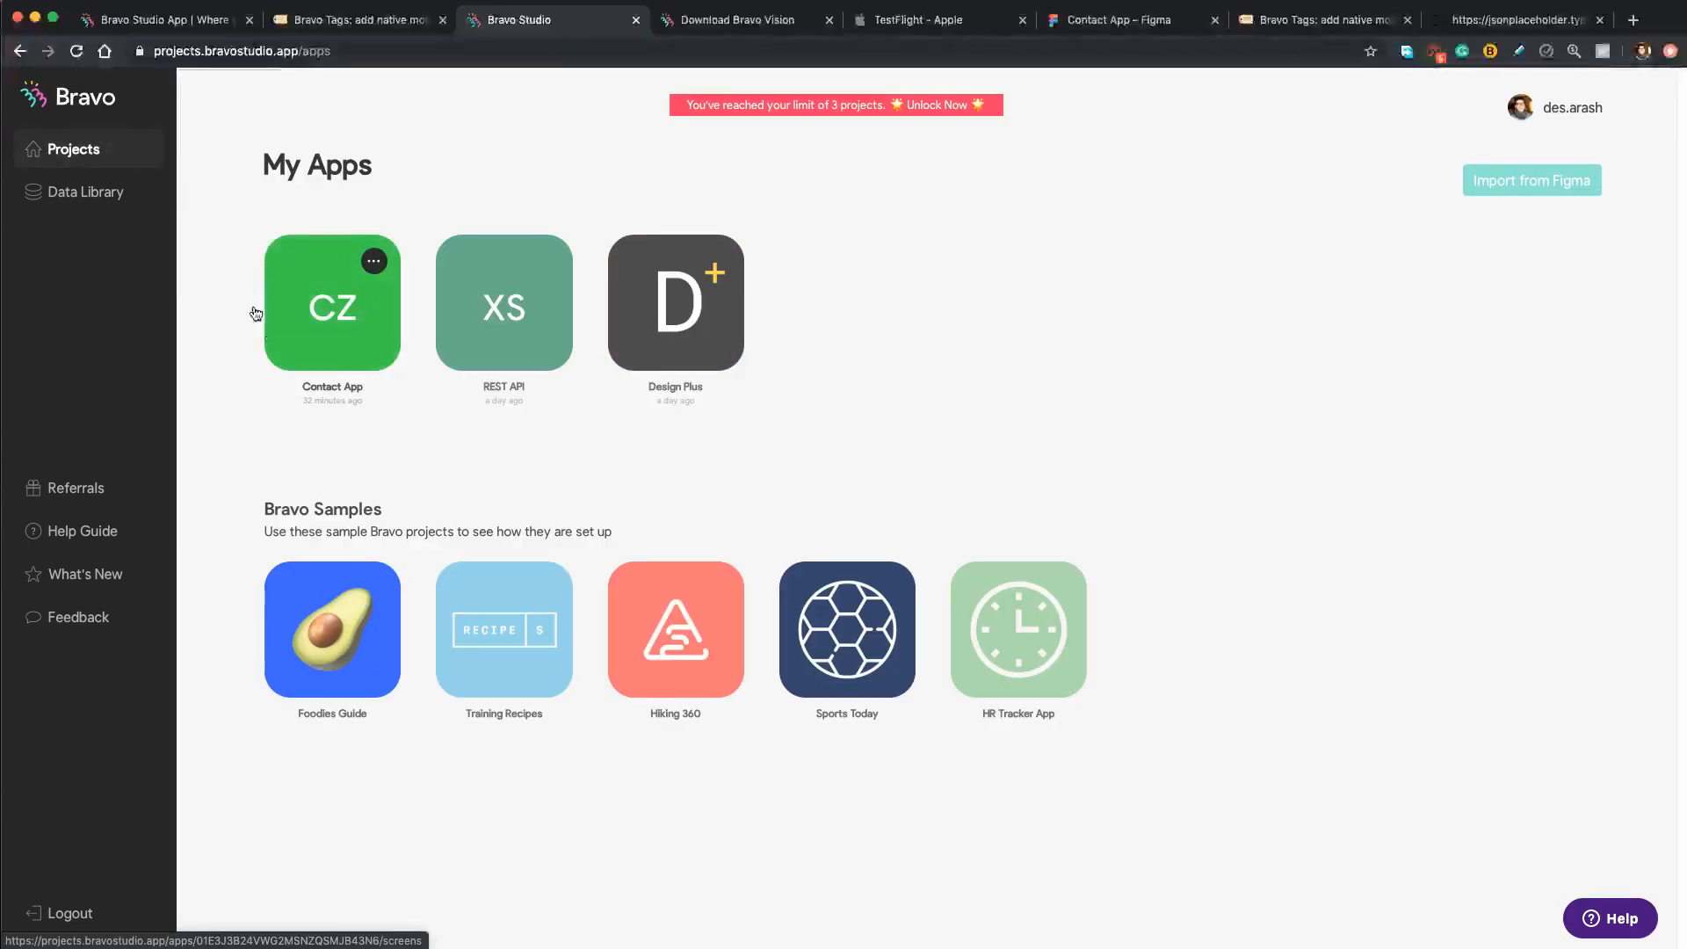
{"action": "left_click", "coordinate": [304, 341]}
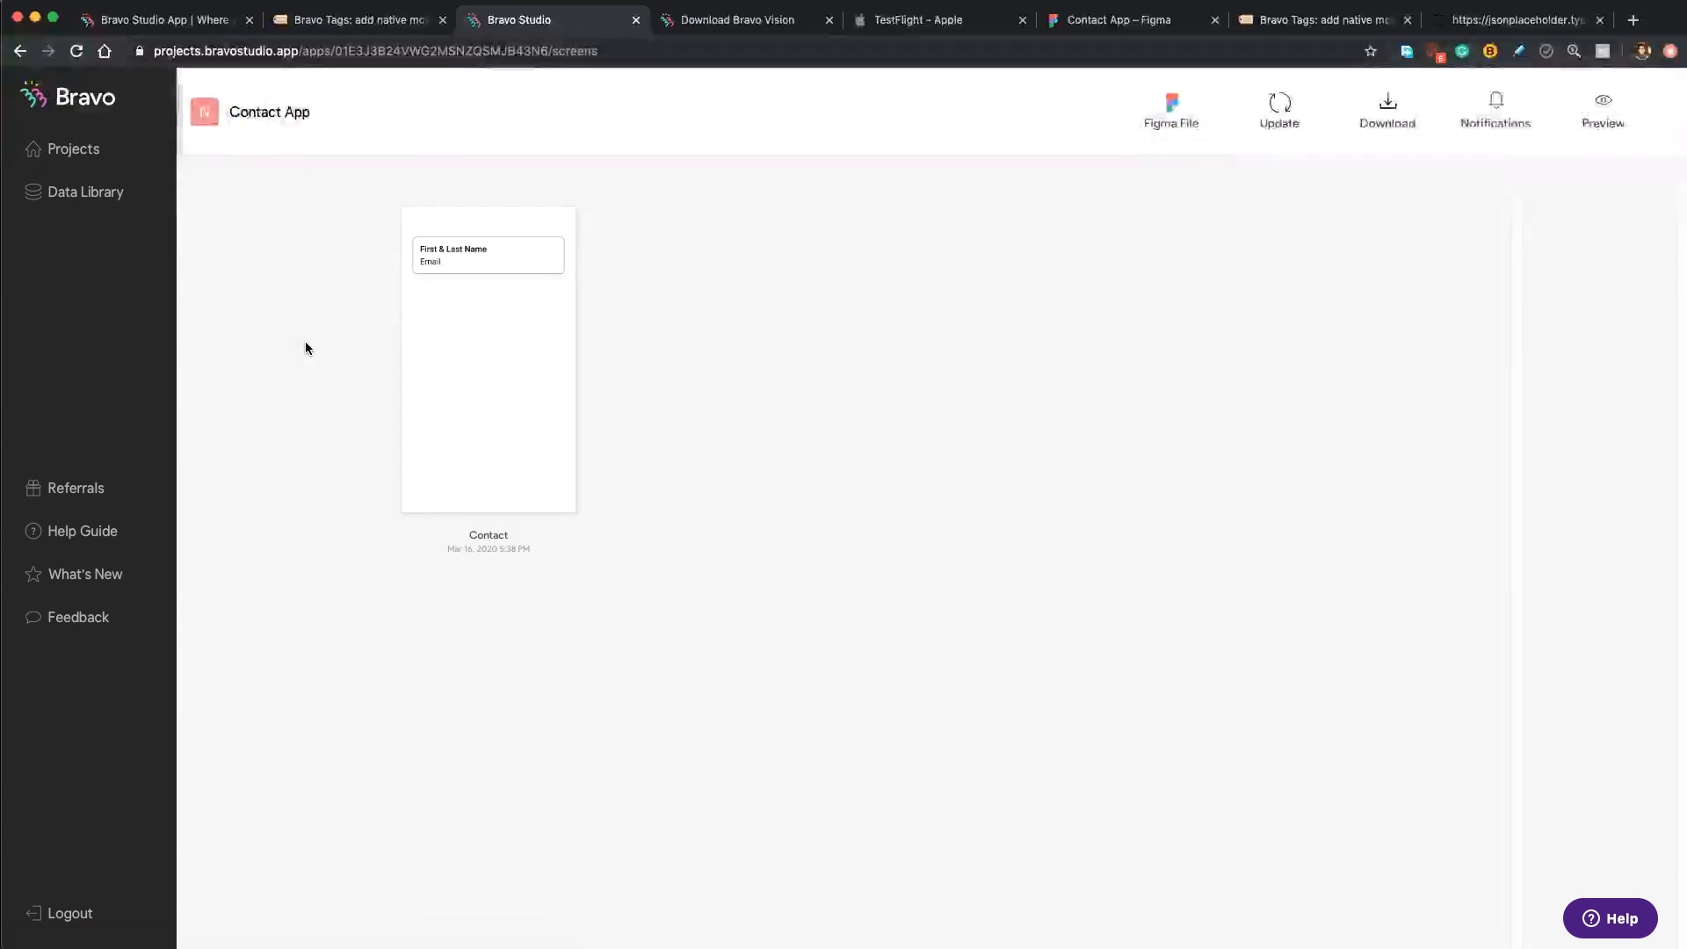
{"action": "left_click", "coordinate": [506, 309]}
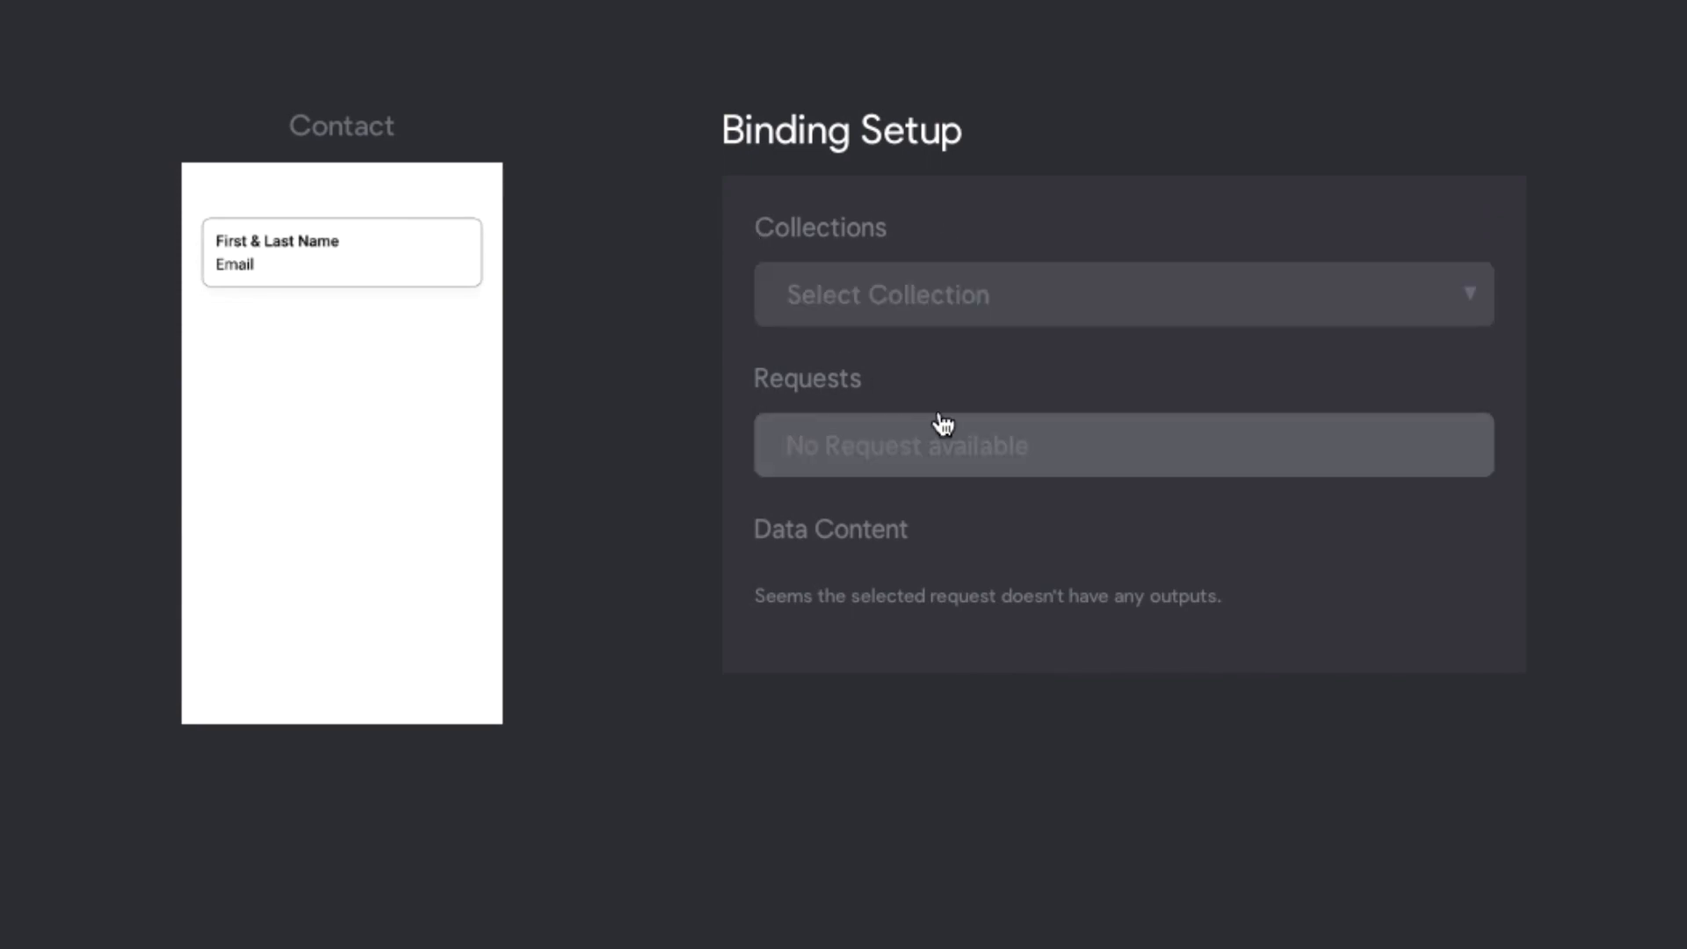
{"action": "left_click", "coordinate": [836, 311]}
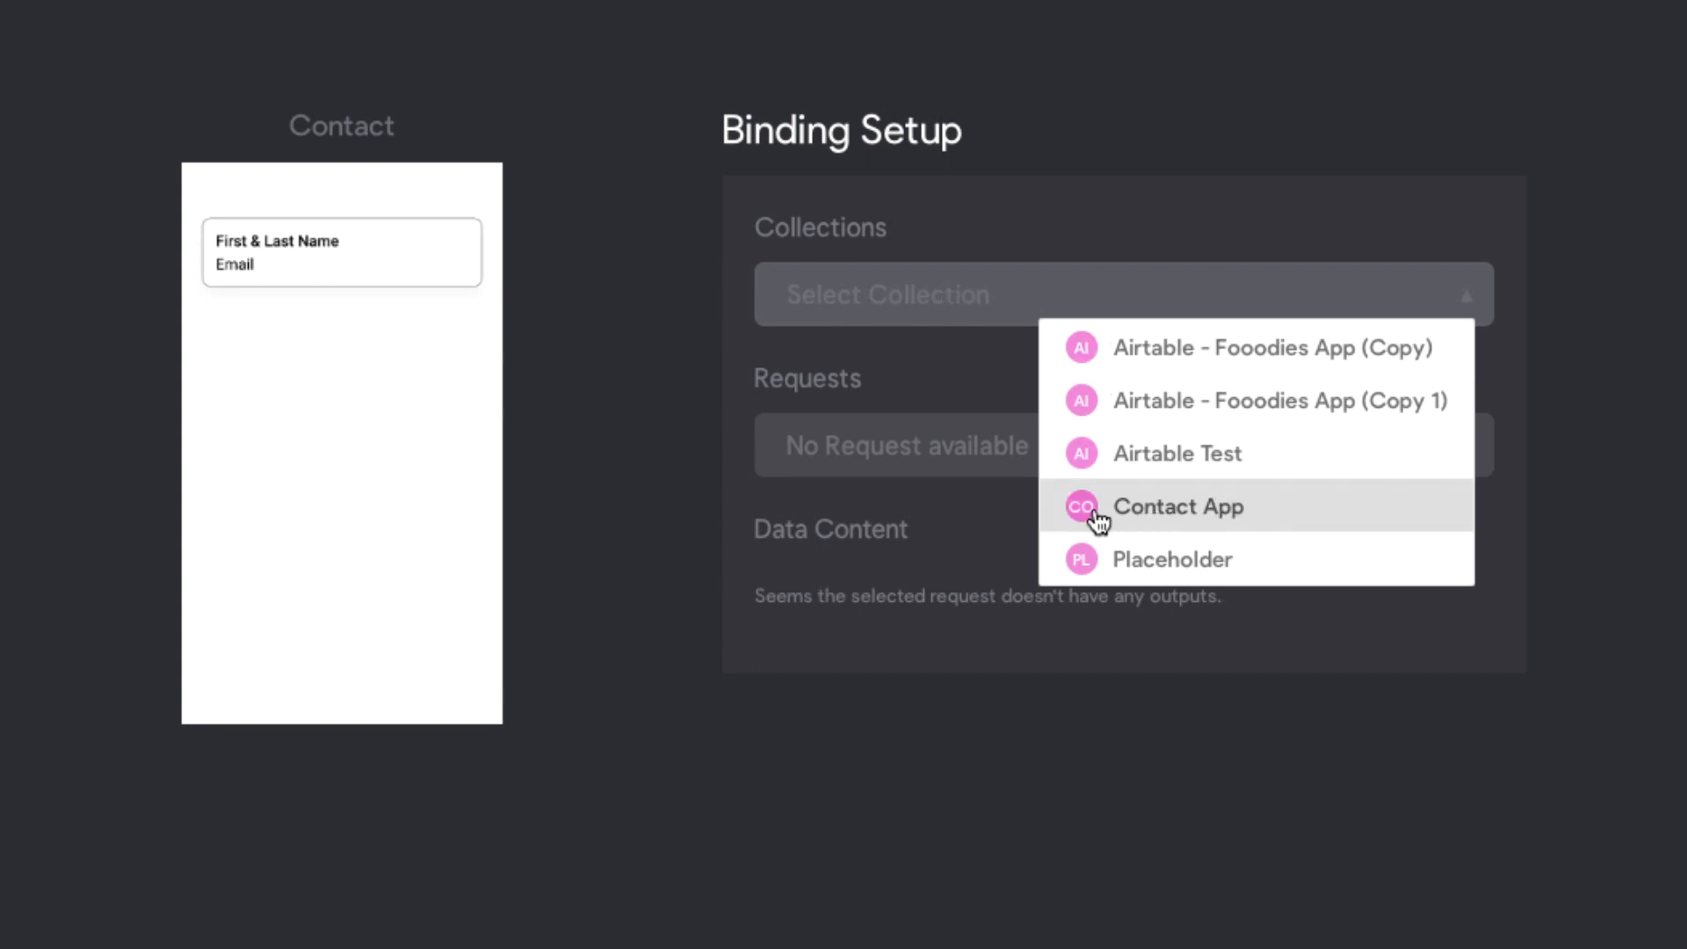
{"action": "left_click", "coordinate": [1256, 525]}
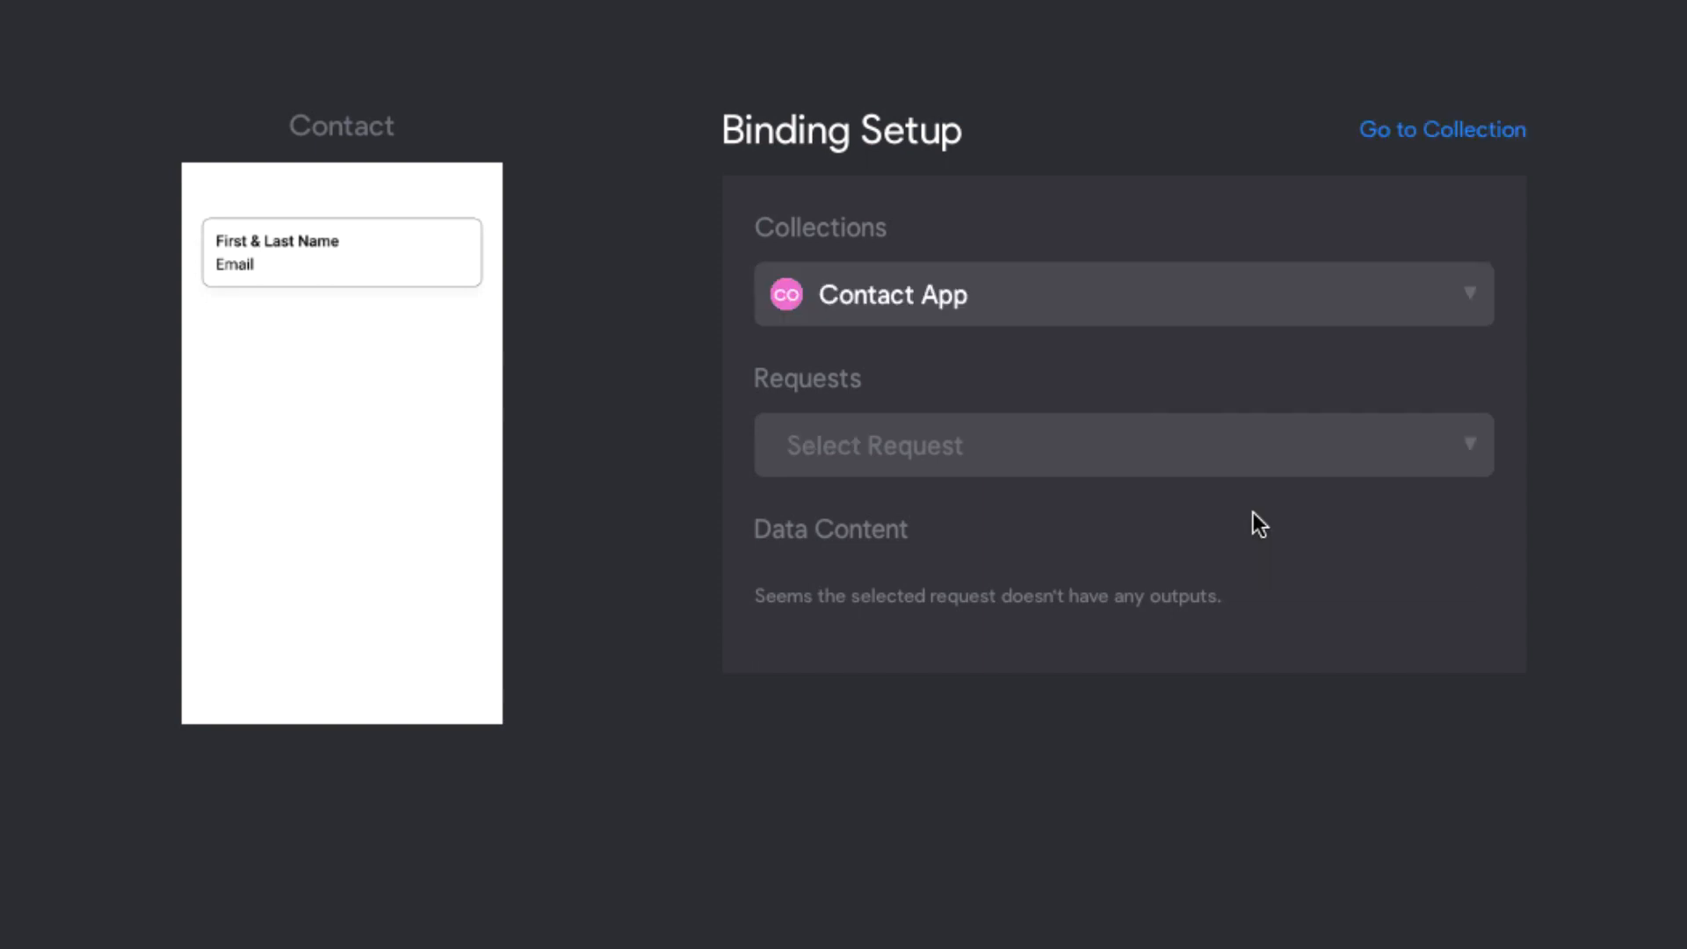
{"action": "left_click", "coordinate": [846, 445]}
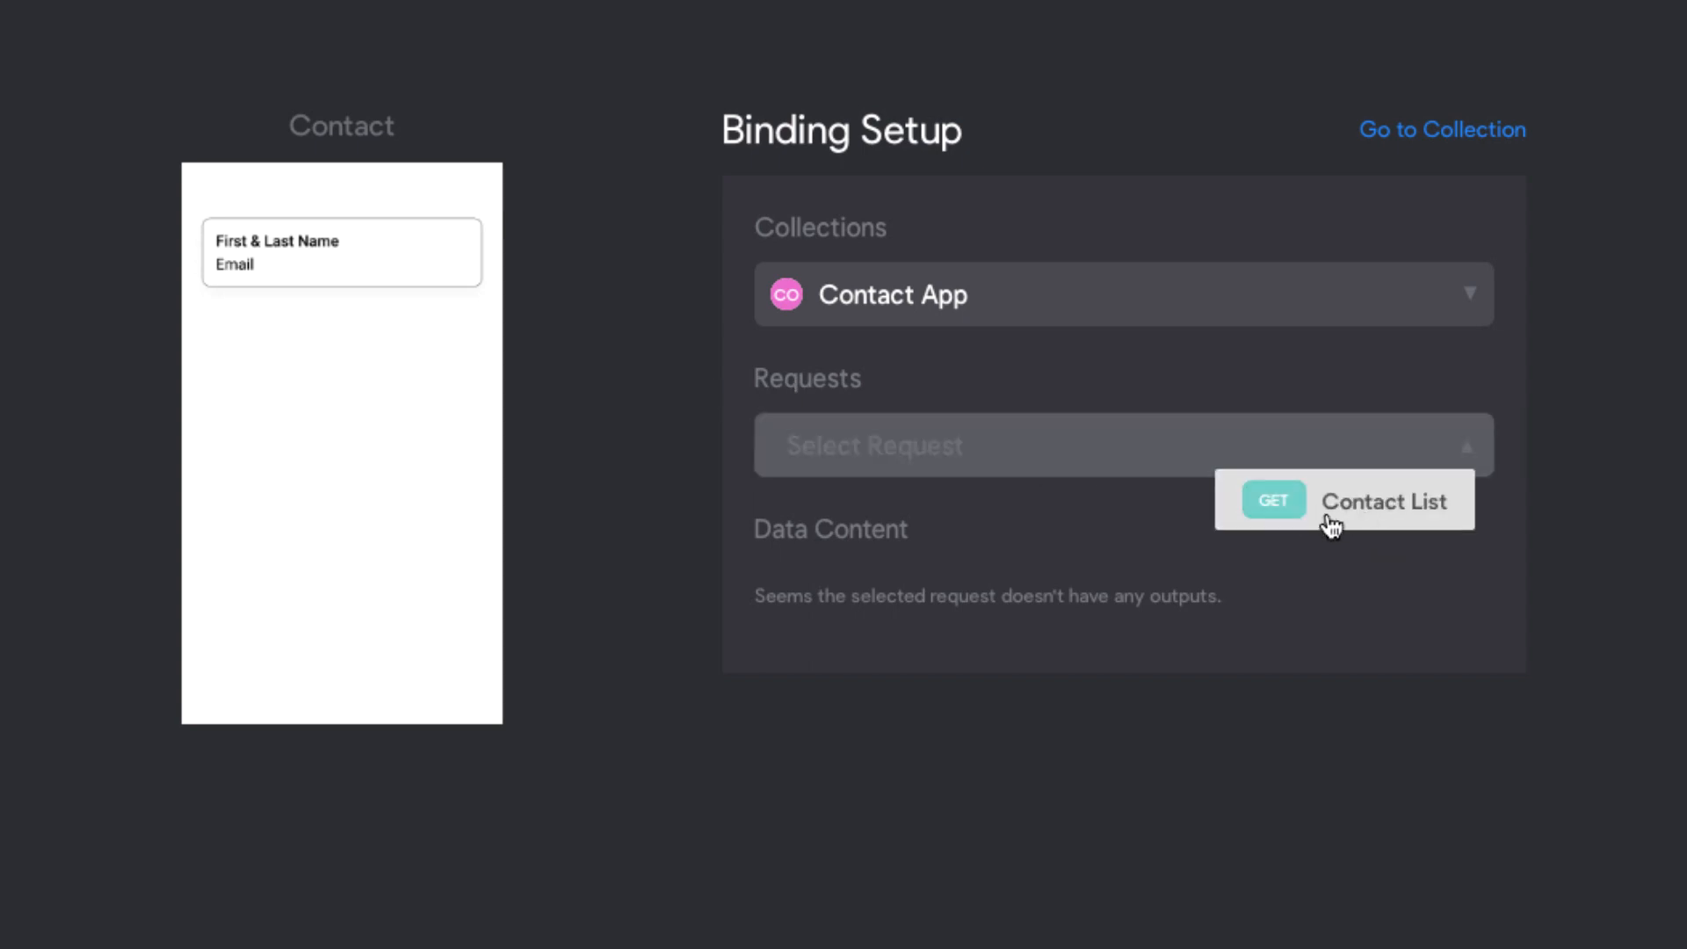
{"action": "left_click", "coordinate": [1364, 518]}
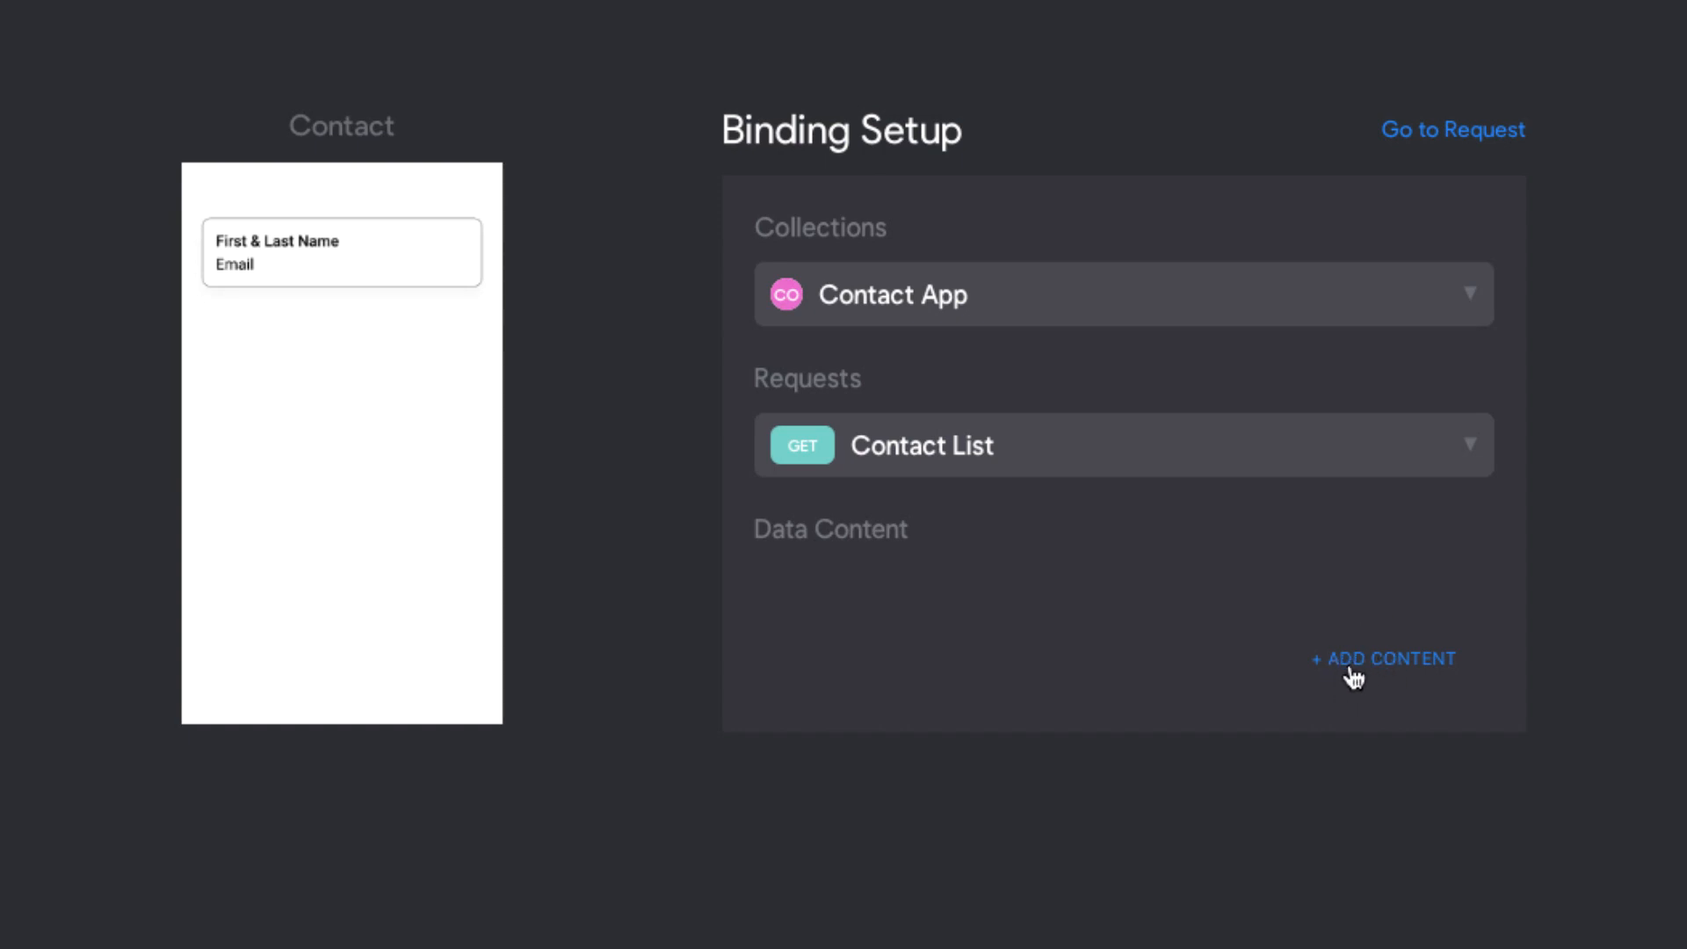
- Add the *List container to the screen's data content and bind it to Data[]
{"action": "left_click", "coordinate": [1437, 664]}
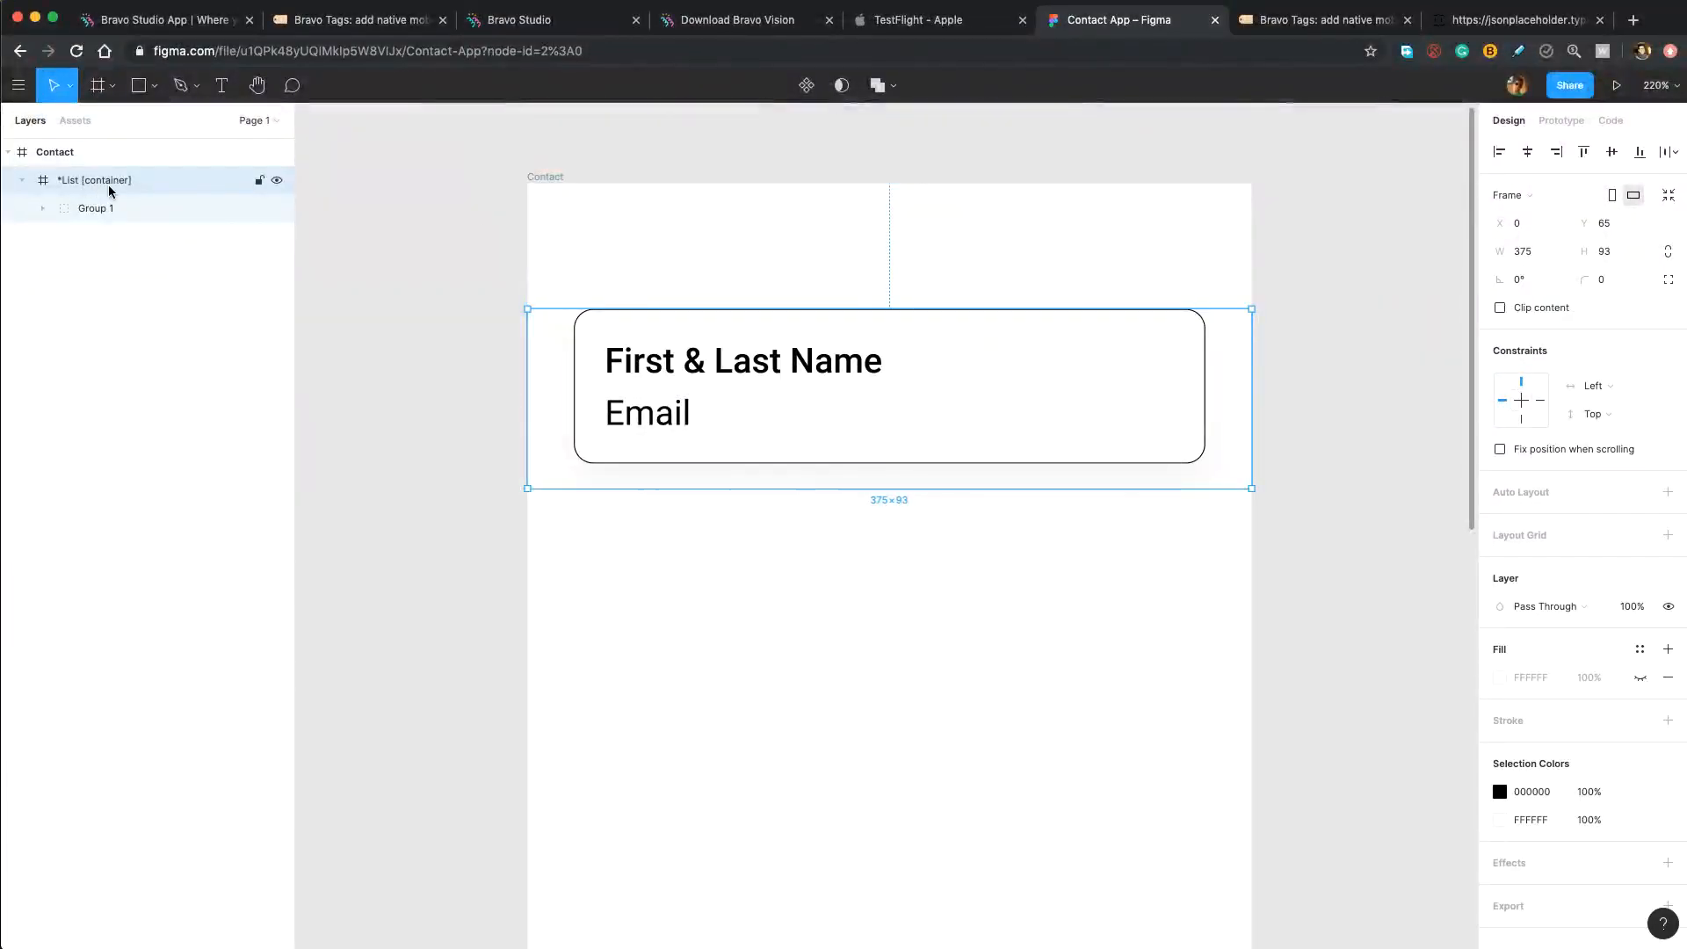
{"action": "left_click", "coordinate": [510, 19]}
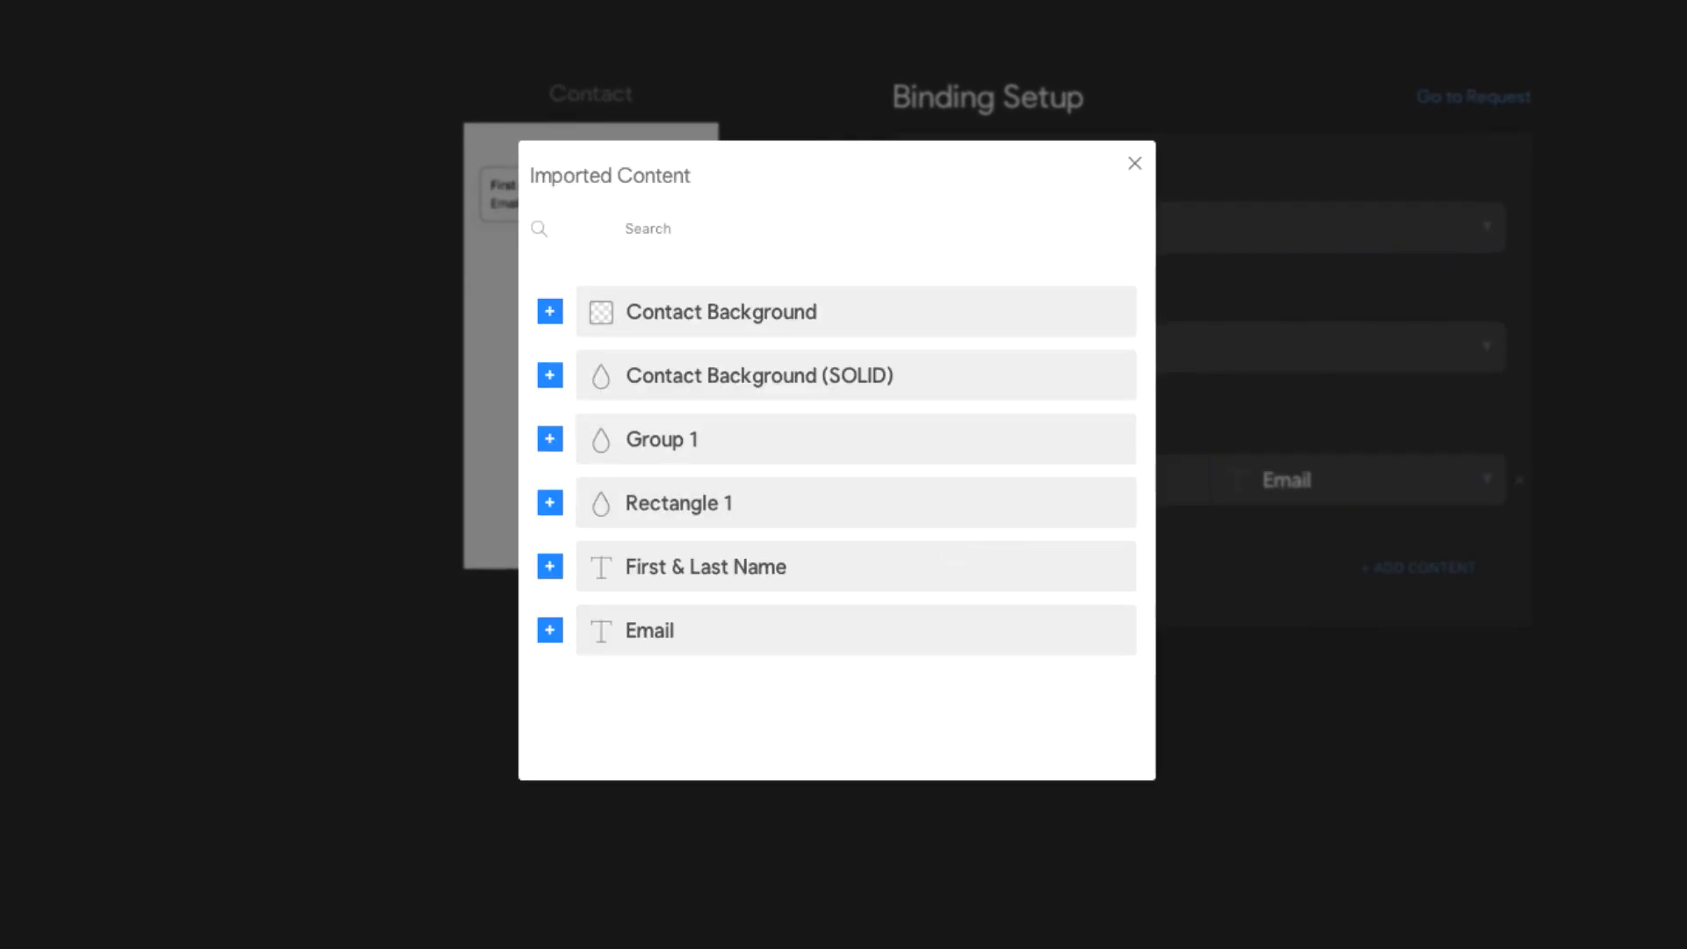
{"action": "left_click", "coordinate": [619, 618]}
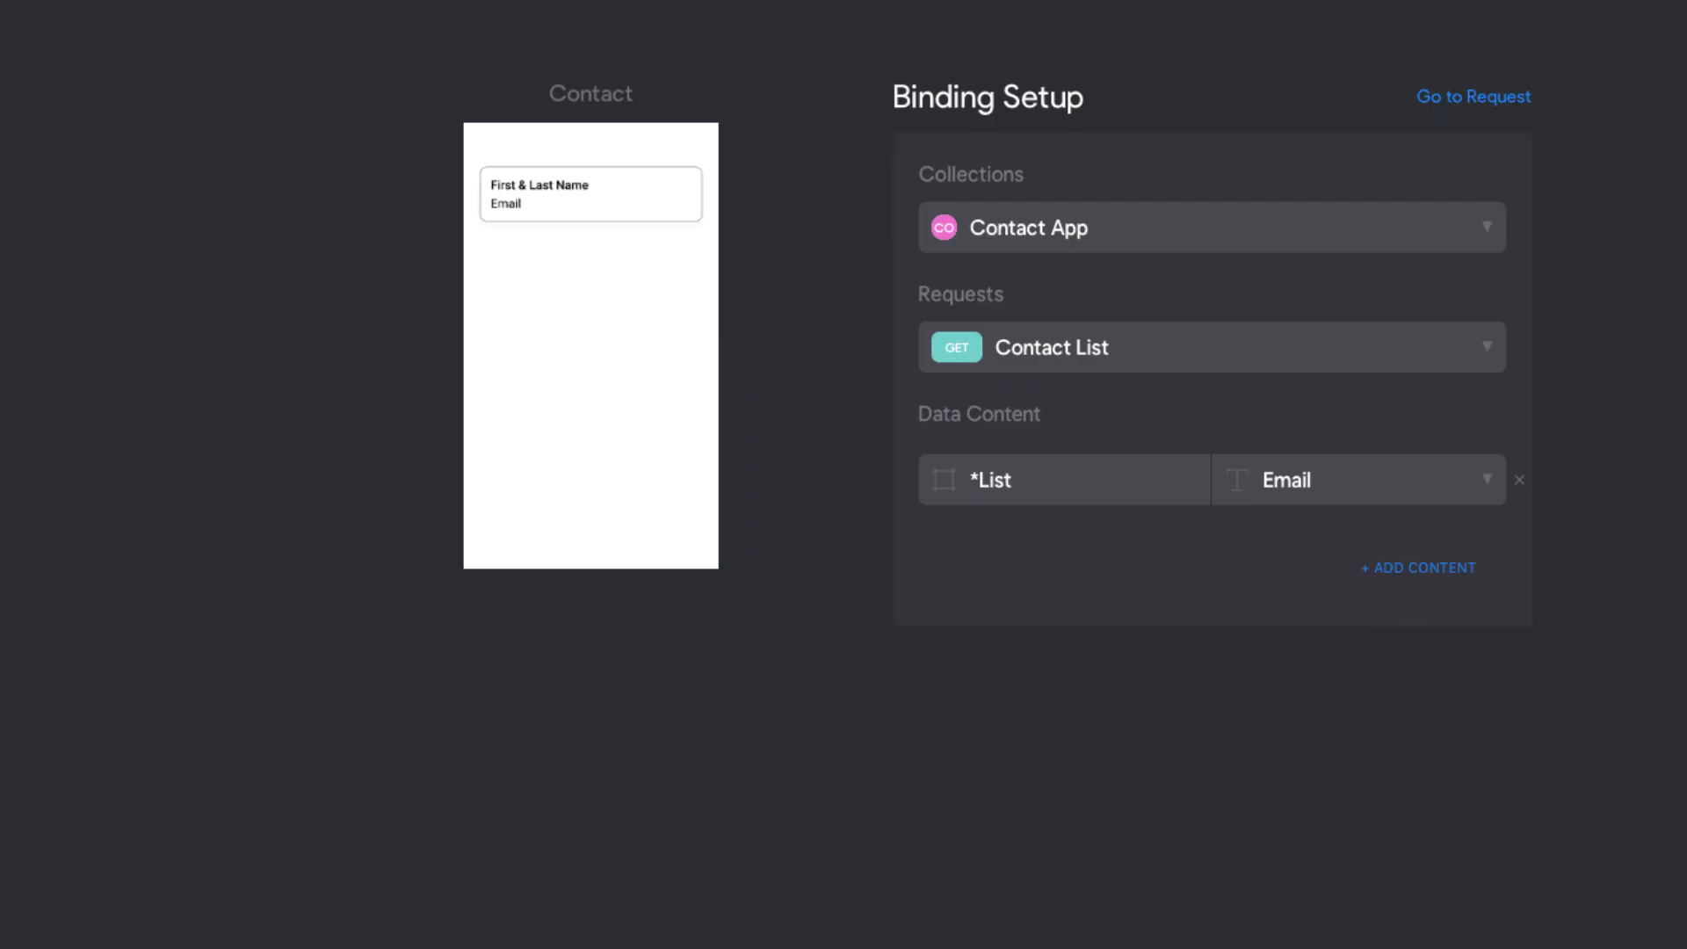
{"action": "left_click", "coordinate": [1470, 492]}
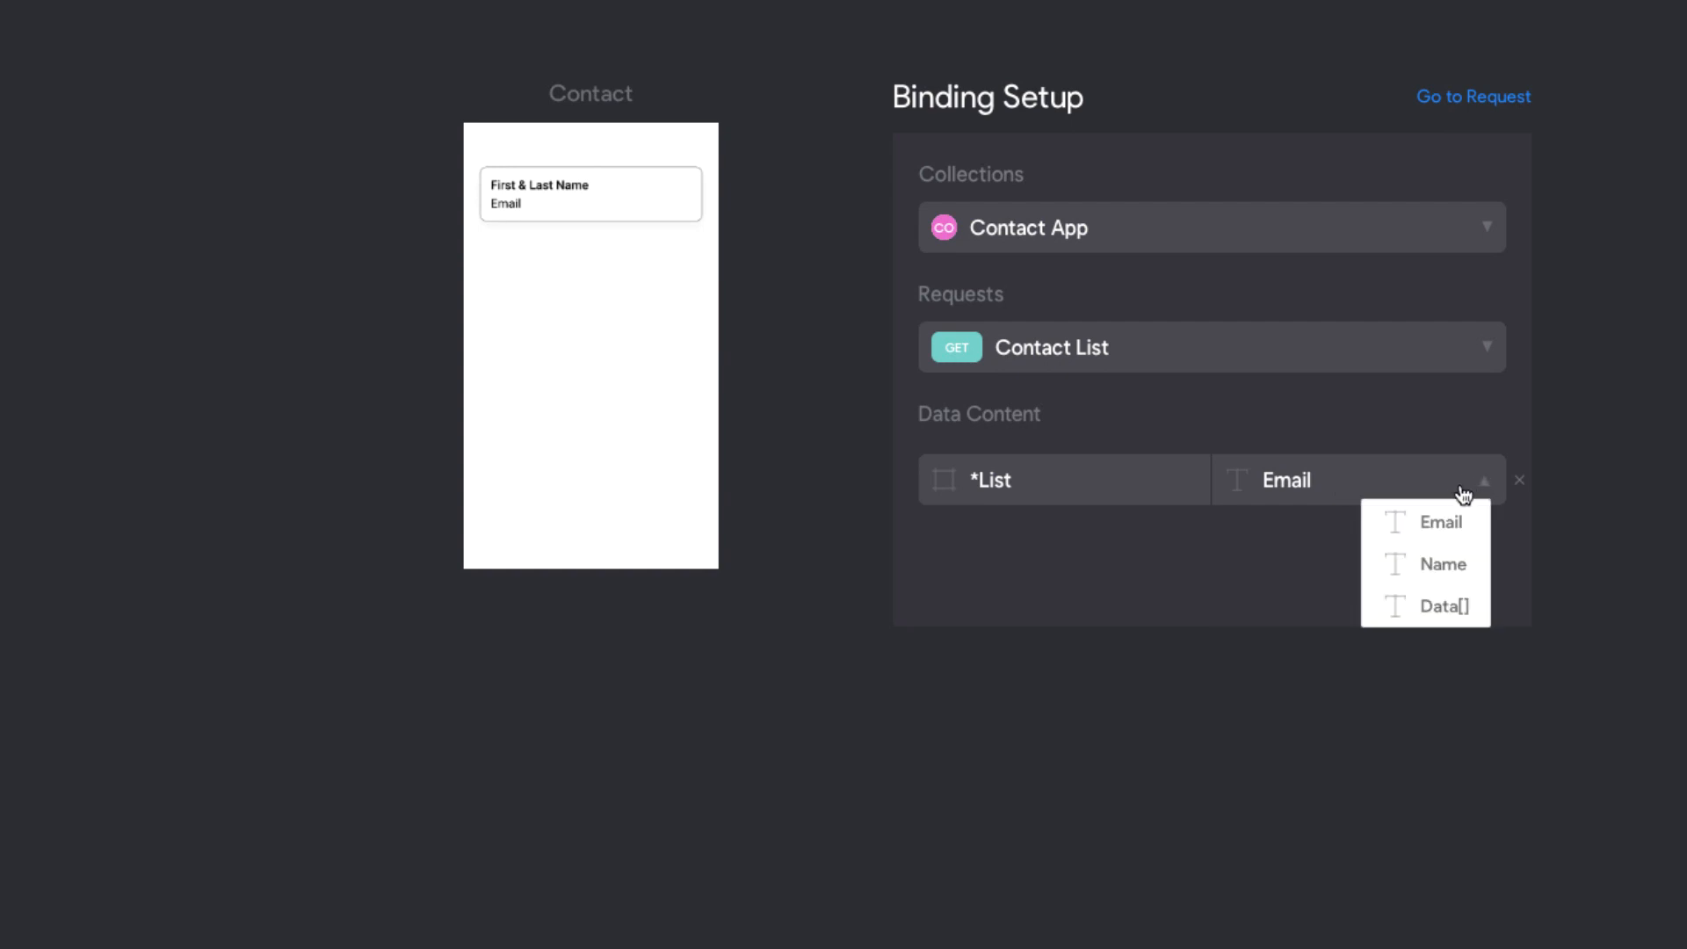
{"action": "left_click", "coordinate": [1444, 609]}
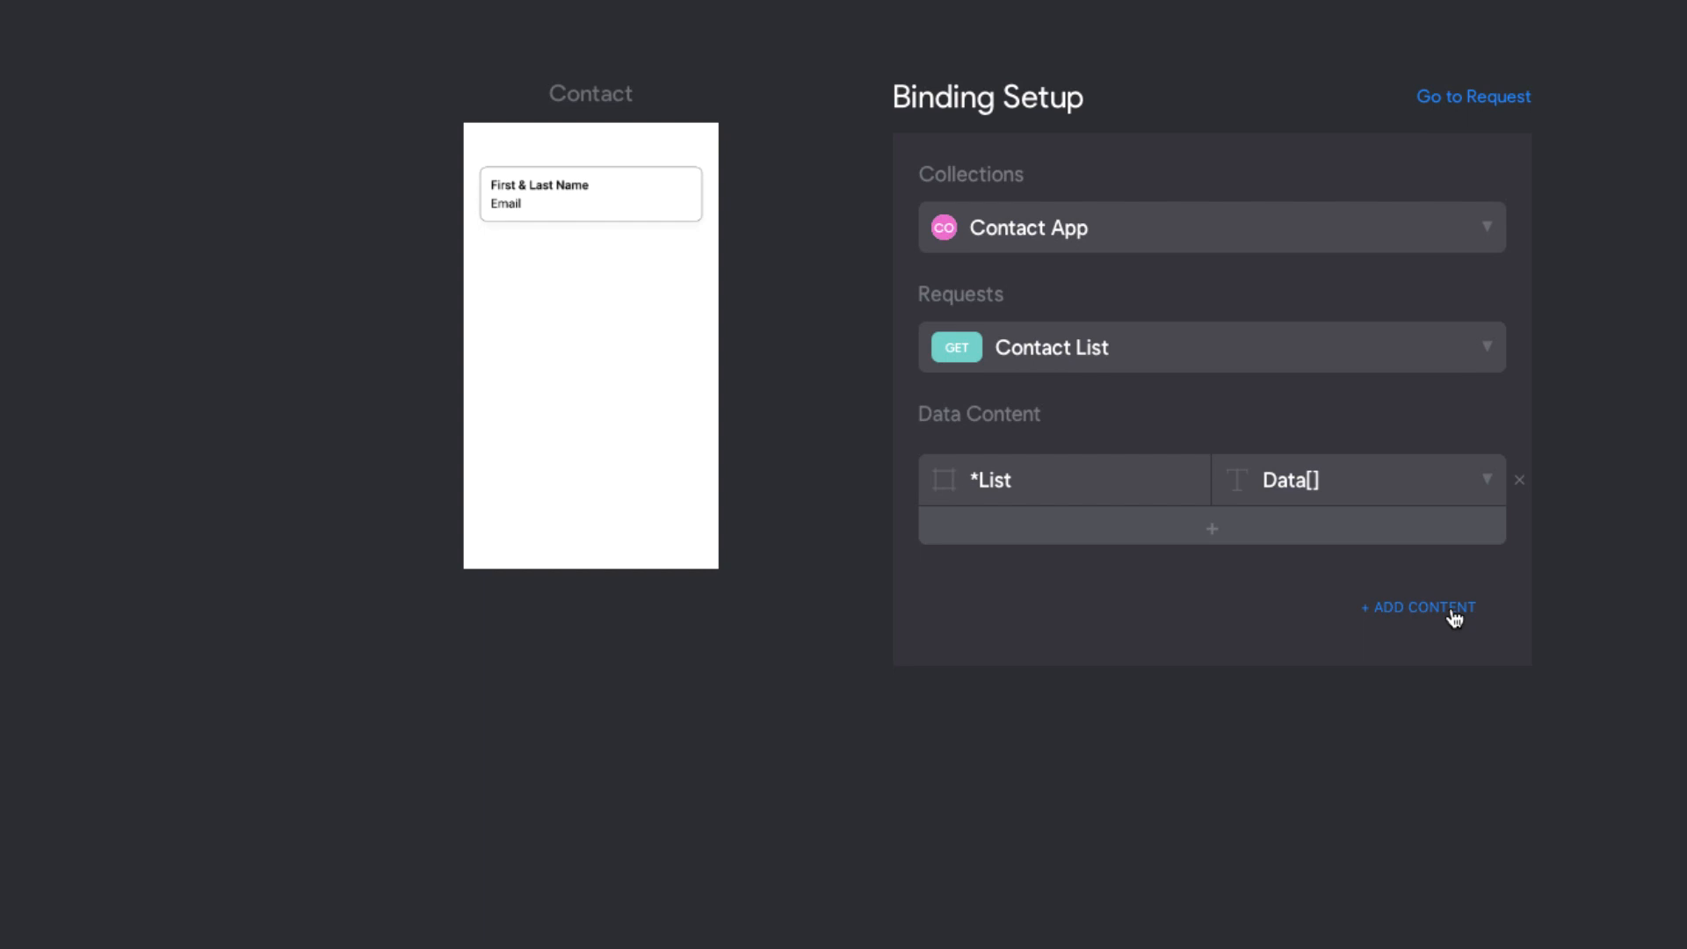
- Add the Email and First & Last Name texts under *List, bind First & Last Name to Name, and open the app preview
{"action": "left_click", "coordinate": [1212, 536]}
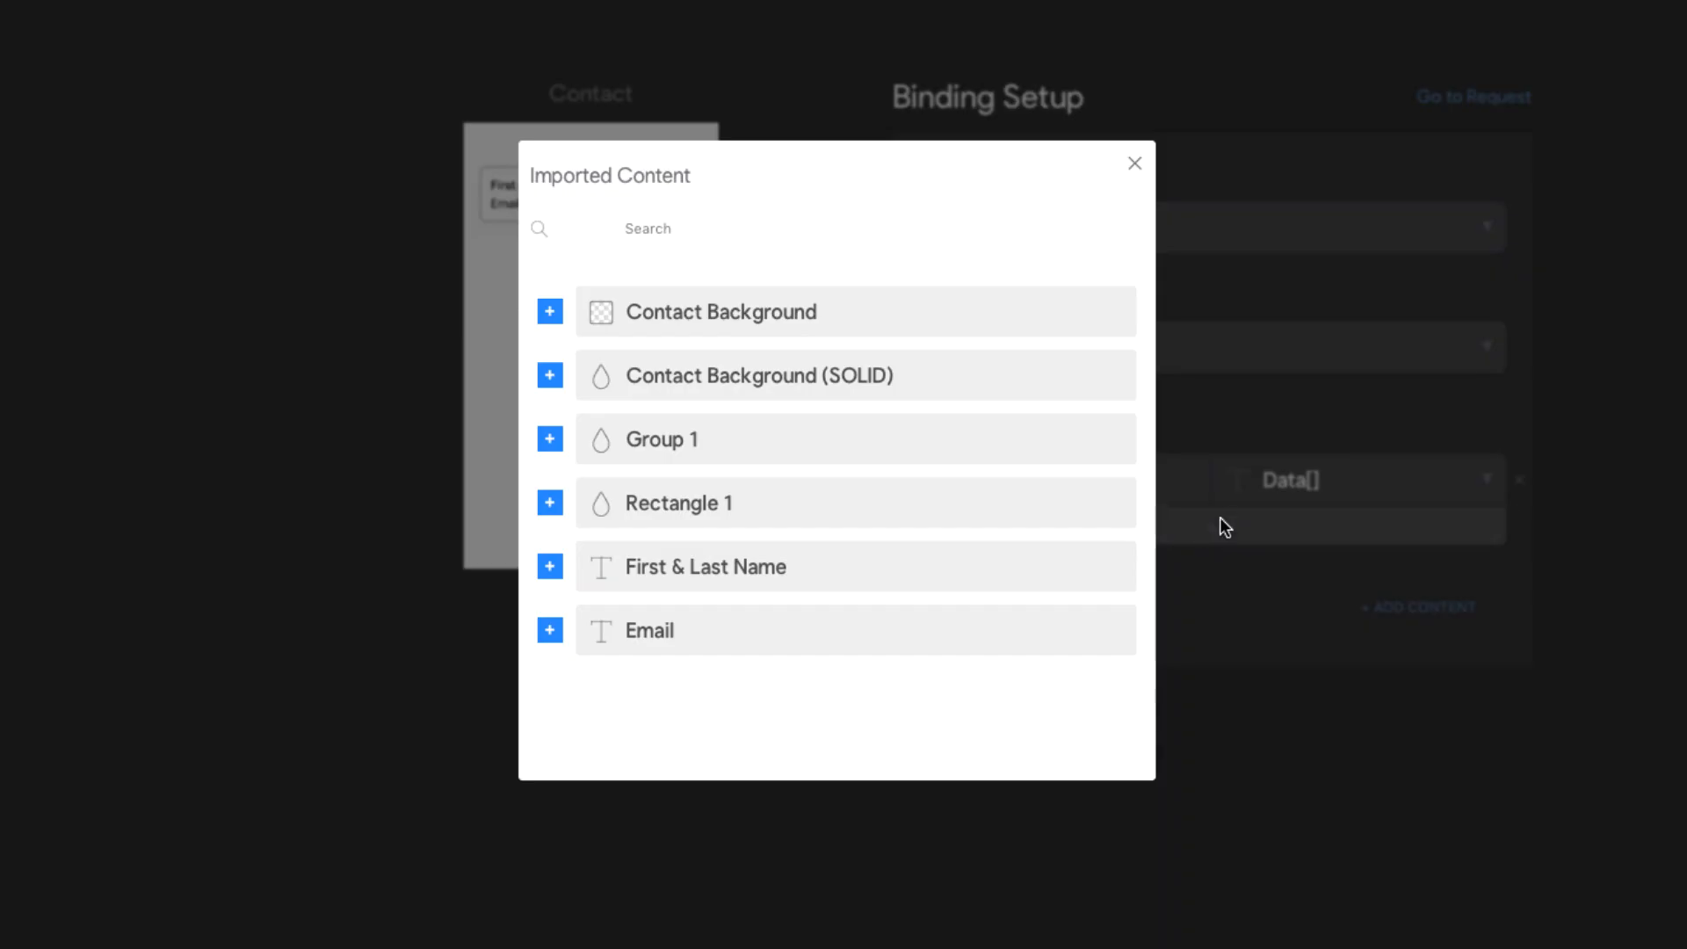
{"action": "left_click", "coordinate": [668, 583]}
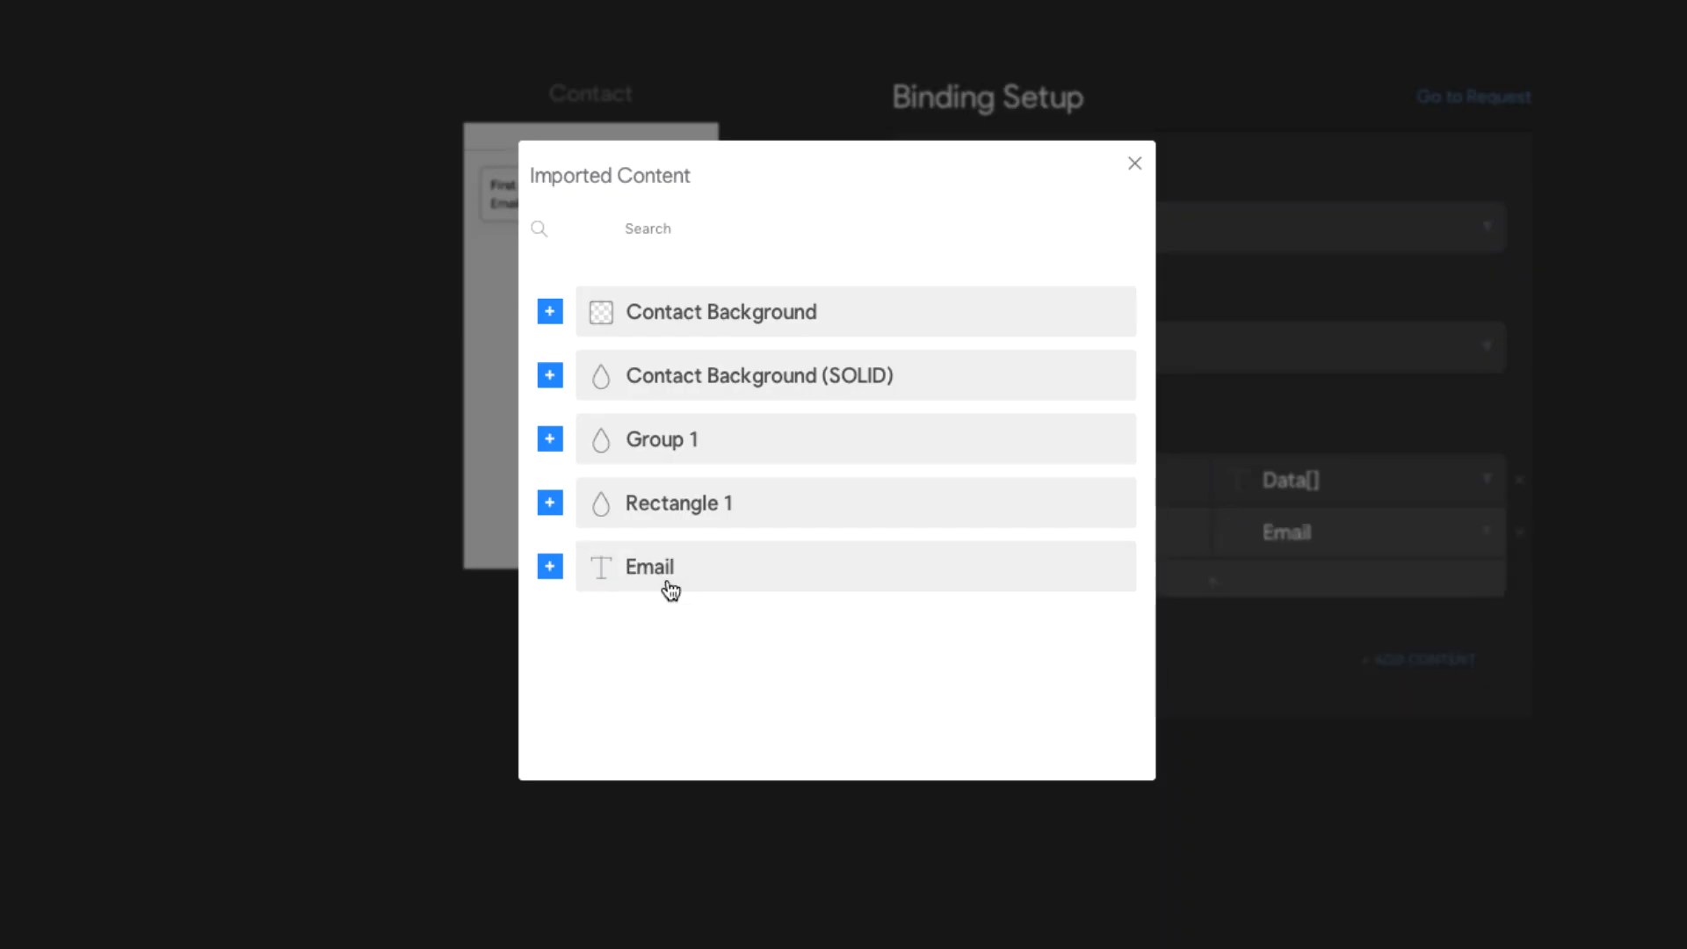
{"action": "left_click", "coordinate": [668, 585]}
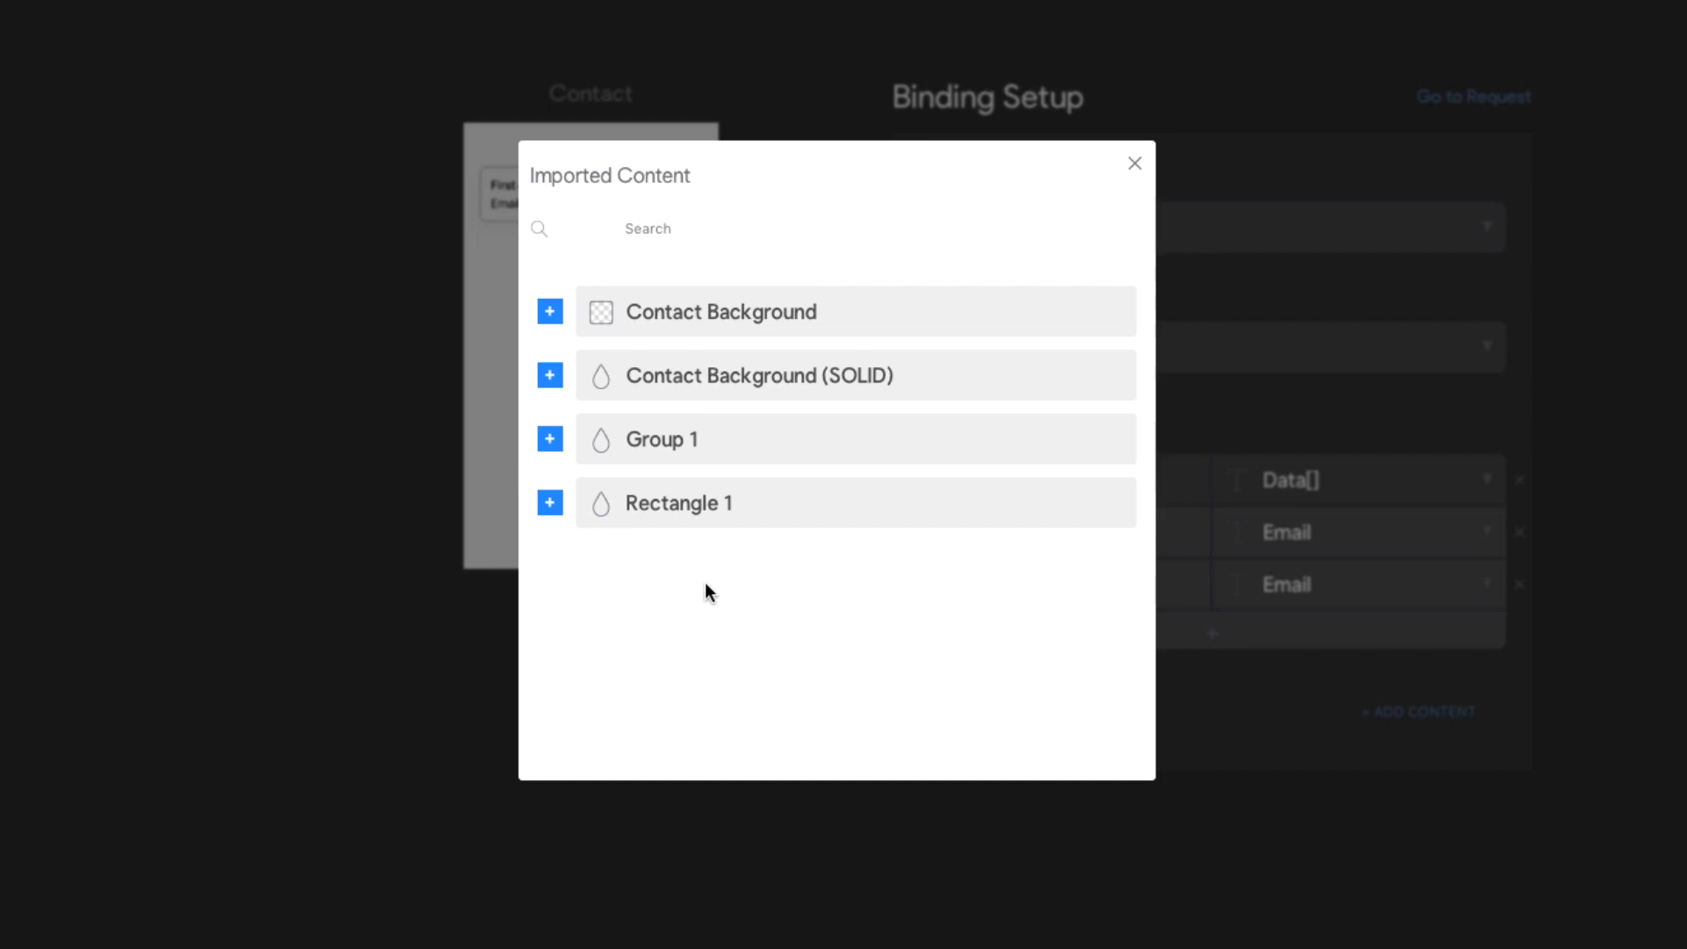
{"action": "left_click", "coordinate": [1134, 165]}
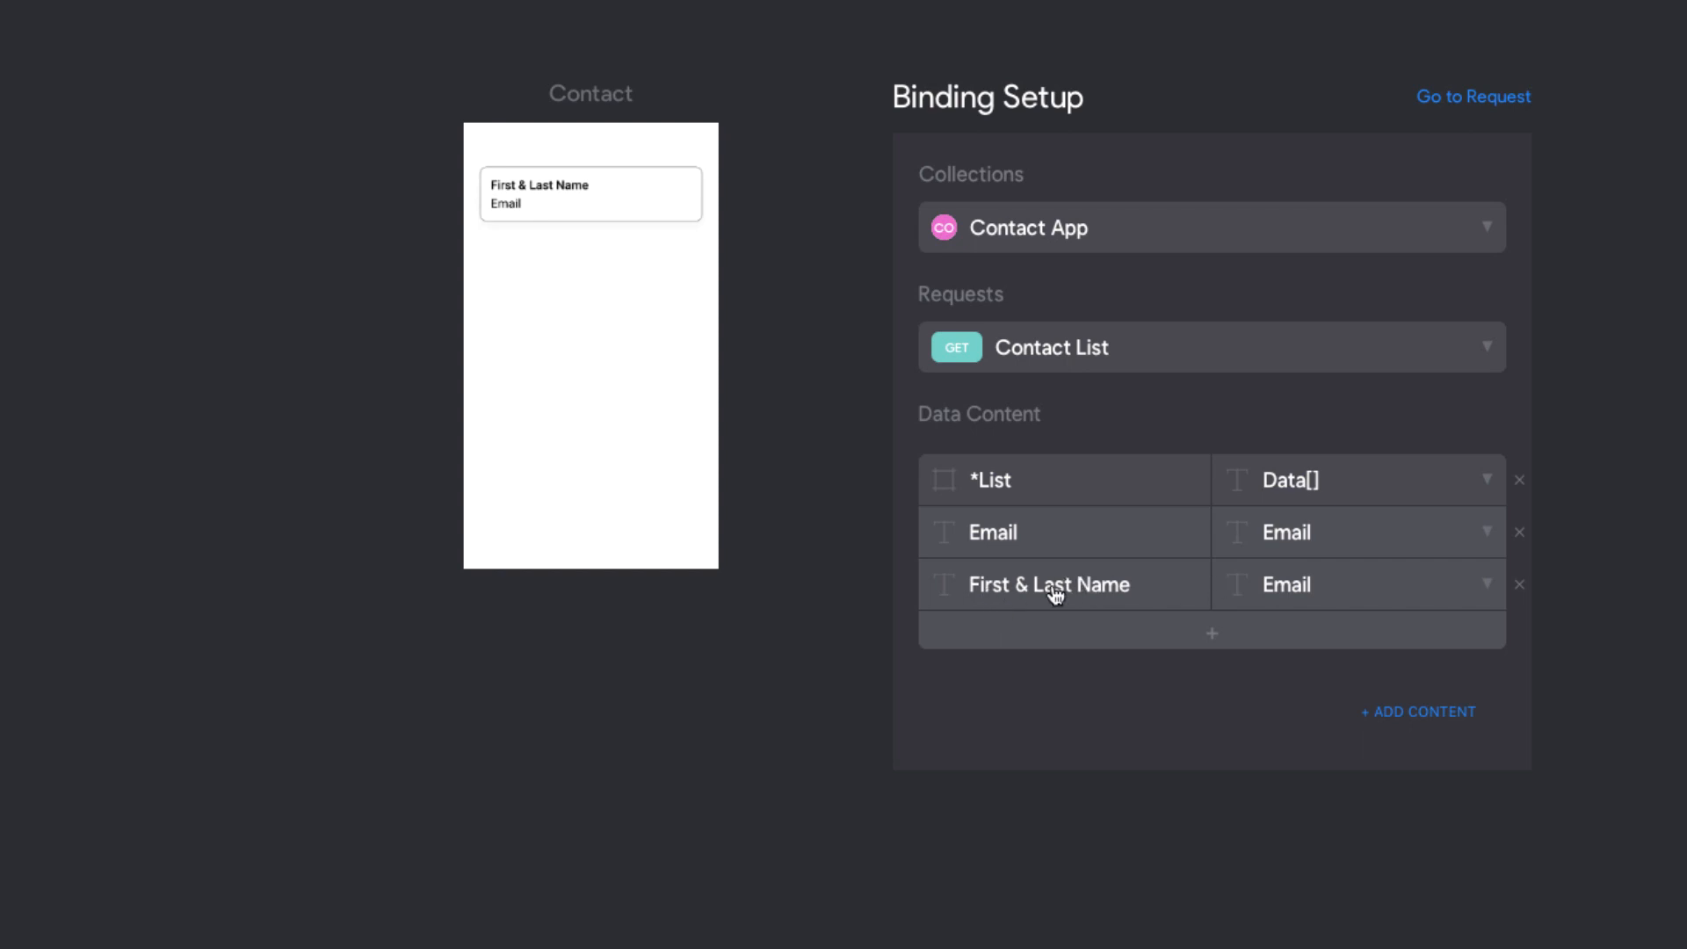
{"action": "left_click", "coordinate": [1294, 594]}
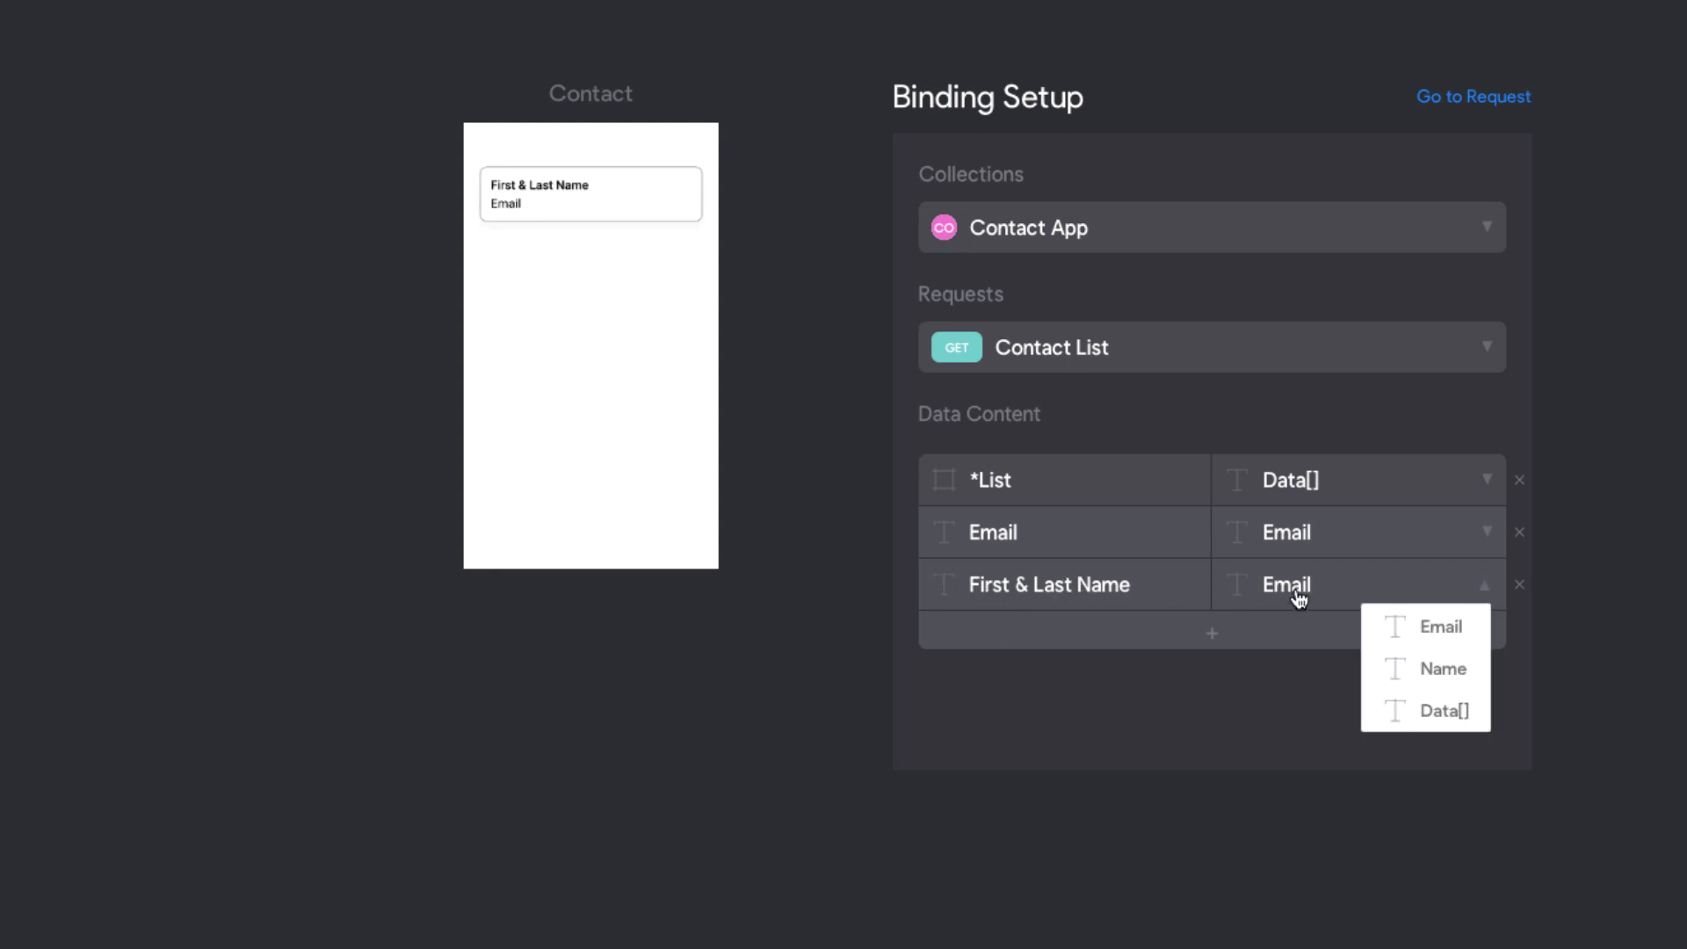
{"action": "left_click", "coordinate": [1434, 666]}
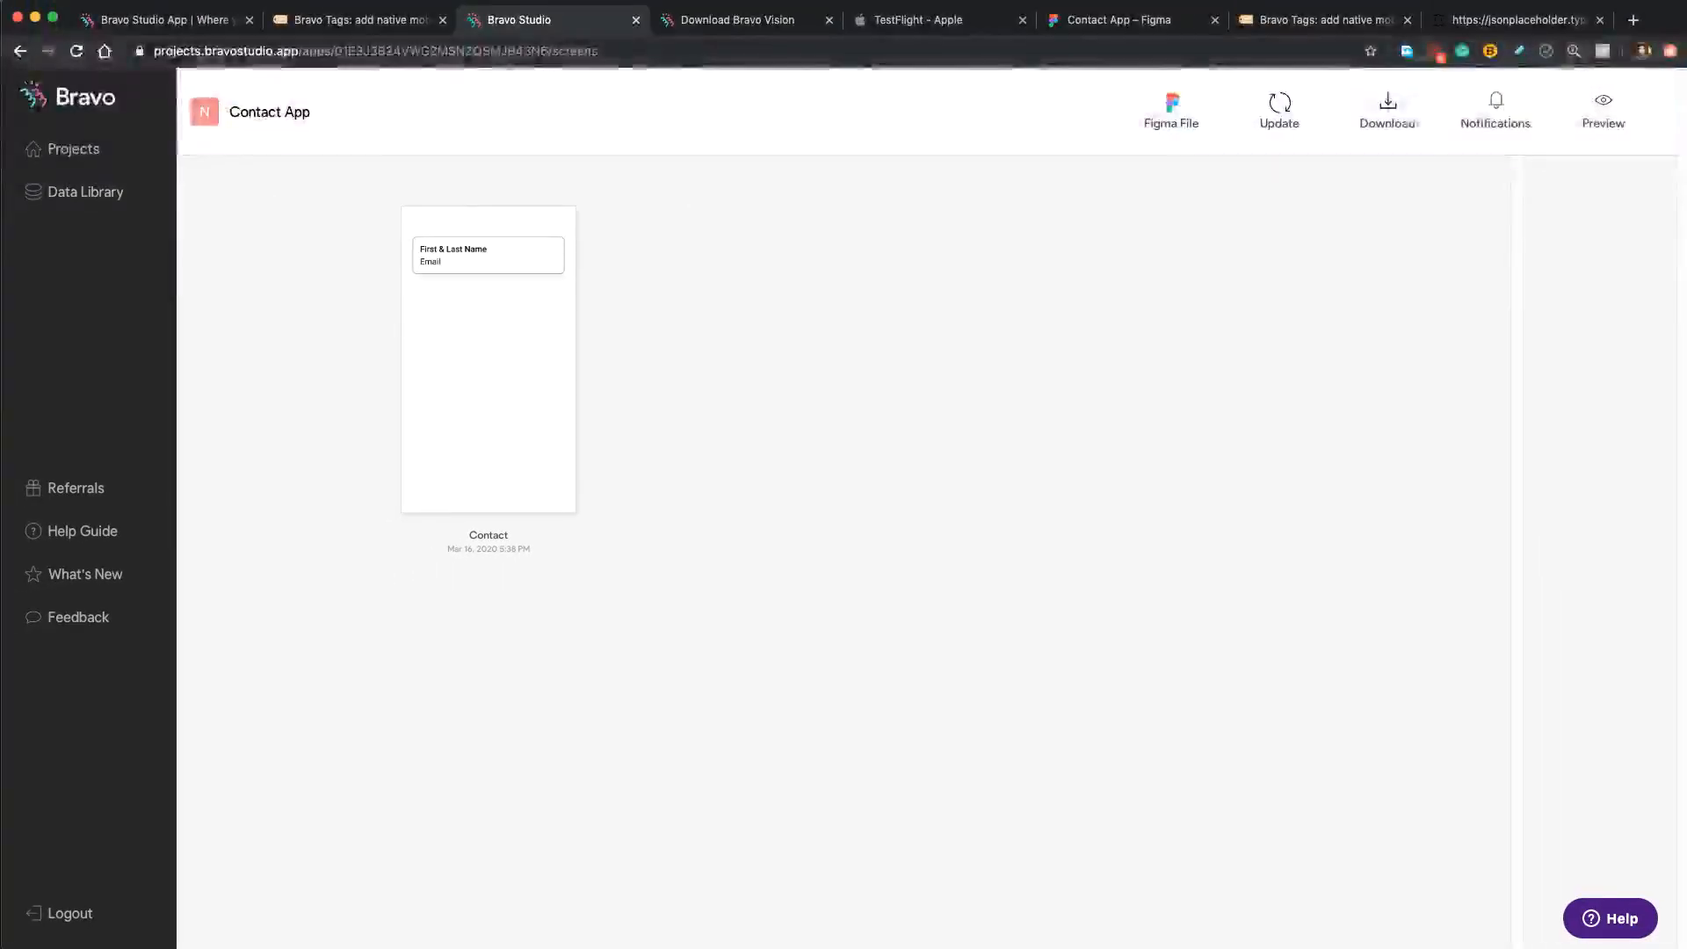
{"action": "left_click", "coordinate": [1603, 113]}
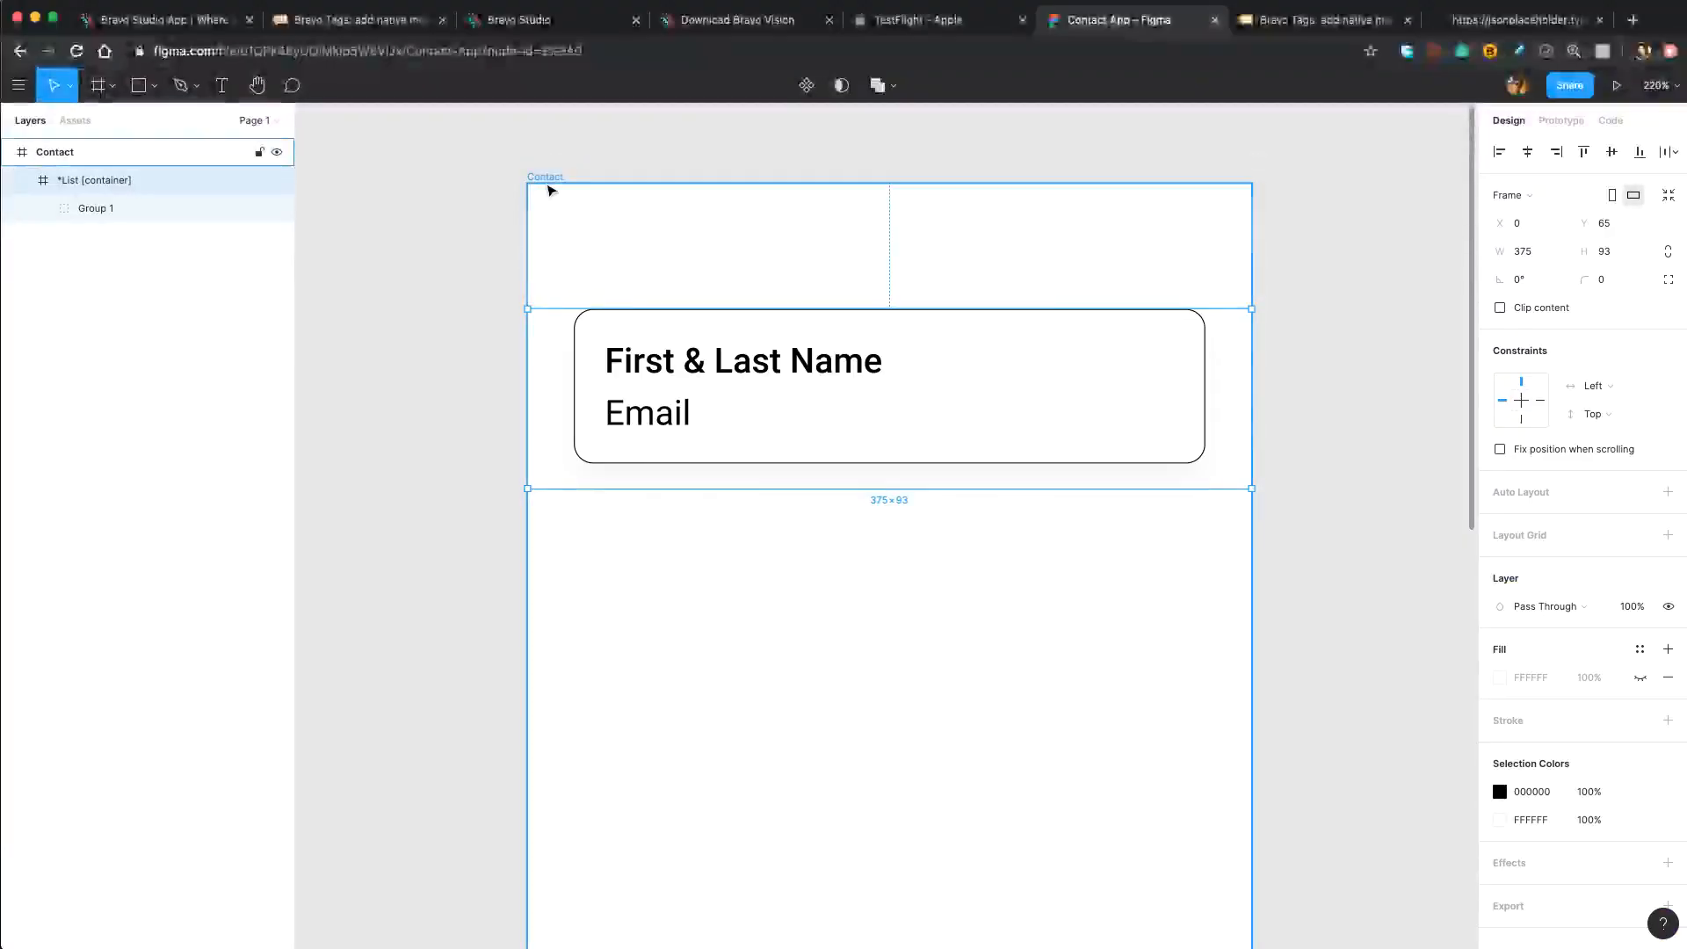
- In the Figma design, draw a full-width rectangle filling the empty space above the *List container
{"action": "left_click_drag", "start_coordinate": [557, 207], "coordinate": [514, 194]}
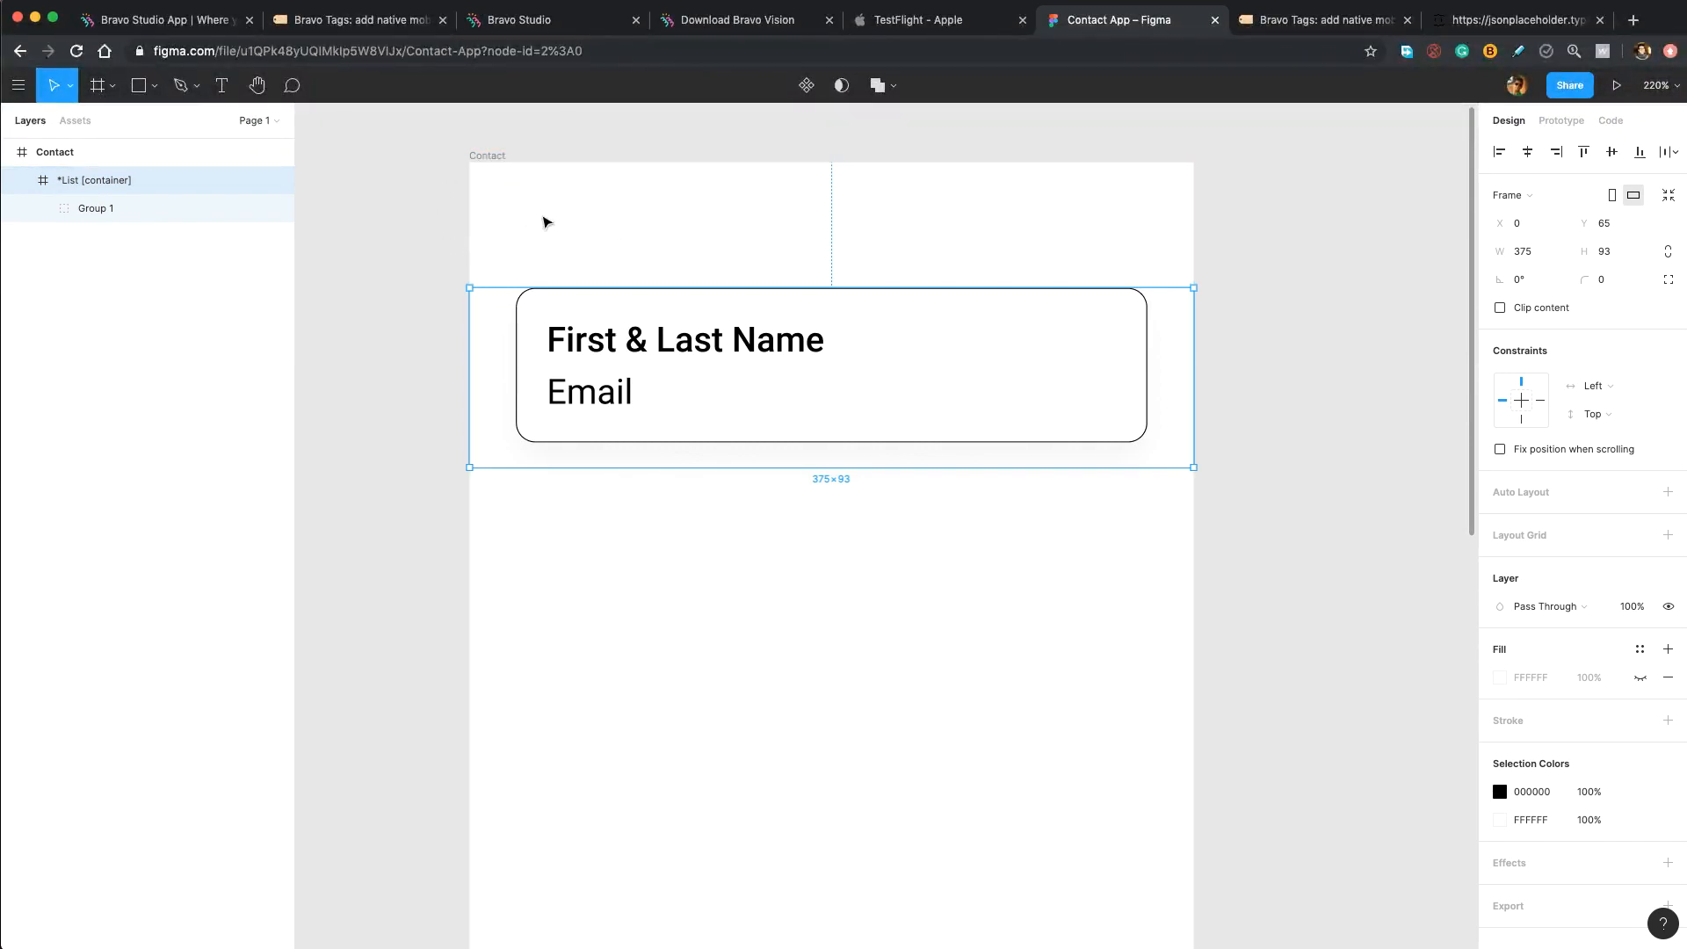
{"action": "left_click", "coordinate": [153, 86]}
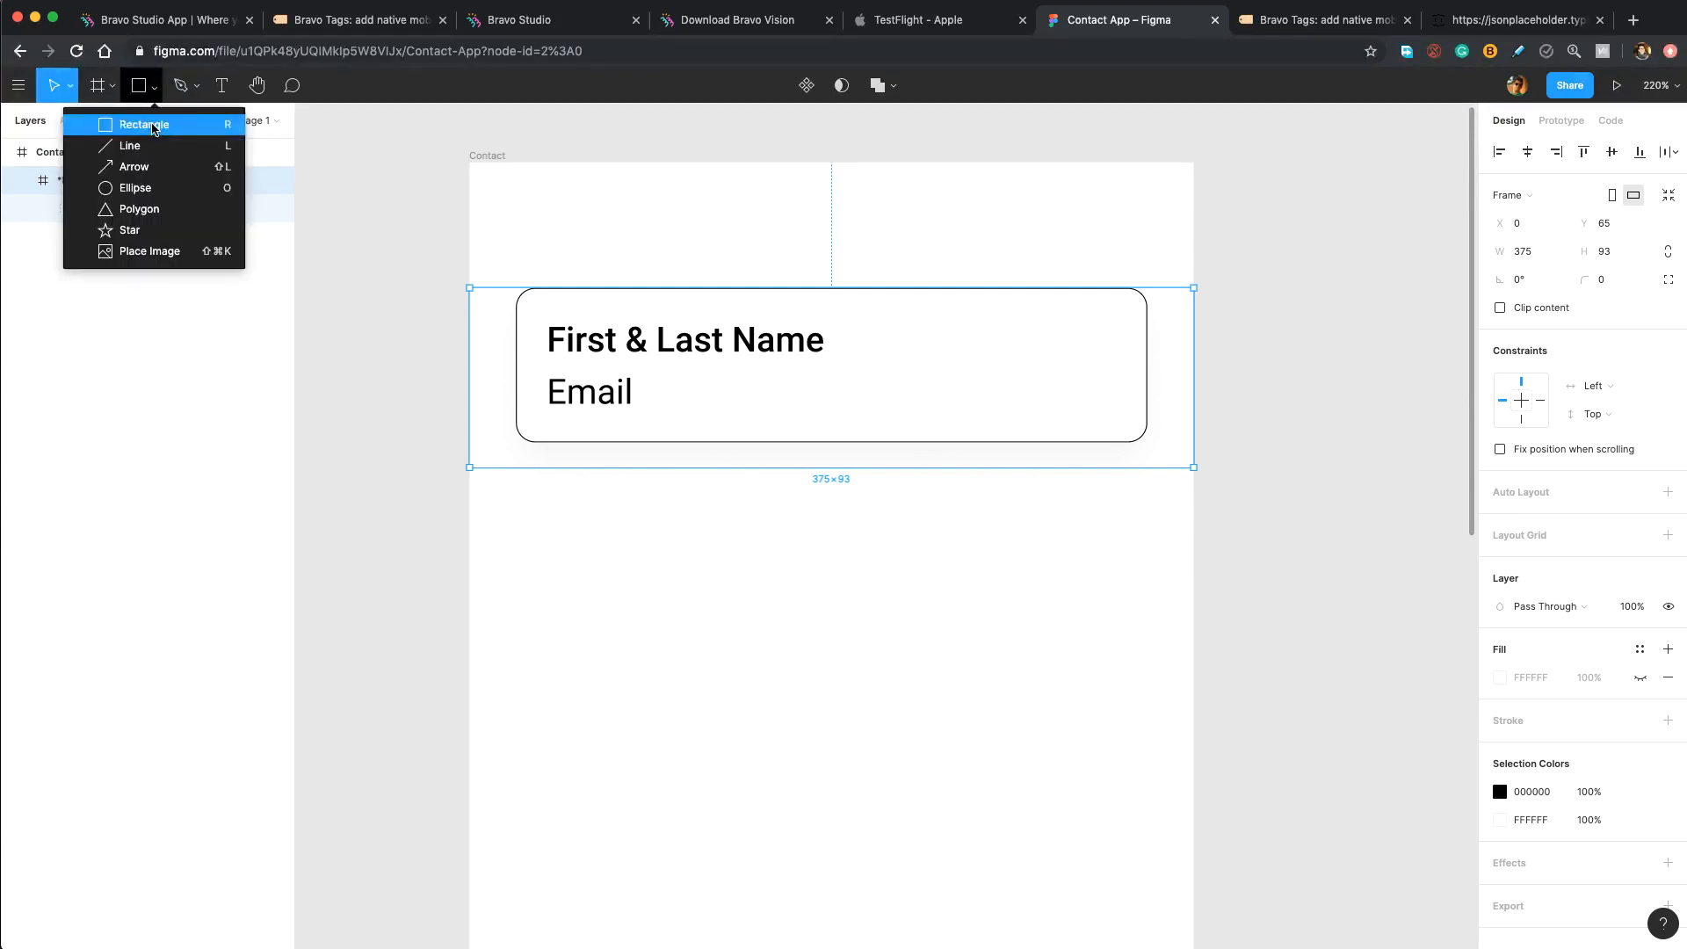
{"action": "left_click", "coordinate": [167, 120]}
{"action": "left_click_drag", "start_coordinate": [470, 162], "coordinate": [1194, 292]}
- Move the *List [container] frame down 60 px to Y 125
{"action": "left_click", "coordinate": [973, 367]}
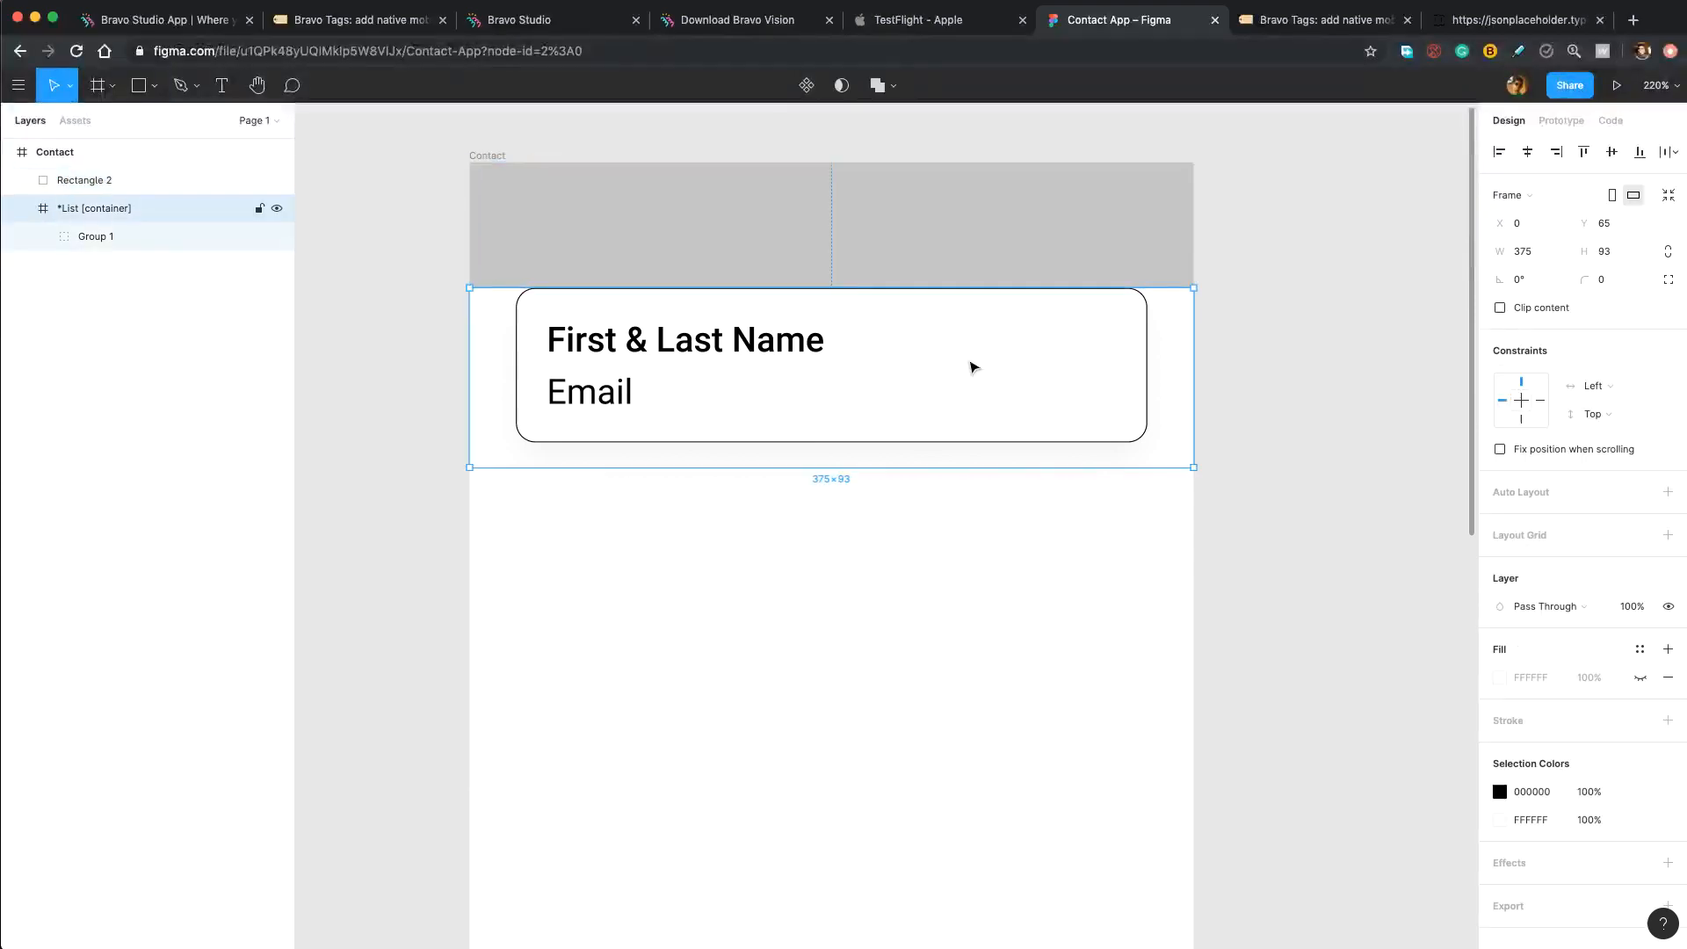
{"action": "key", "text": "shift+Down"}
{"action": "key", "text": "shift+Down"}
{"action": "key", "text": "shift+Down"}
{"action": "key", "text": "shift+Down"}
{"action": "key", "text": "shift+Down"}
{"action": "key", "text": "shift+Down"}
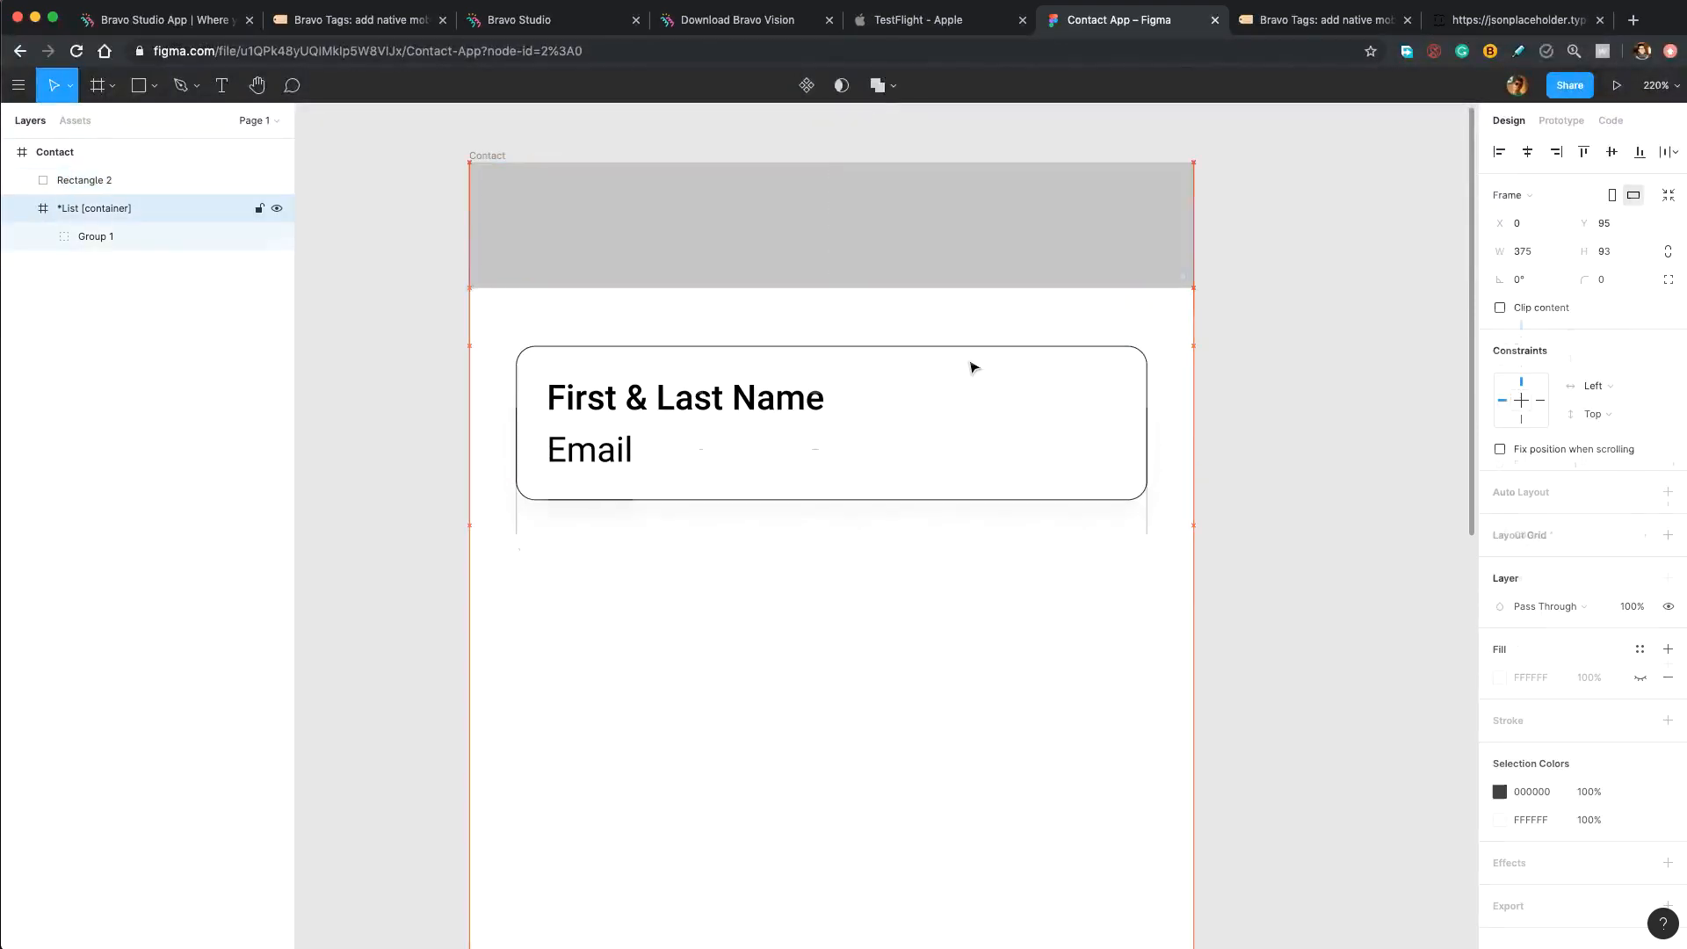
- Stretch the header rectangle down to a height of about 119 and place the *List container flush beneath it at Y 119
{"action": "left_click", "coordinate": [857, 290]}
{"action": "left_click_drag", "start_coordinate": [857, 291], "coordinate": [853, 392]}
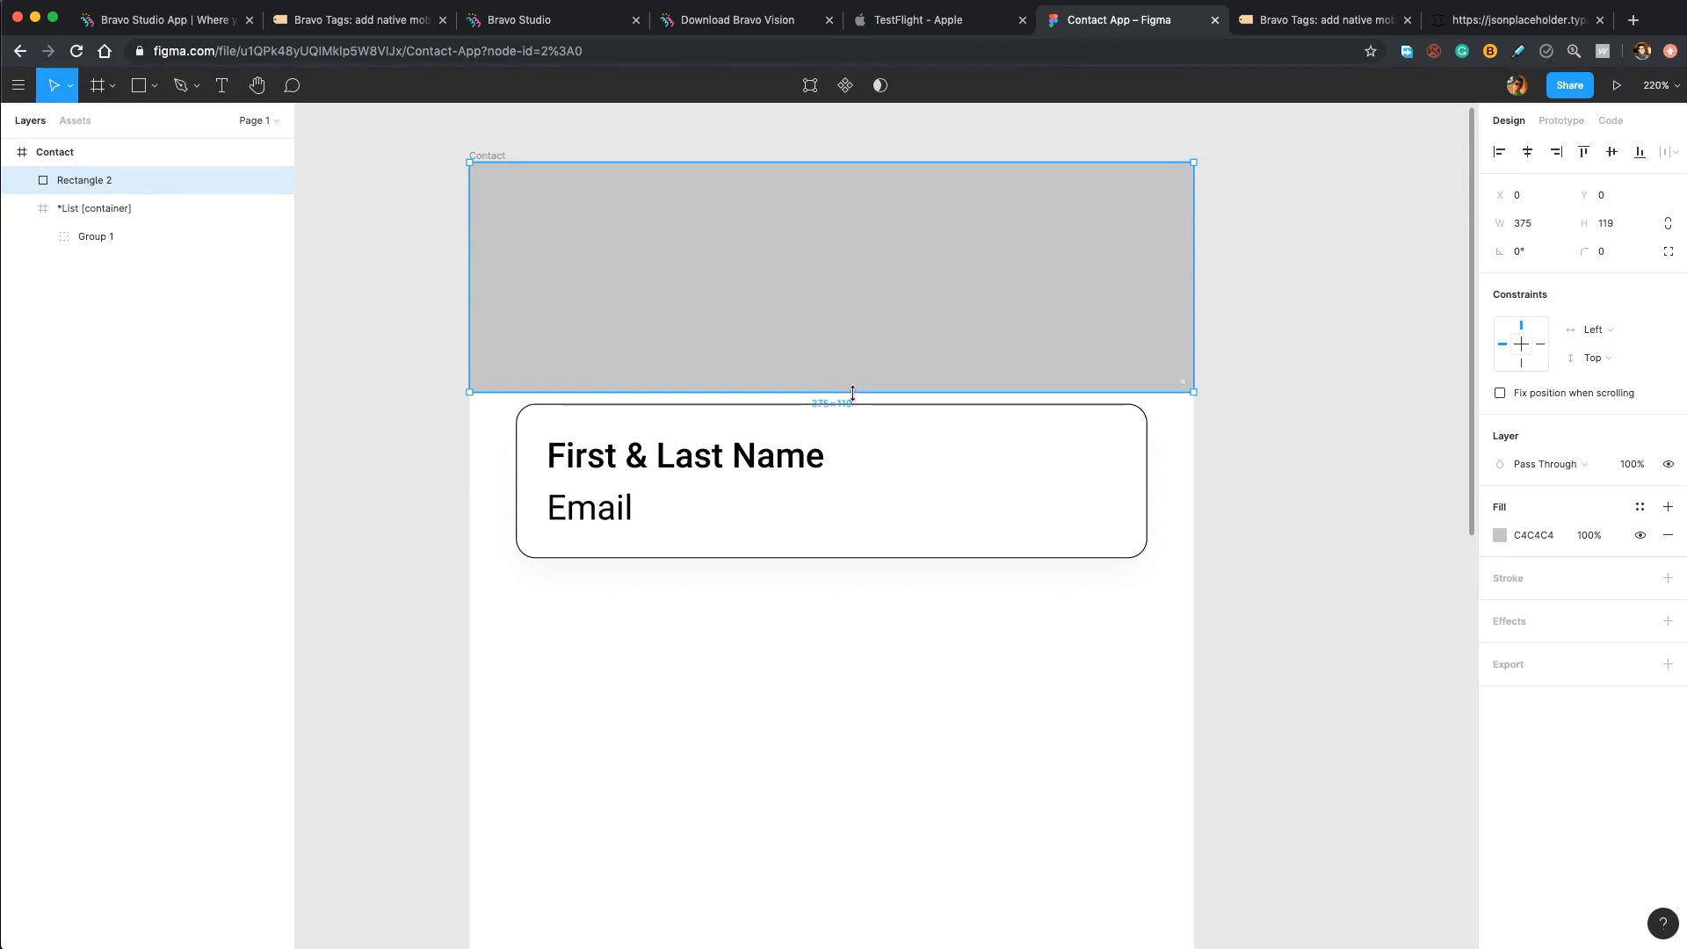
{"action": "left_click", "coordinate": [760, 463]}
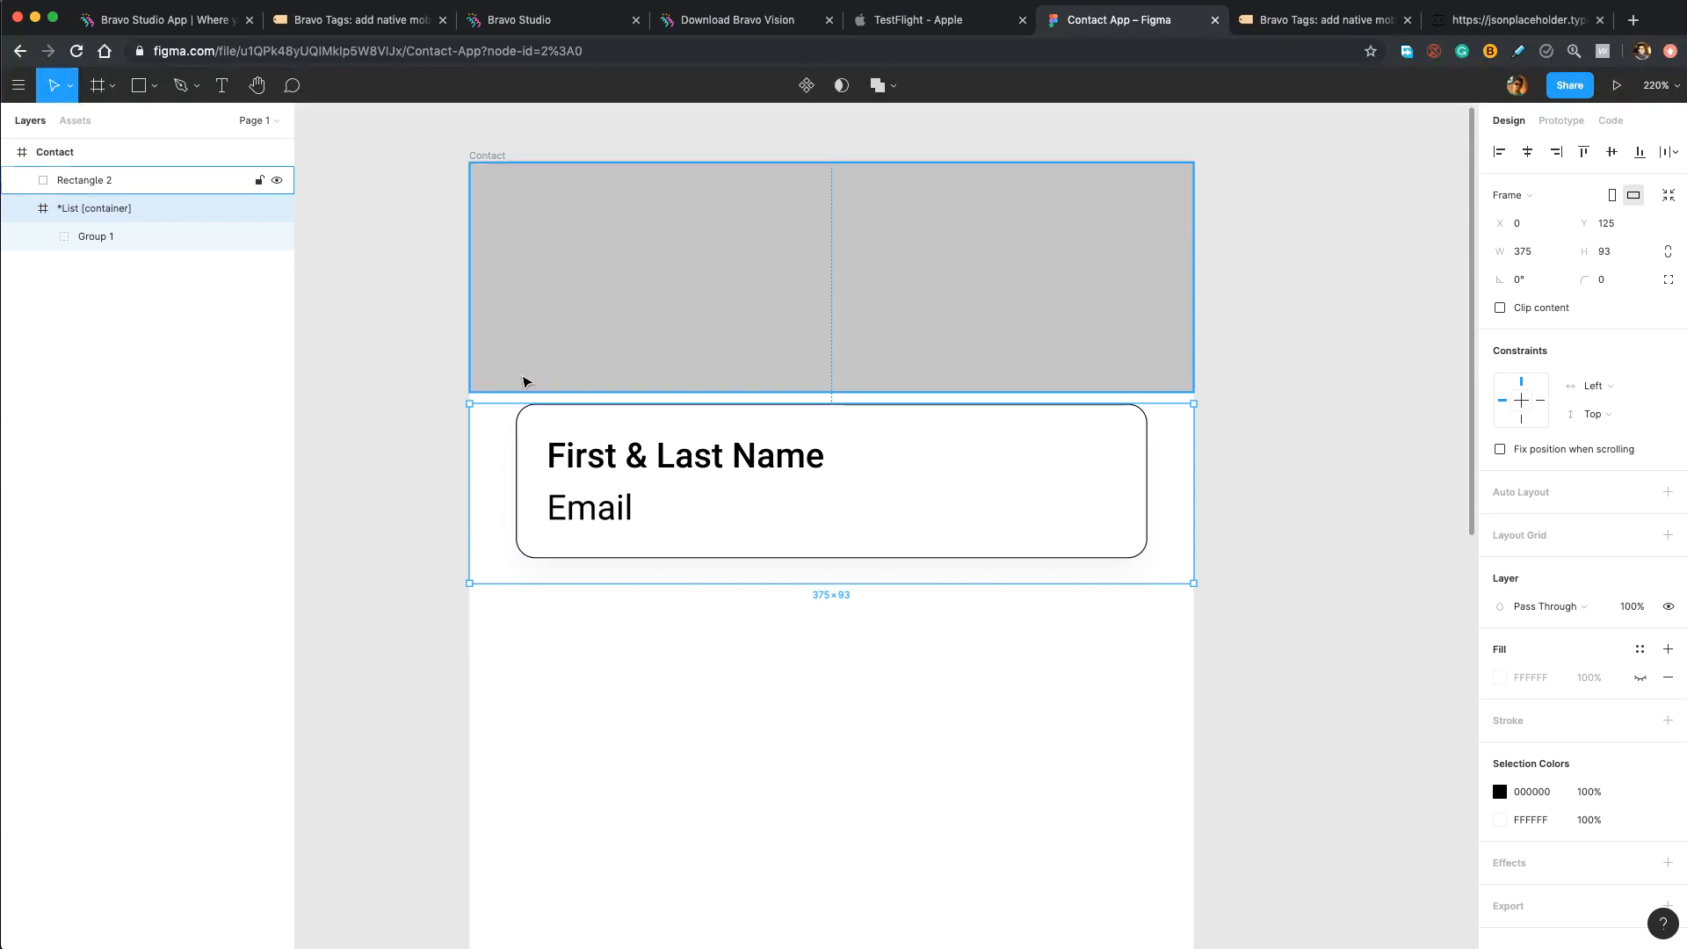
{"action": "scroll", "coordinate": [523, 381], "scroll_direction": "up", "scroll_amount": 5}
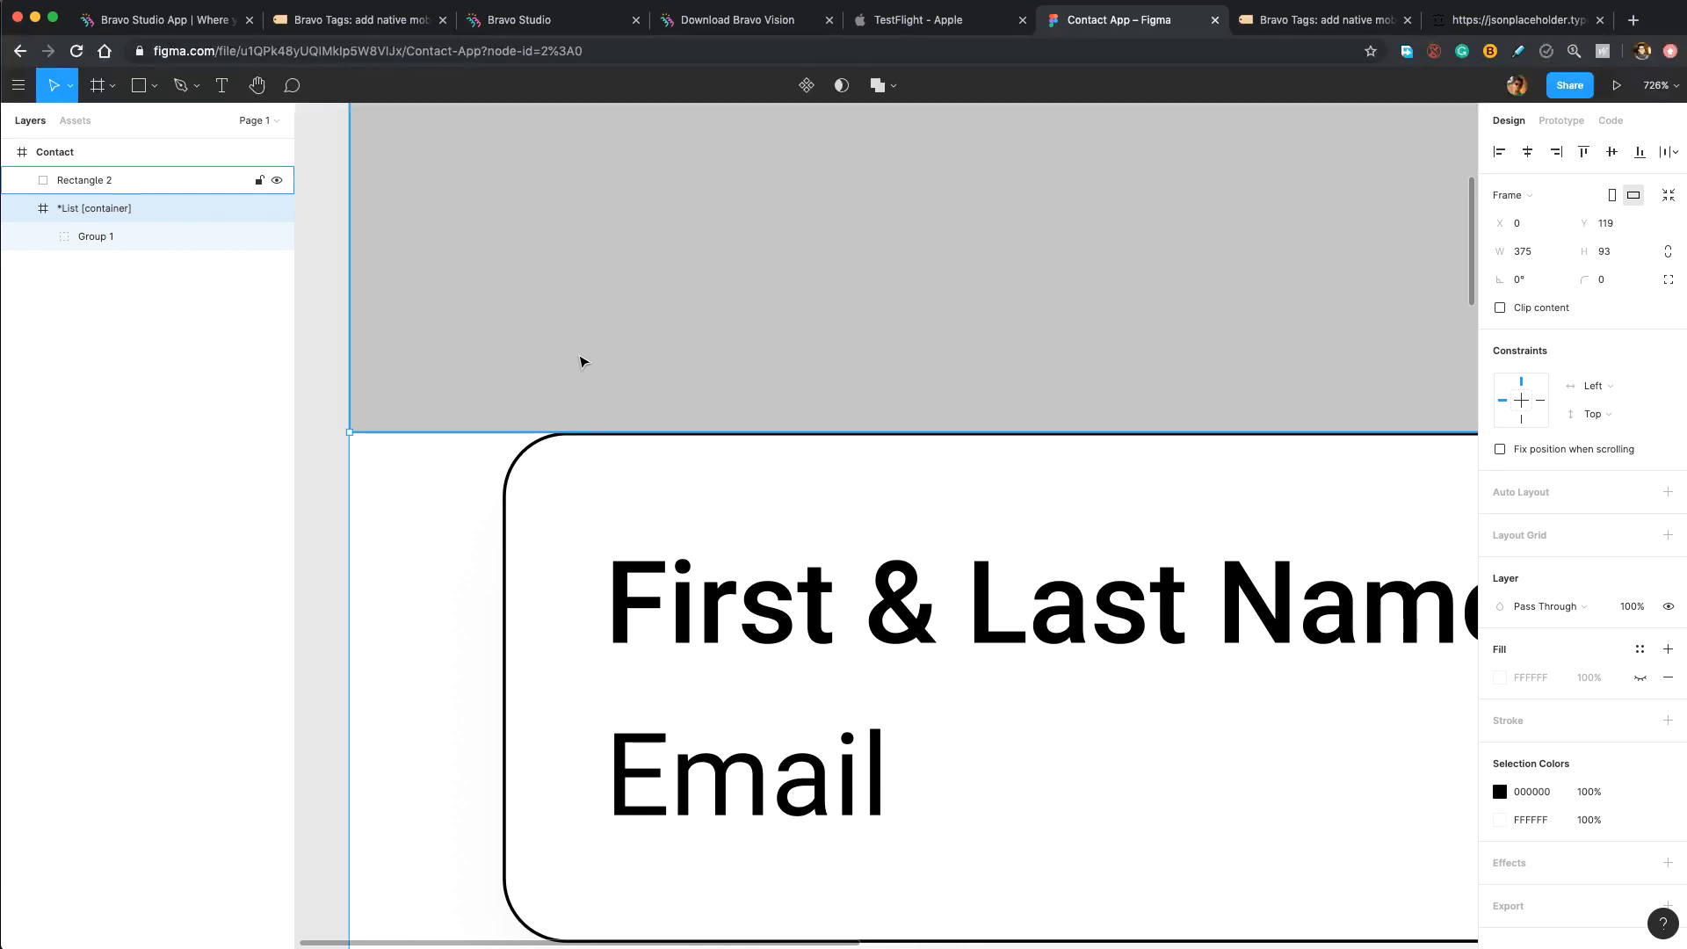
- Move the contact card group down 7 px to Y 7 inside the *List [container] frame and ungroup it
{"action": "scroll", "coordinate": [580, 361], "scroll_direction": "down", "scroll_amount": 5}
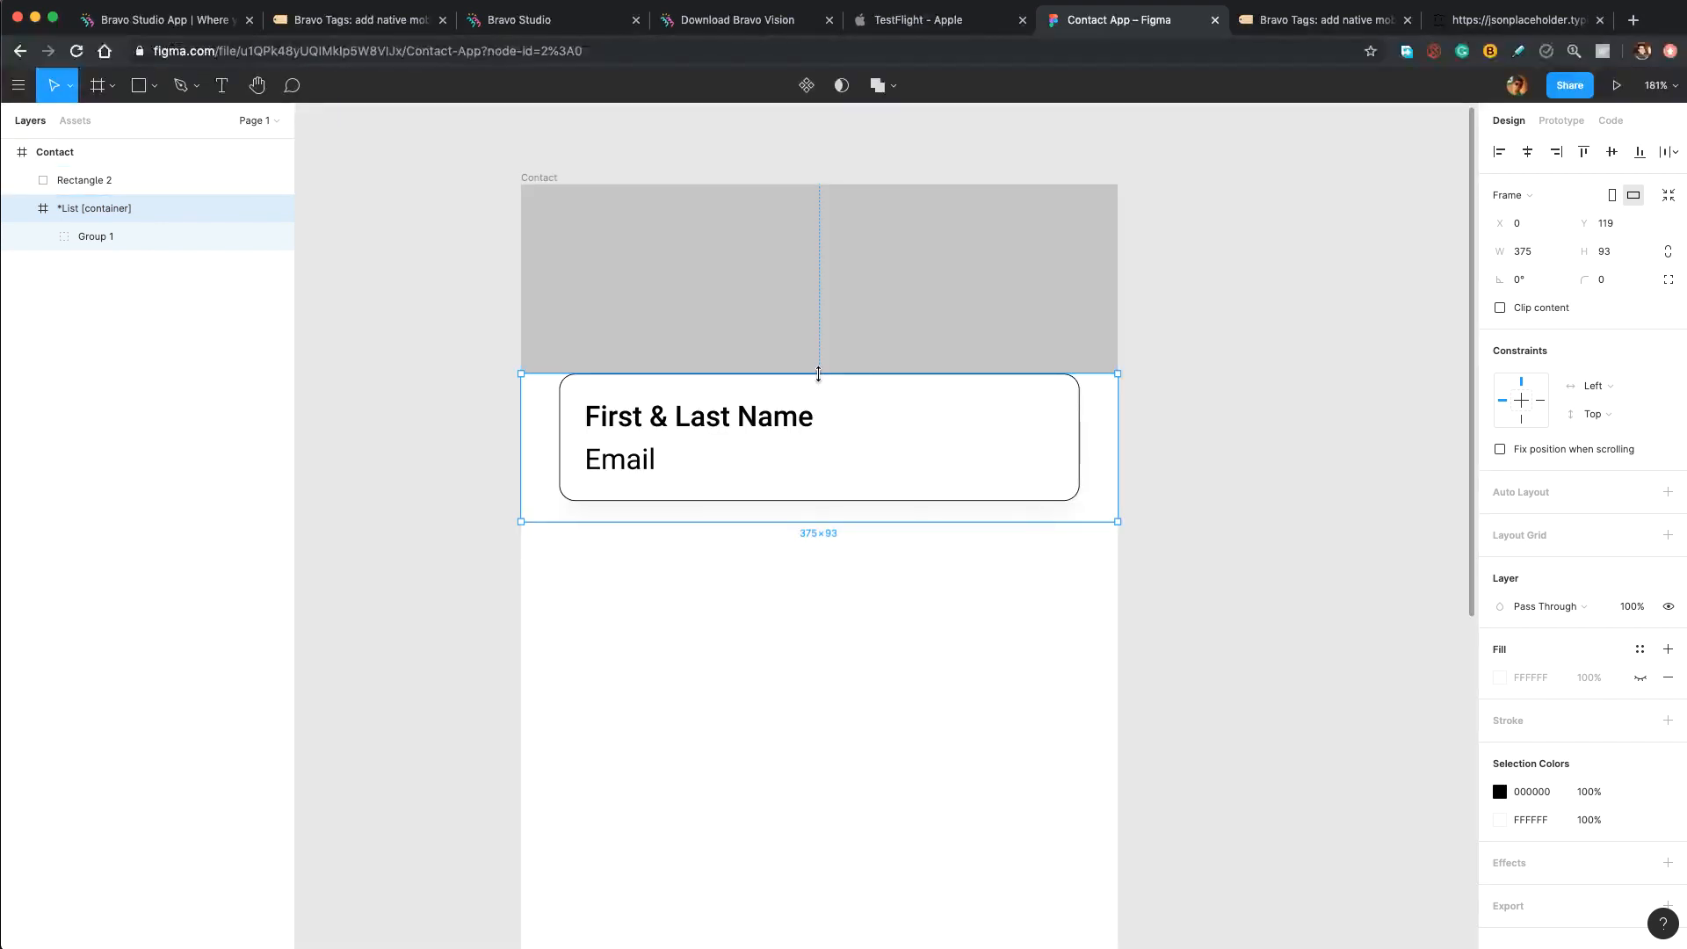
{"action": "left_click_drag", "start_coordinate": [818, 373], "coordinate": [817, 421]}
{"action": "left_click", "coordinate": [161, 248]}
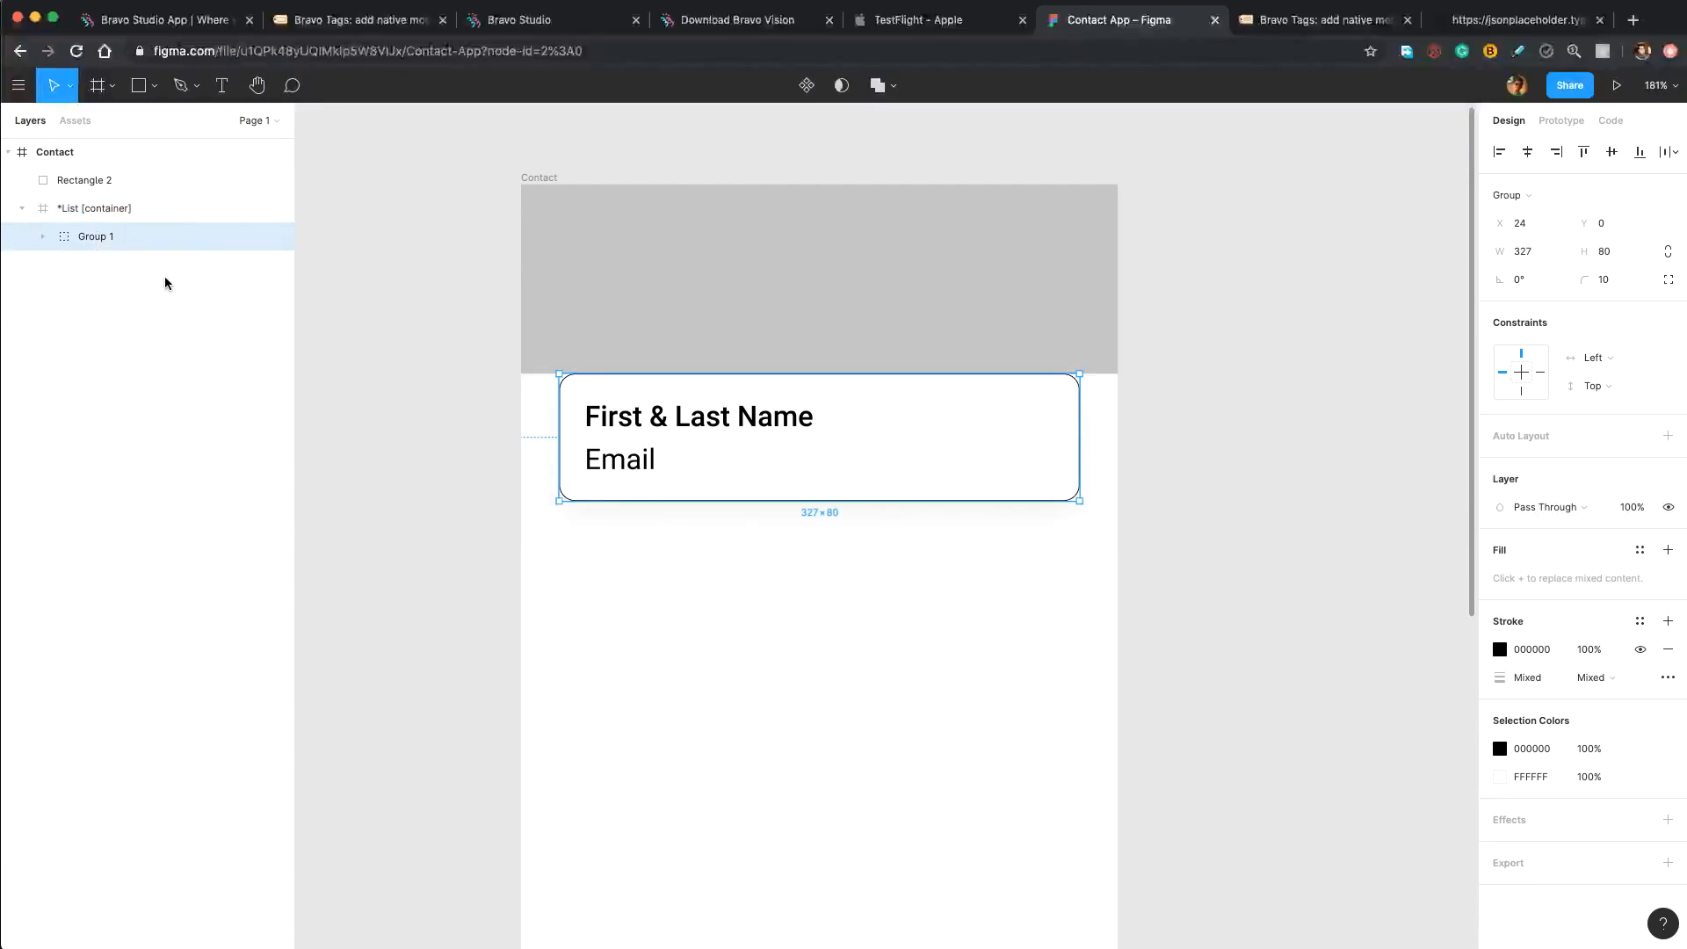
{"action": "key", "text": "Down"}
{"action": "key", "text": "Down"}
{"action": "key", "text": "Down"}
{"action": "key", "text": "Down"}
{"action": "key", "text": "Down"}
{"action": "key", "text": "Down"}
{"action": "key", "text": "Down"}
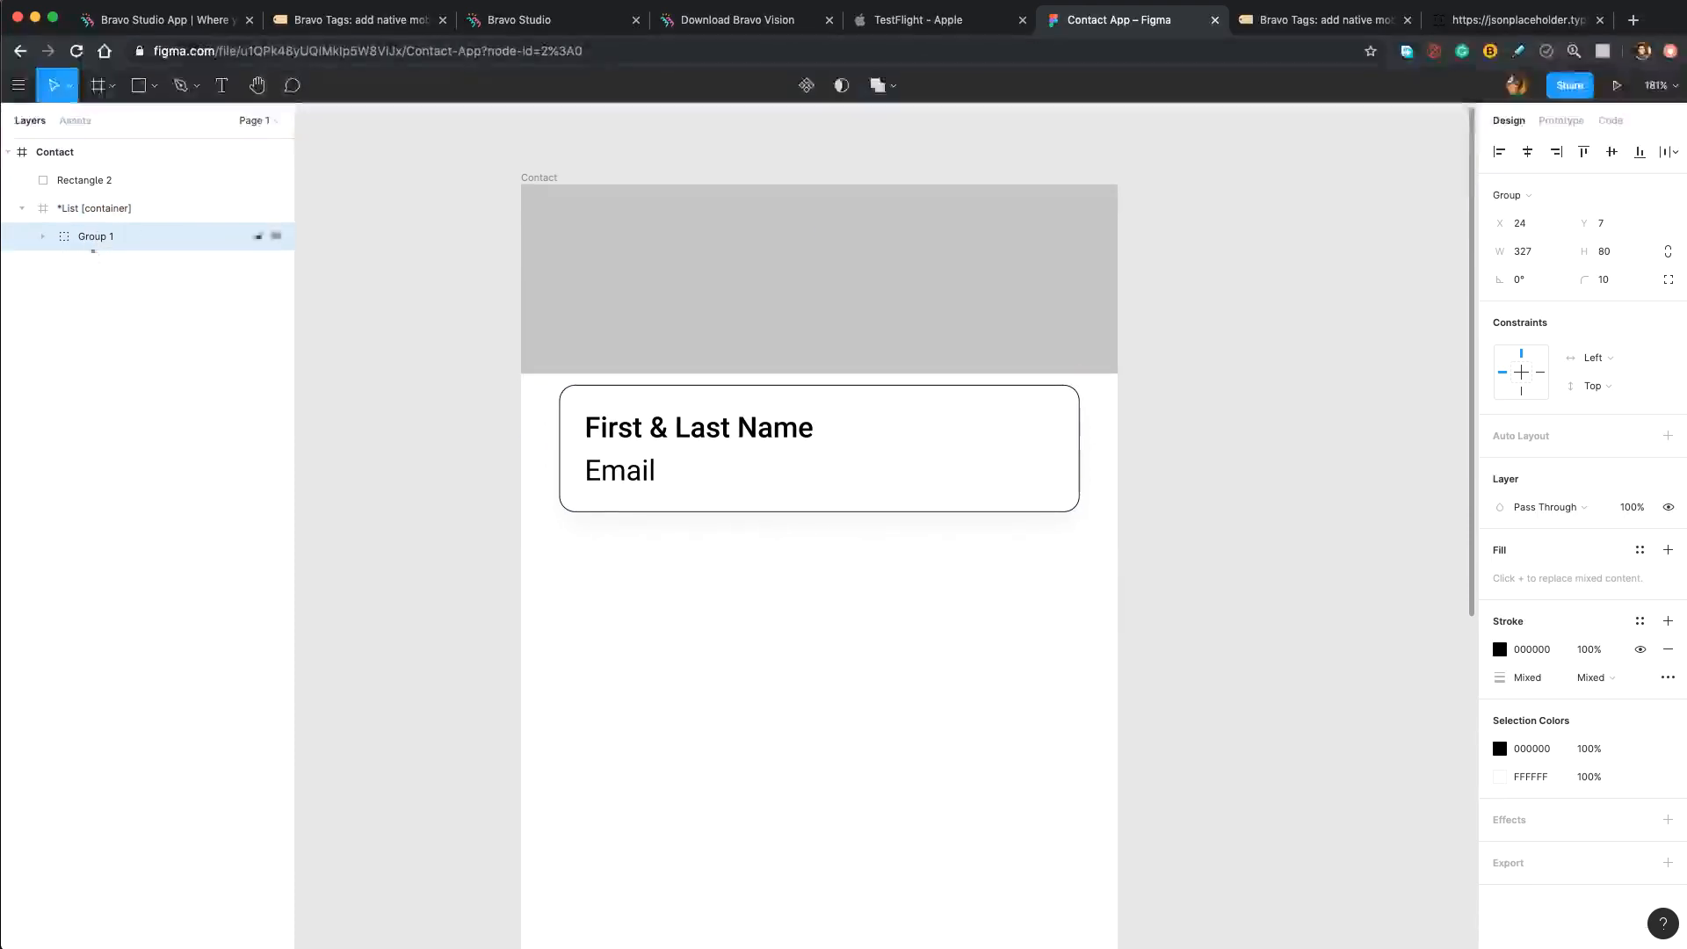
{"action": "right_click", "coordinate": [63, 239]}
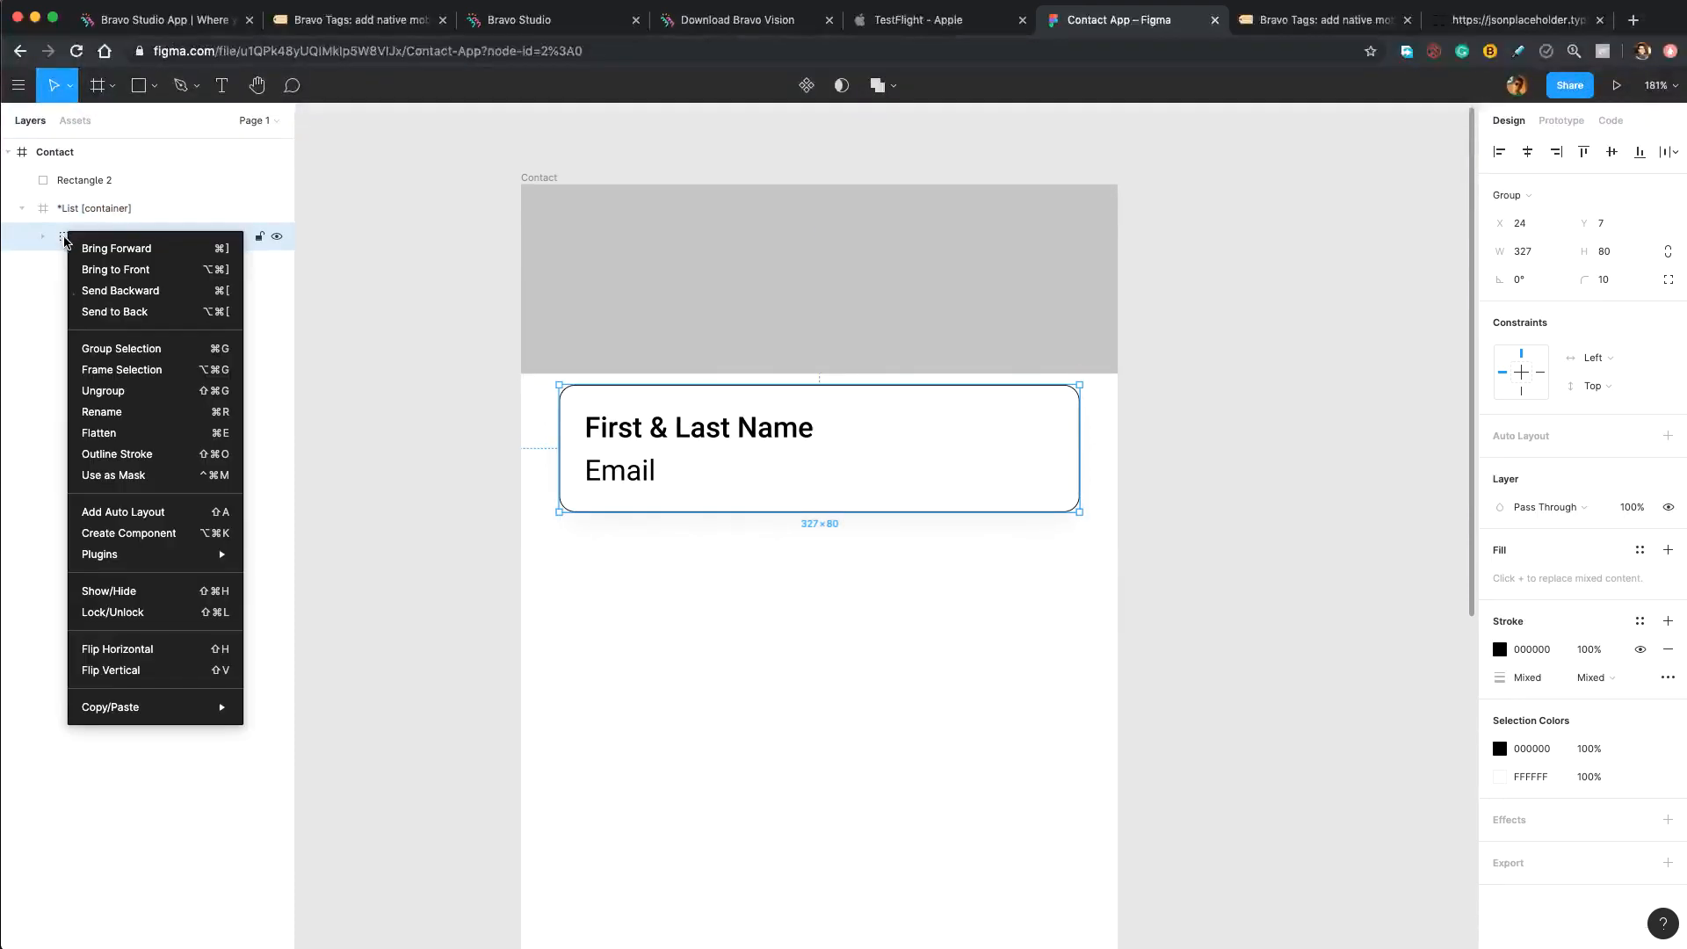
{"action": "left_click", "coordinate": [113, 391]}
- Change the header rectangle's fill to white (FFFFFF)
{"action": "left_click", "coordinate": [84, 180]}
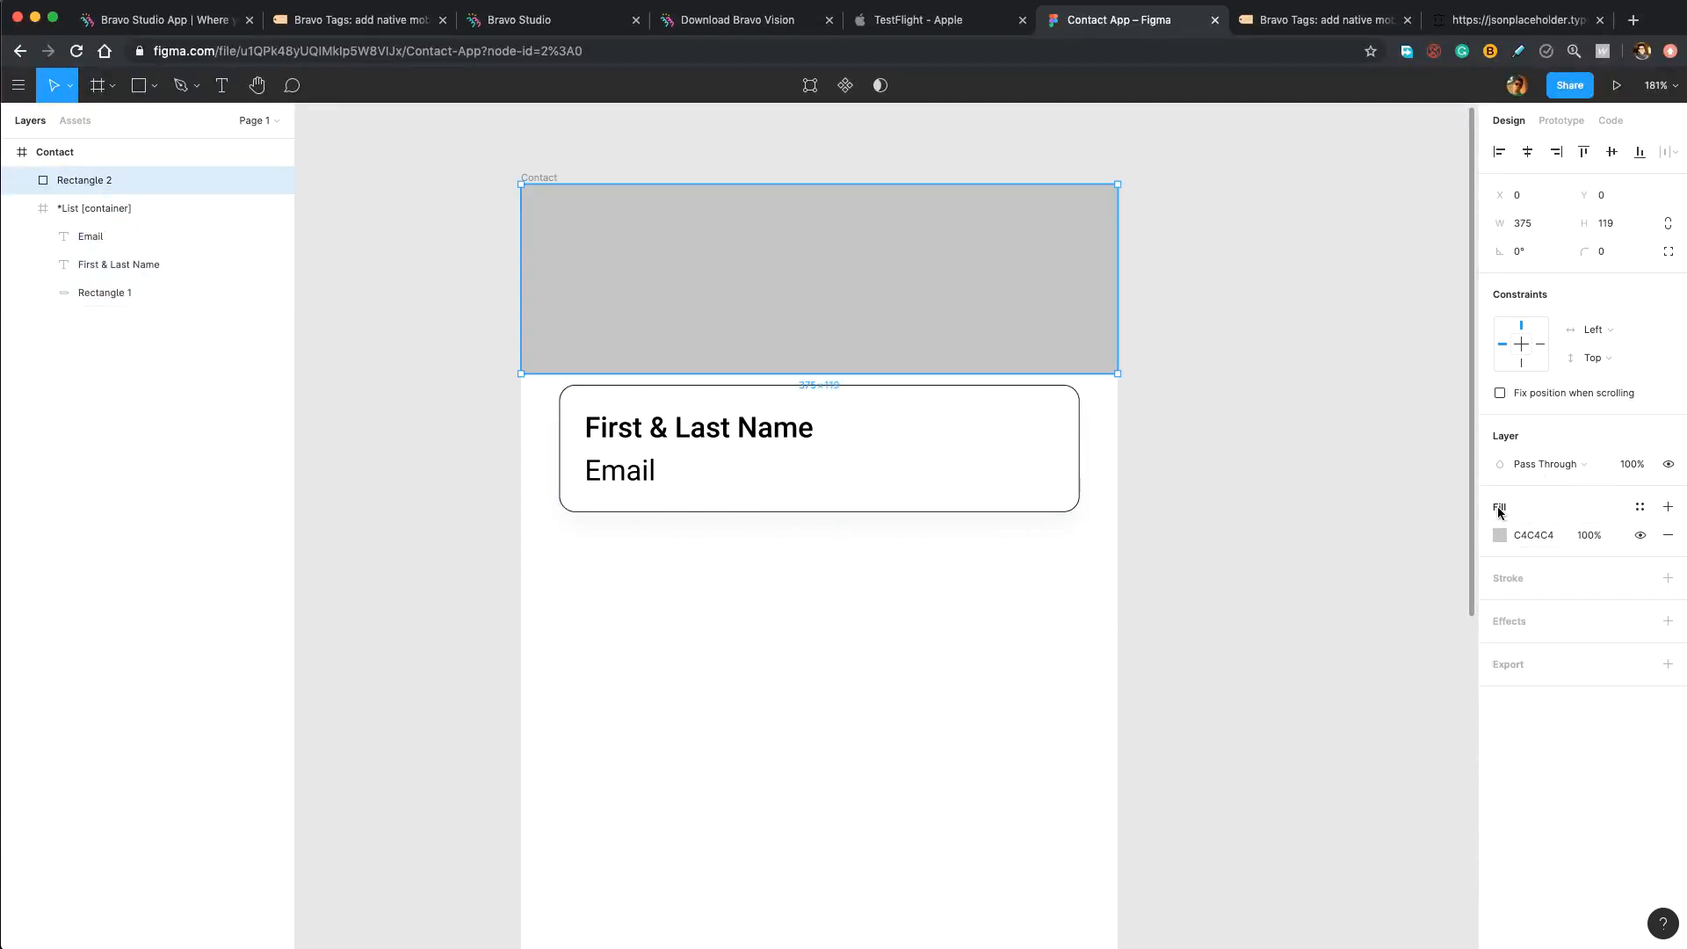
{"action": "left_click", "coordinate": [1500, 535]}
{"action": "left_click_drag", "start_coordinate": [1379, 550], "coordinate": [1265, 506]}
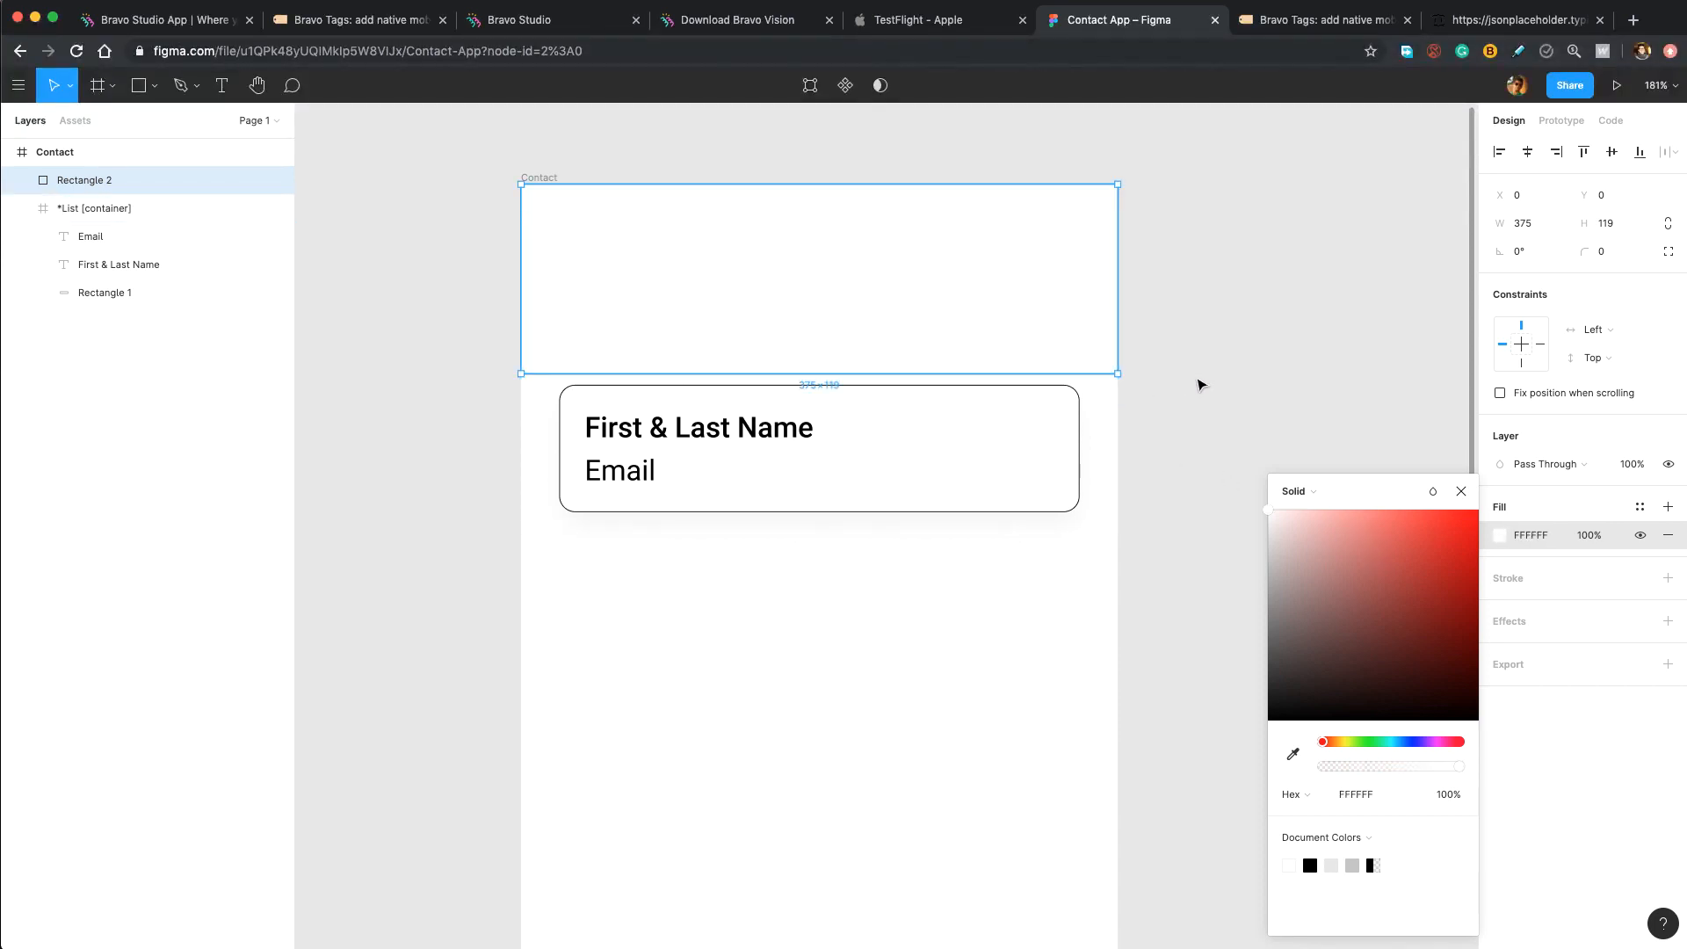
{"action": "left_click", "coordinate": [181, 192]}
- Wrap the header rectangle in its own frame and rename that frame Top Frame [container]
{"action": "right_click", "coordinate": [77, 182]}
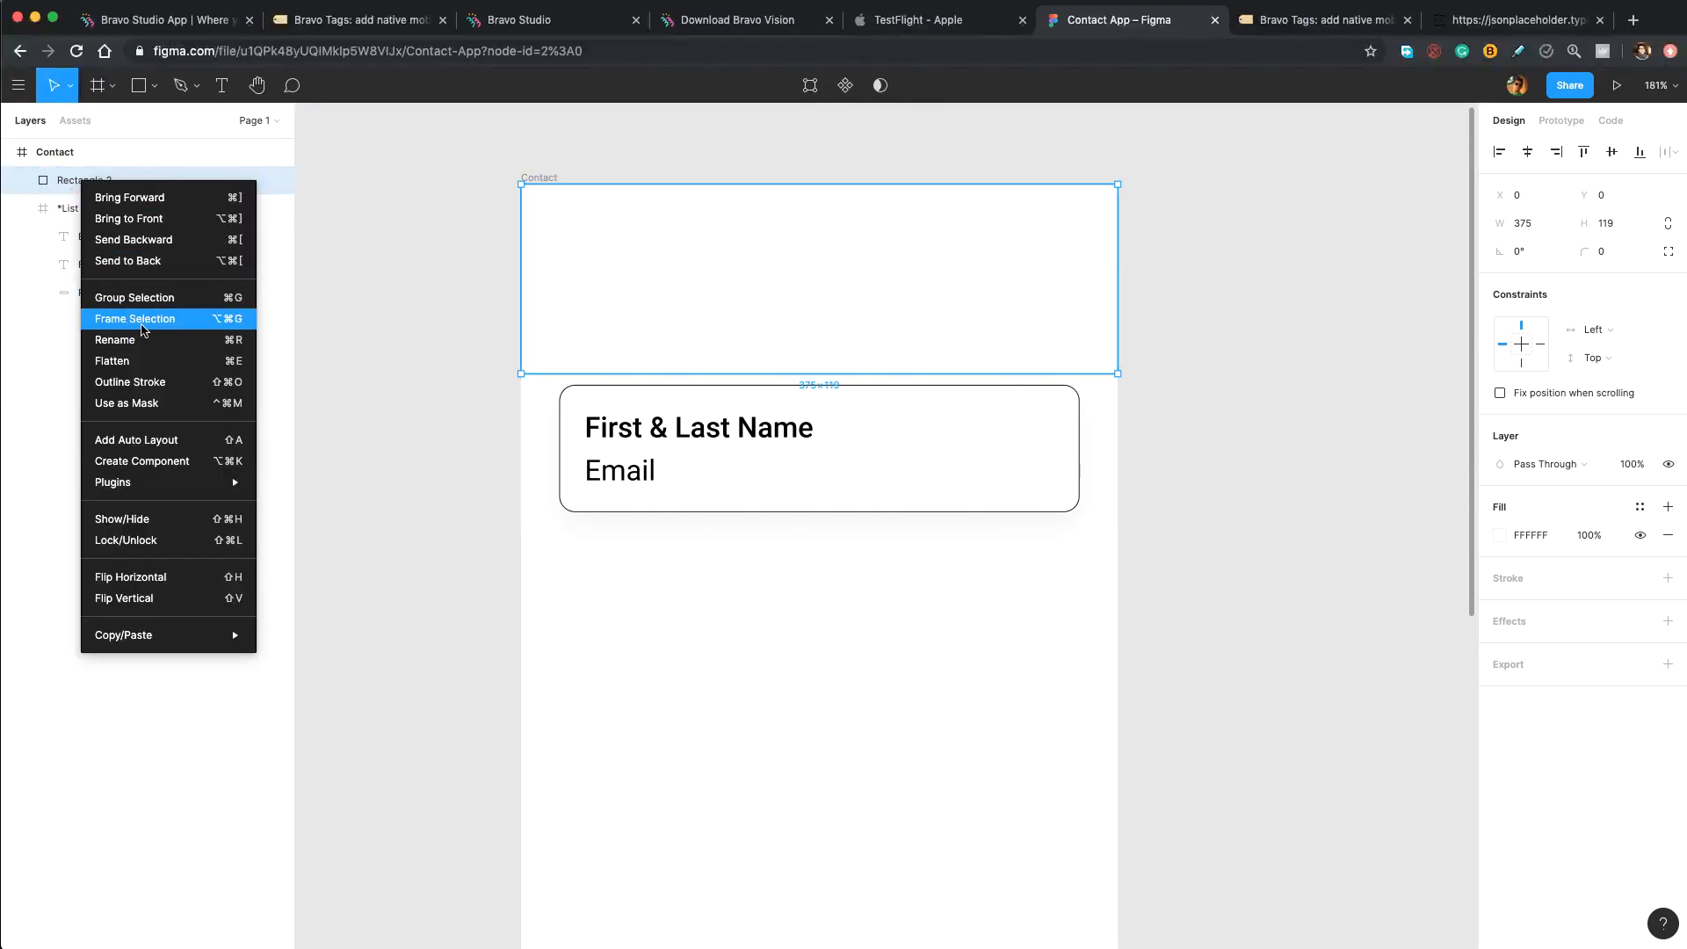
{"action": "left_click", "coordinate": [155, 327]}
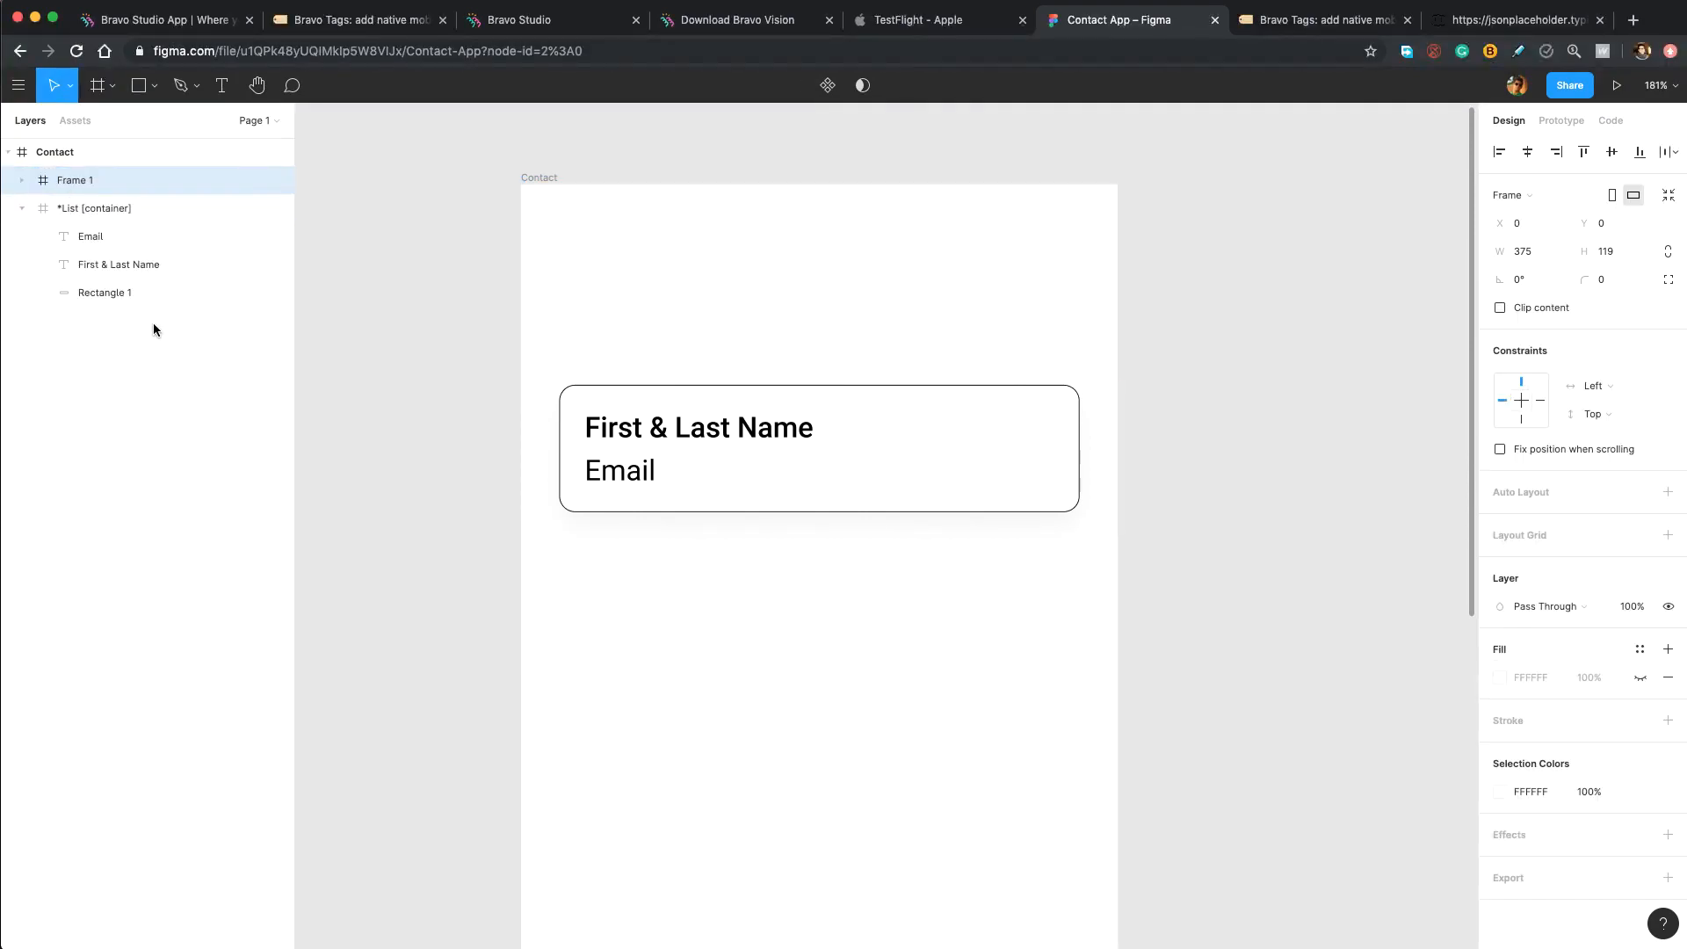
{"action": "double_click", "coordinate": [79, 183]}
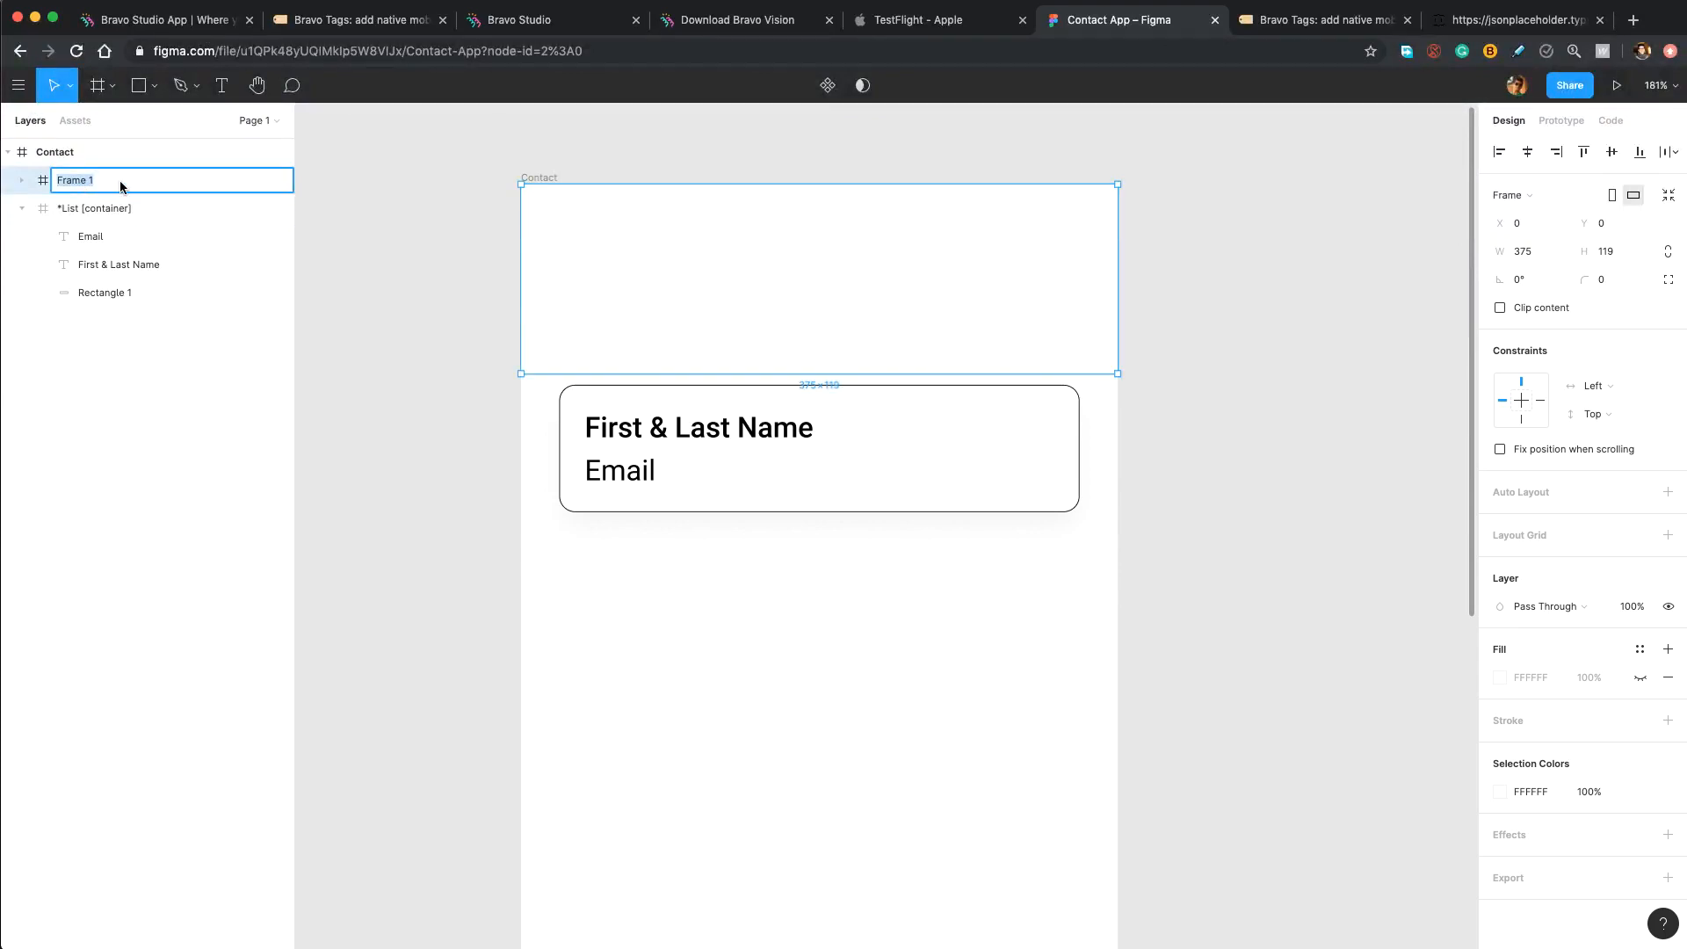
{"action": "type", "text": "Top"}
{"action": "type", "text": "Frame [container]"}
{"action": "key", "text": "Return"}
- Switch to Bravo Studio, update the Contact App project from the Figma file, and open its device preview
{"action": "left_click", "coordinate": [547, 23]}
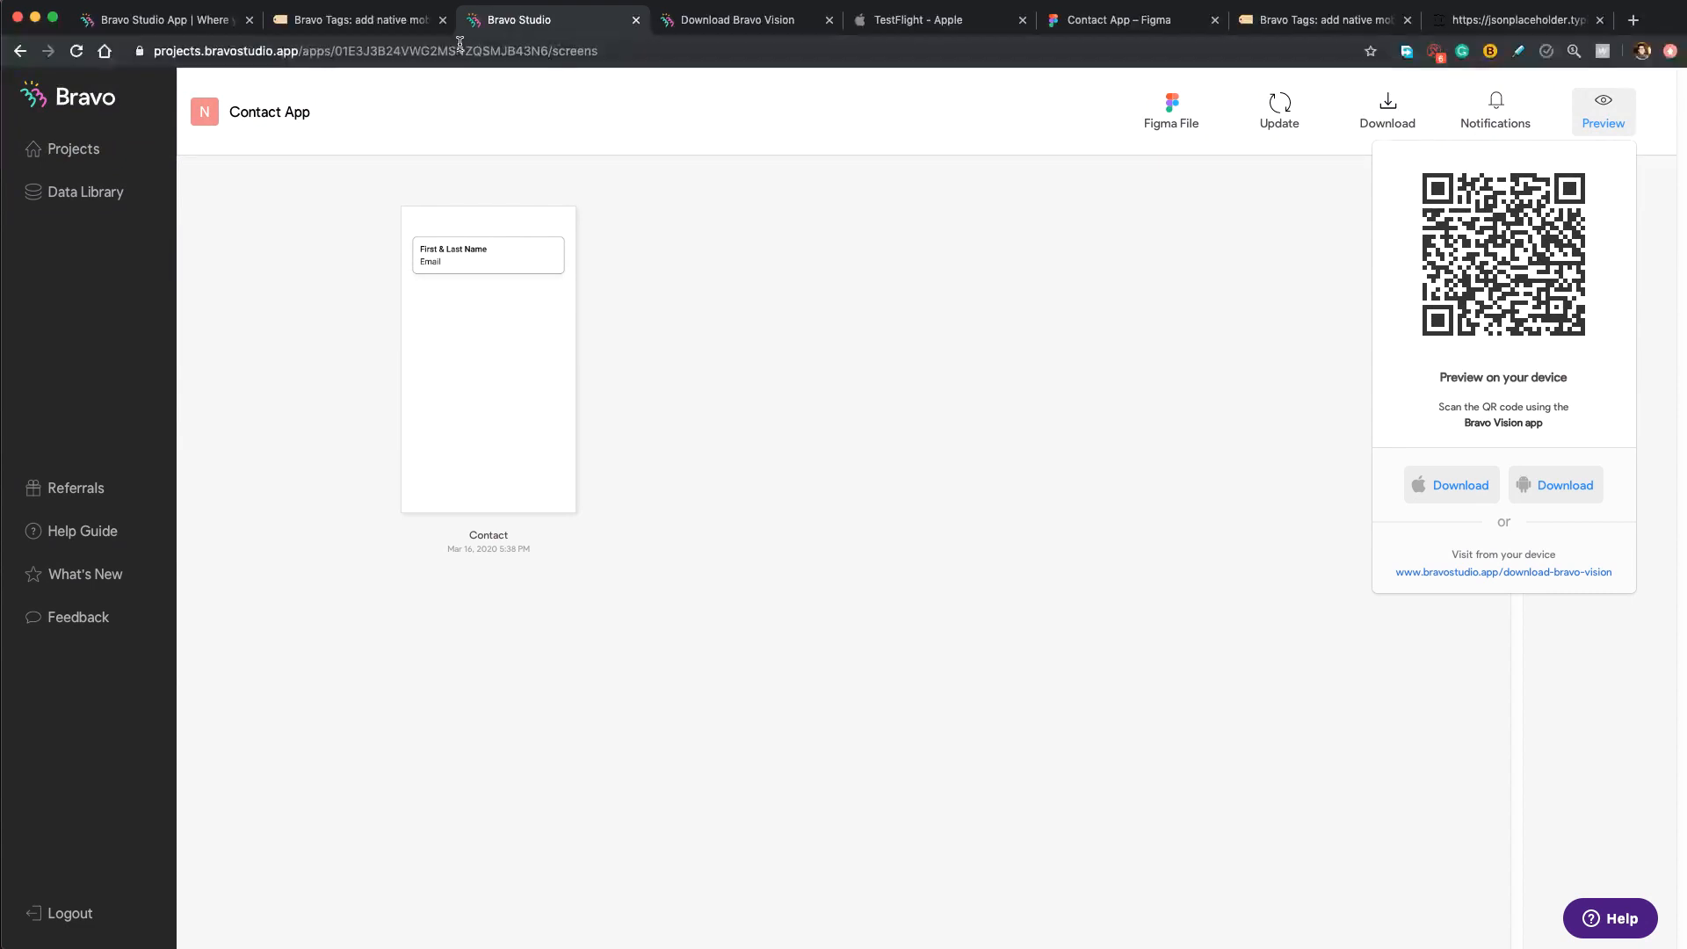
{"action": "left_click", "coordinate": [765, 331]}
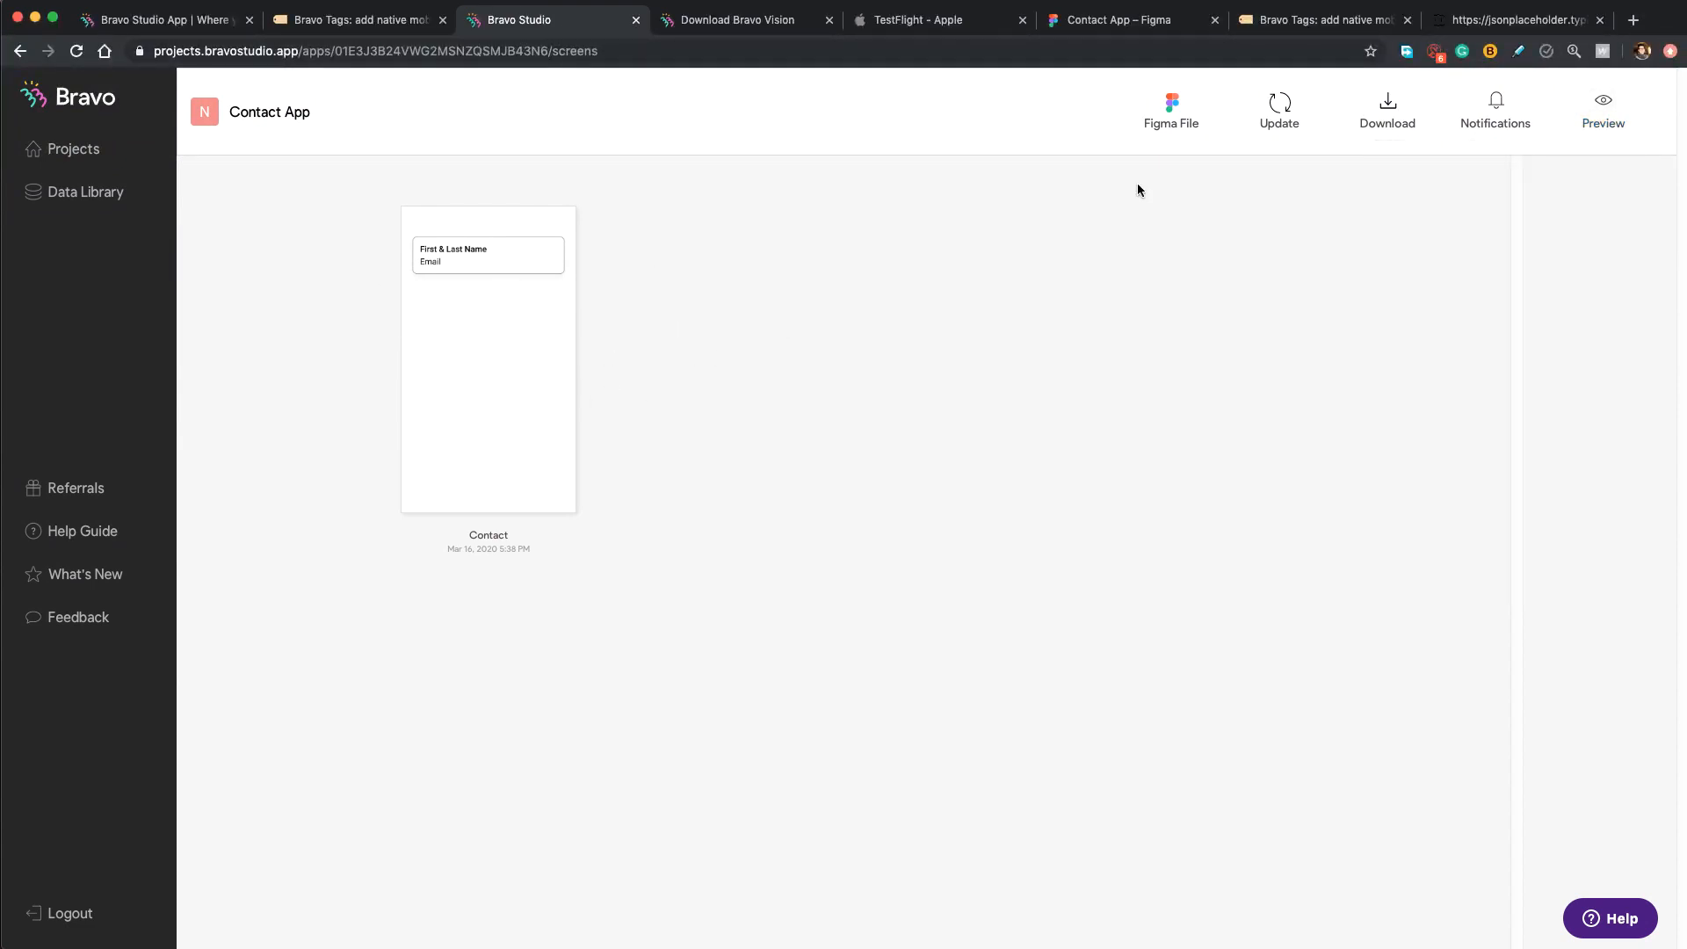
{"action": "left_click", "coordinate": [1280, 120]}
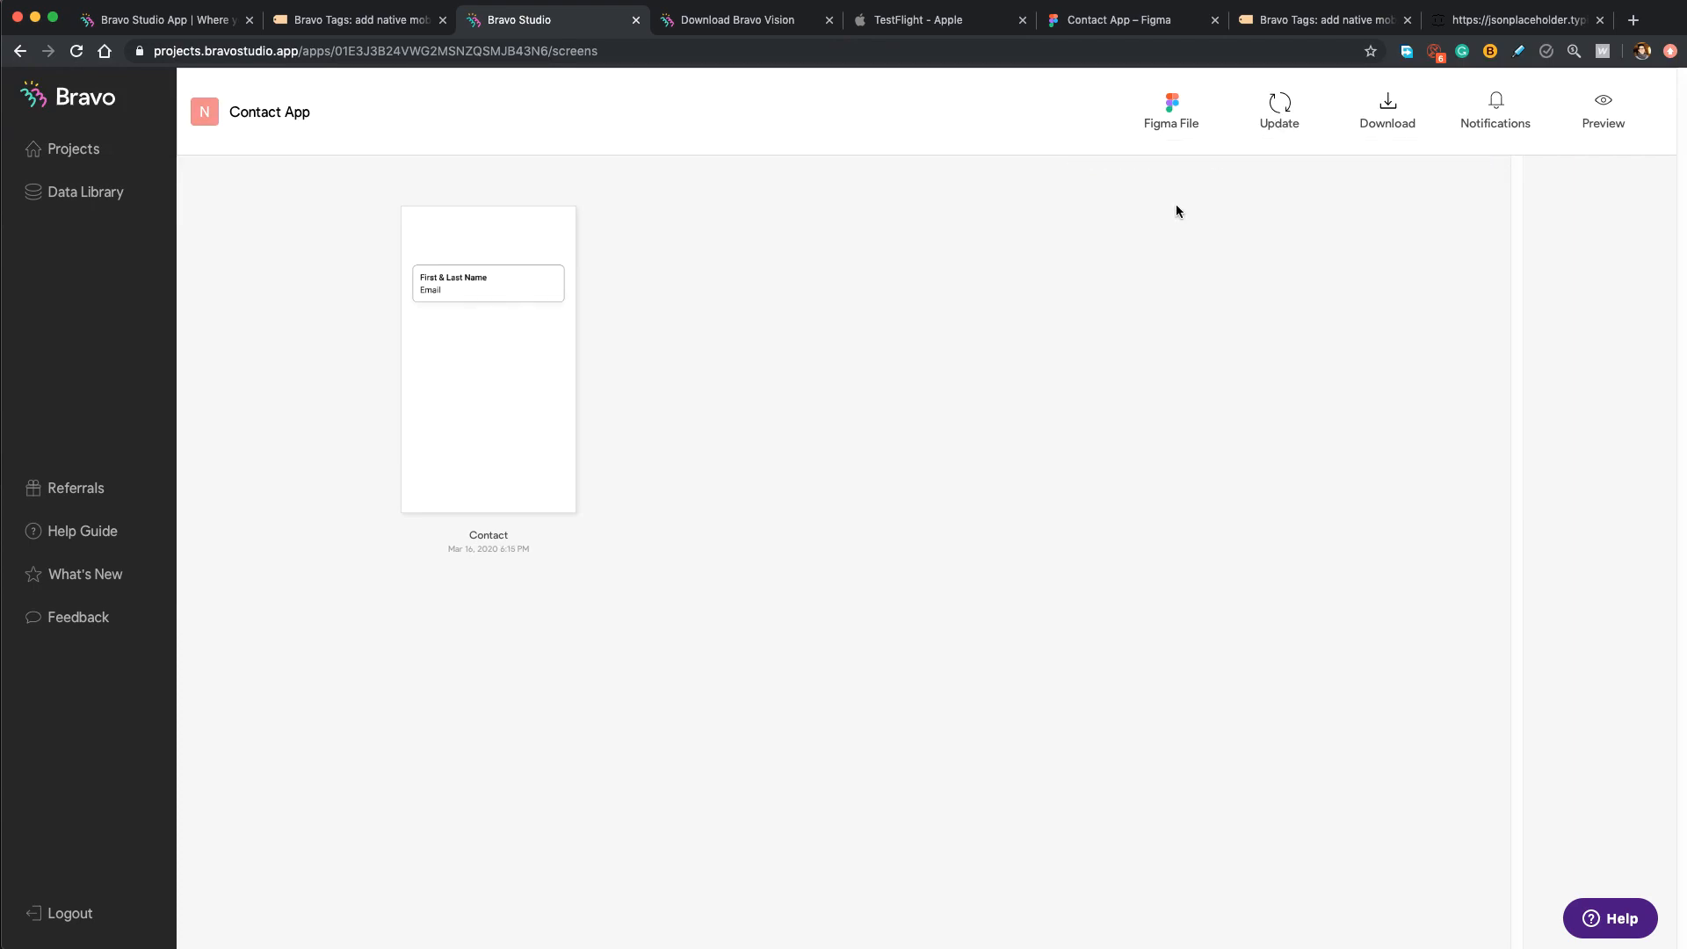
{"action": "left_click", "coordinate": [1604, 112]}
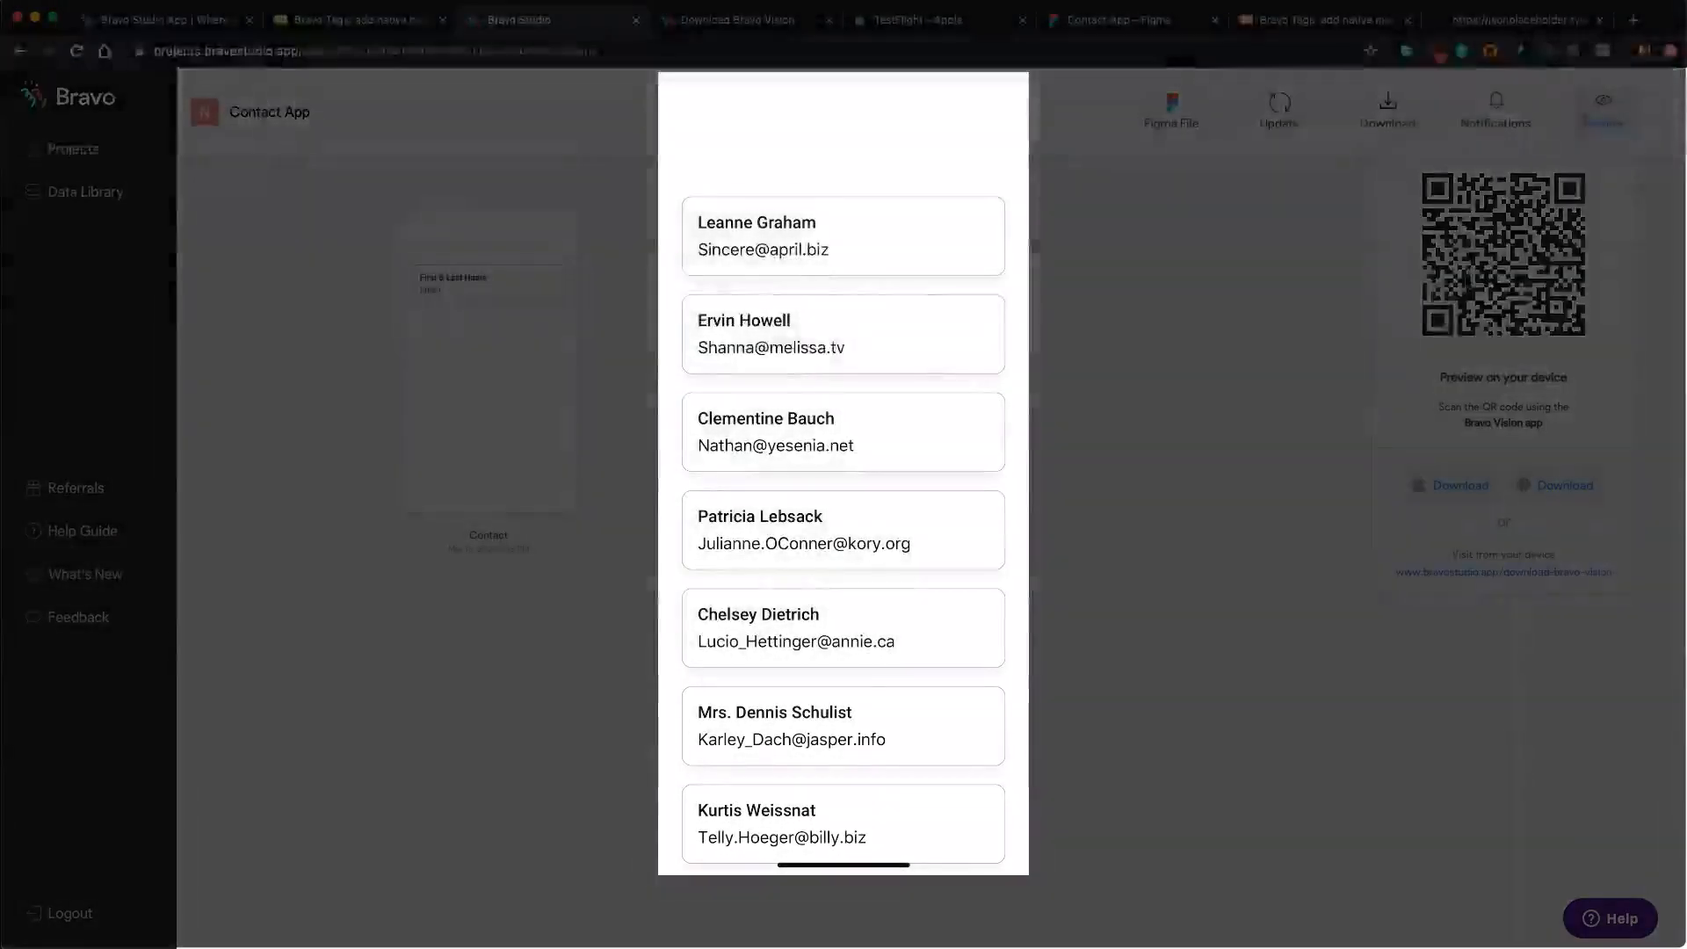